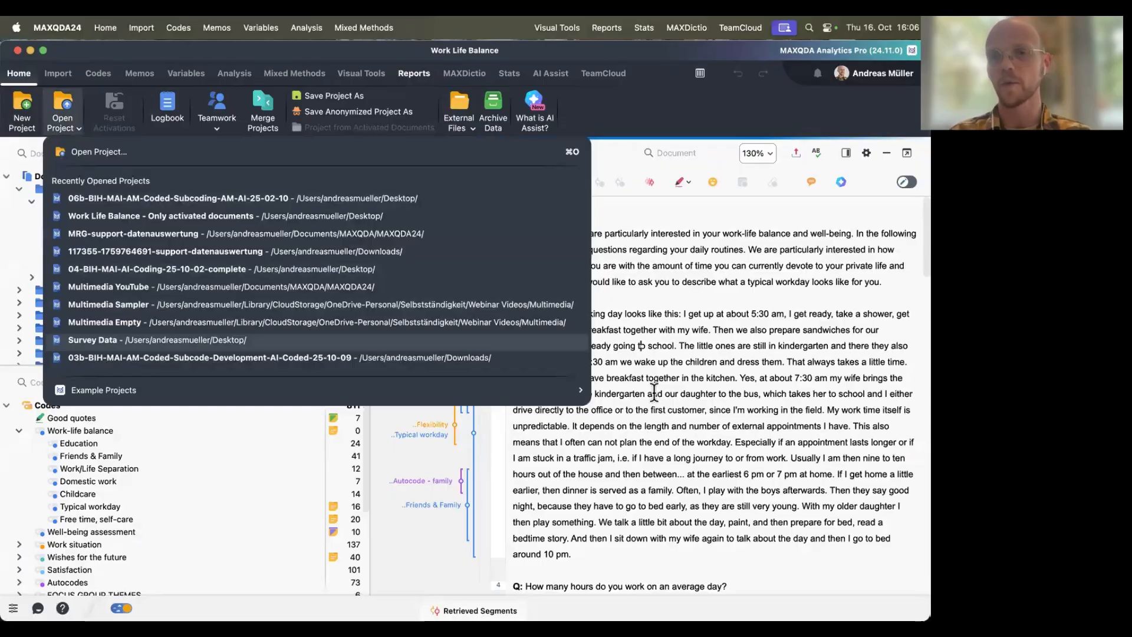
Step: Show the list of example projects that can be opened, and close it without opening one
mouse_move(583, 391)
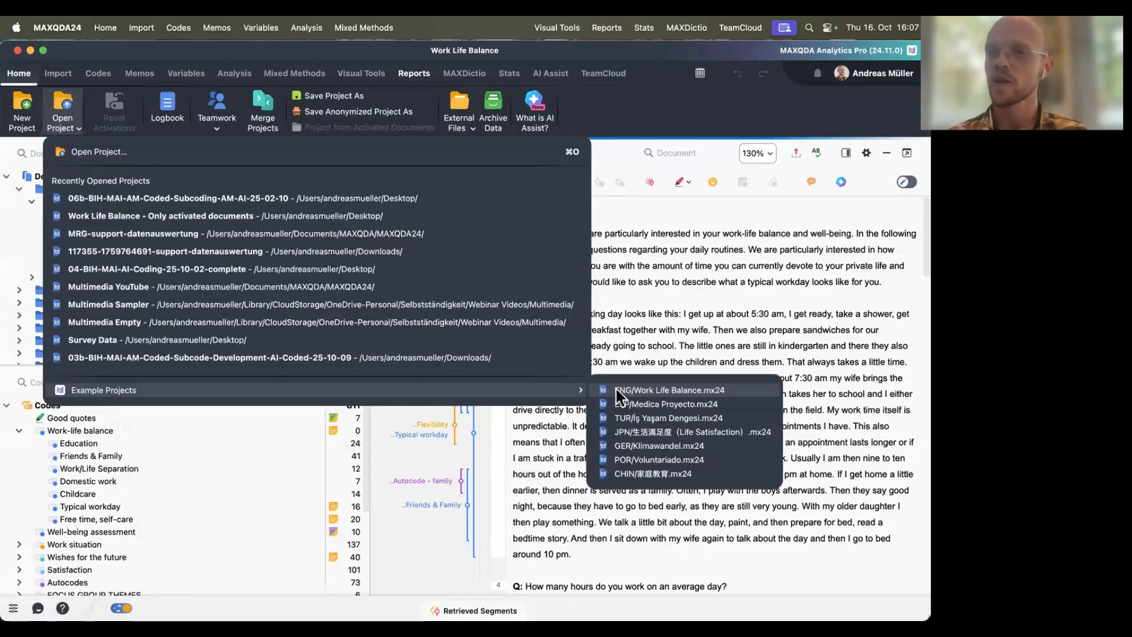
click(677, 335)
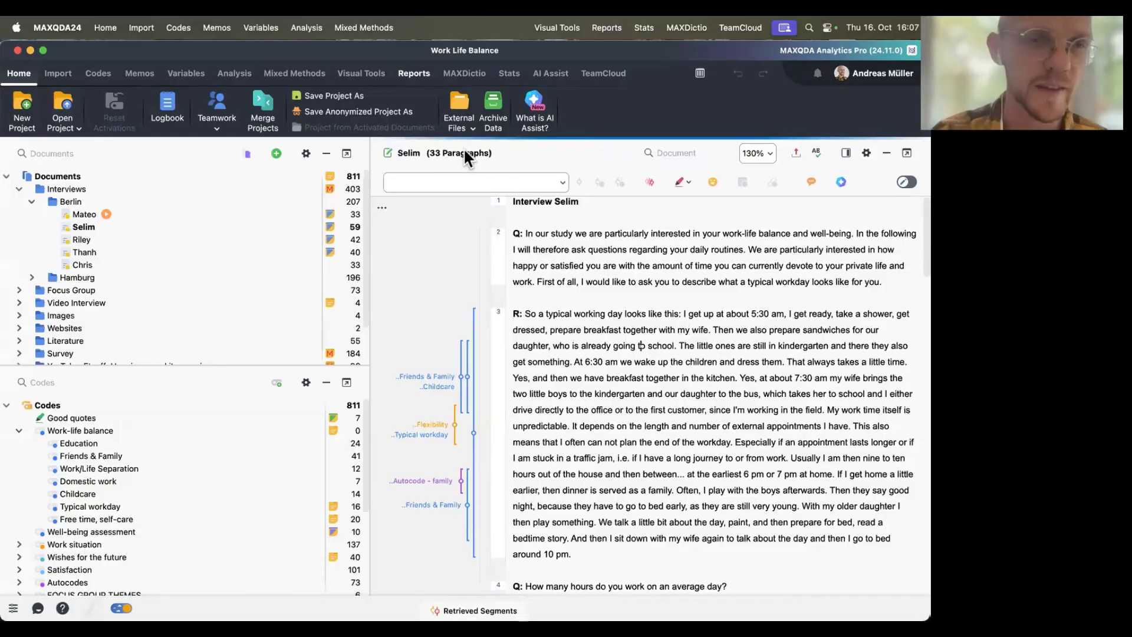
Step: Look through the second, third and fourth interviews of the Berlin group and their coded passages
click(162, 227)
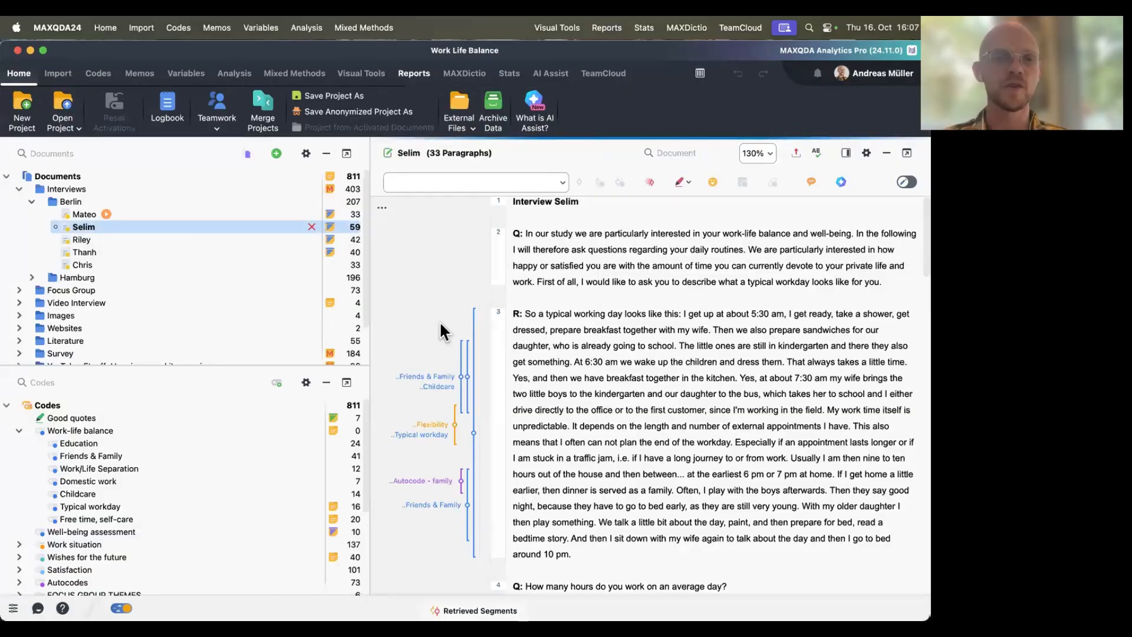
scroll(640, 376, up, 1)
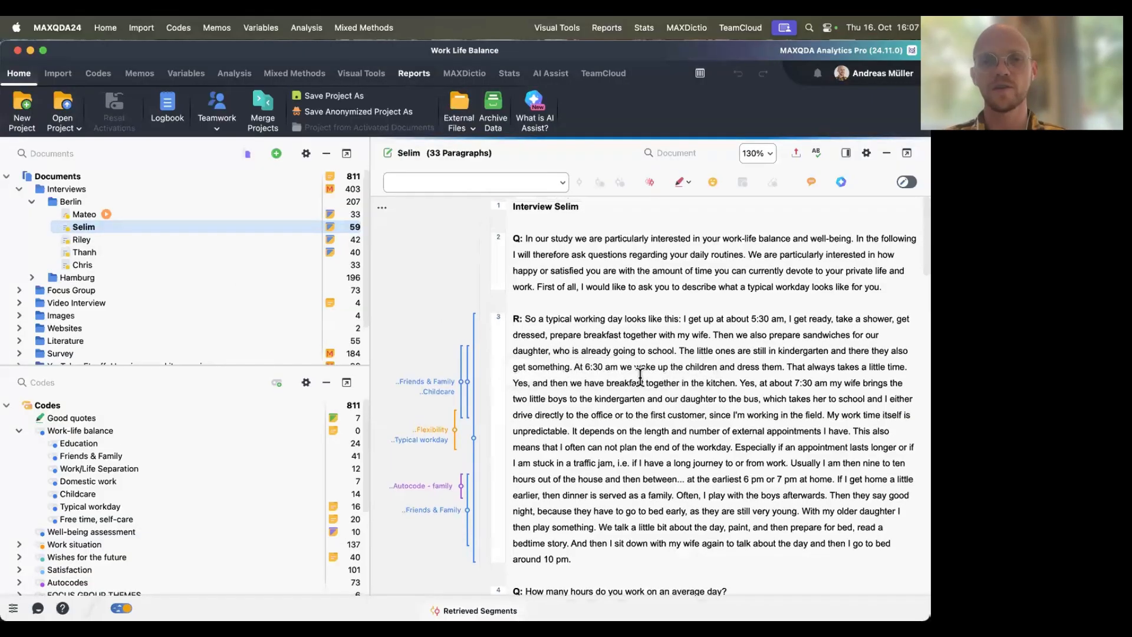
click(144, 237)
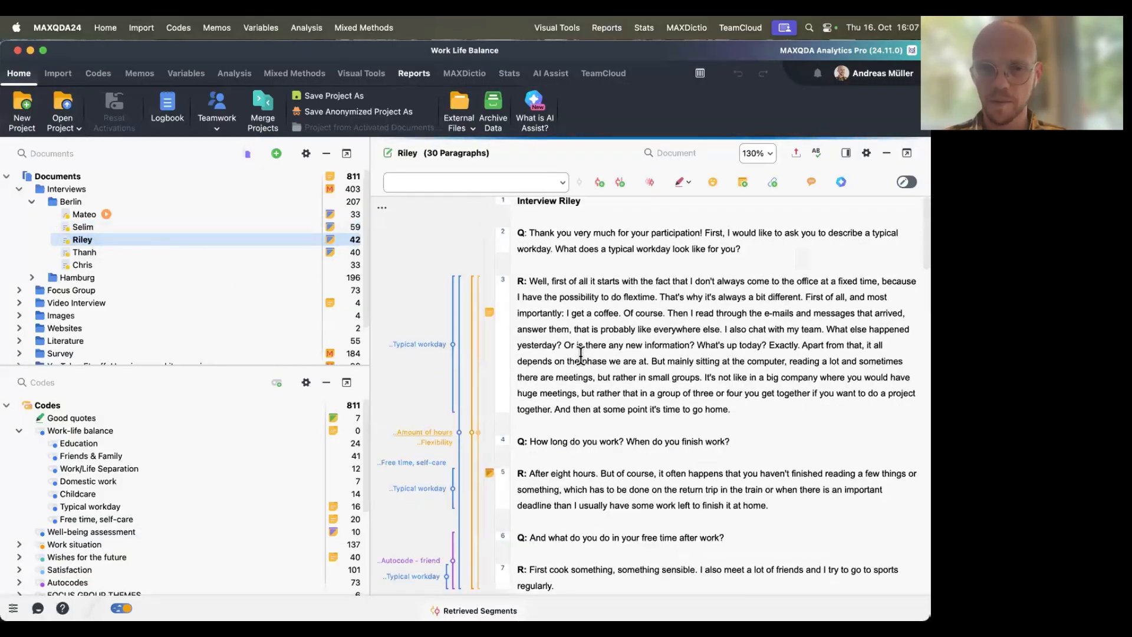
click(148, 253)
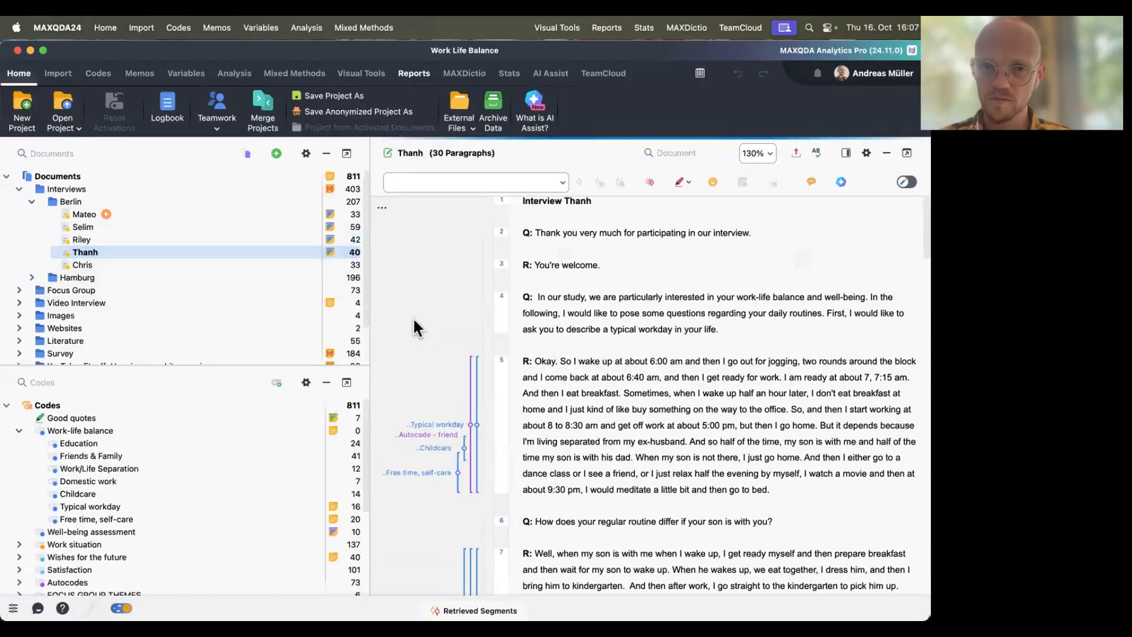
scroll(412, 316, down, 3)
scroll(413, 317, up, 3)
Step: Open the fifth Berlin interview and skim its transcript and coding stripes from beginning to end
click(126, 263)
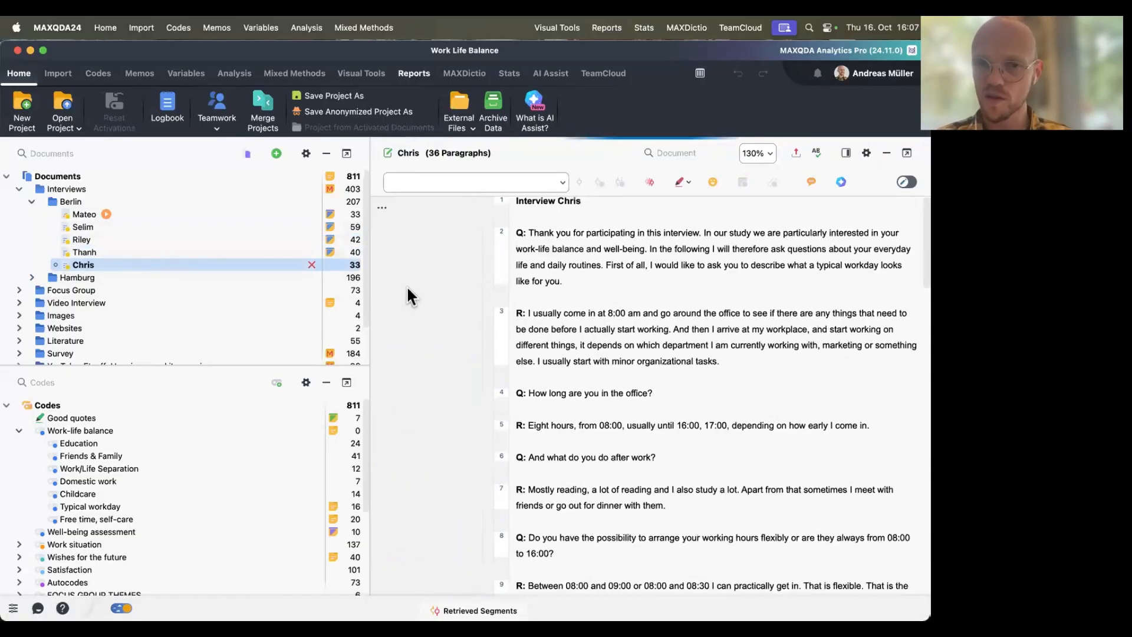
scroll(496, 326, down, 2)
scroll(496, 327, up, 2)
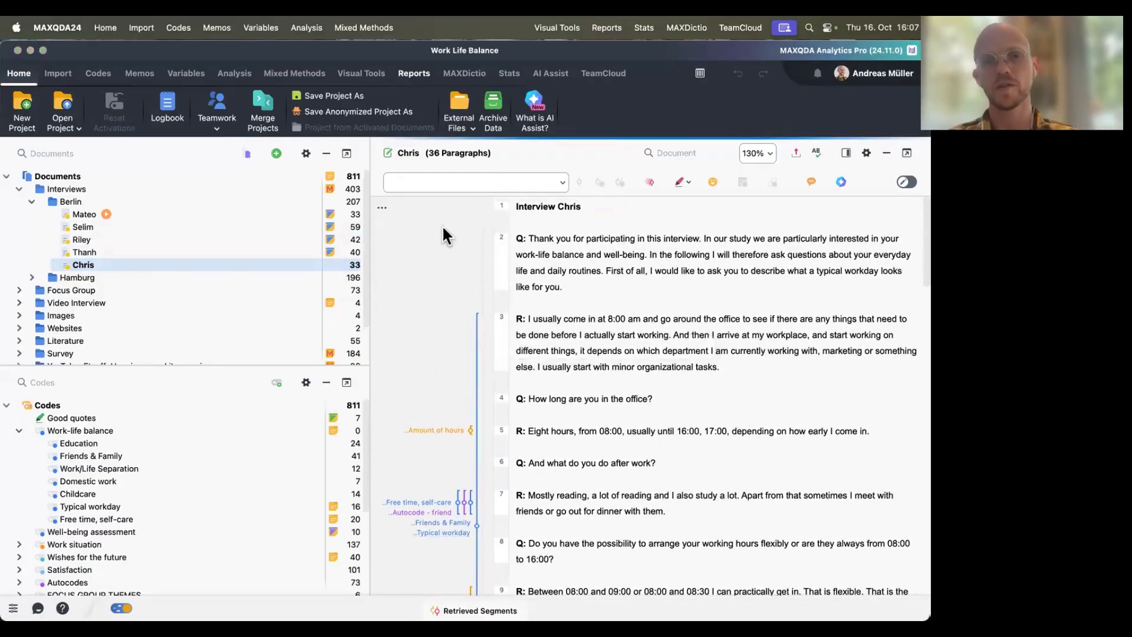
scroll(653, 367, down, 10)
scroll(653, 367, down, 12)
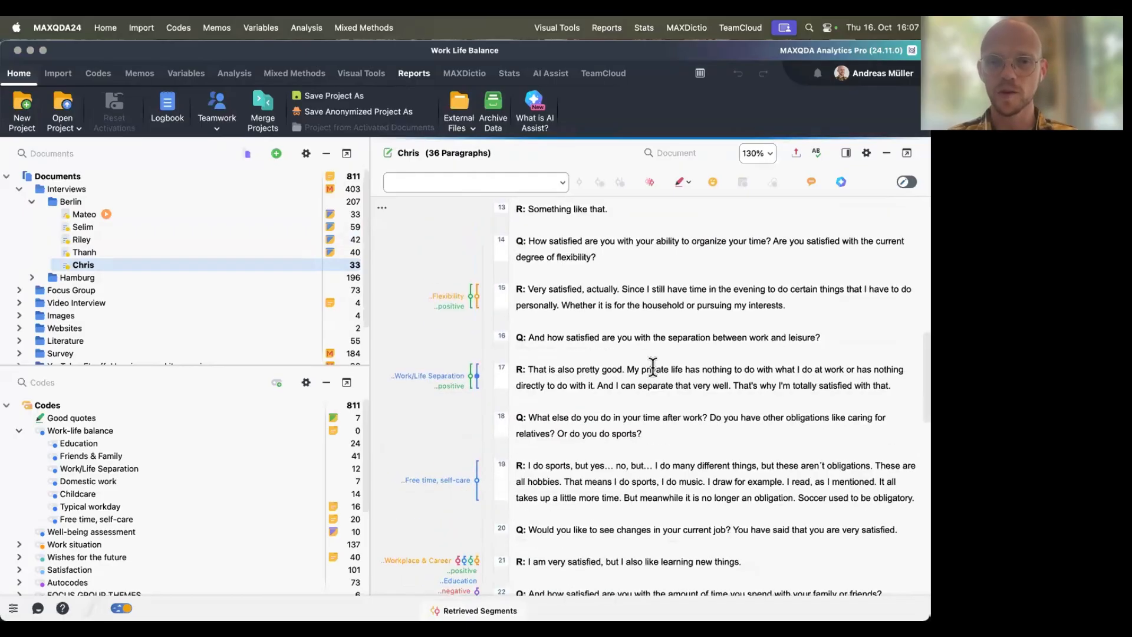
scroll(653, 367, down, 5)
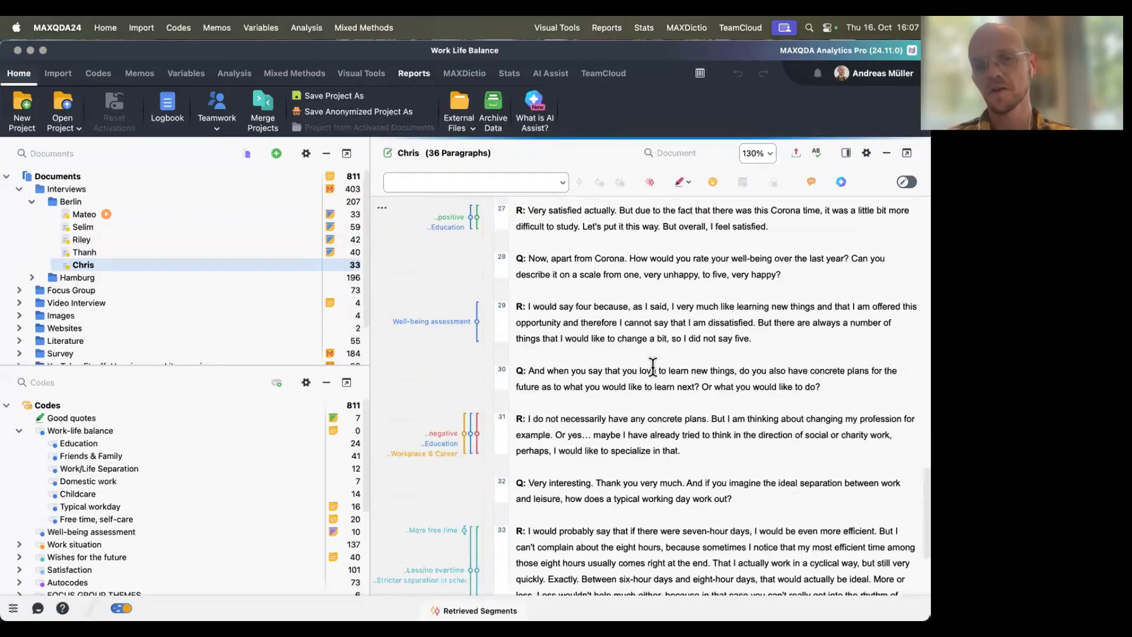
scroll(653, 367, up, 10)
scroll(653, 367, up, 10)
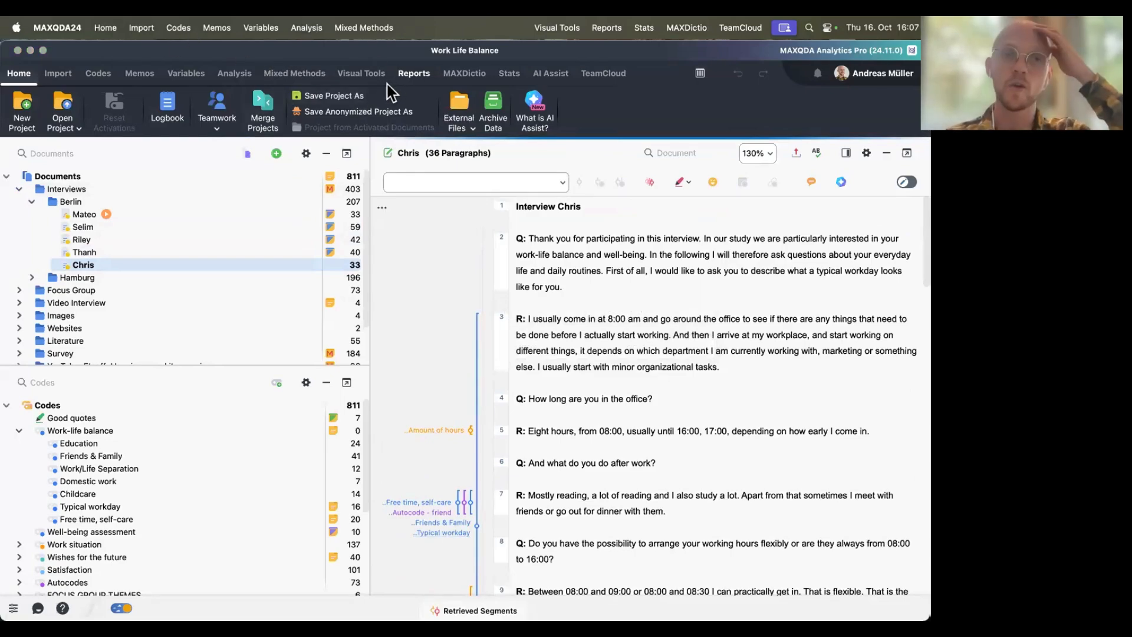
Step: Create a Codeline for the open interview, leaving aggregation on the first level and the weight filter off
click(361, 73)
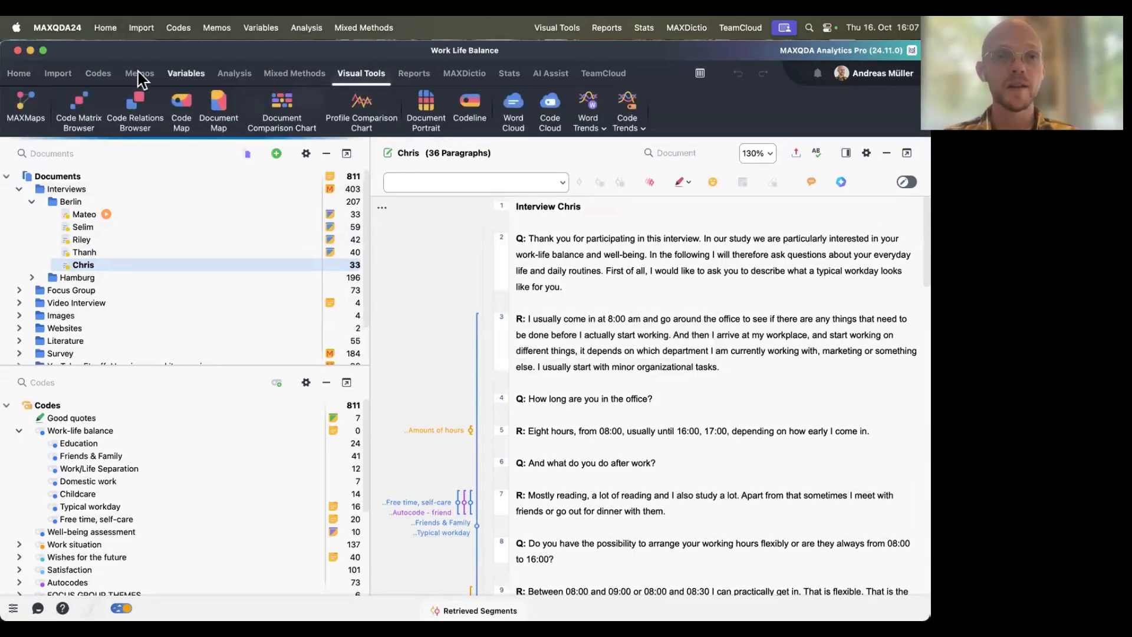
click(476, 110)
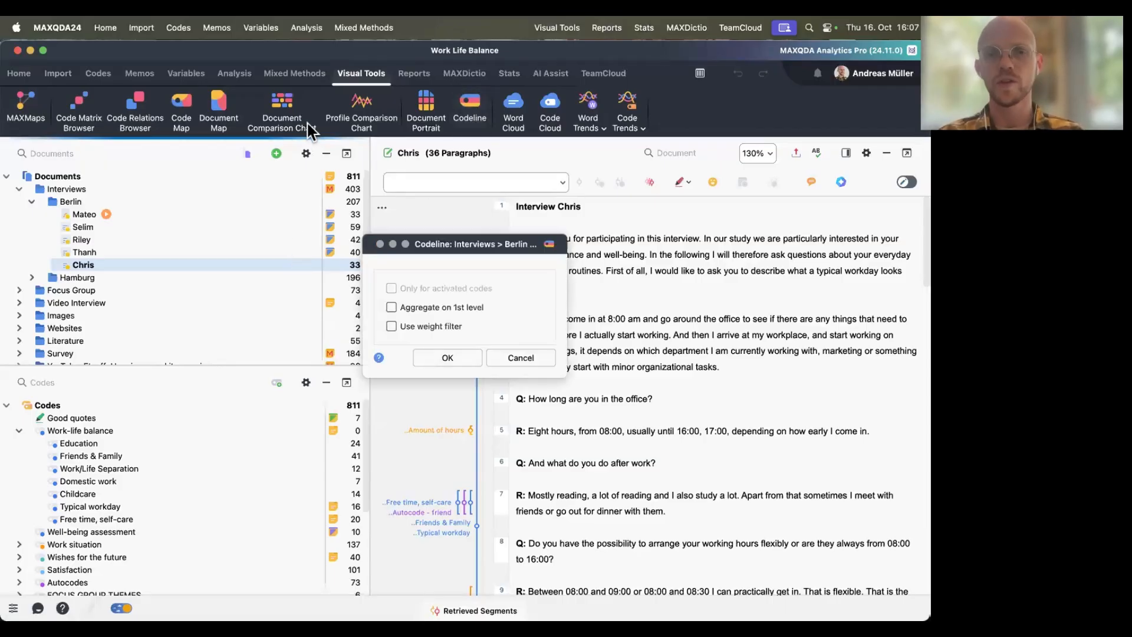
click(467, 359)
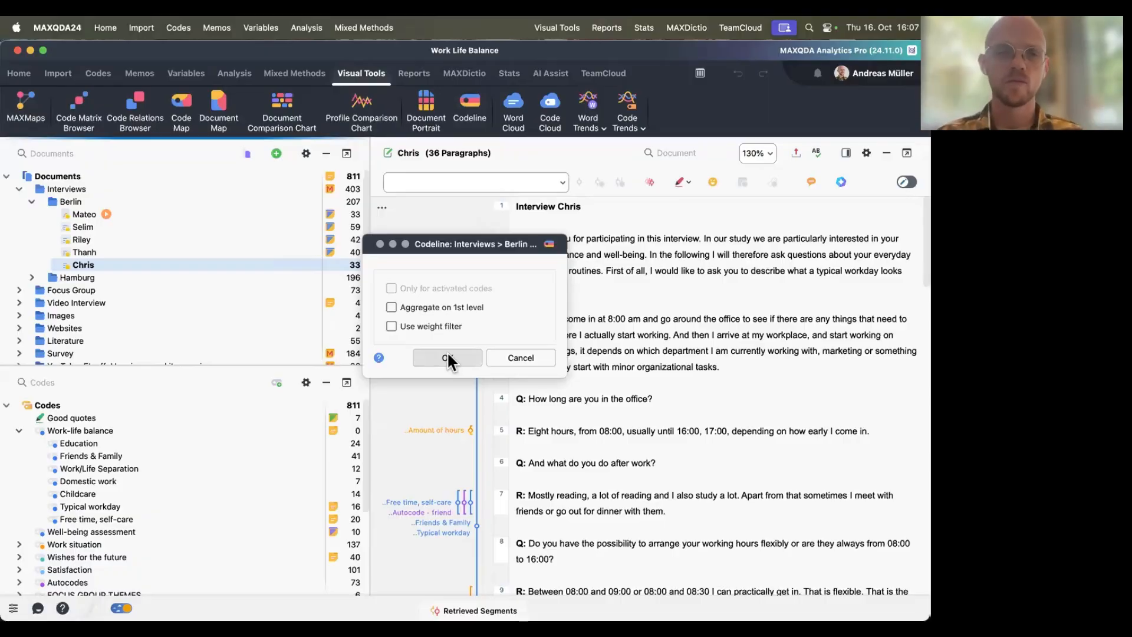
click(447, 353)
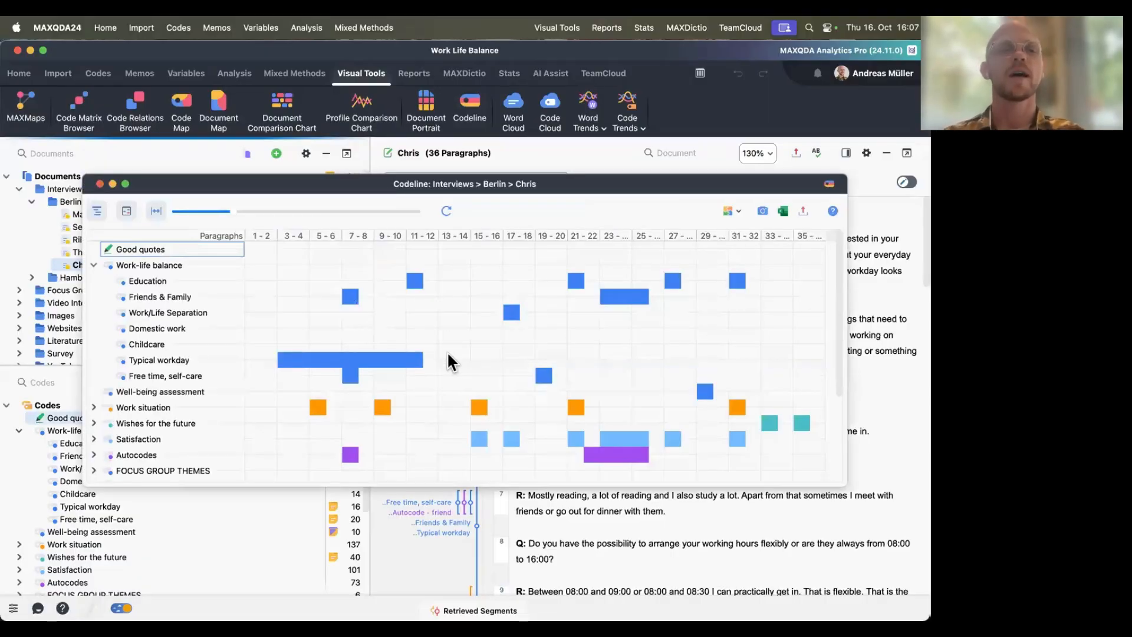
Step: Collapse the Work-life balance code in the codeline to its top level and expand its subcodes again
click(94, 265)
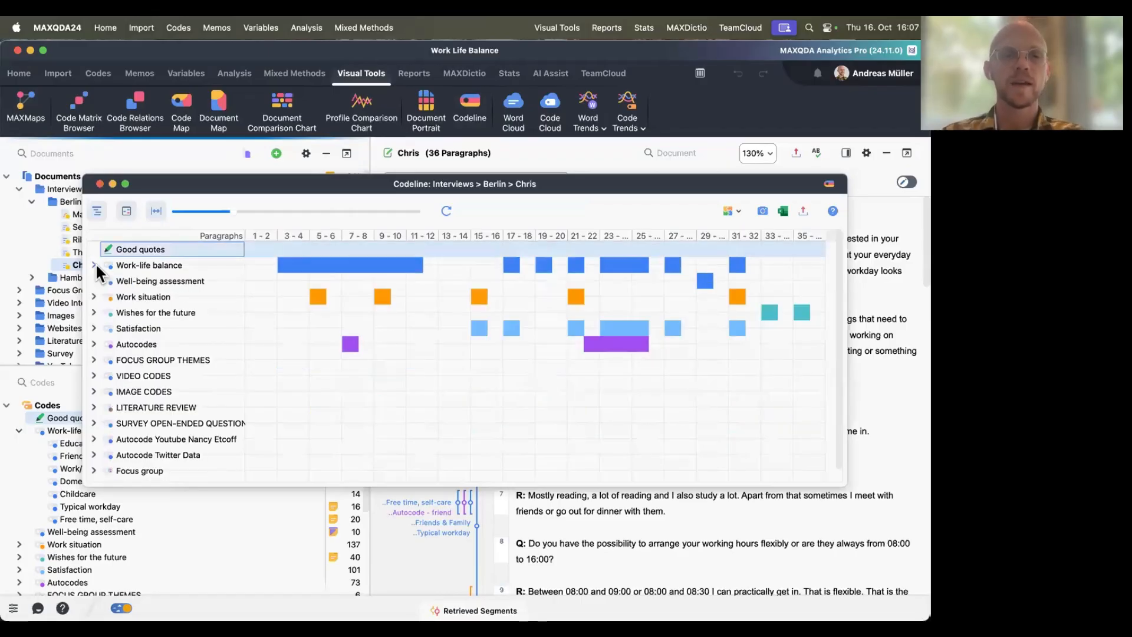
click(94, 265)
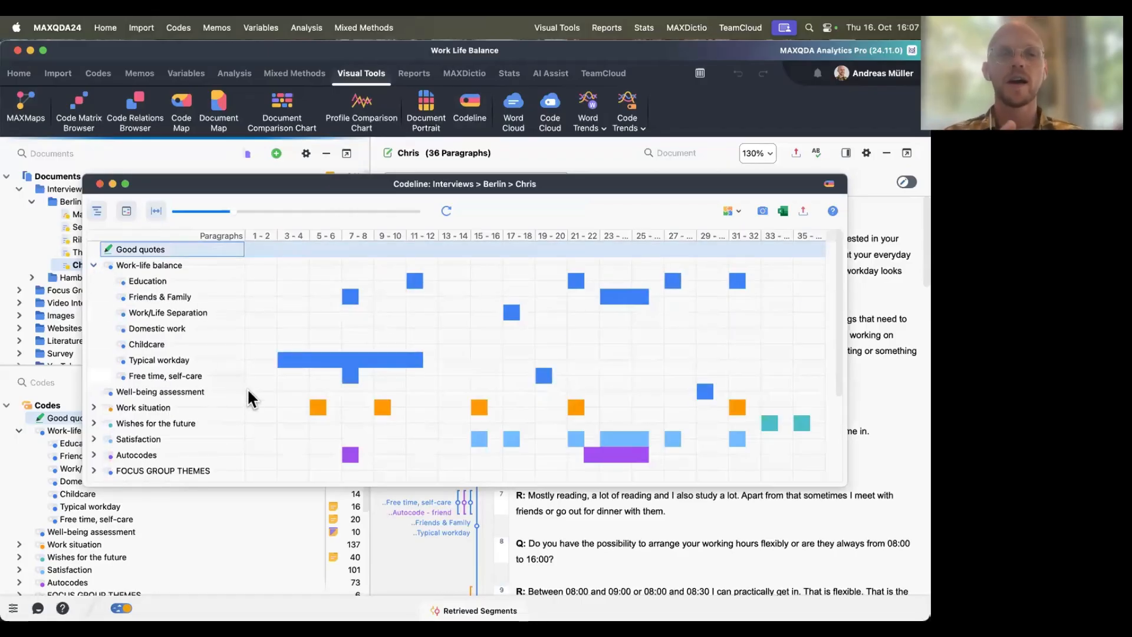
mouse_move(249, 396)
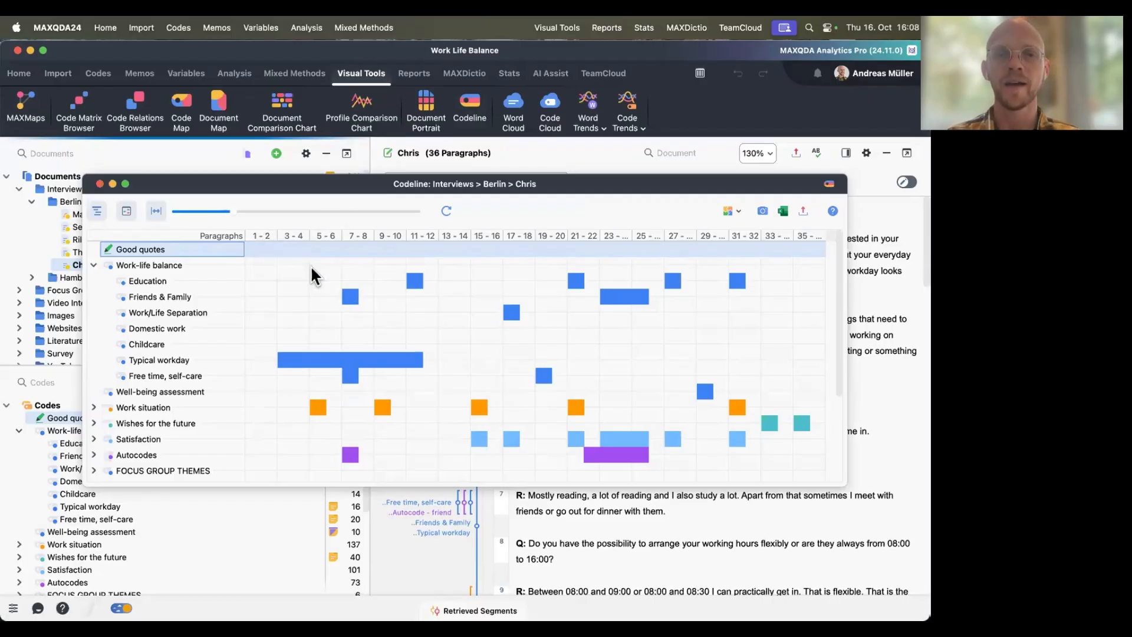
Step: Examine where the Typical workday and Education codings fall along the interview's paragraphs in the codeline
click(306, 361)
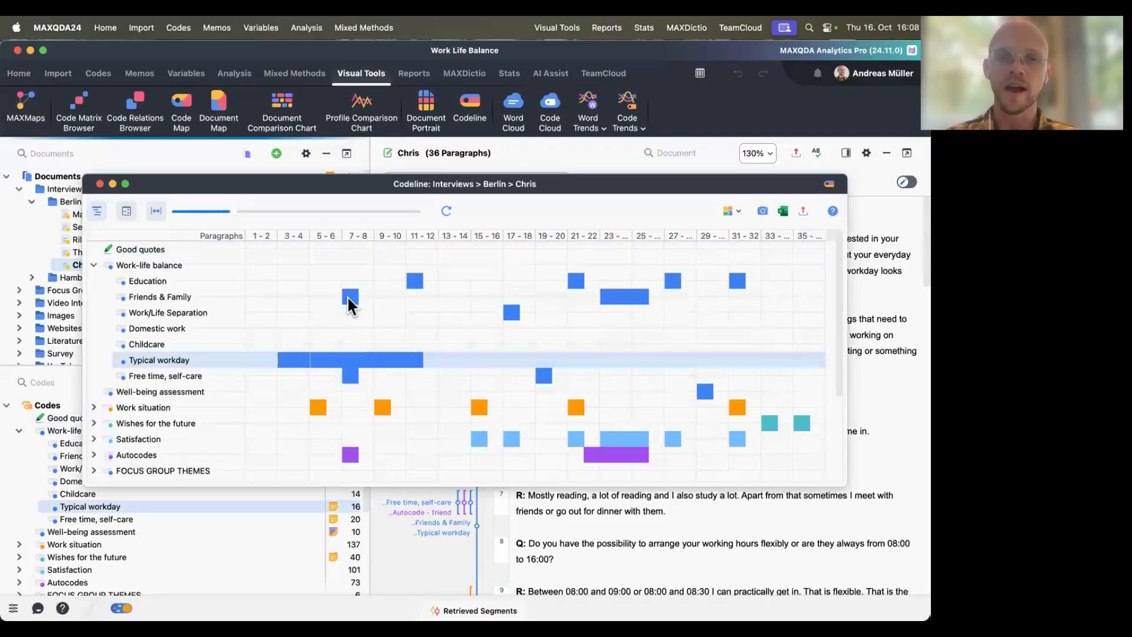
click(412, 282)
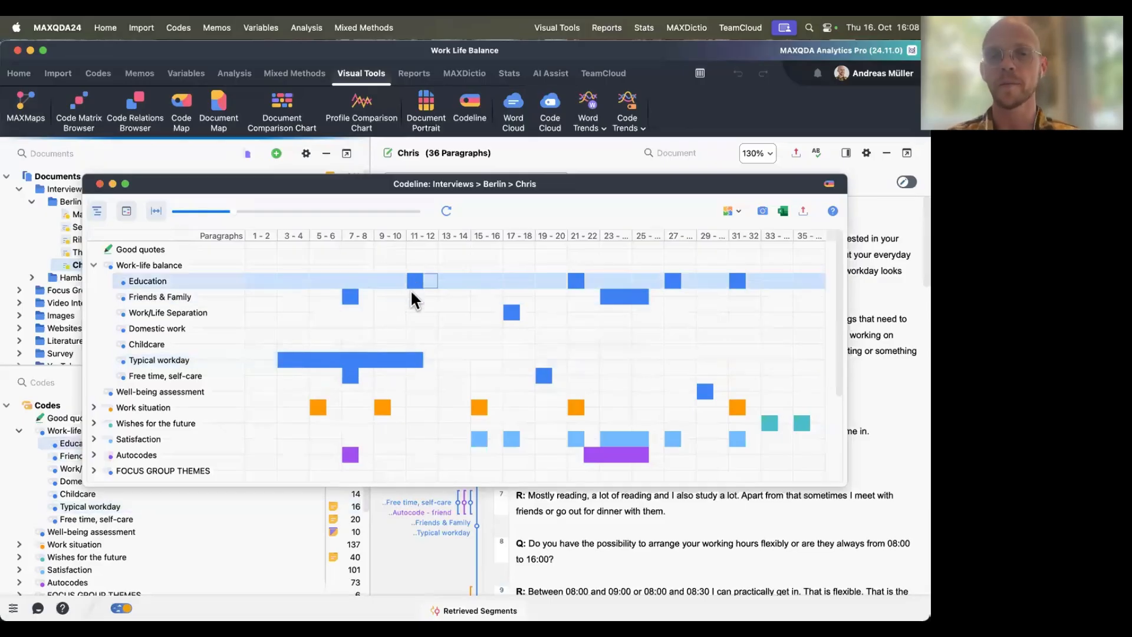
click(401, 364)
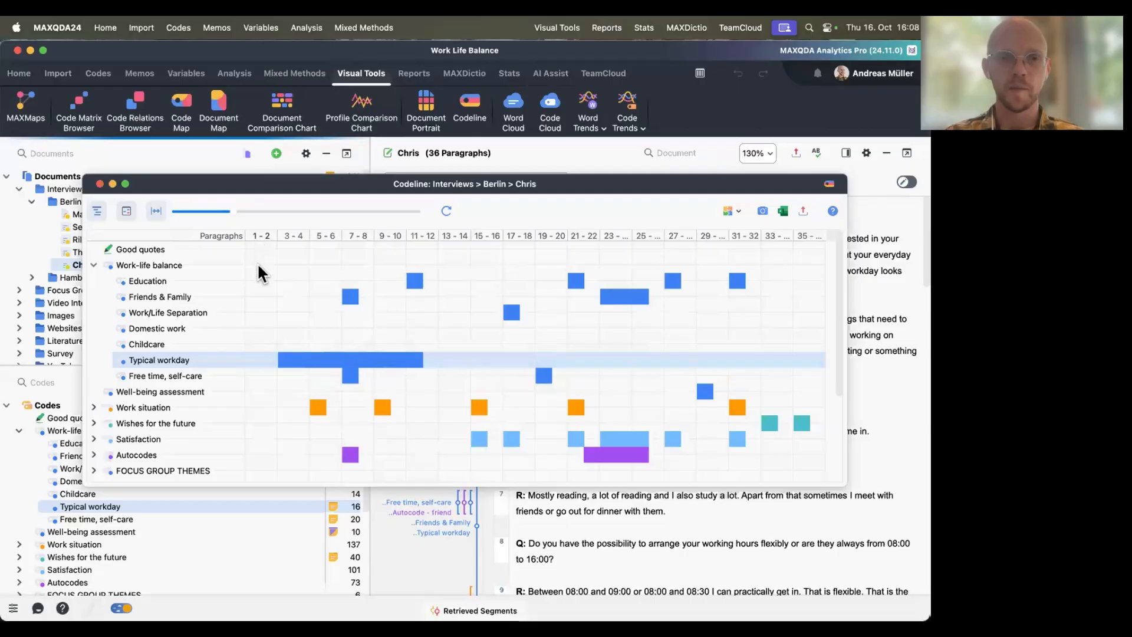
scroll(261, 368, down, 5)
scroll(261, 368, up, 5)
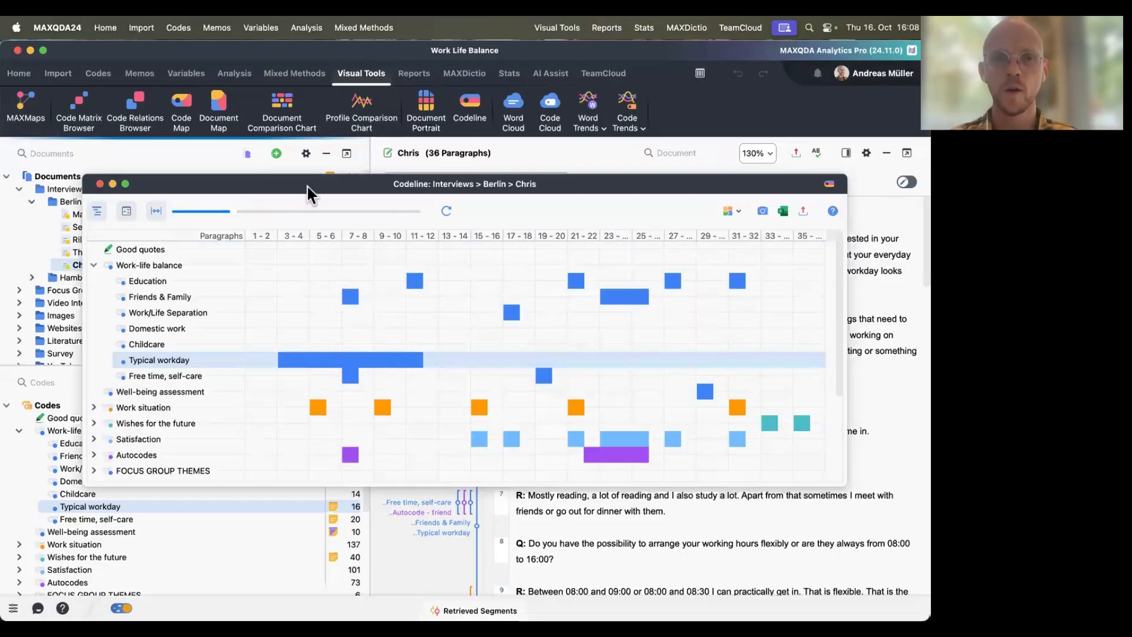
Step: Move the codeline window down to uncover the transcript and briefly highlight the interview's title line
drag(306, 185, 296, 361)
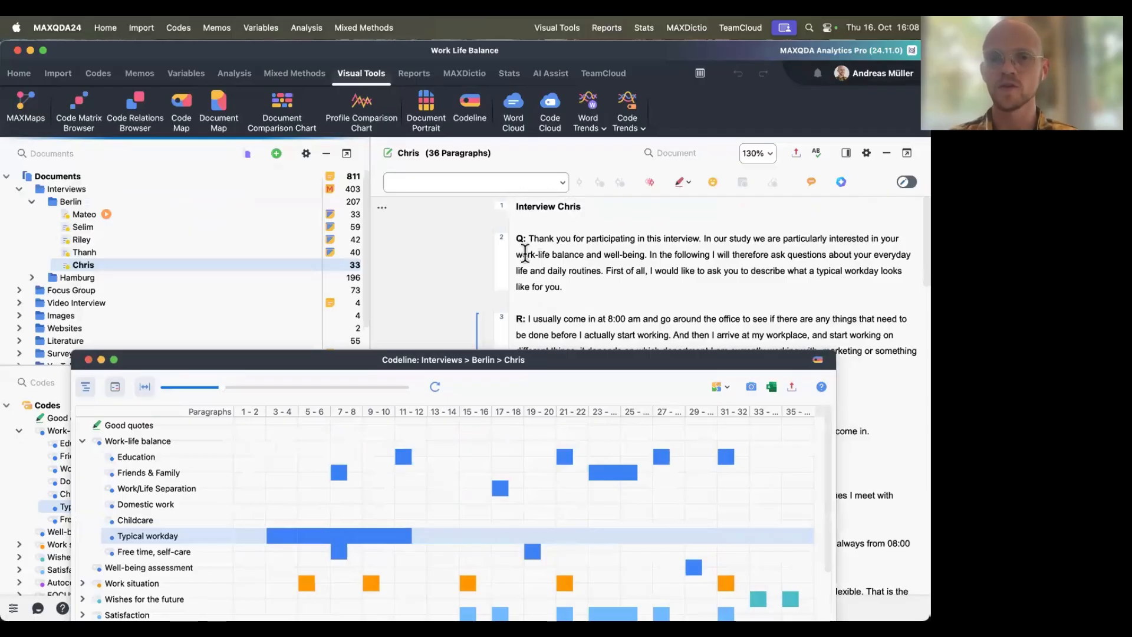
click(248, 154)
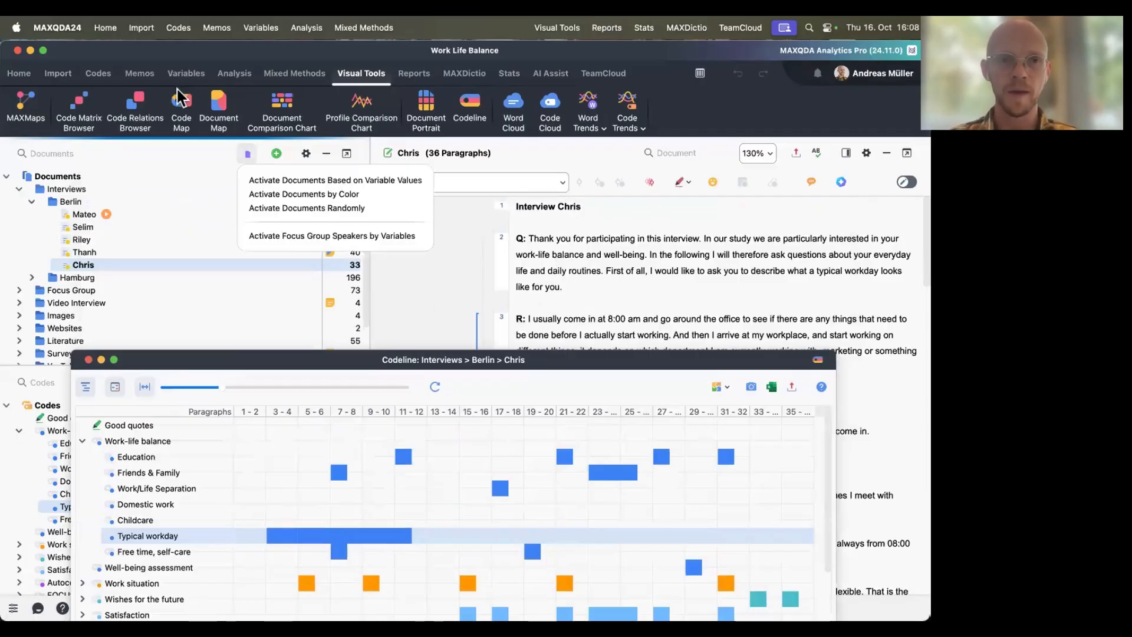
click(160, 102)
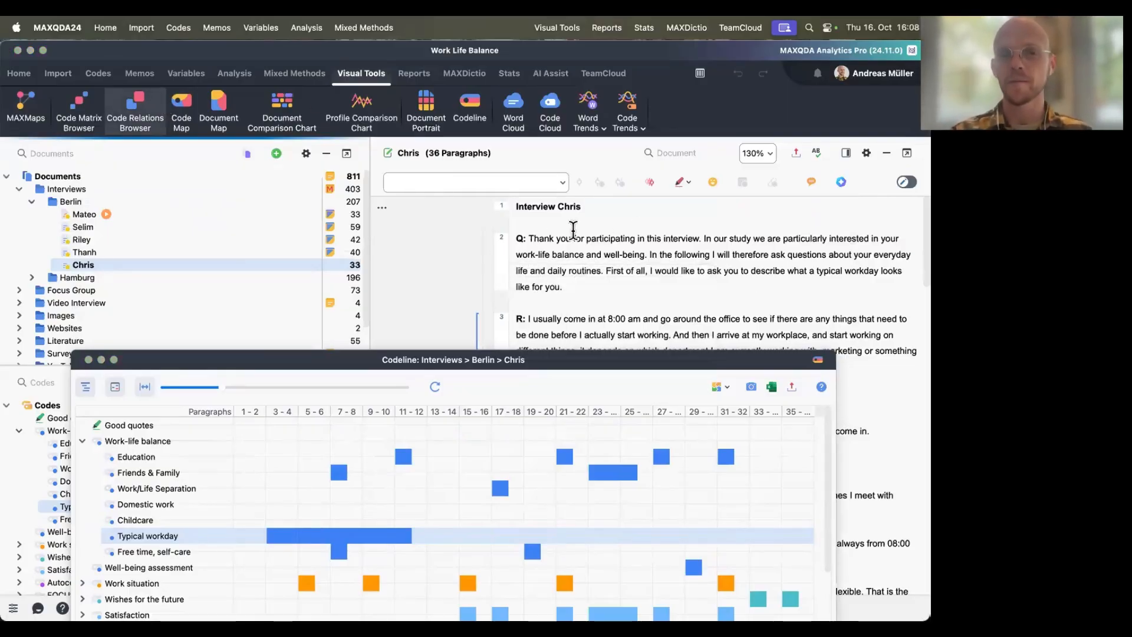
drag(515, 206, 609, 209)
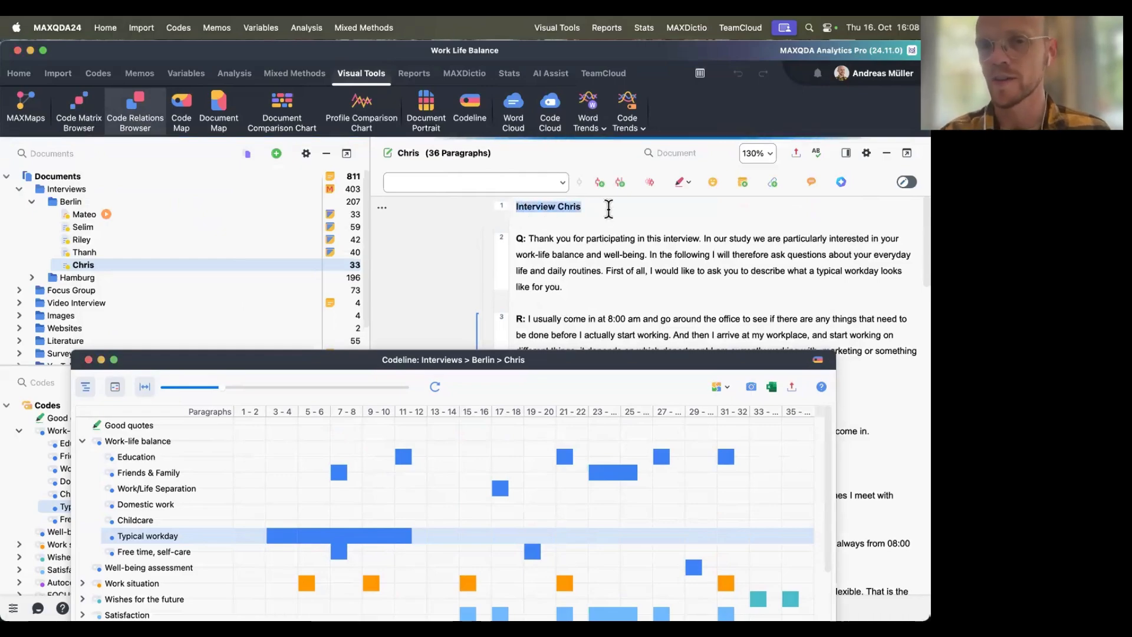
click(609, 209)
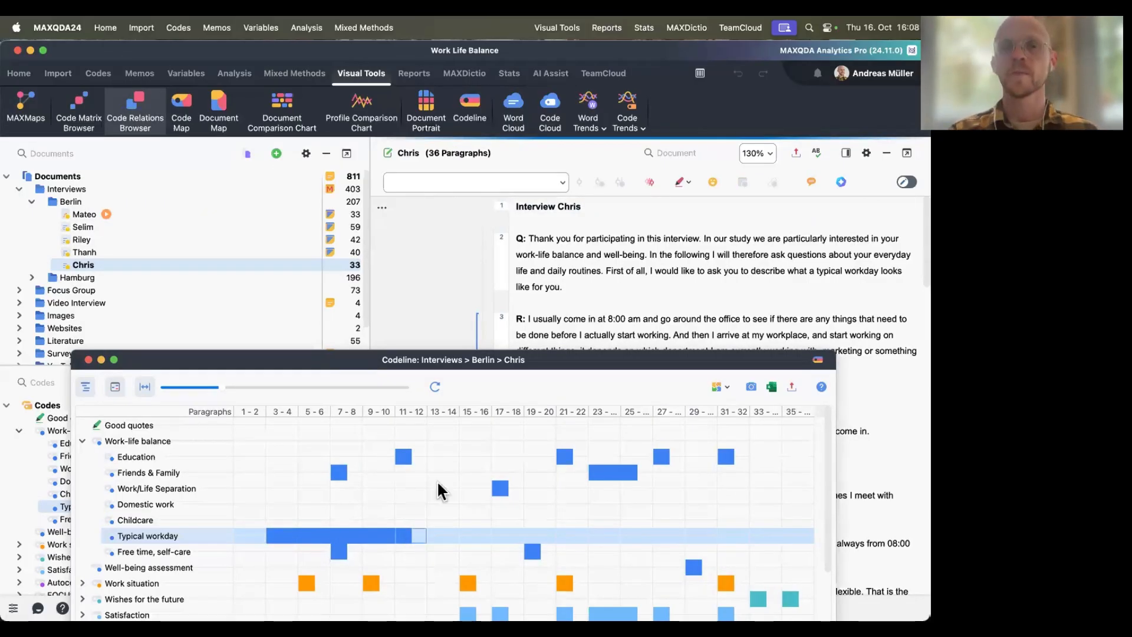
Step: Clear the codeline window from the transcript and highlight the whole passage coded Typical workday, from paragraph 3 to 11
drag(567, 365, 532, 618)
scroll(437, 366, down, 5)
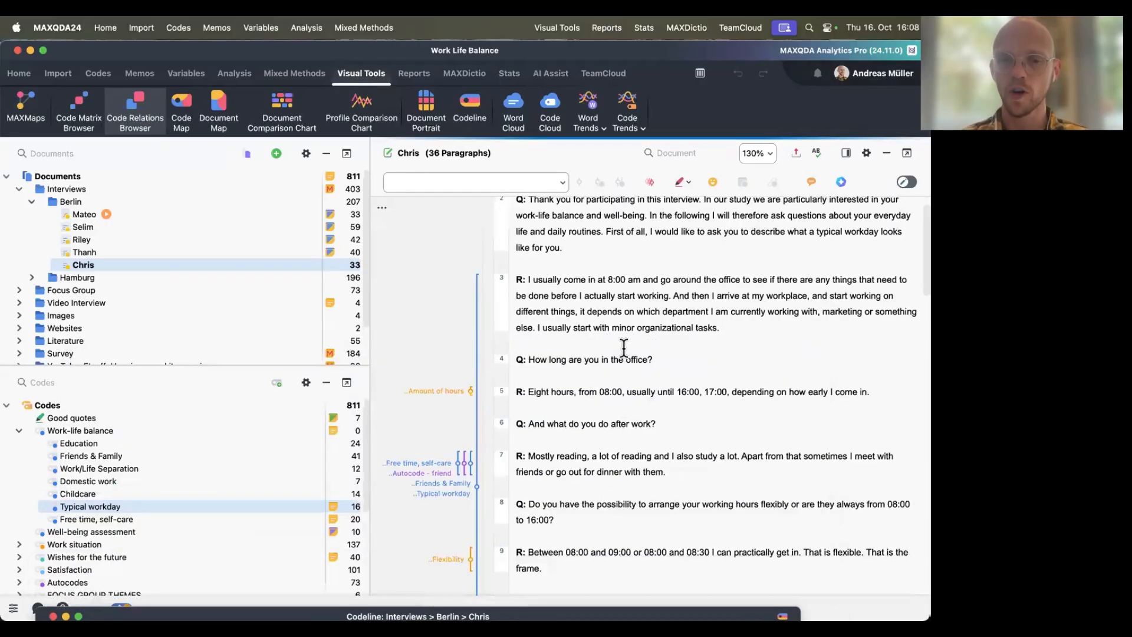
click(443, 364)
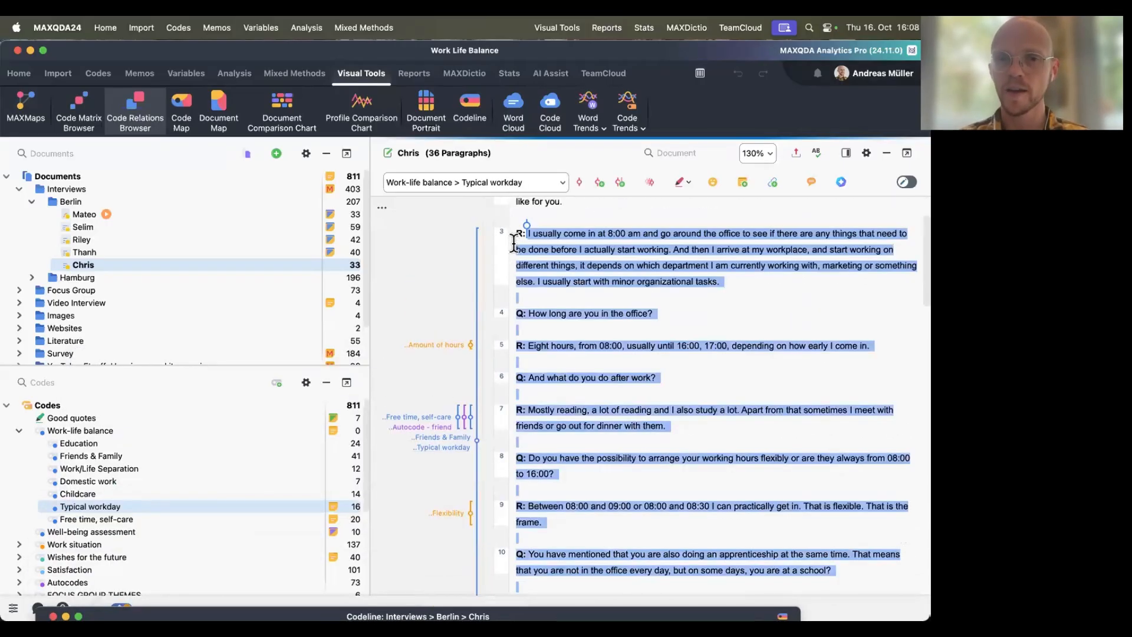
scroll(504, 235, down, 7)
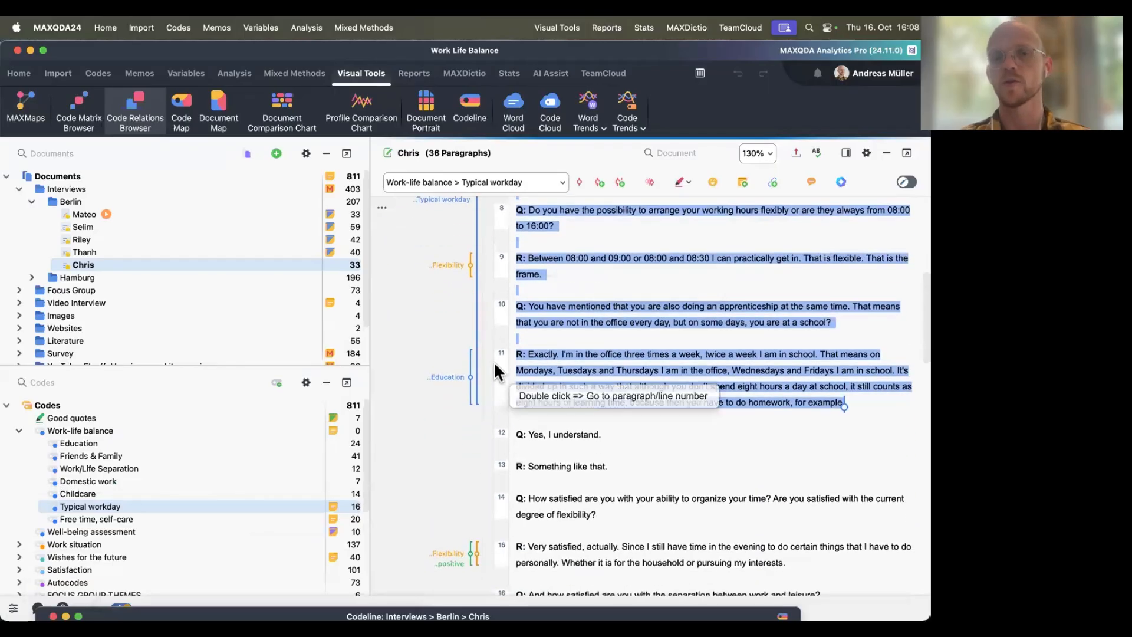
Step: Bring the codeline back into view and inspect the Work situation codings at paragraphs 5–6 and 9–10 and Friends & Family at 7–8
drag(389, 616, 459, 183)
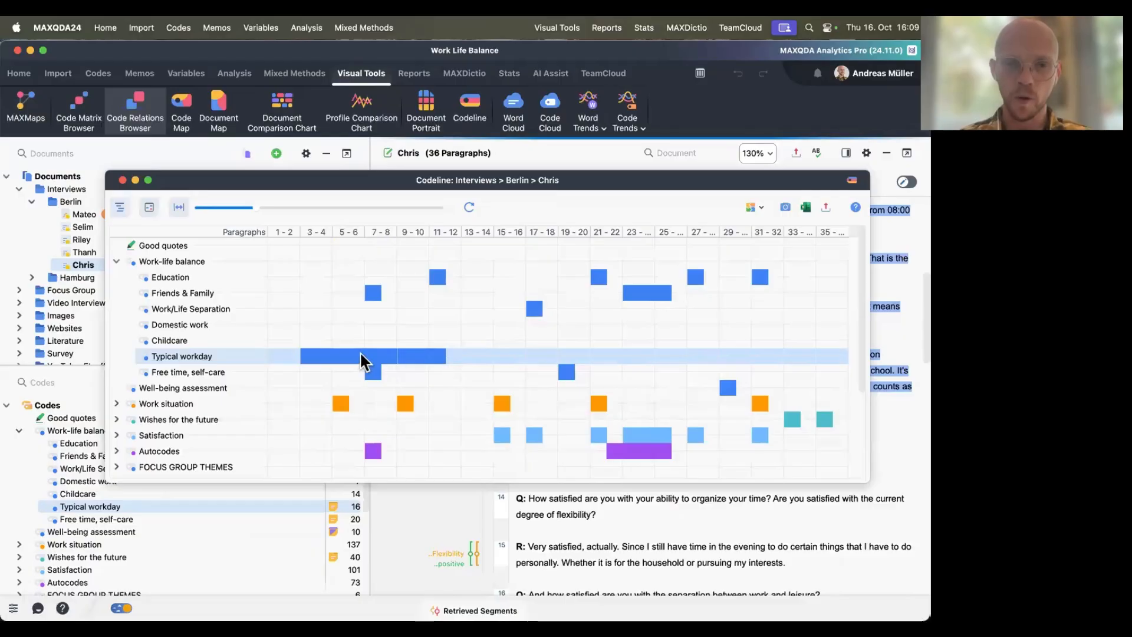
click(338, 406)
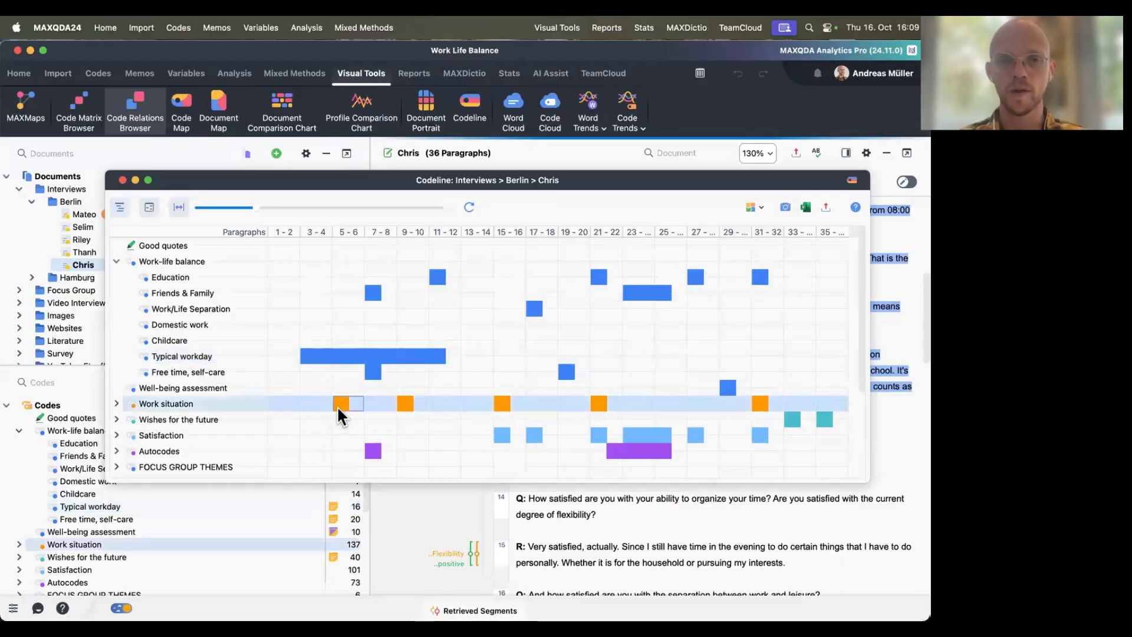
mouse_move(339, 405)
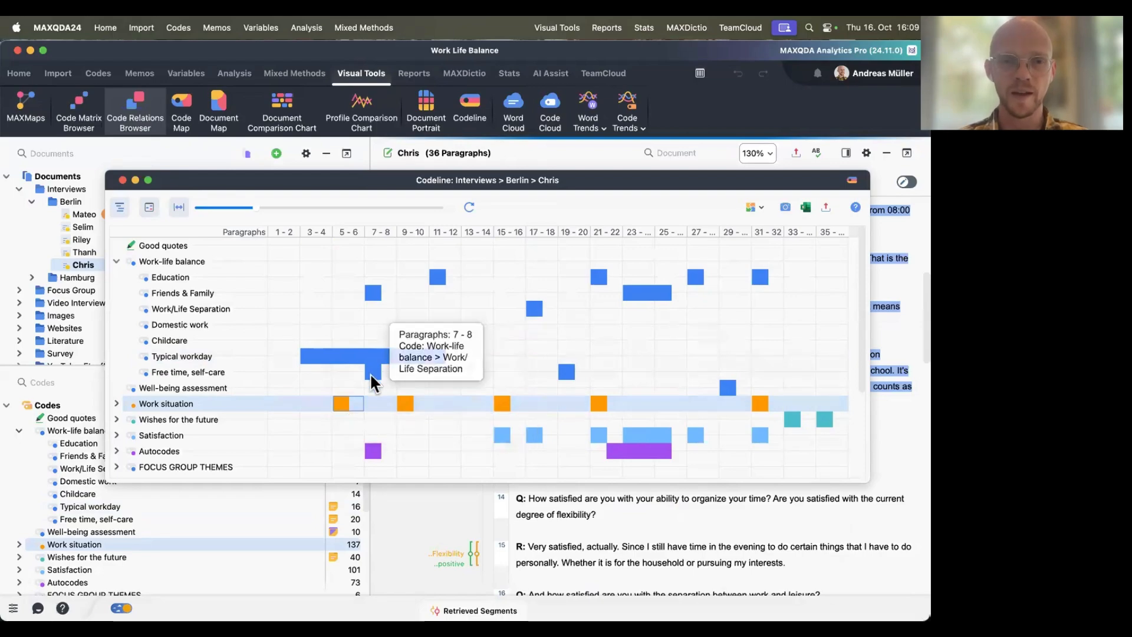
click(370, 289)
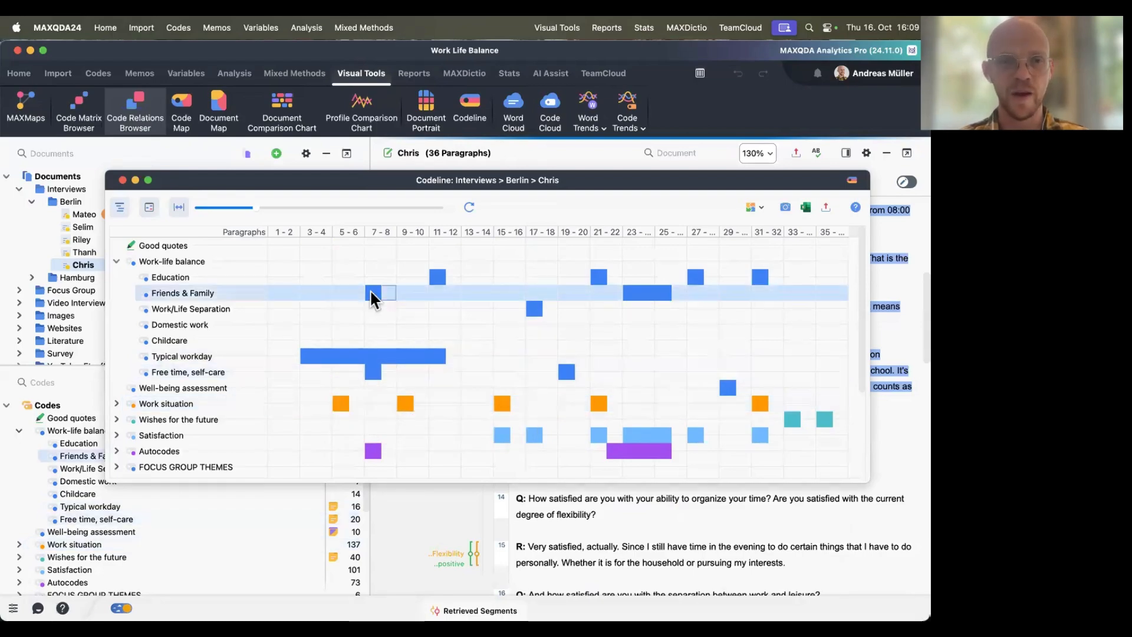
click(406, 407)
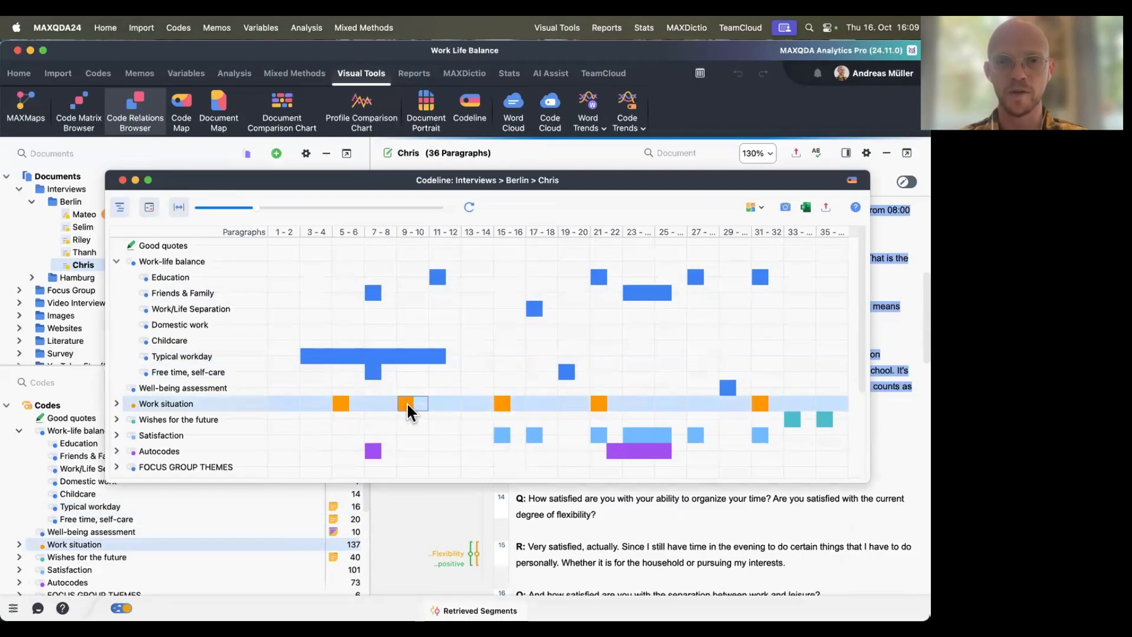
Step: Inspect the codeline's Education coding at paragraphs 11–12 and the overlapping Work situation and Satisfaction codings at 15–16
click(437, 276)
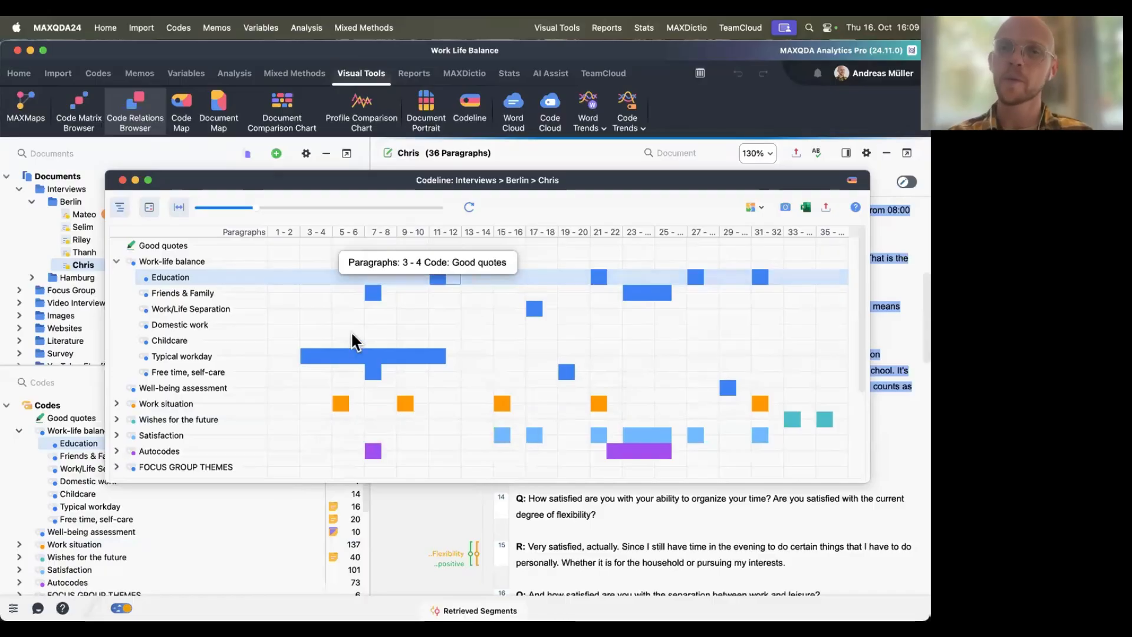
mouse_move(353, 341)
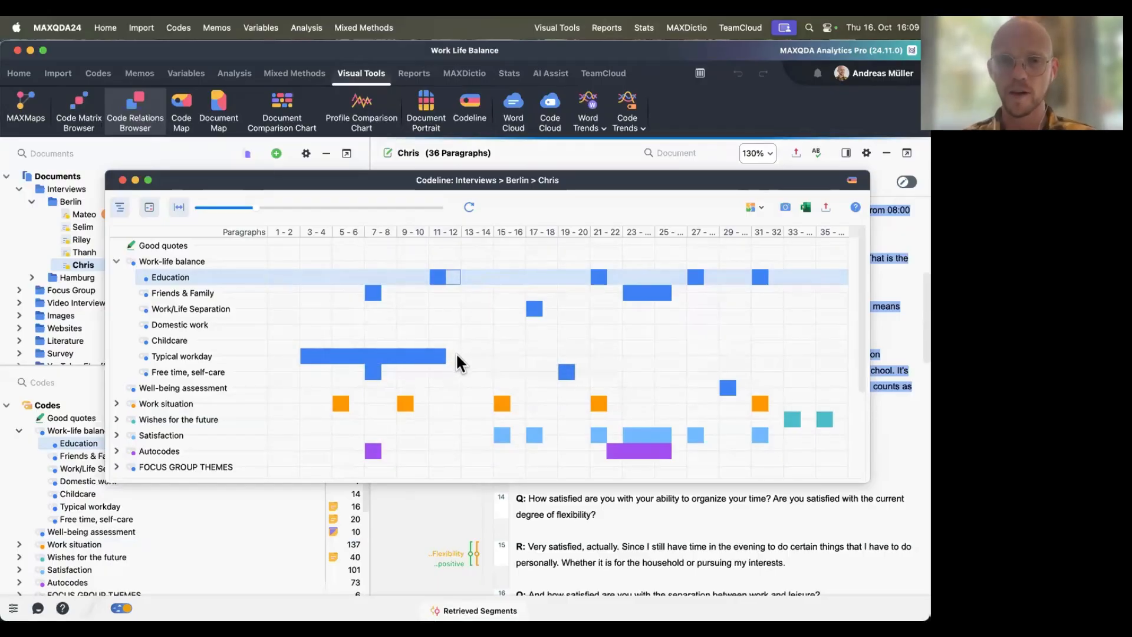
click(484, 355)
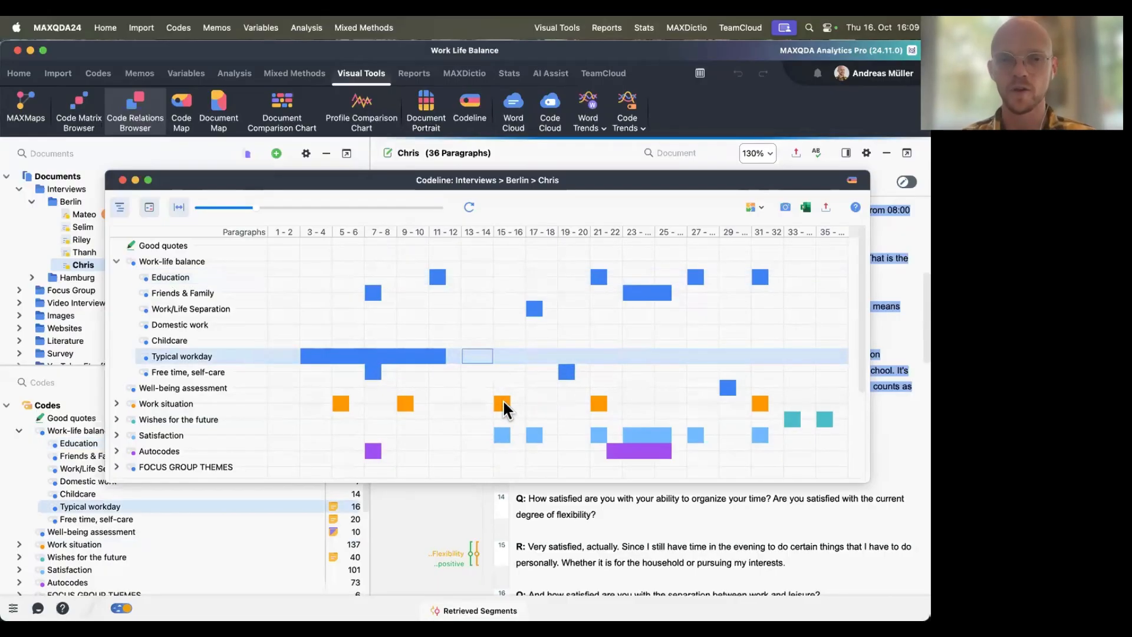
click(503, 404)
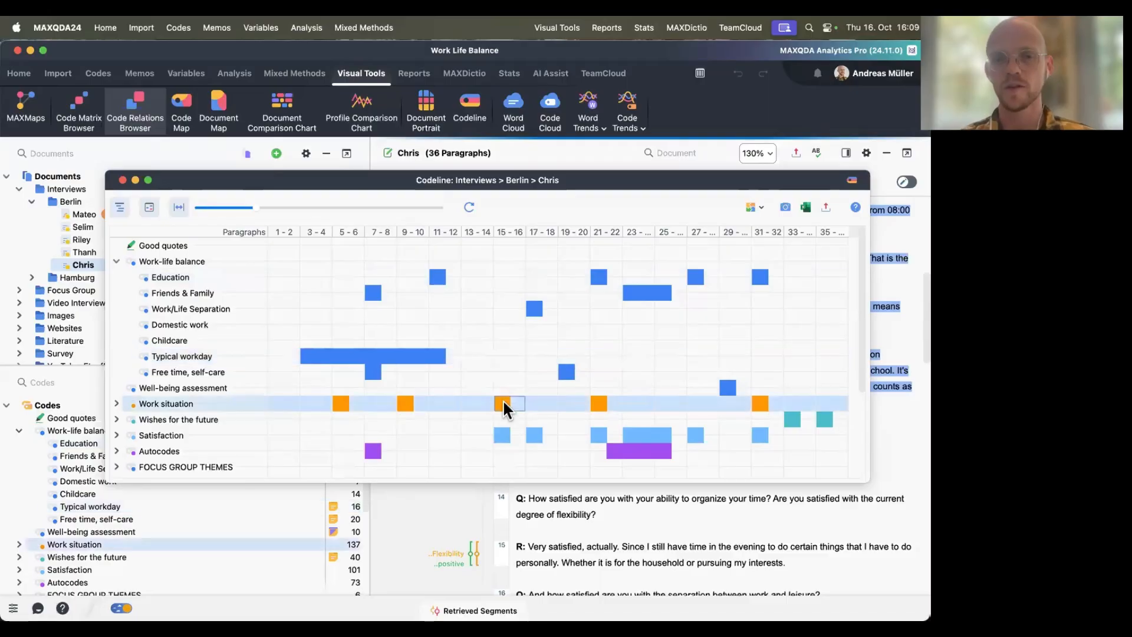
click(504, 437)
click(534, 326)
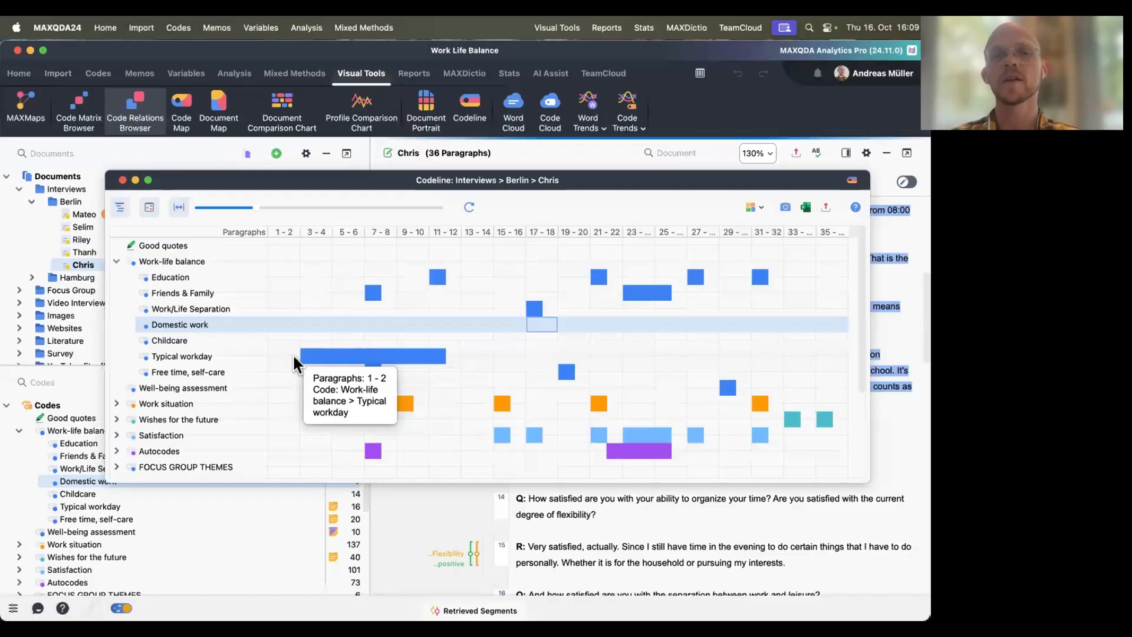
Step: Trace the Typical workday bar in the codeline from its start at paragraphs 3–4 to its end at 11–12
mouse_move(585, 254)
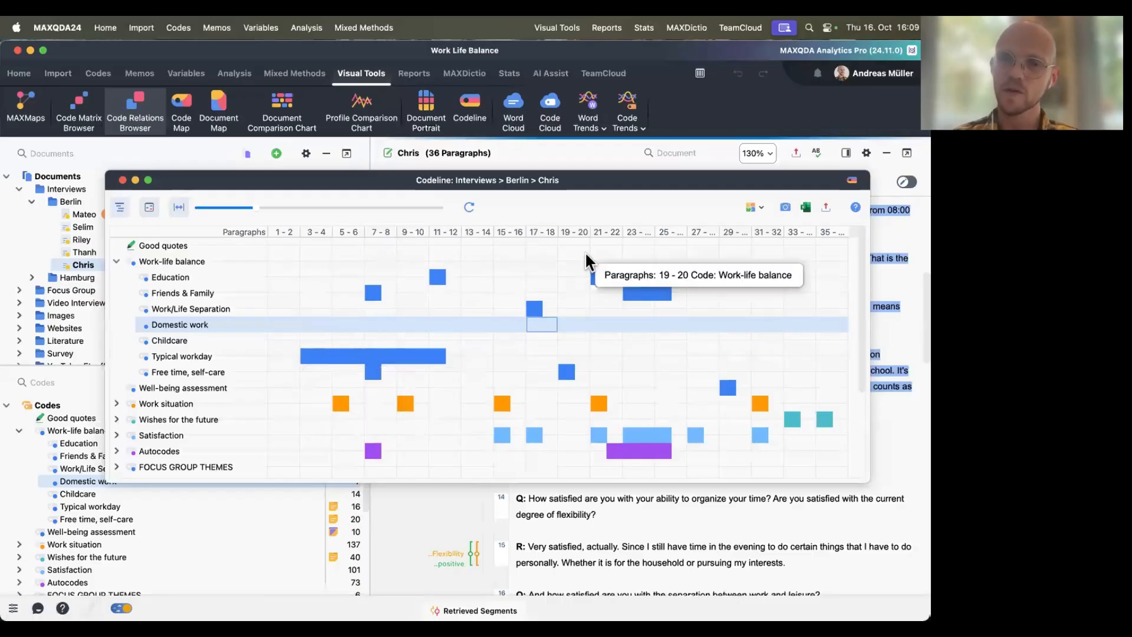
mouse_move(417, 301)
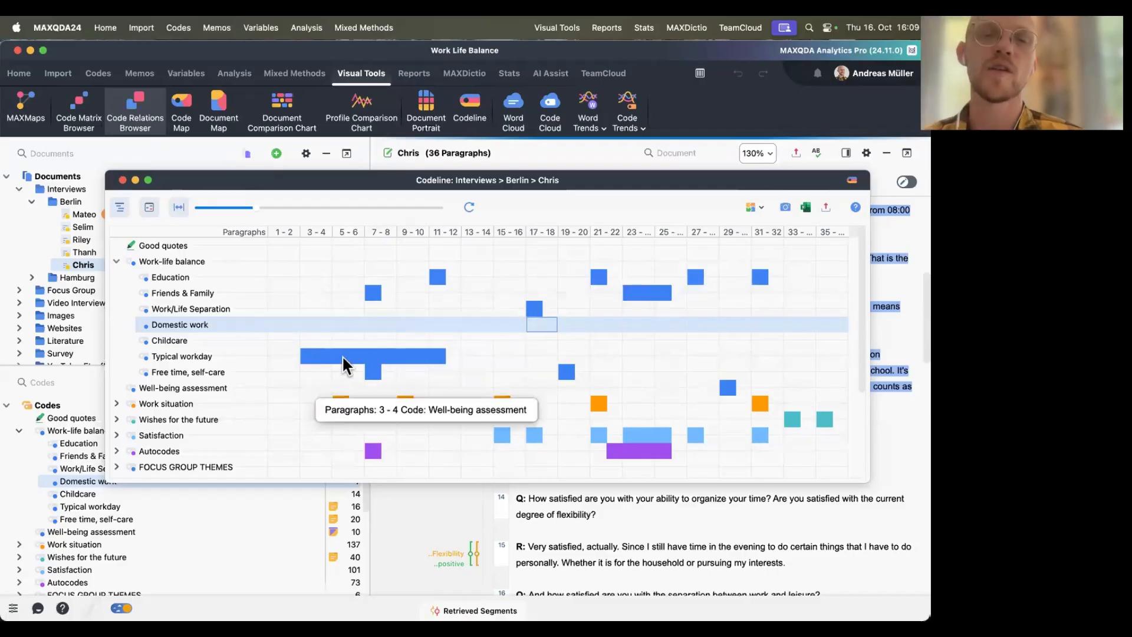
mouse_move(305, 360)
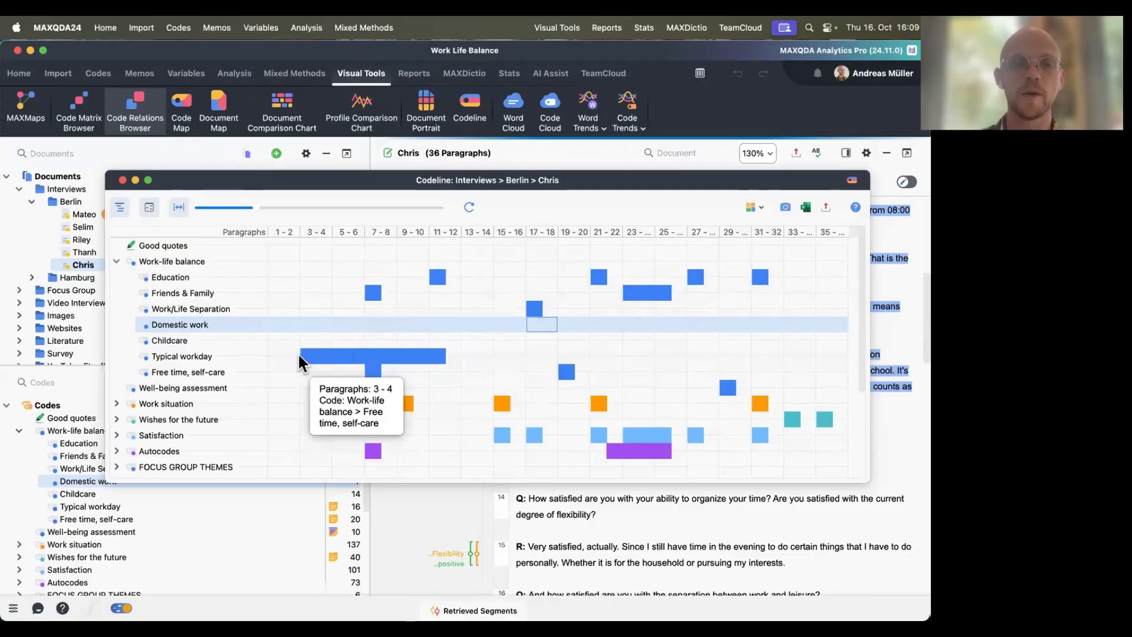
mouse_move(427, 364)
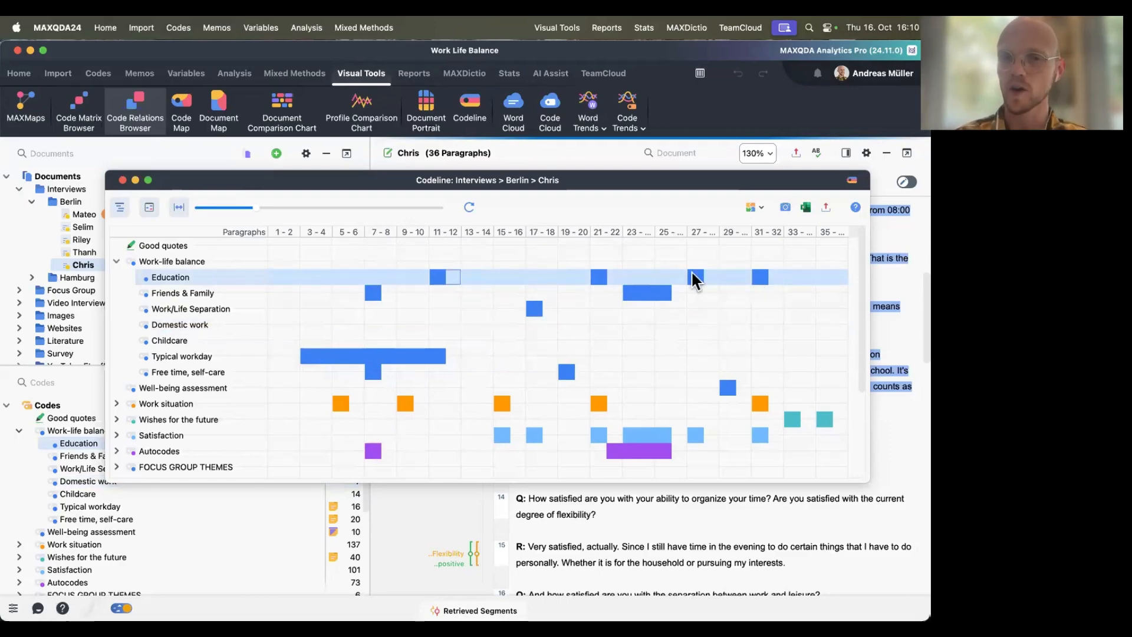
click(311, 358)
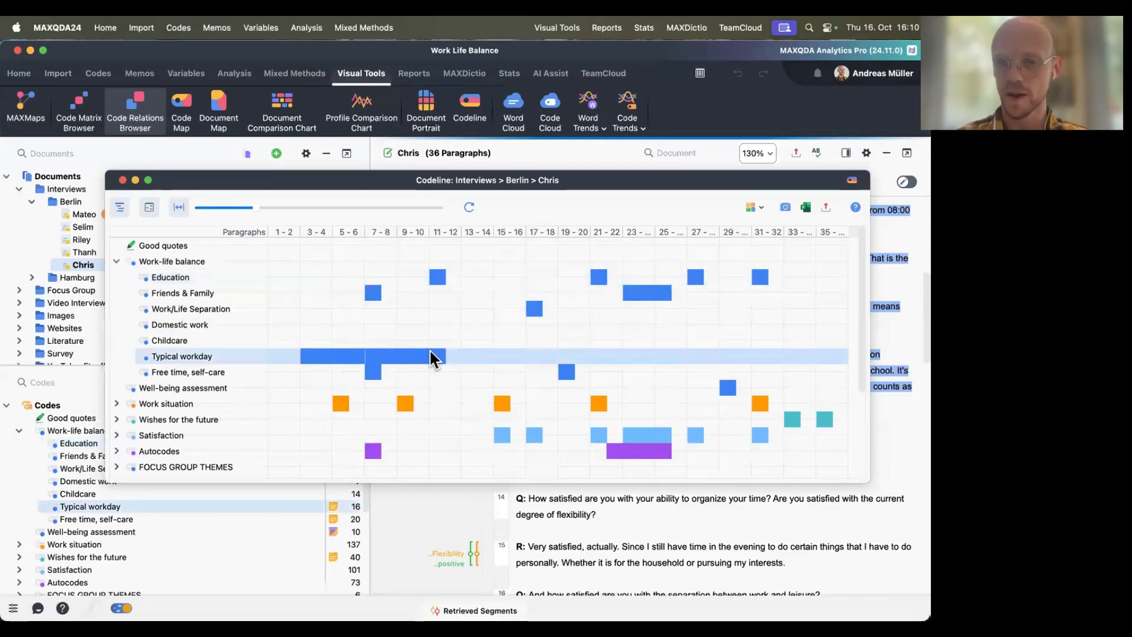
mouse_move(432, 357)
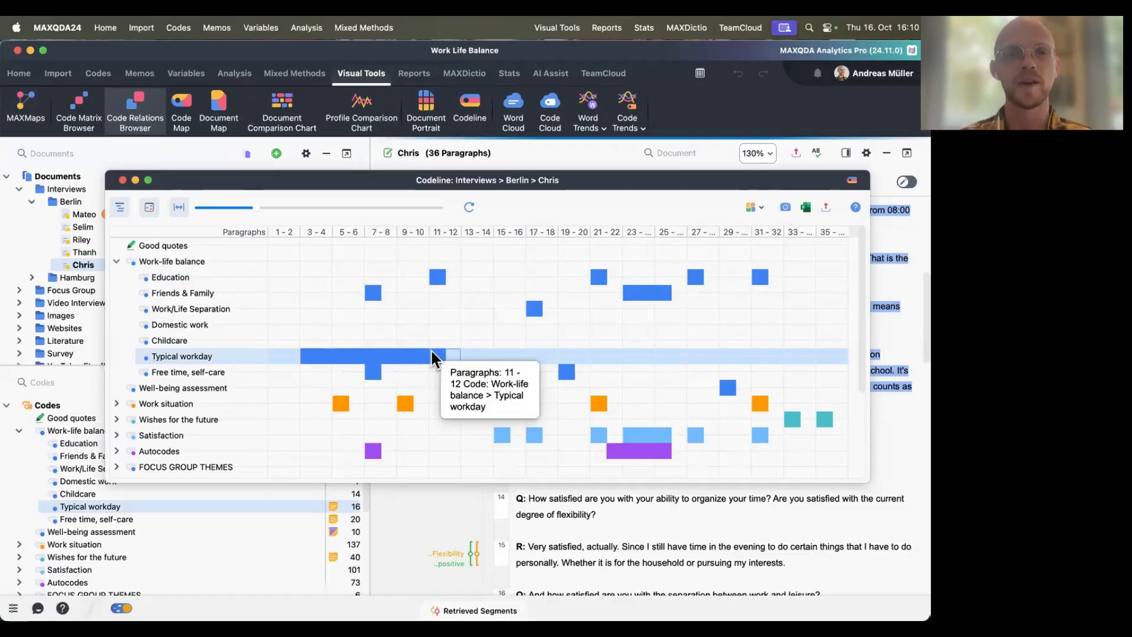
Step: Close the interview's codeline and activate the FOCUS GROUP THEMES code
click(122, 180)
scroll(117, 285, down, 2)
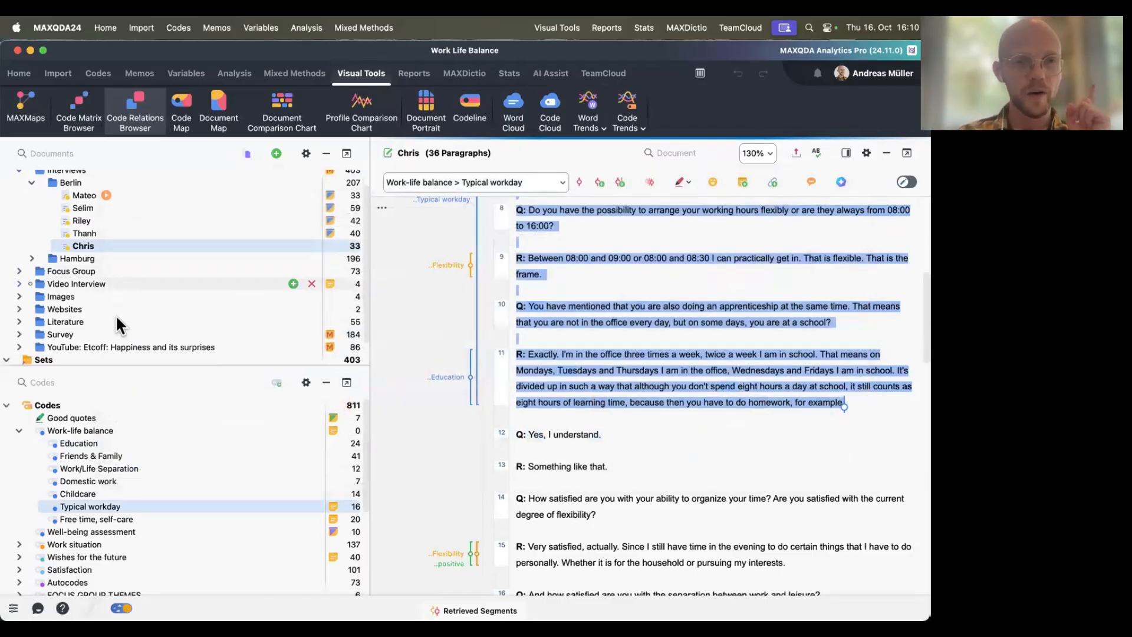
scroll(112, 494, down, 3)
scroll(112, 494, down, 5)
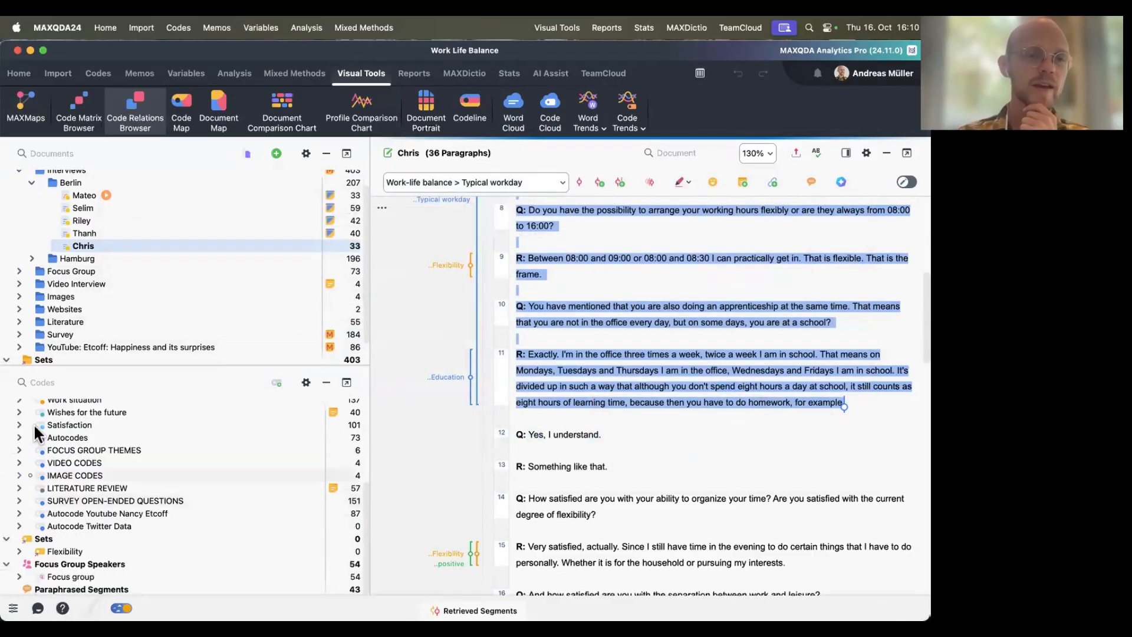
click(42, 450)
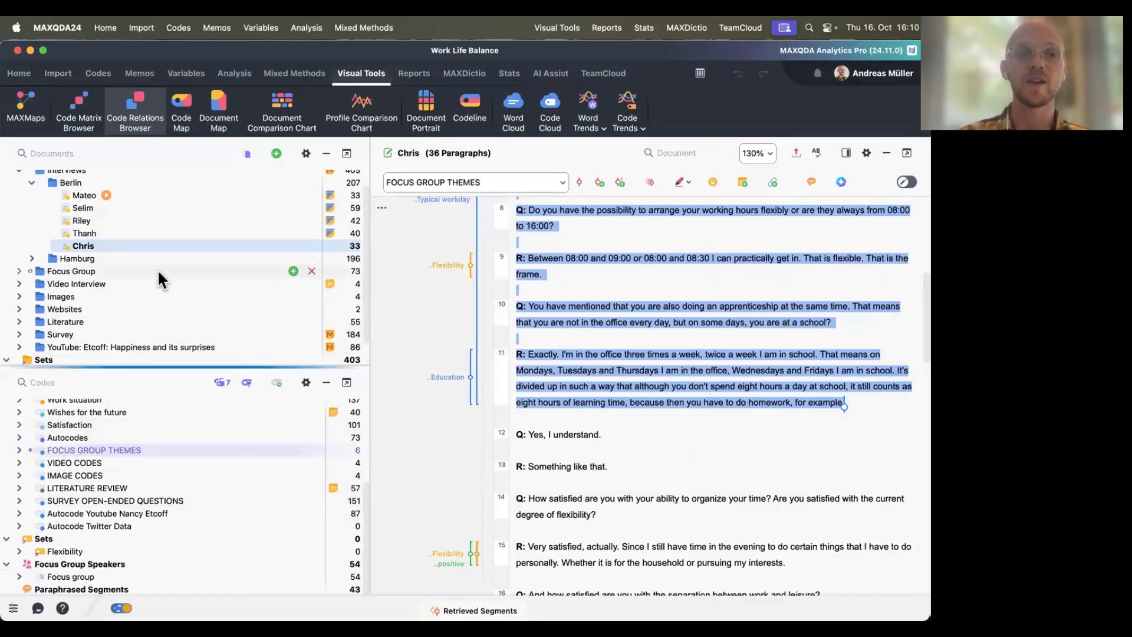
Step: Open the transcript in the Focus Group document folder and go to its beginning
scroll(157, 268, up, 2)
click(17, 289)
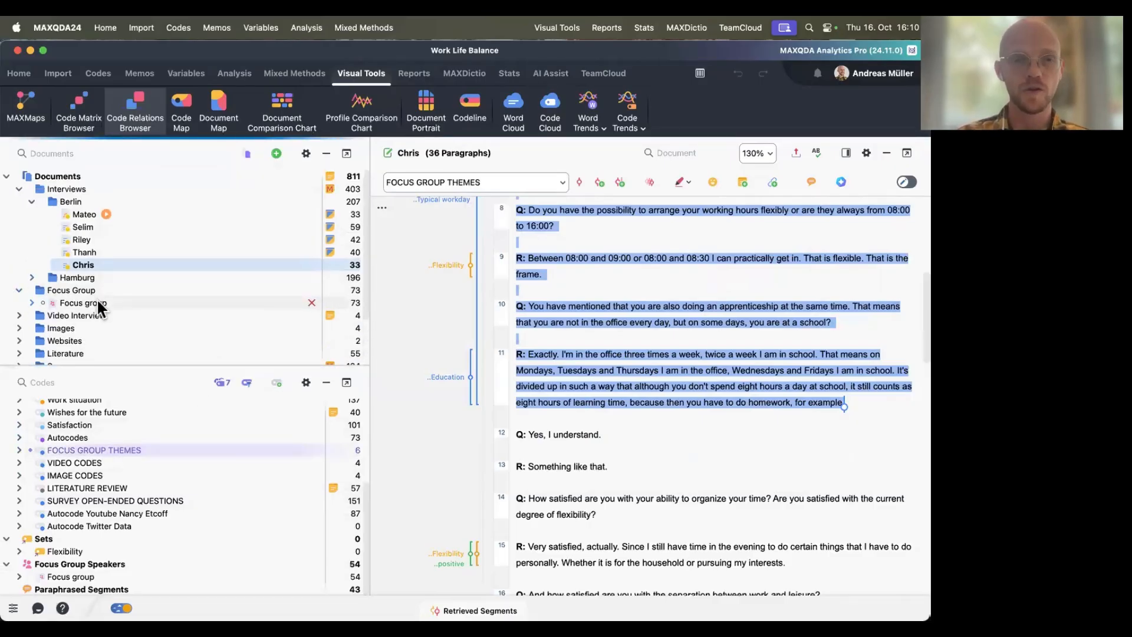
double_click(96, 299)
scroll(478, 293, up, 5)
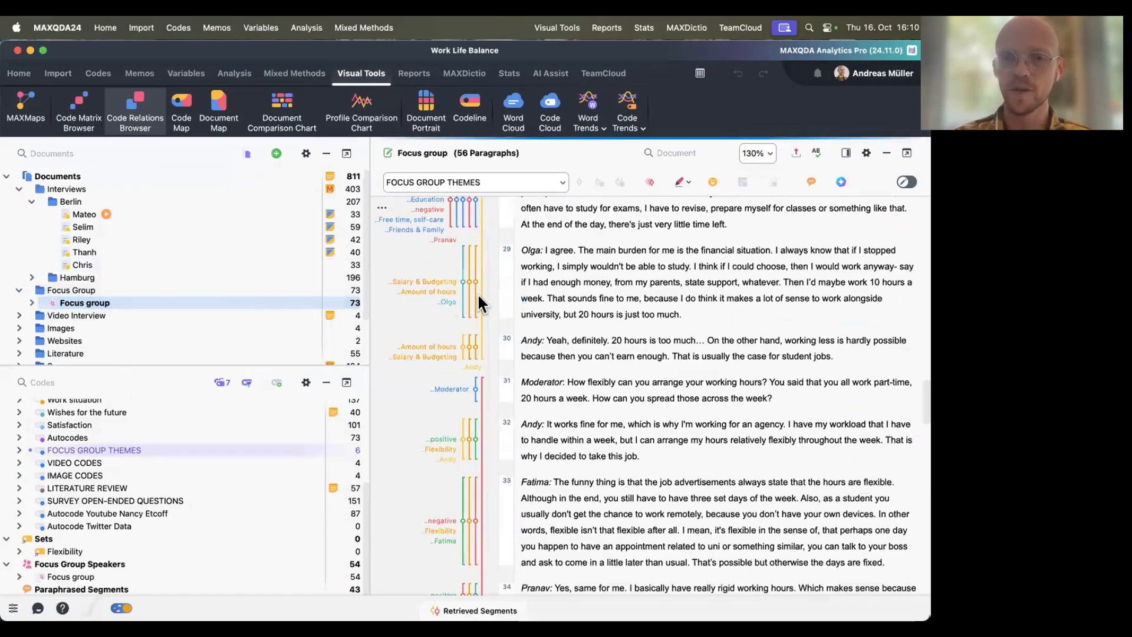
scroll(602, 465, up, 15)
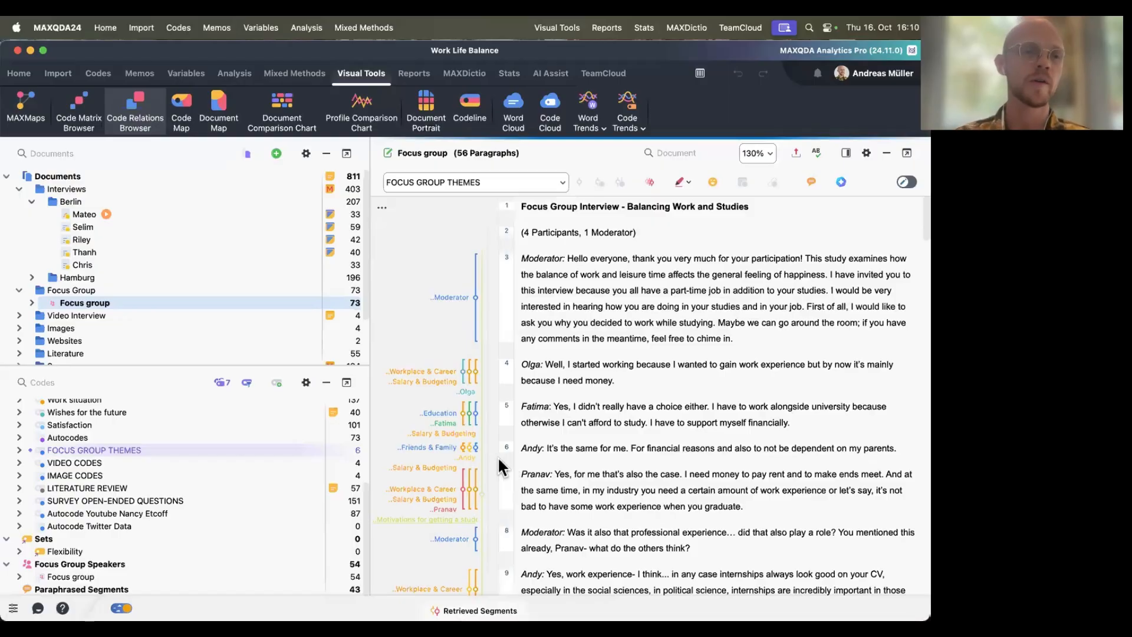
Step: Expand the speakers listed under the Focus group document and view the import options for focus group transcripts
click(32, 302)
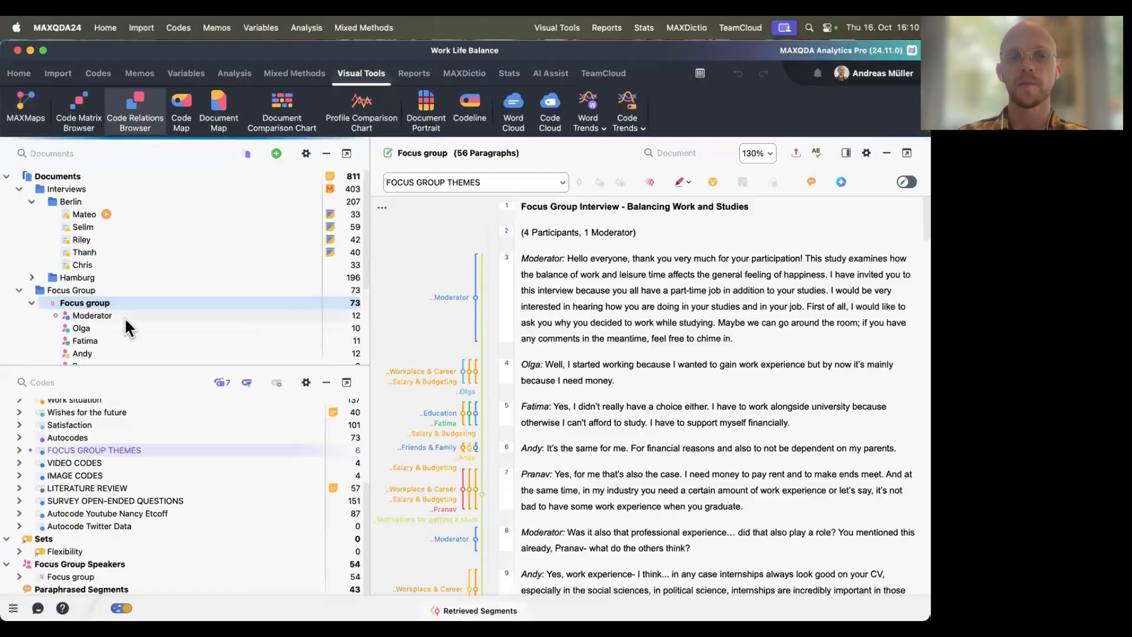
scroll(125, 317, down, 3)
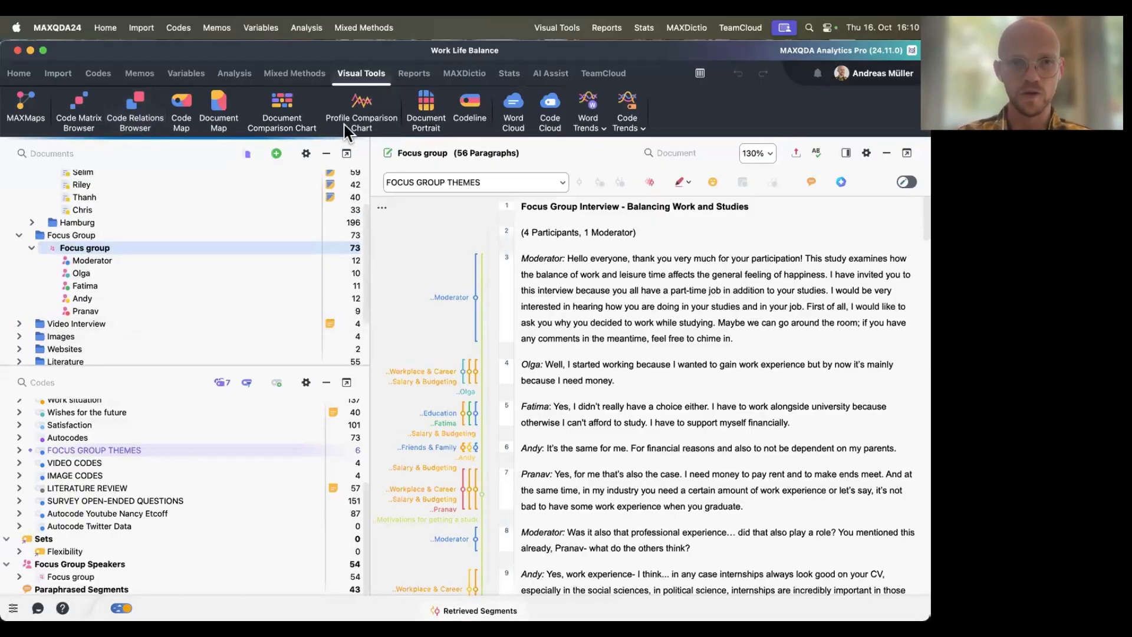
click(58, 73)
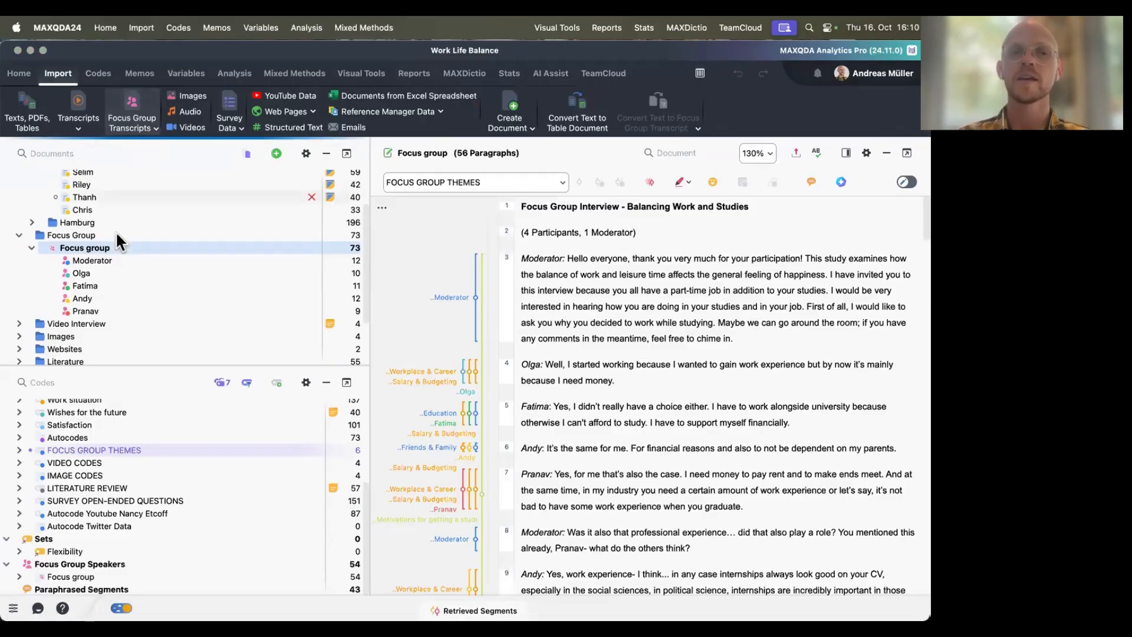
Step: Start a Codeline for the Focus group document and deactivate the FOCUS GROUP THEMES code
right_click(111, 249)
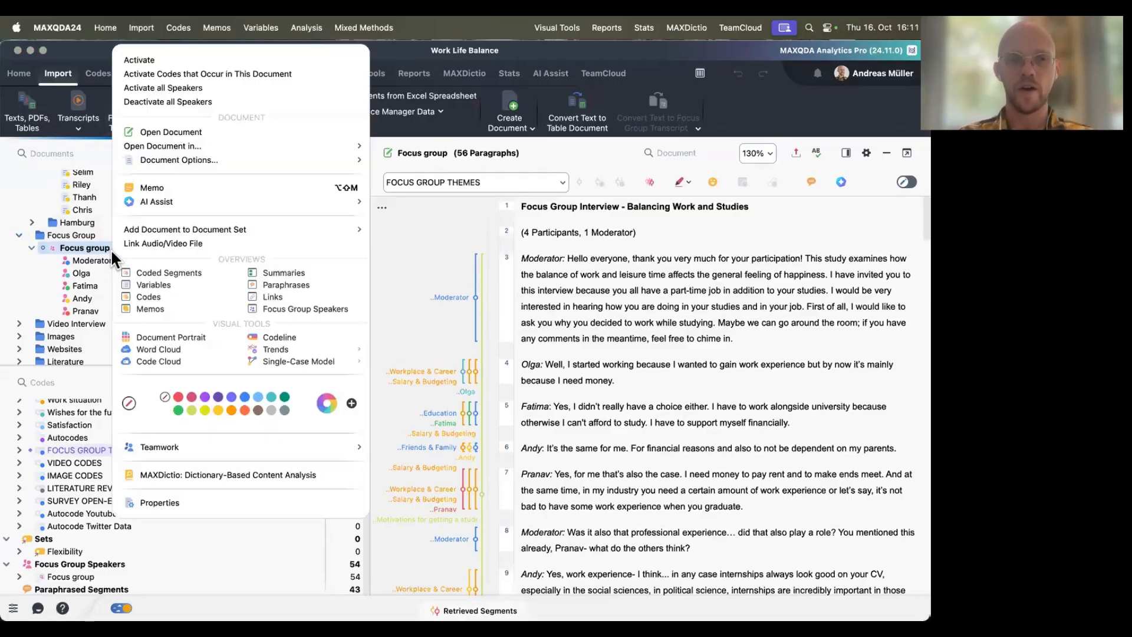
click(289, 337)
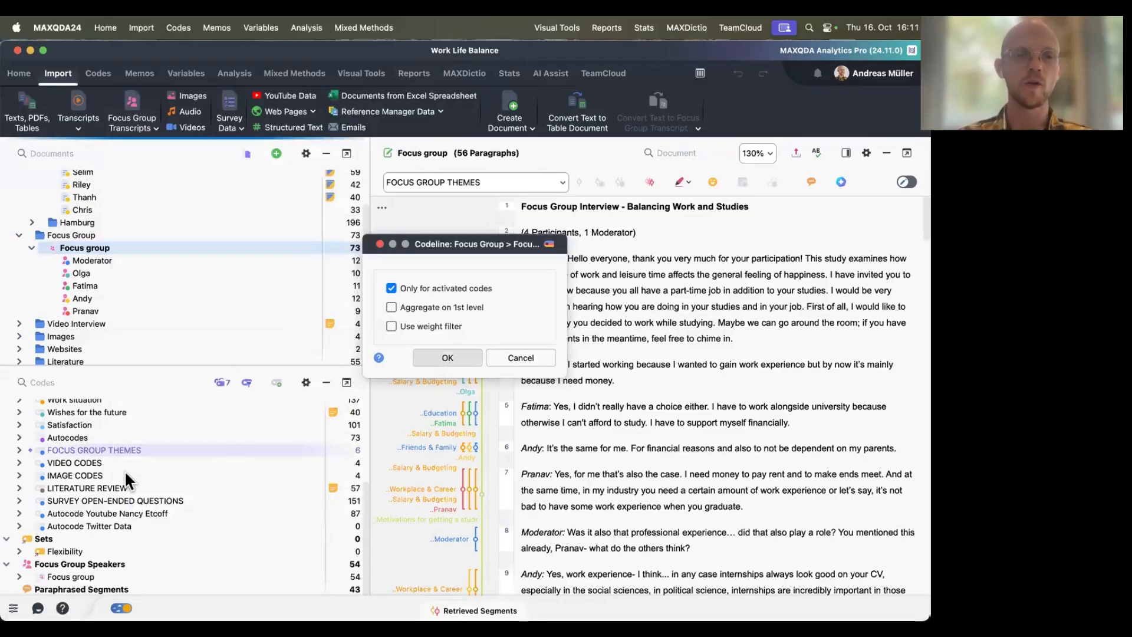
click(30, 450)
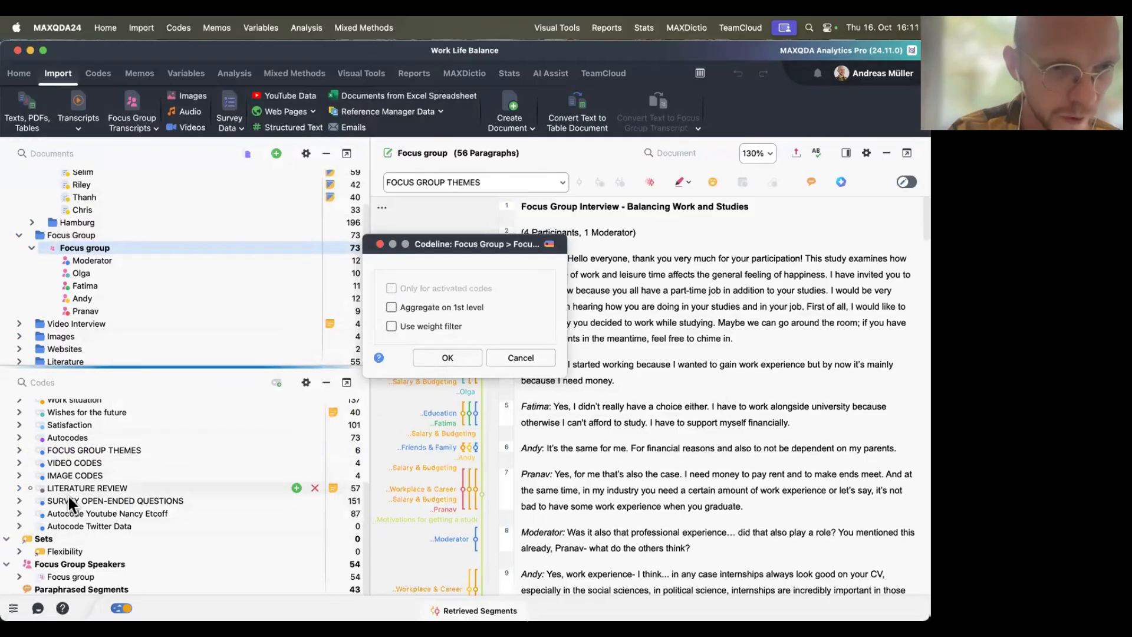
Step: Activate the Focus group speaker codes, generate the codeline only for activated codes, and expand it to show each speaker's row
scroll(68, 494, up, 5)
scroll(67, 494, down, 4)
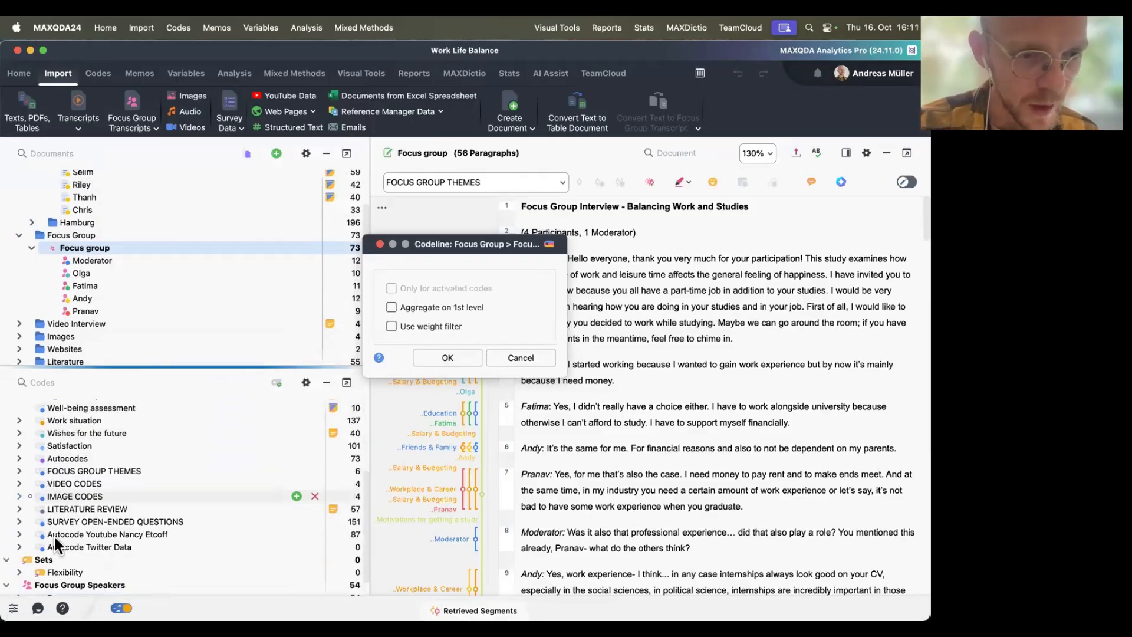
scroll(54, 535, down, 2)
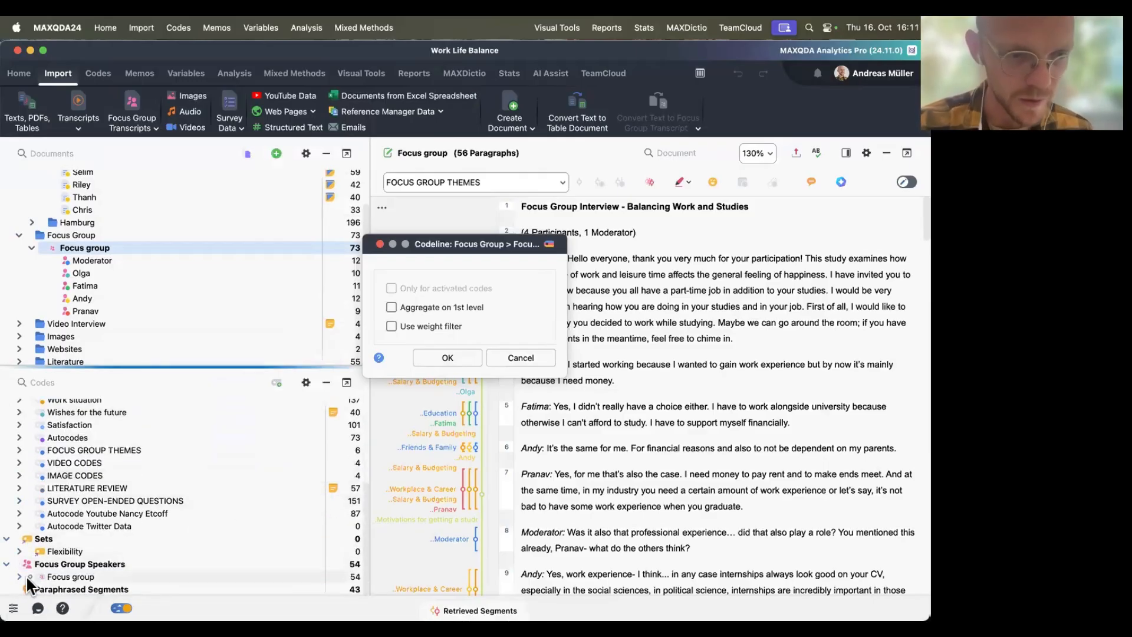
click(29, 575)
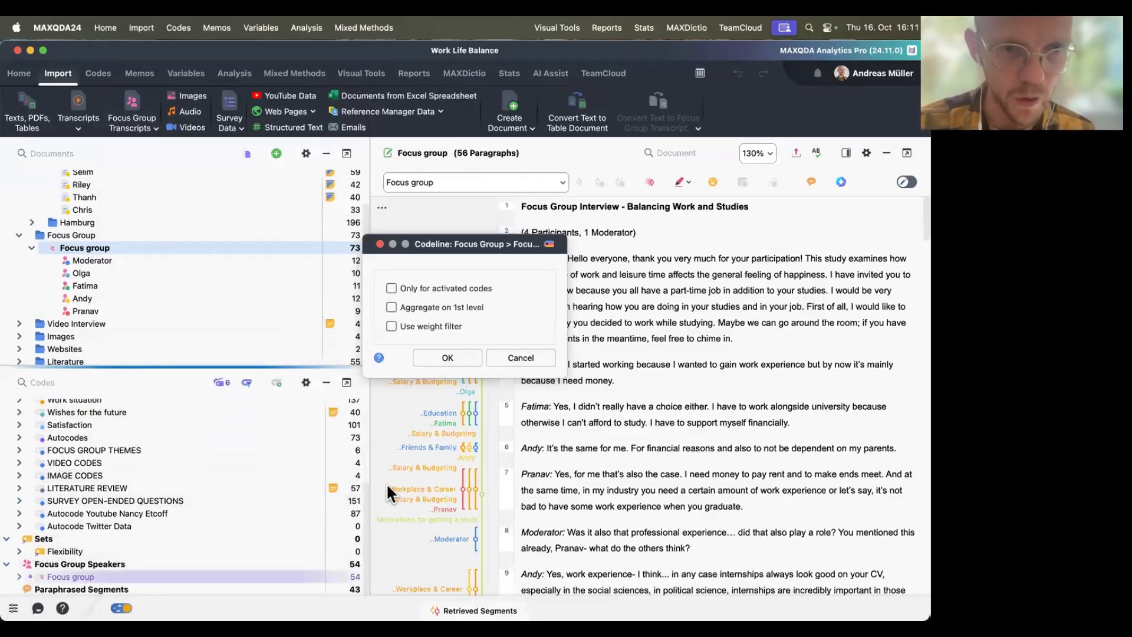
click(451, 288)
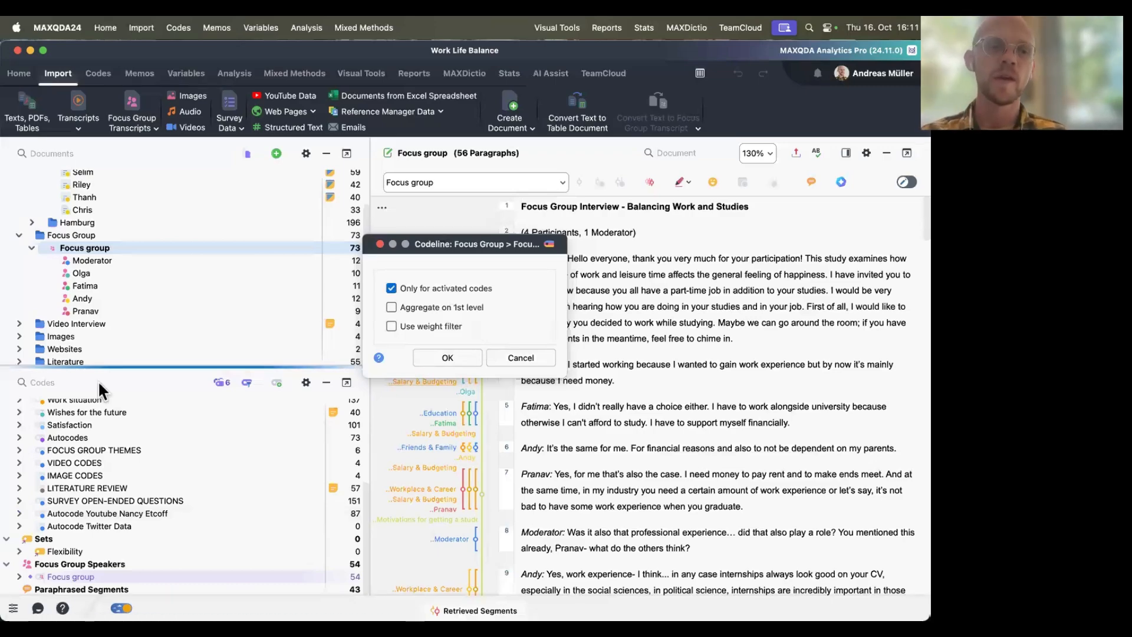
click(455, 356)
click(117, 245)
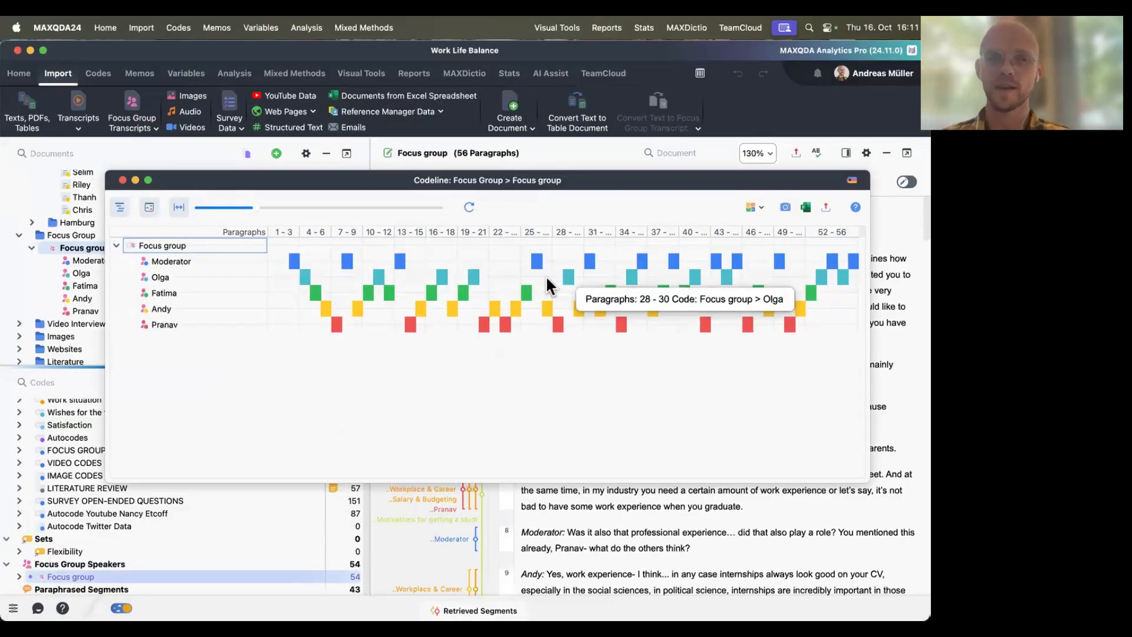
Step: Trace the opening round of turns in the codeline, from the Moderator through all four participants to the Moderator again at paragraphs 7–9
click(289, 263)
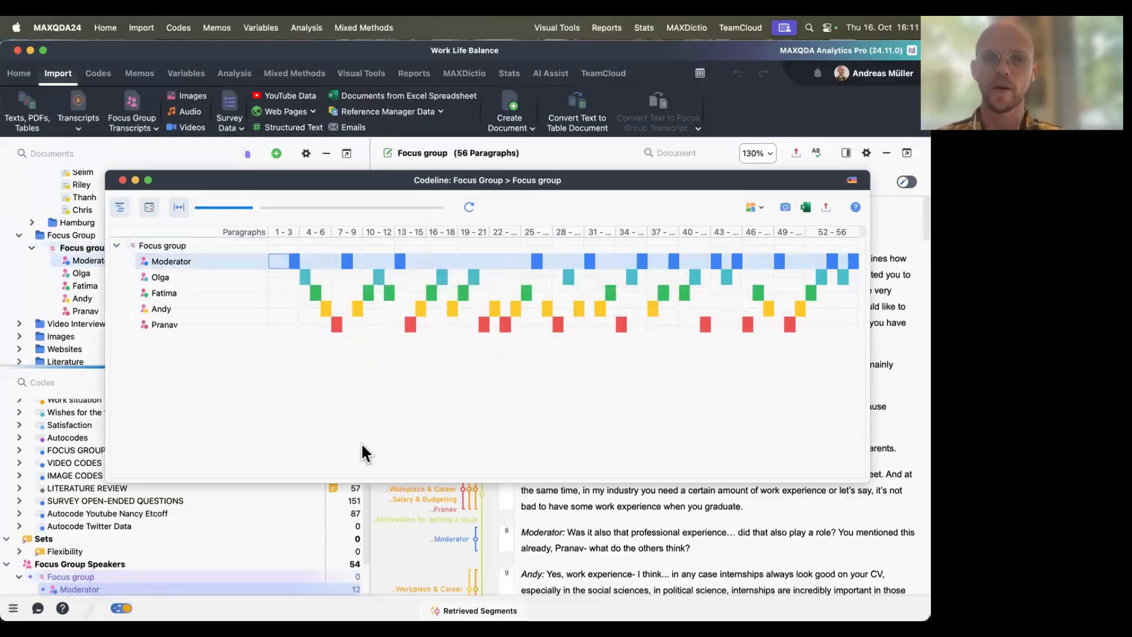
click(304, 275)
click(311, 293)
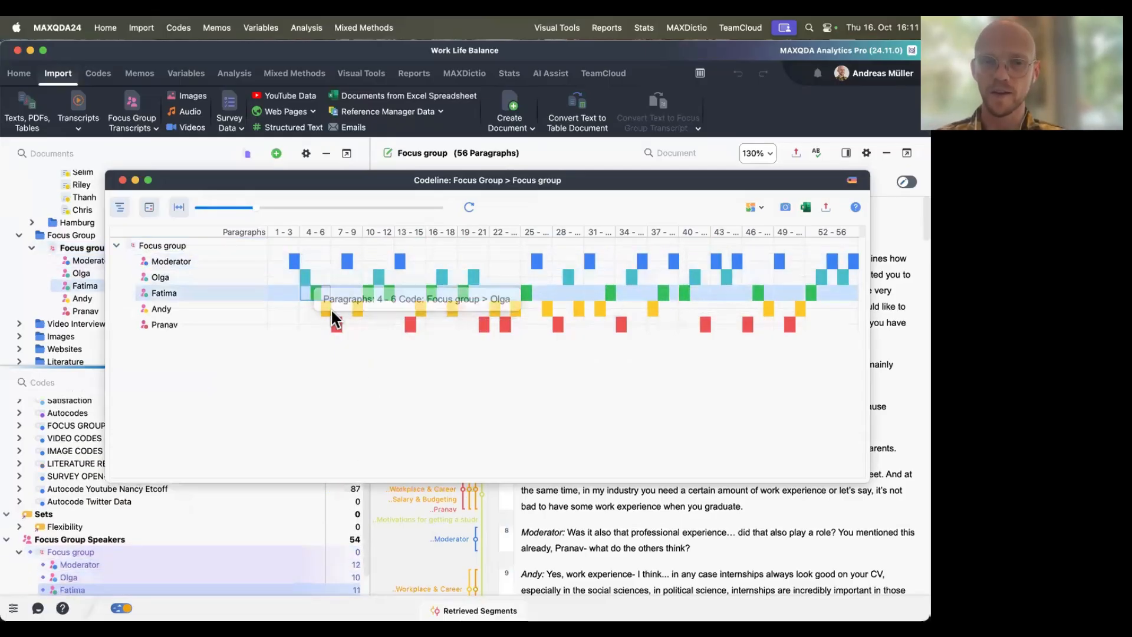
click(332, 311)
click(339, 322)
click(352, 263)
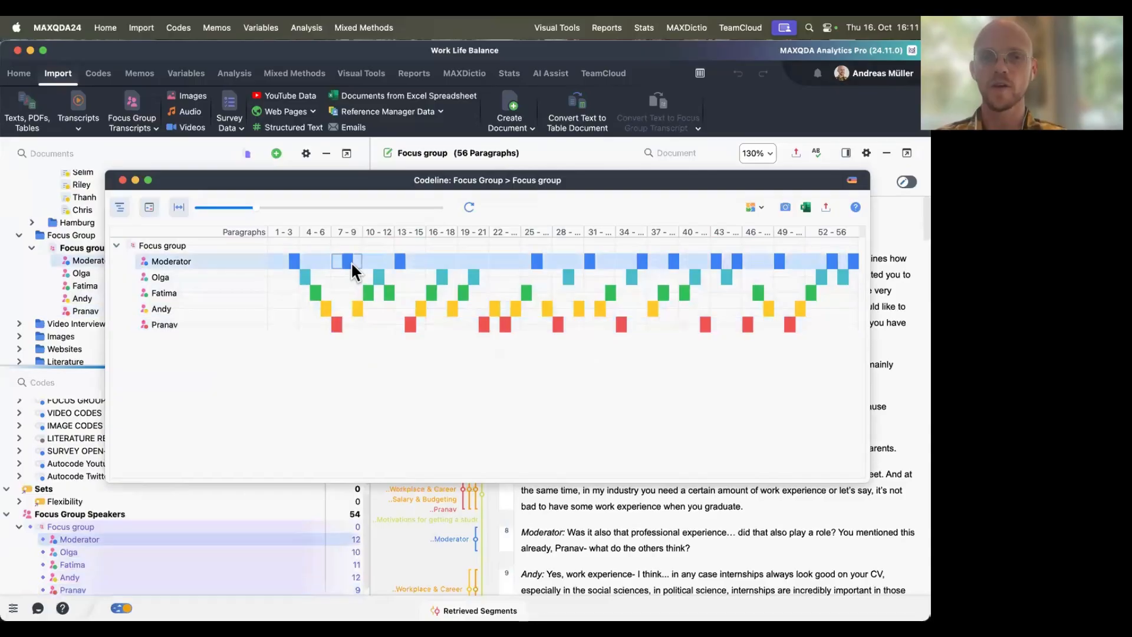
Step: Follow the turns after the Moderator's second contribution, inspecting the exchange between the first two listed participants at paragraphs 10–12
click(357, 309)
click(369, 293)
click(377, 276)
click(377, 292)
click(379, 275)
click(374, 293)
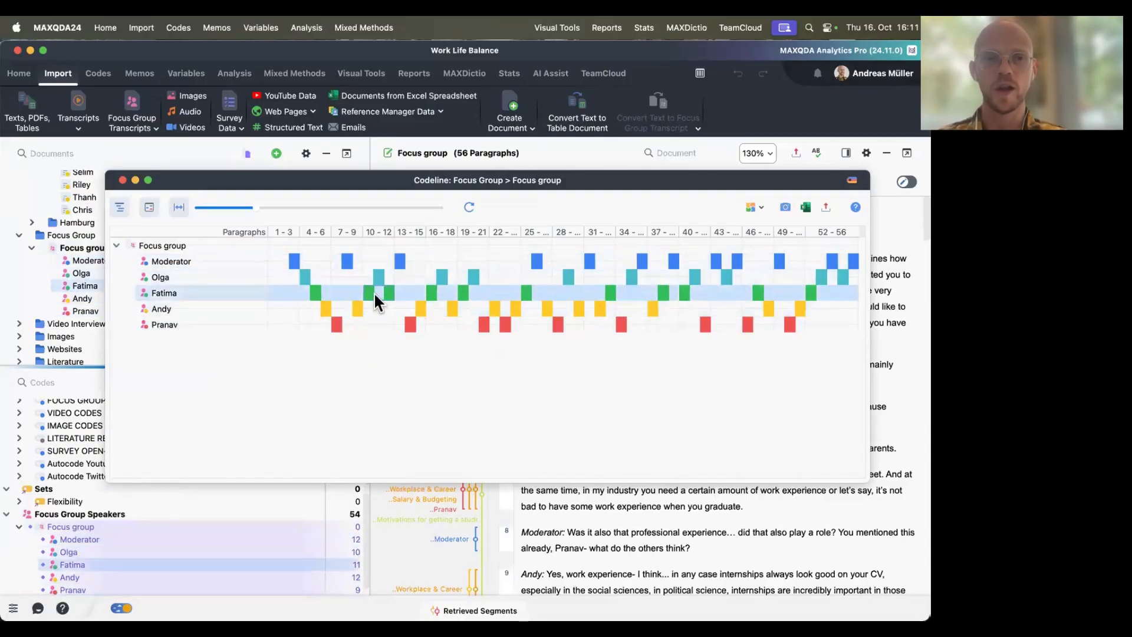
click(375, 277)
click(379, 292)
click(384, 277)
click(390, 291)
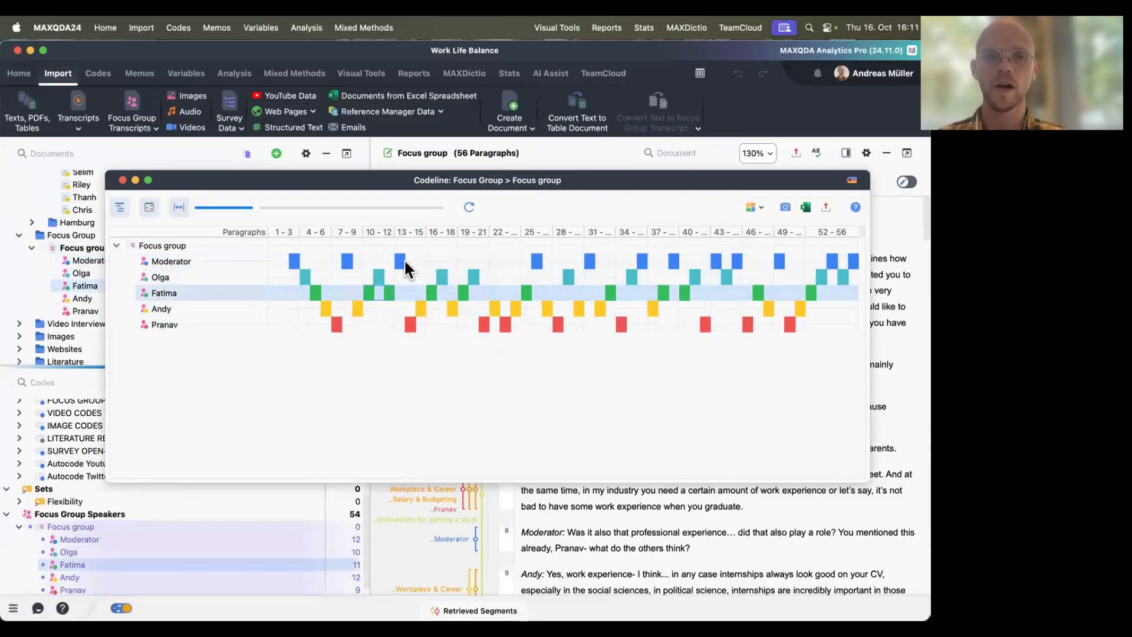
Step: Inspect the Moderator's turn at paragraphs 13–15, the last-listed participant's reply, and the gap in the Moderator's row that follows
click(404, 263)
click(411, 293)
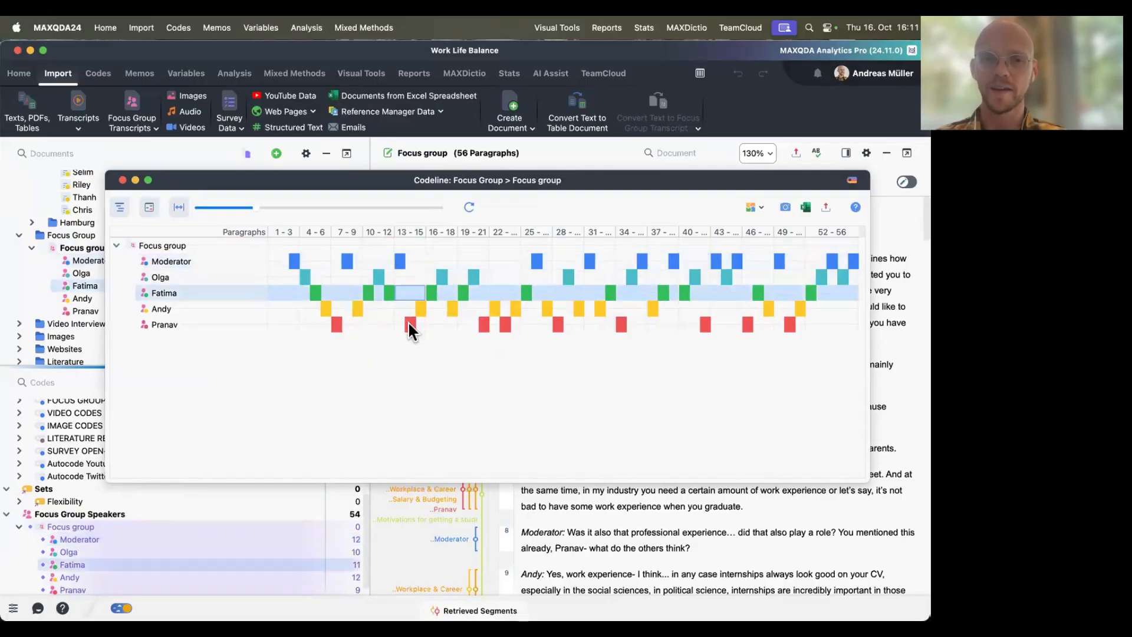
click(409, 324)
click(419, 260)
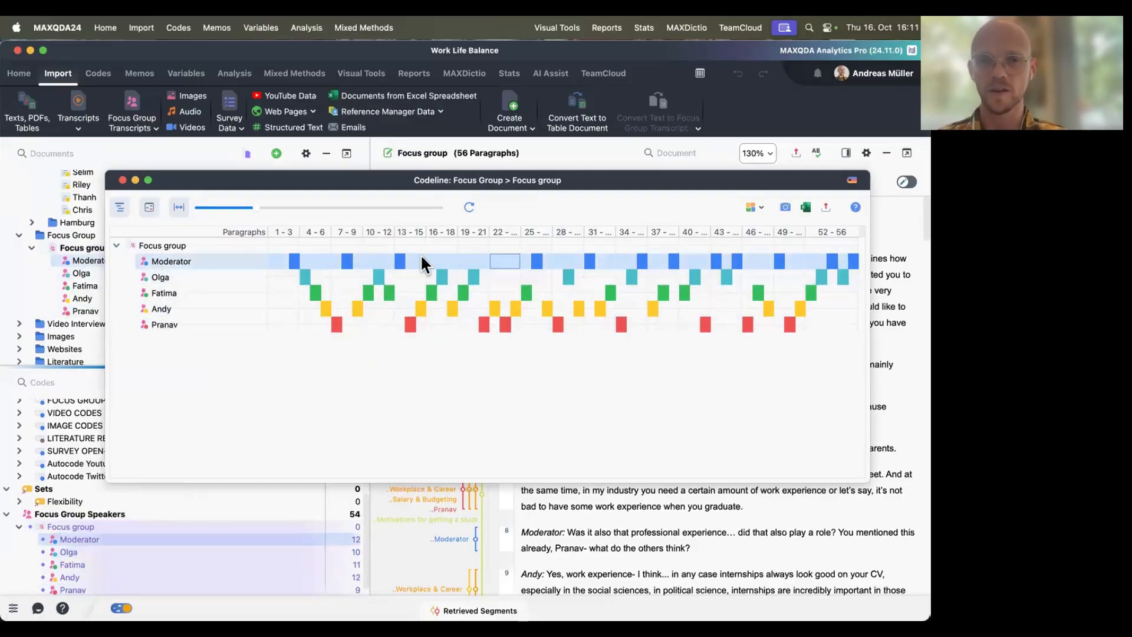
Step: Trace the participants' turns in the codeline from paragraphs 13–15 to the Moderator's turn in the column starting at paragraph 25
click(409, 324)
click(532, 293)
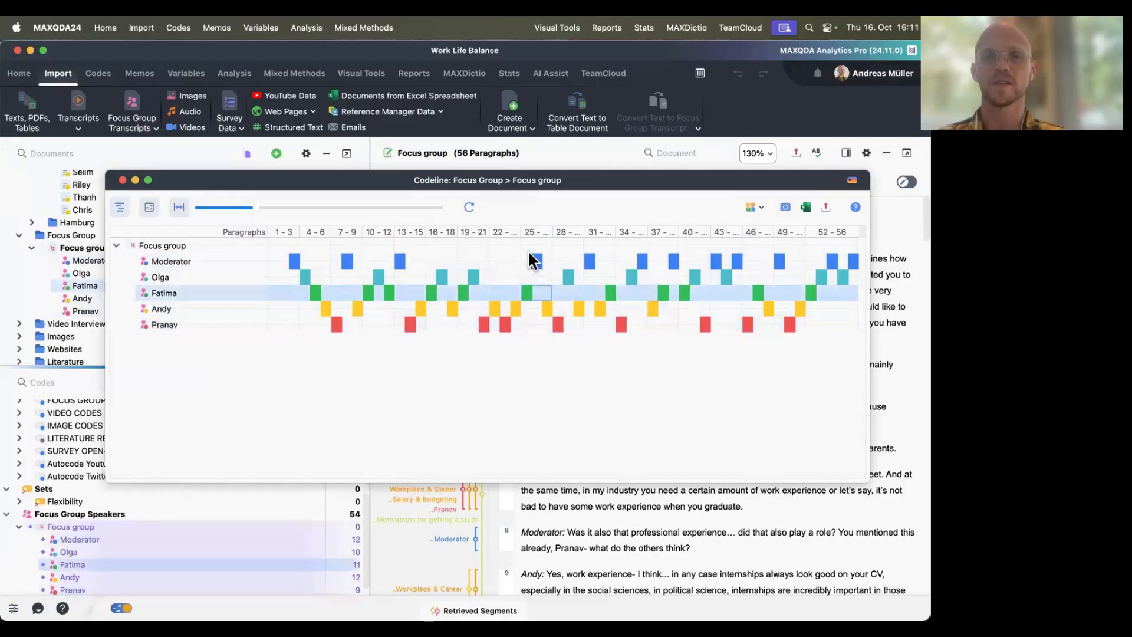
click(531, 246)
Step: Move the codeline window away from the start of the transcript and limit the codings shown beside the text to activated codes
drag(534, 186, 522, 364)
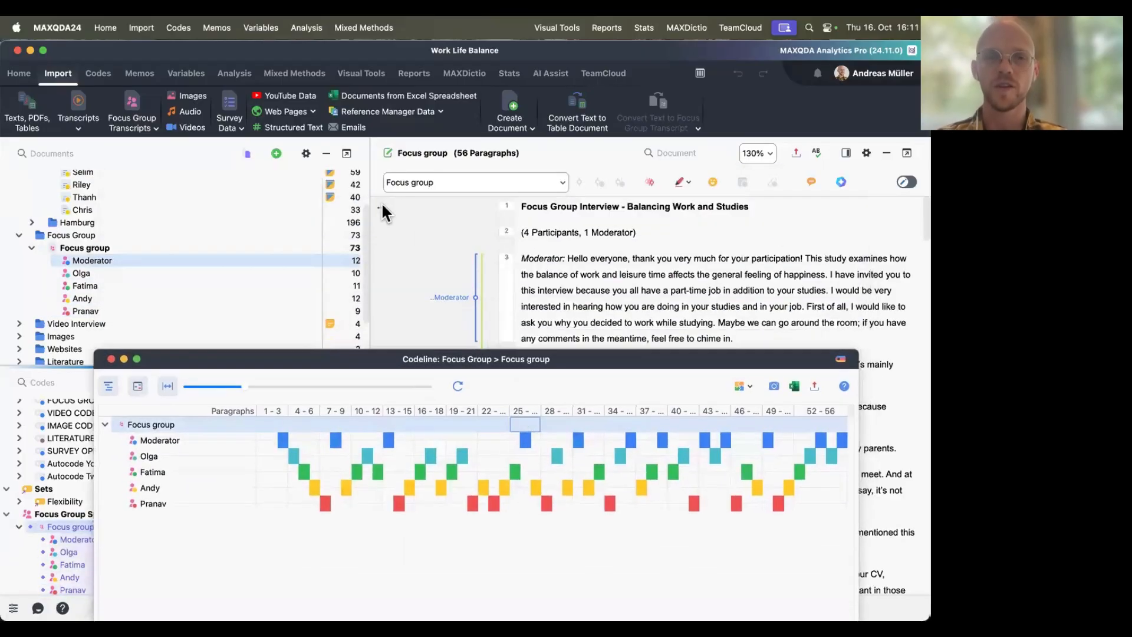
click(382, 208)
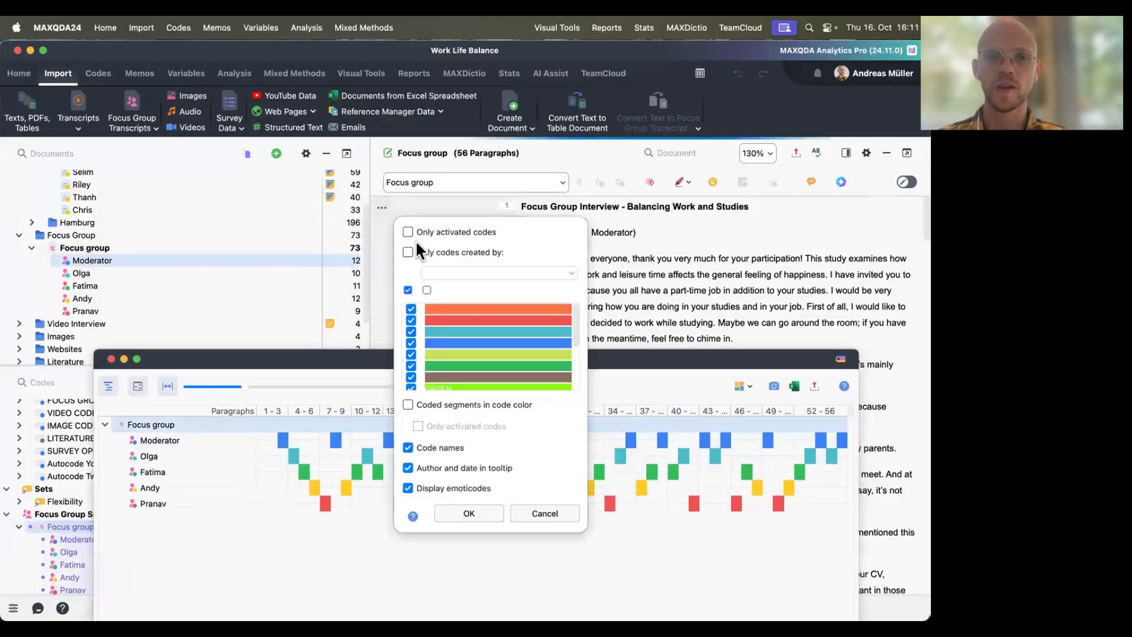
click(476, 510)
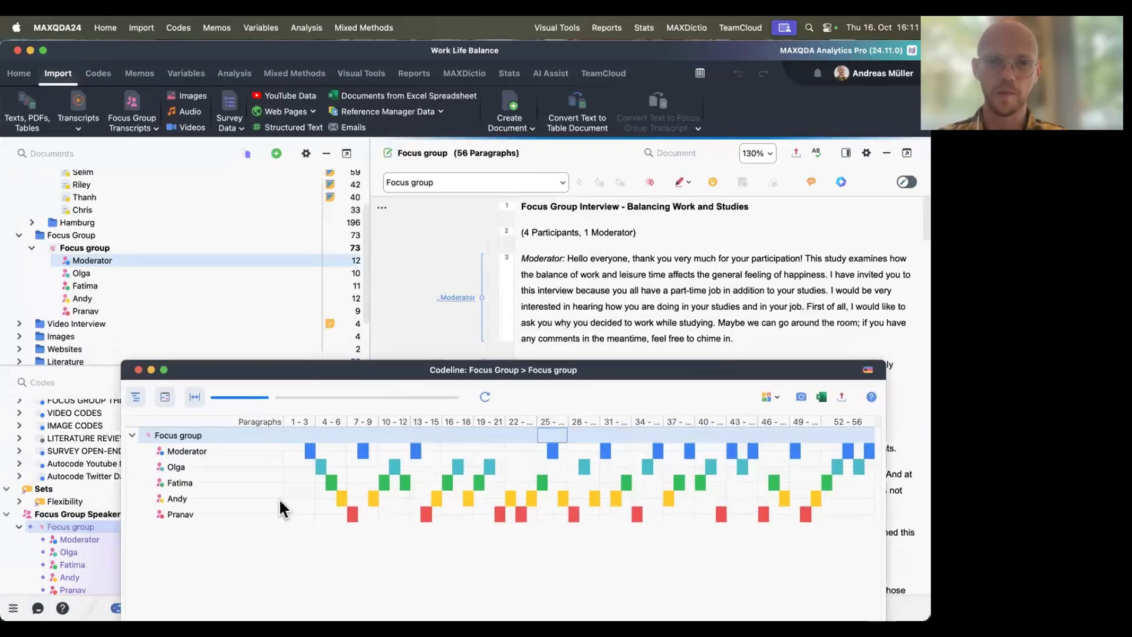
Step: Read the focus group transcript from the opening turns through paragraph 17, comparing the speaker changes with the codeline
scroll(544, 346, down, 3)
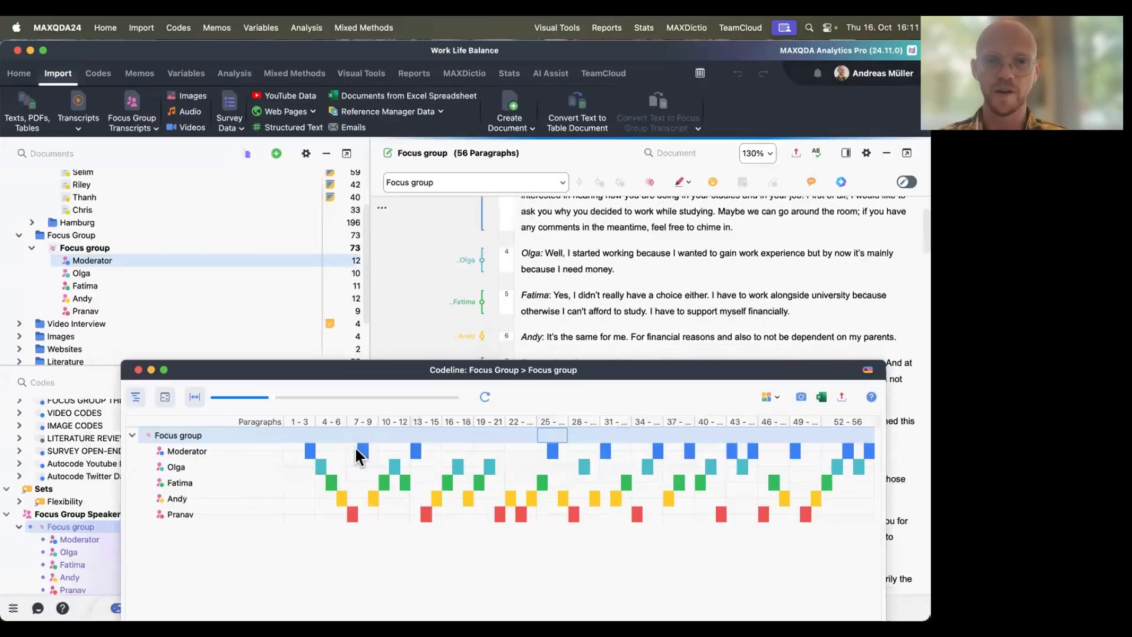
scroll(505, 303, down, 2)
scroll(572, 307, down, 8)
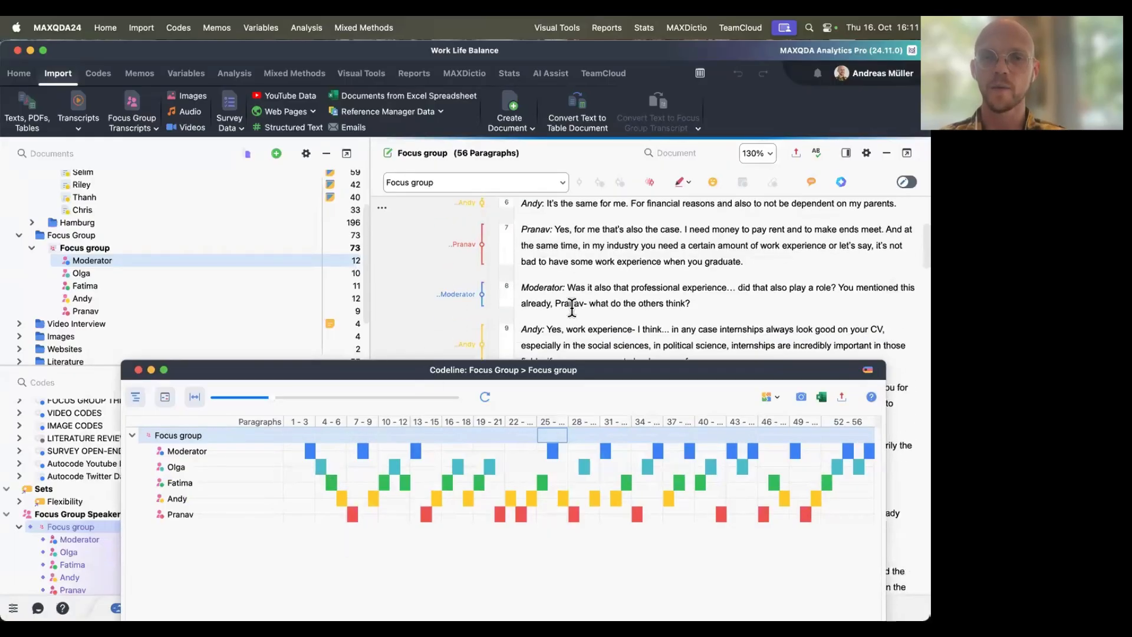
scroll(572, 307, down, 4)
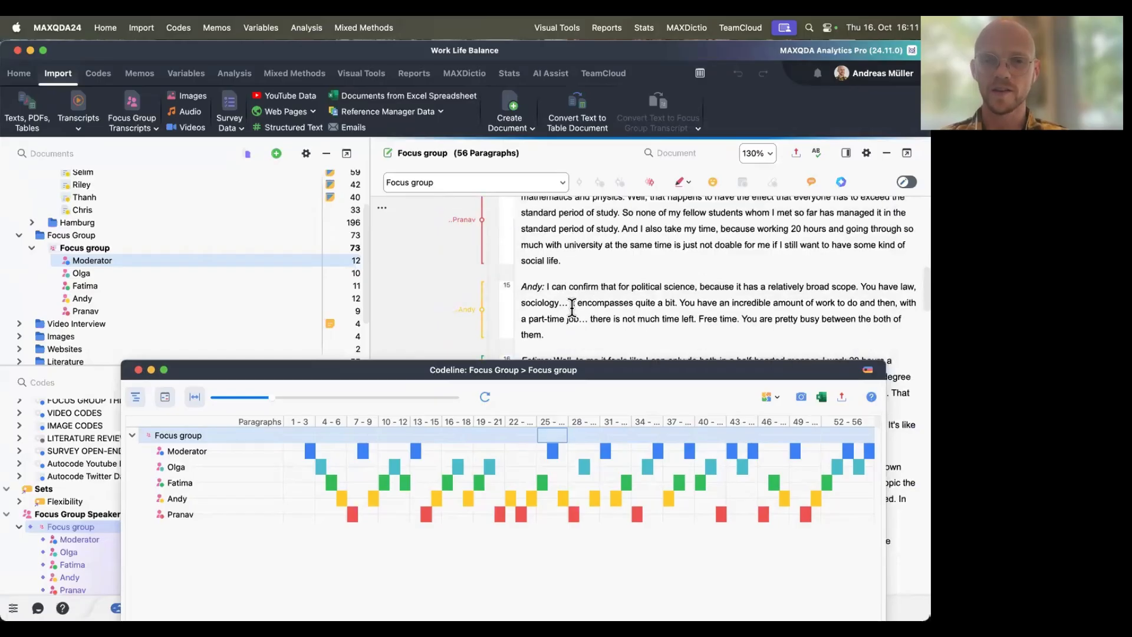
scroll(572, 307, down, 5)
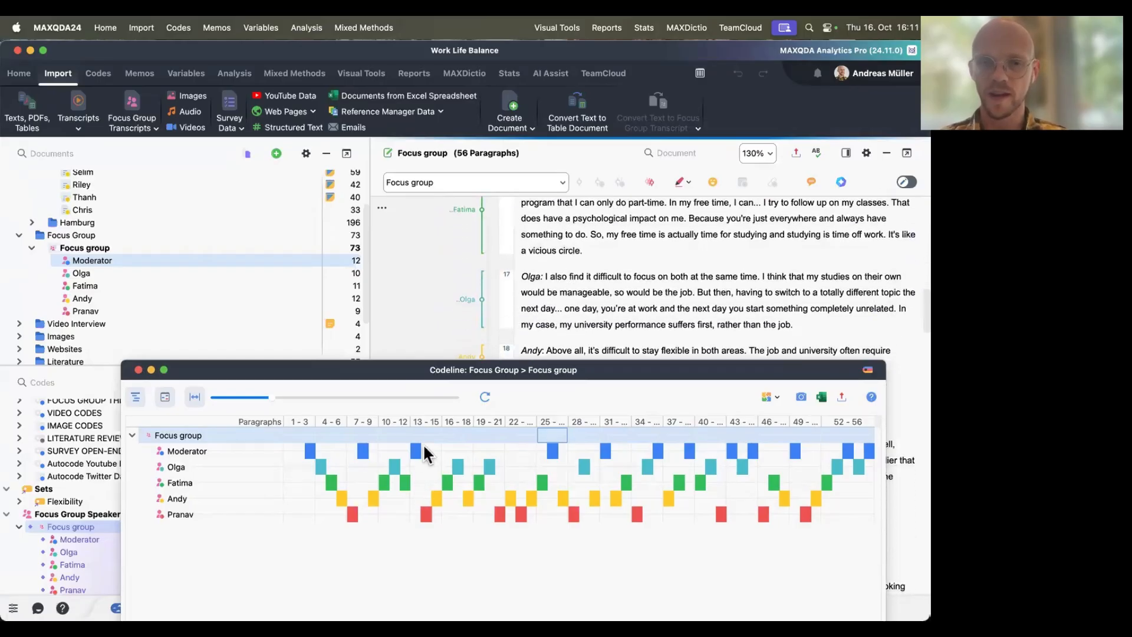
Step: Jump from the codeline to the Moderator's question at paragraph 13 and read on to the Moderator's question at paragraph 26
click(420, 449)
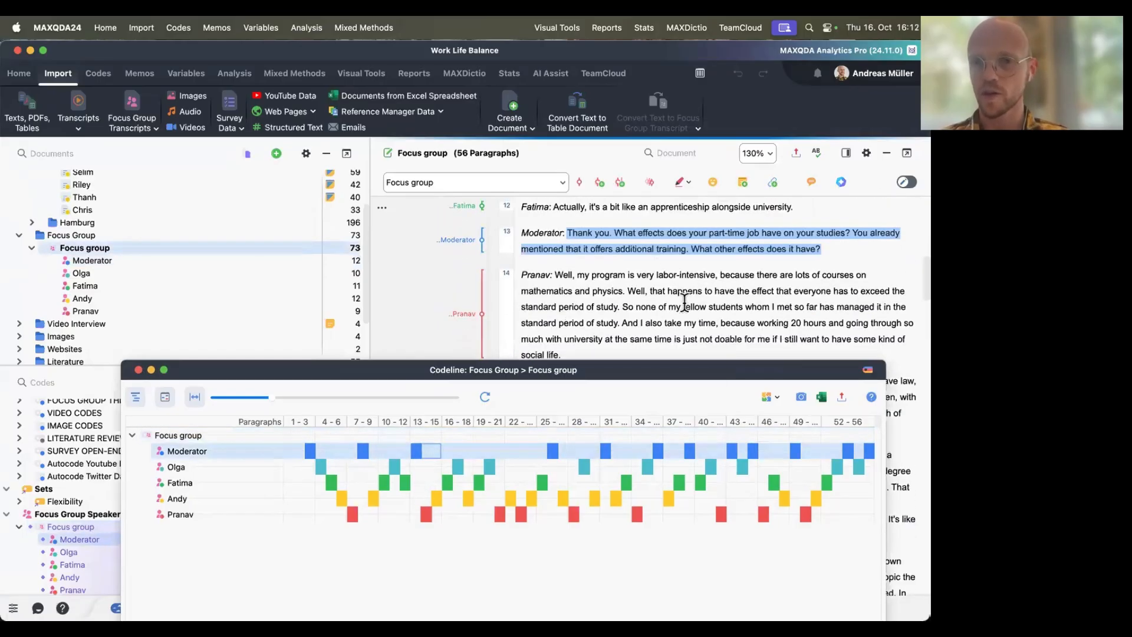
scroll(625, 276, down, 5)
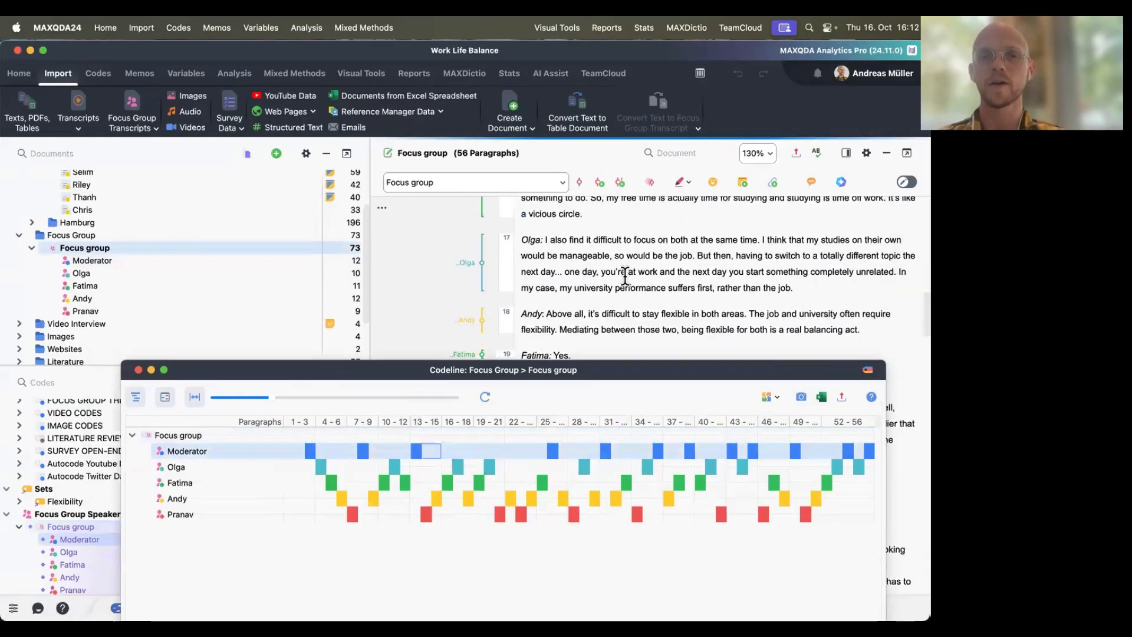
scroll(625, 276, down, 12)
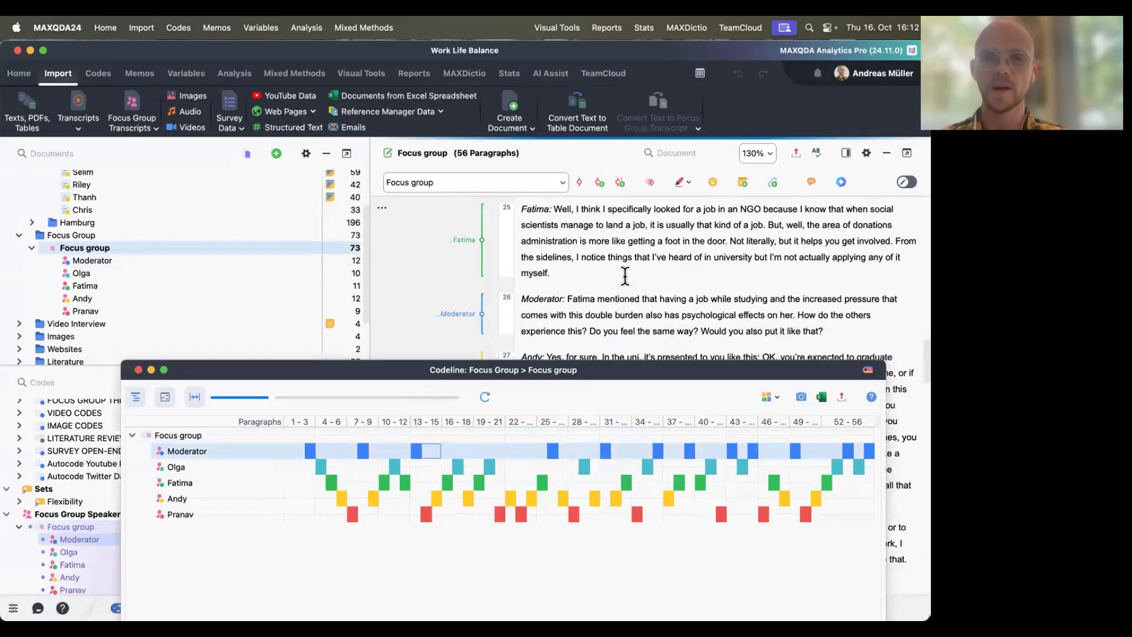
scroll(625, 276, up, 1)
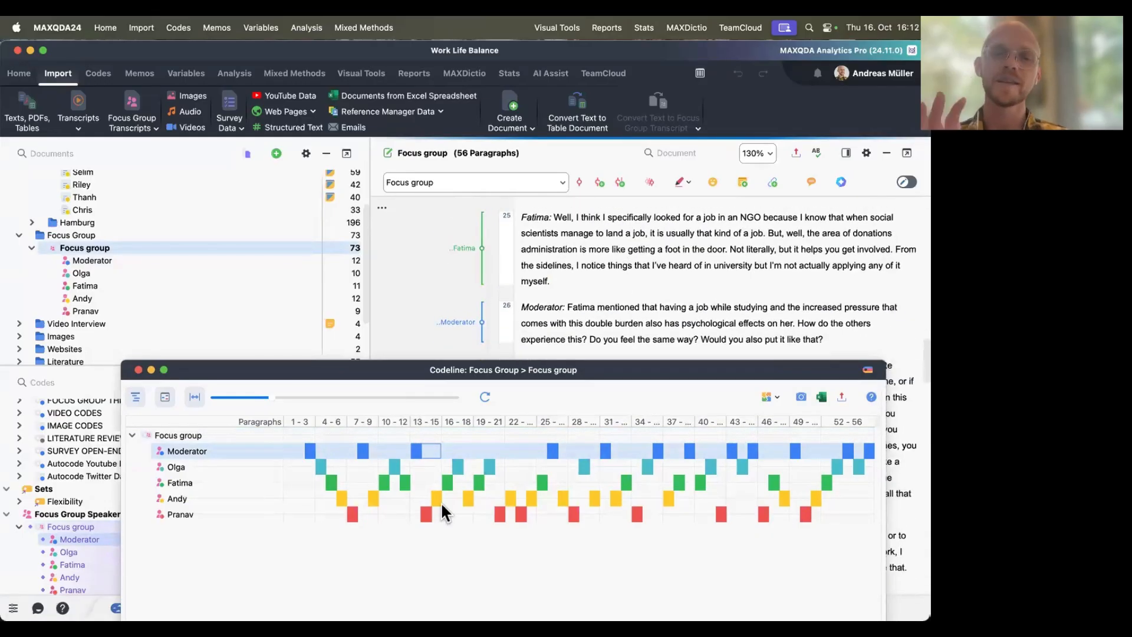
Step: Collapse the Focus group row in the codeline to its combined bar and expand it again into the individual speaker rows
mouse_move(441, 505)
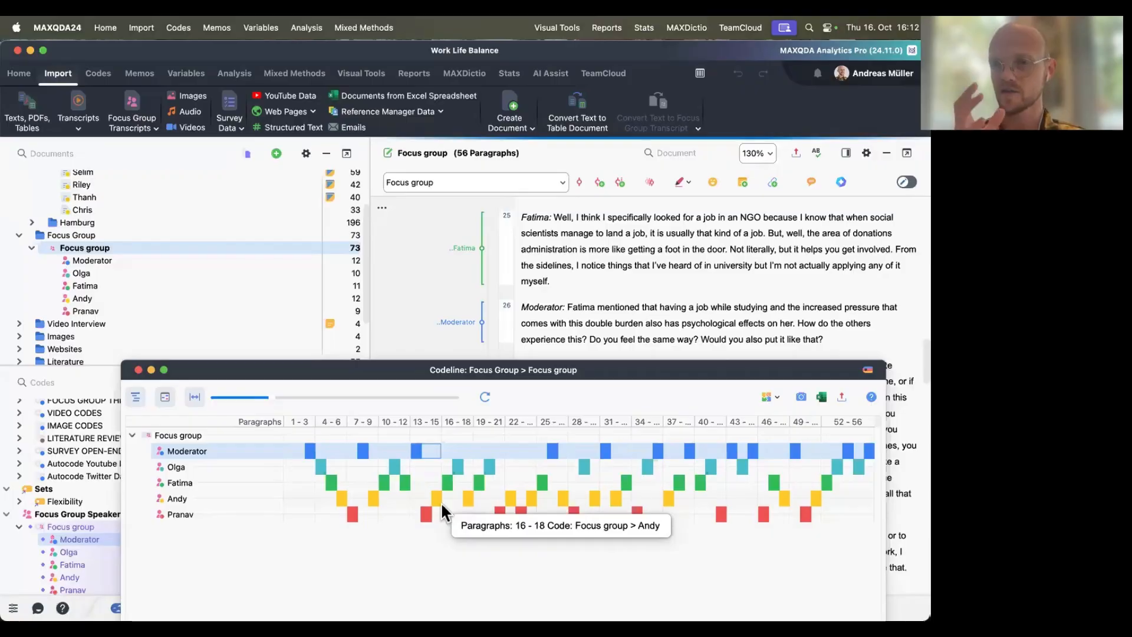
click(126, 434)
click(133, 434)
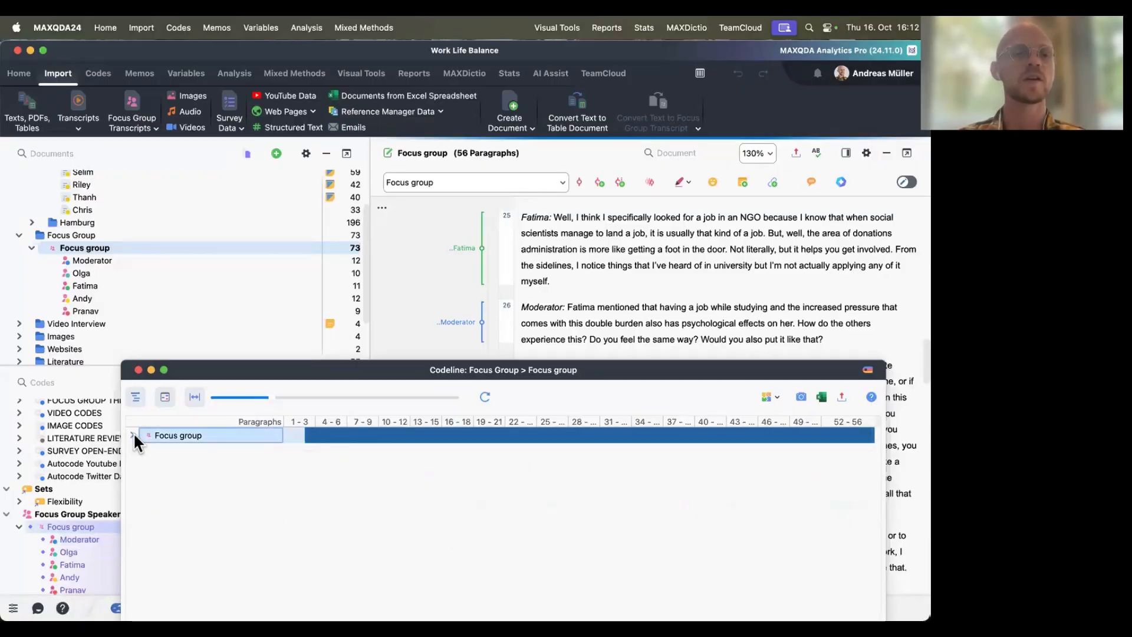
click(134, 434)
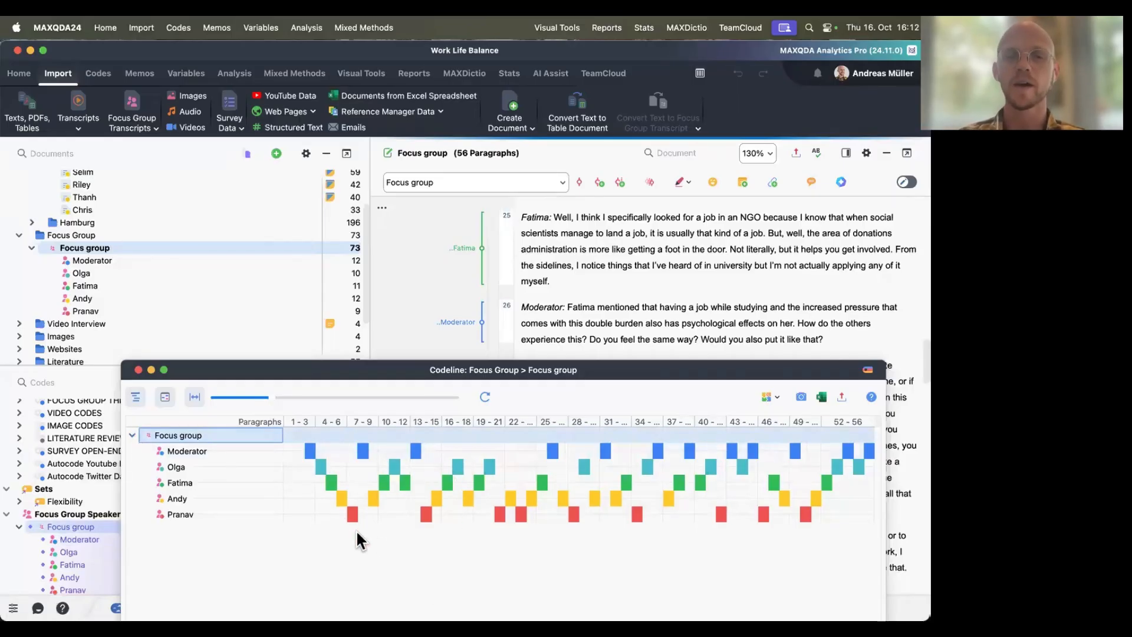
Step: Close the focus group codeline and switch to the presentation with the Single-Case Visualisations slide
drag(228, 370, 366, 224)
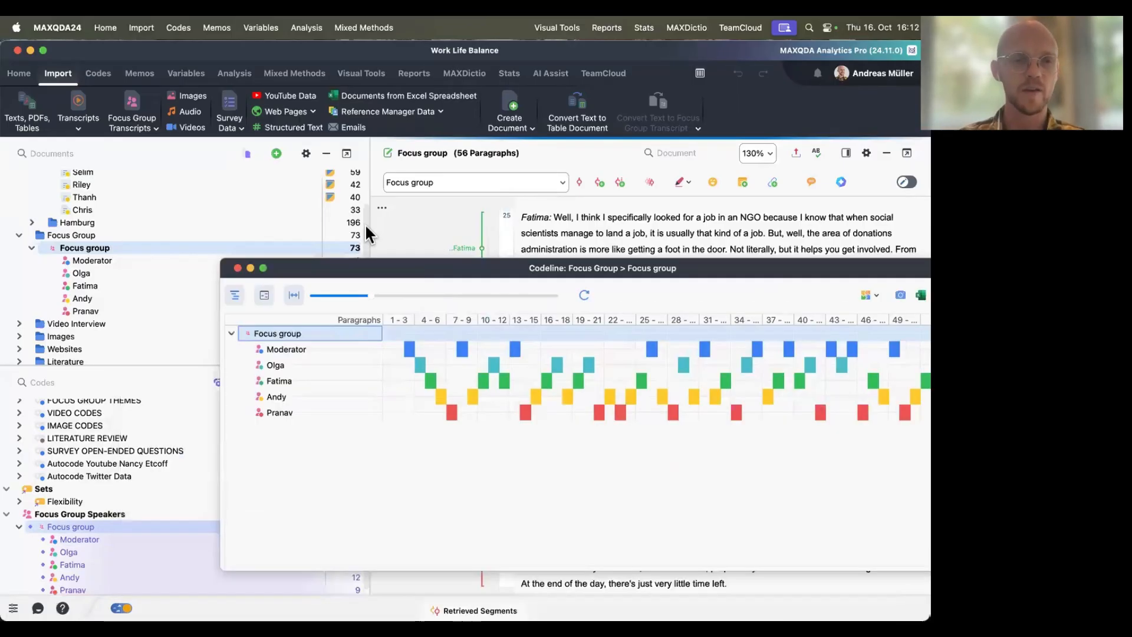
click(275, 225)
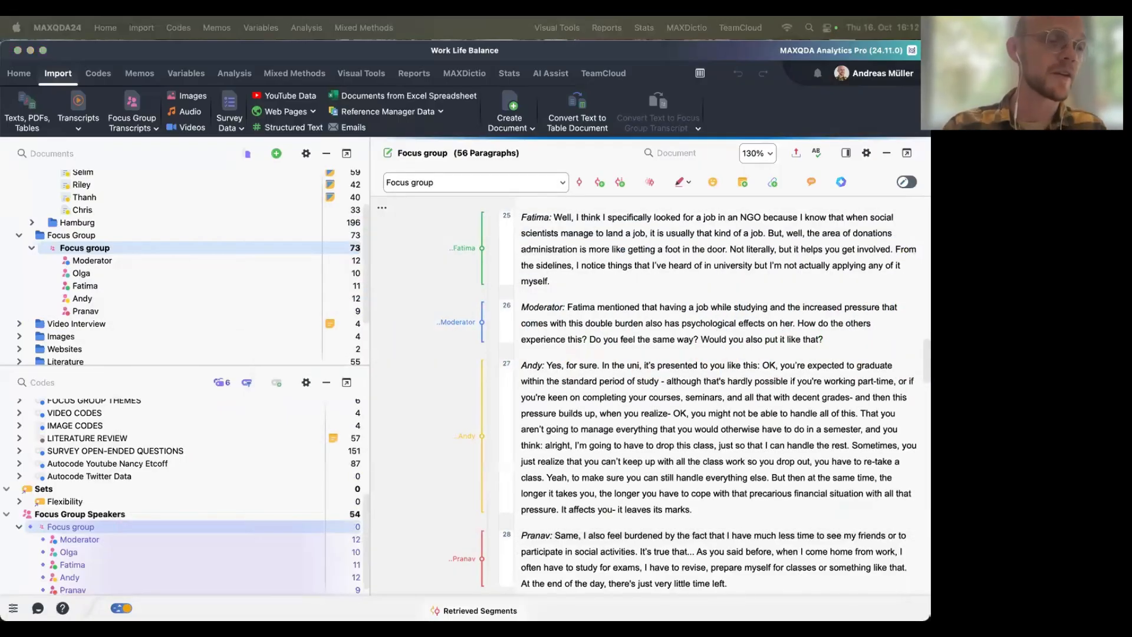
key(super+Tab)
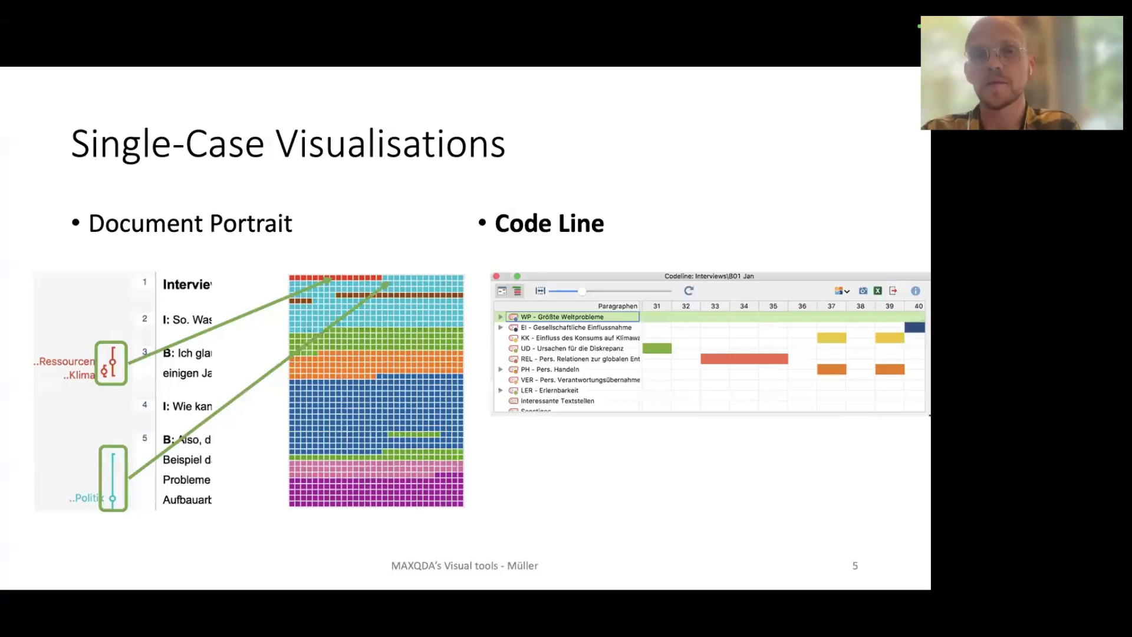
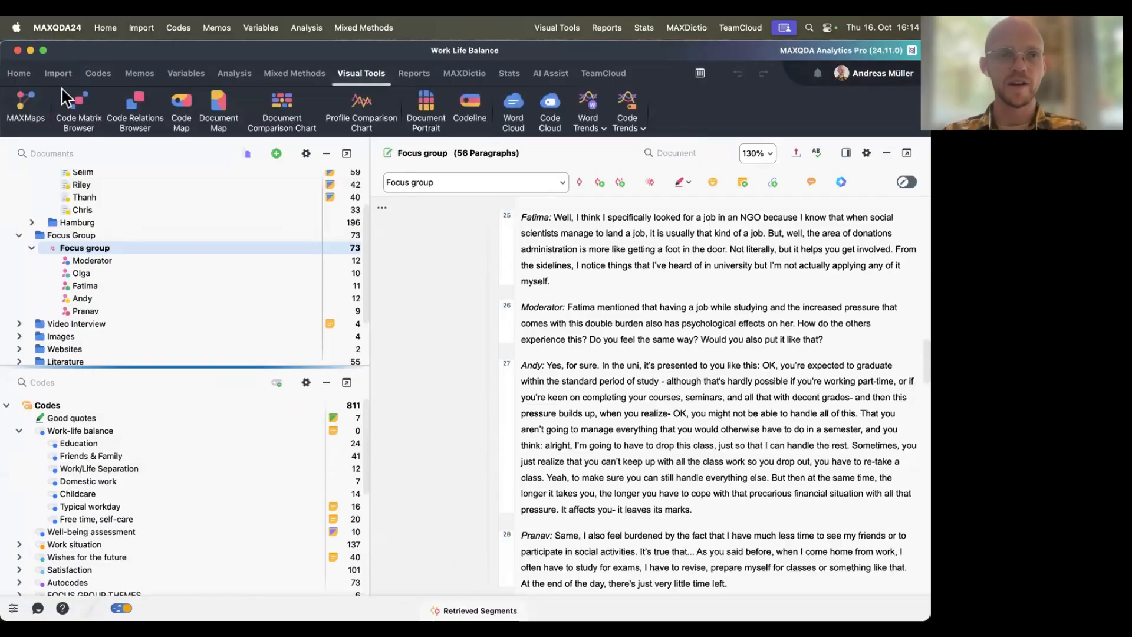
Step: Collapse the Focus Group document group in the document list
scroll(37, 295, up, 3)
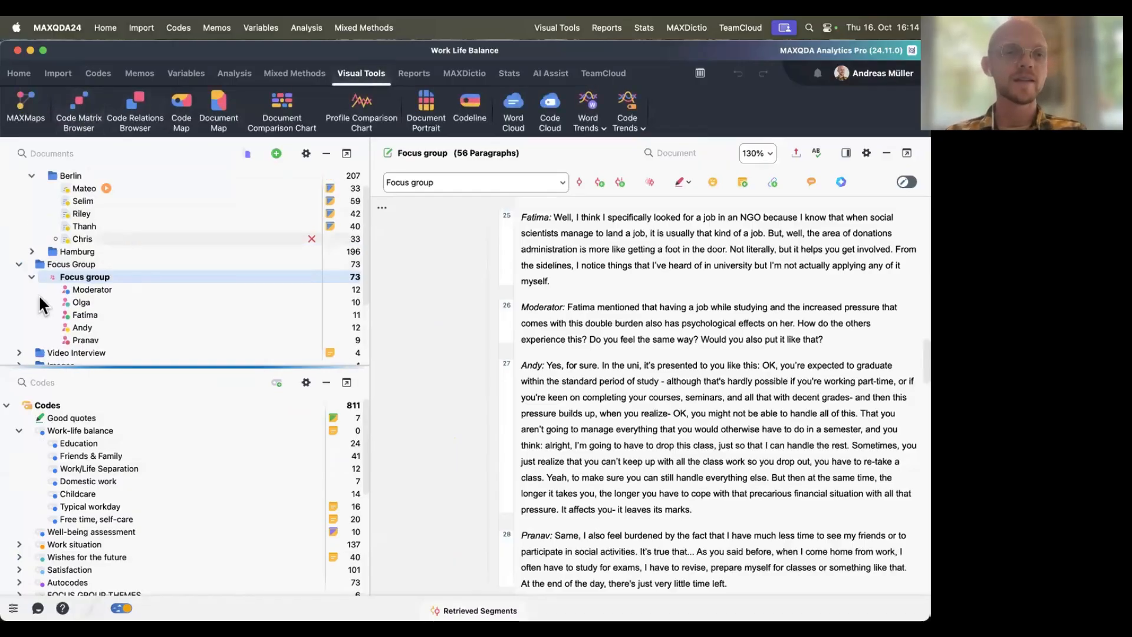
click(19, 290)
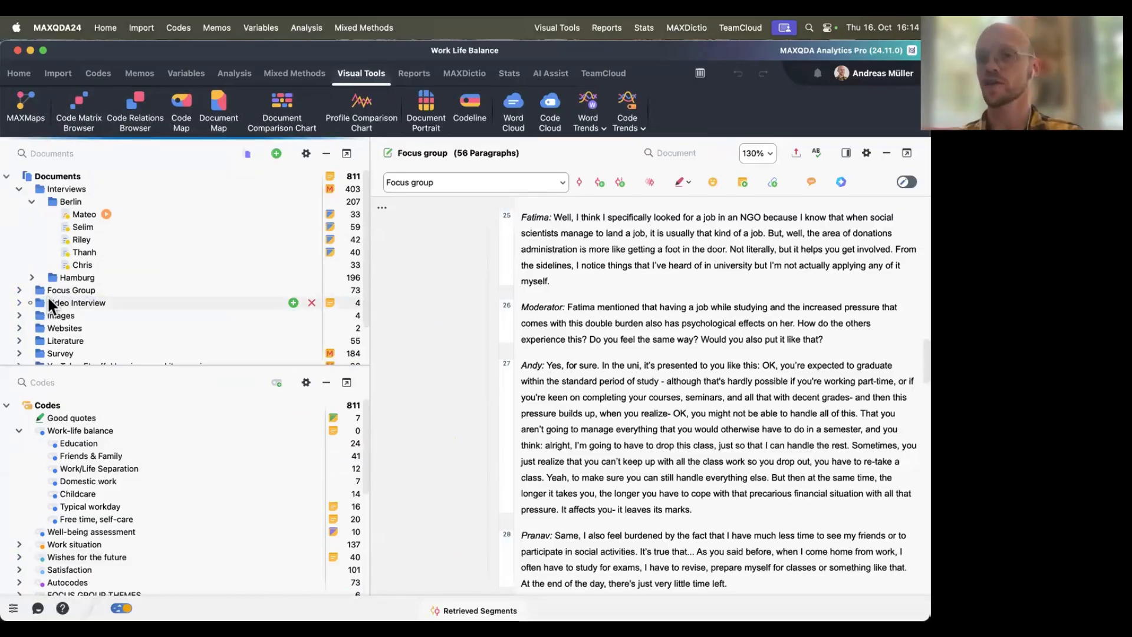
click(42, 201)
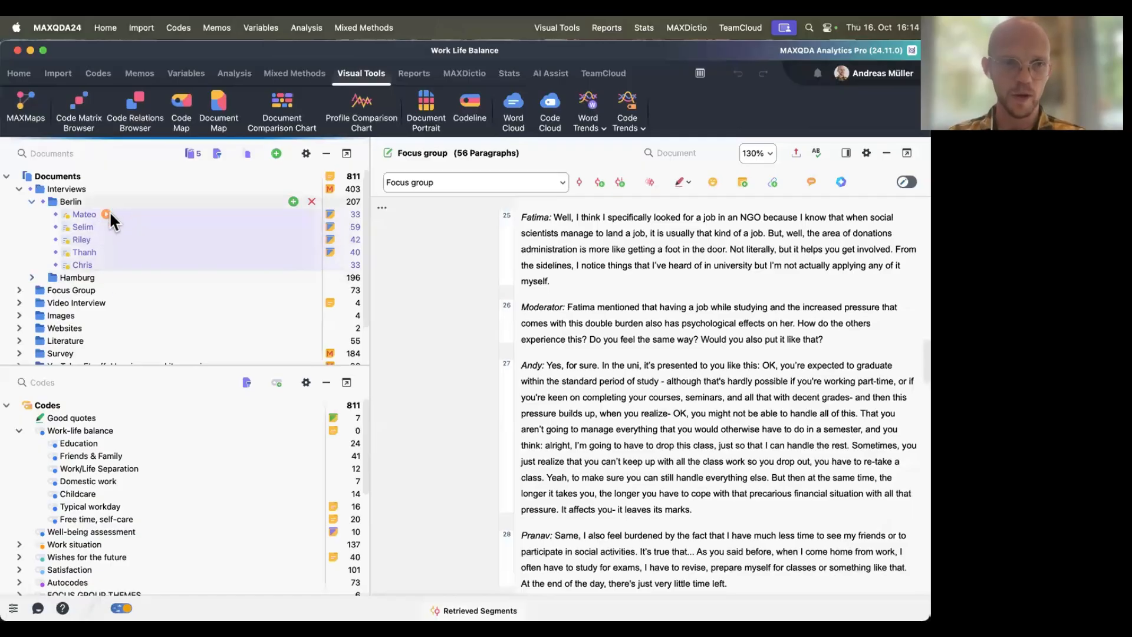
click(32, 429)
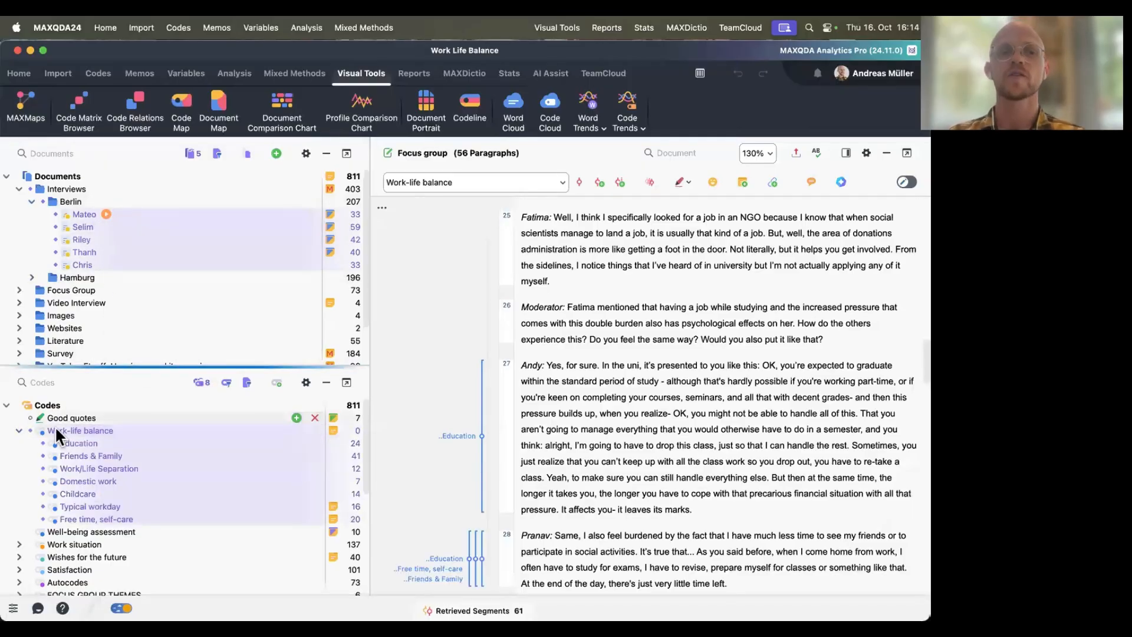
click(88, 430)
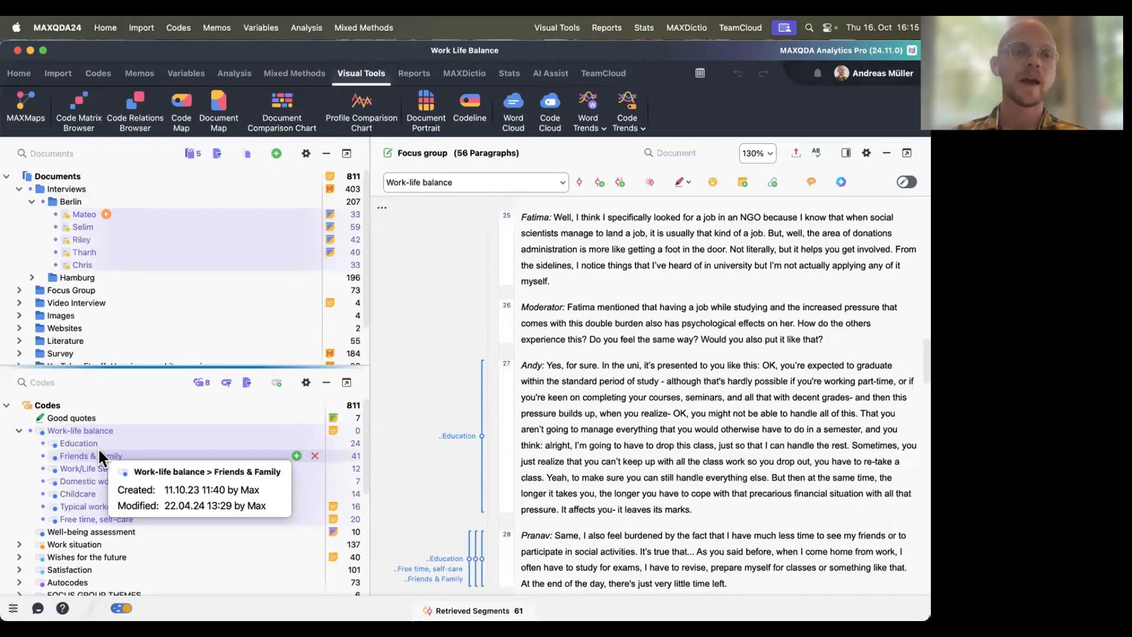
click(31, 429)
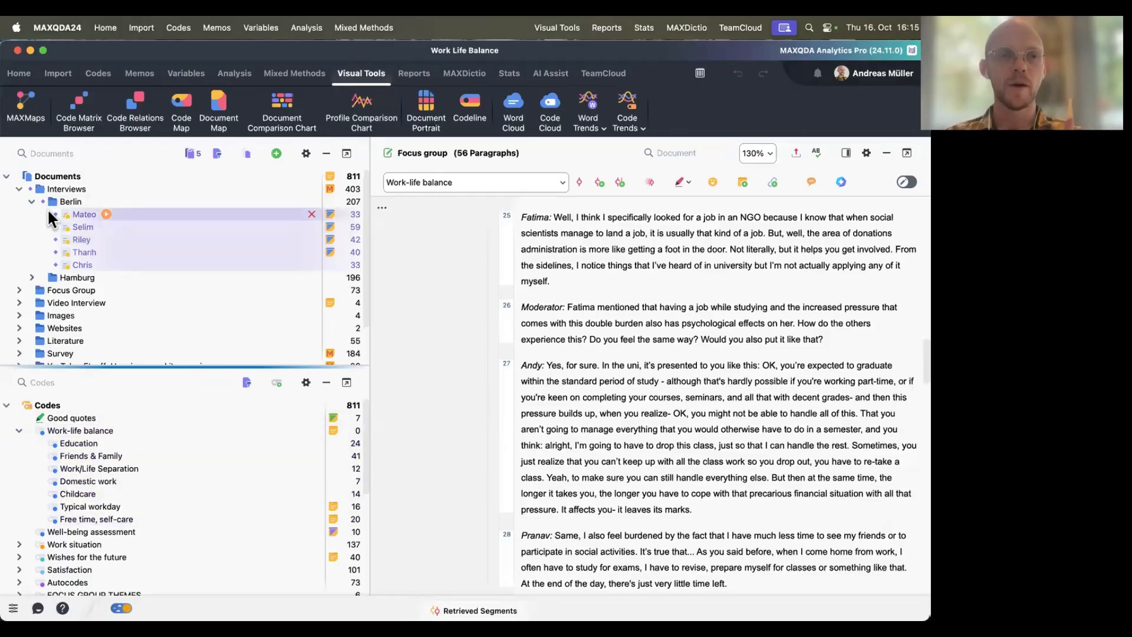
click(44, 201)
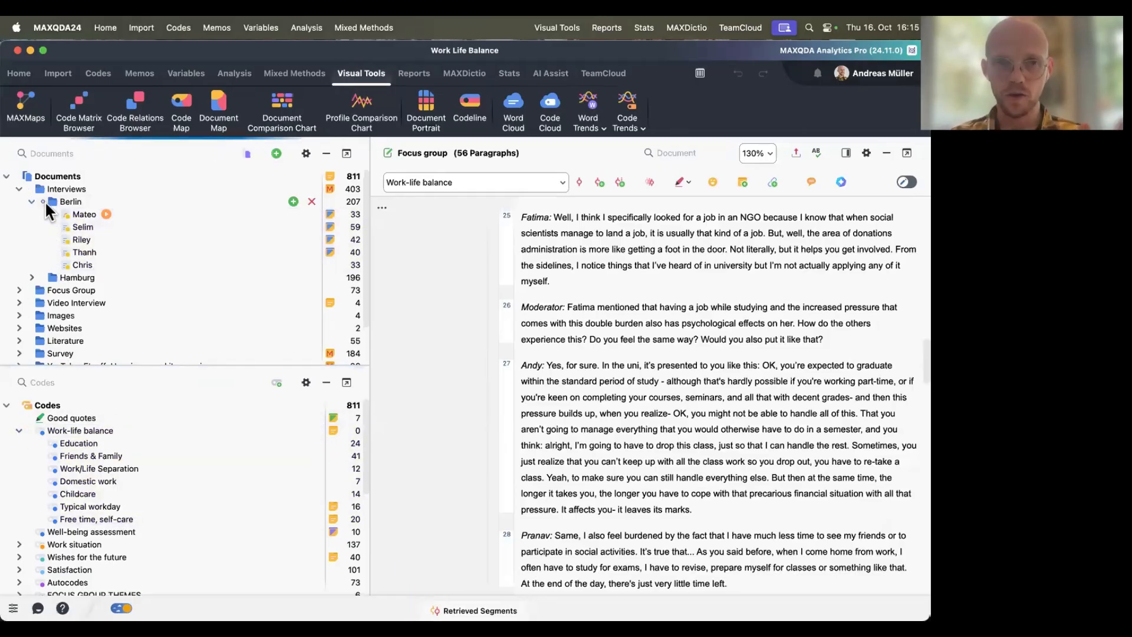
Step: Generate the Code Matrix Browser with documents as columns and no activation filter, survey all codes and documents, and close it
click(79, 118)
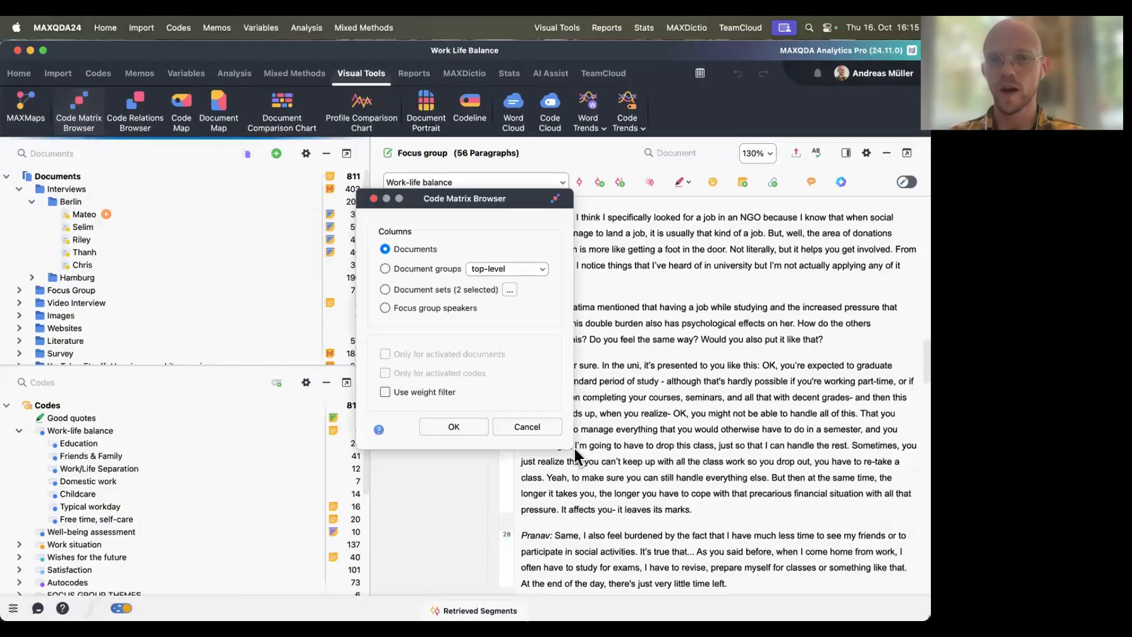
click(464, 428)
scroll(465, 435, right, 20)
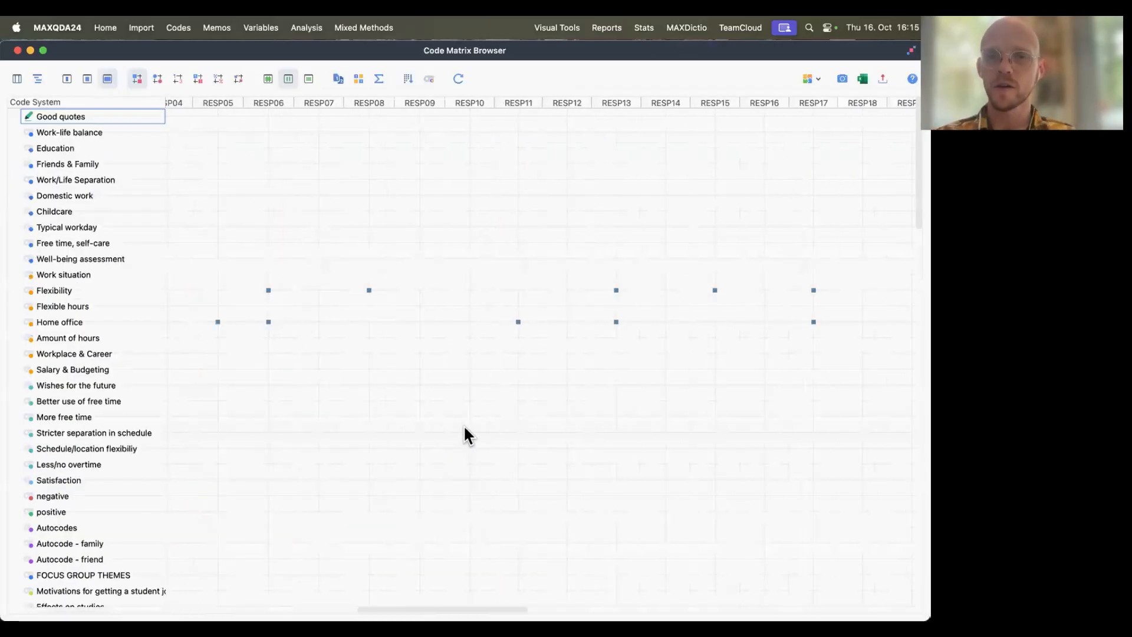
scroll(465, 434, down, 20)
scroll(463, 424, left, 20)
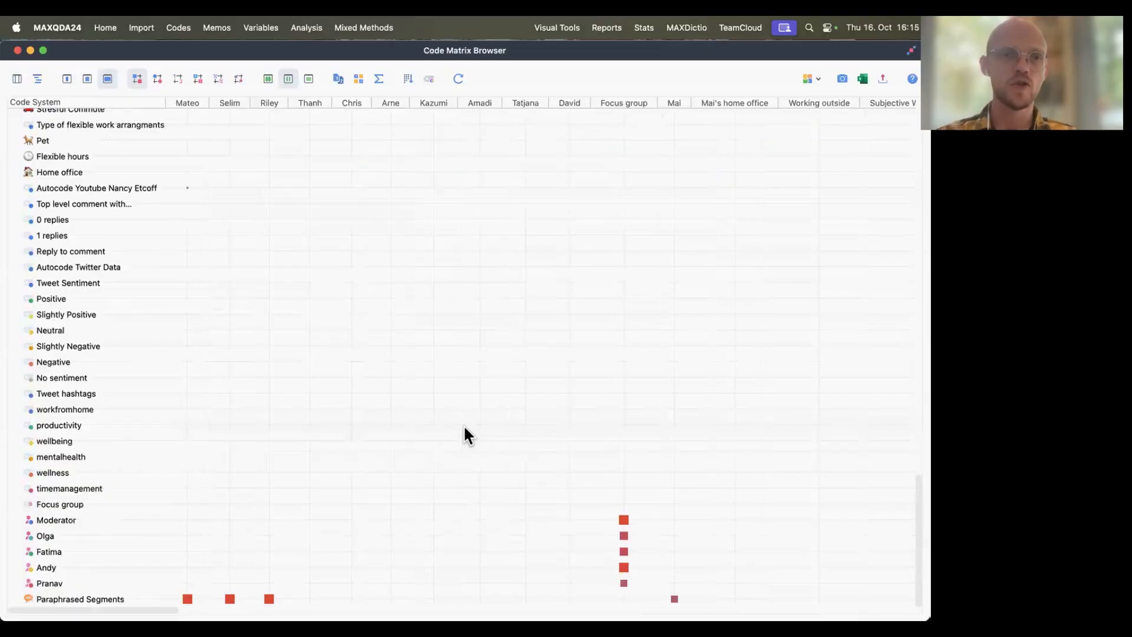
scroll(464, 425, up, 20)
scroll(463, 425, right, 5)
scroll(465, 429, left, 5)
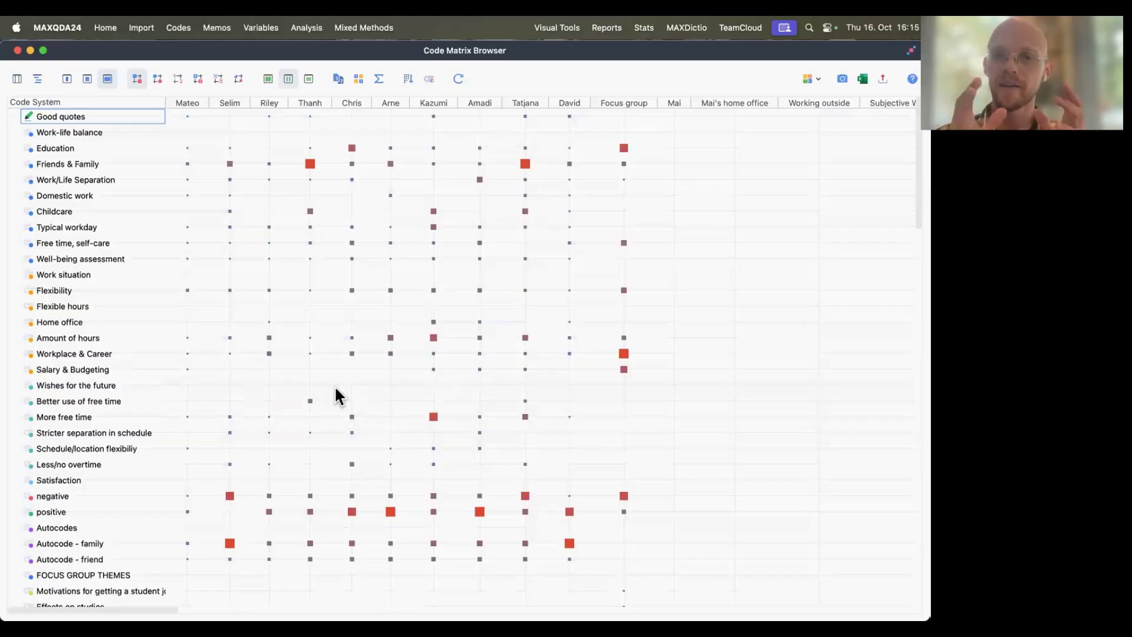
scroll(334, 389, right, 15)
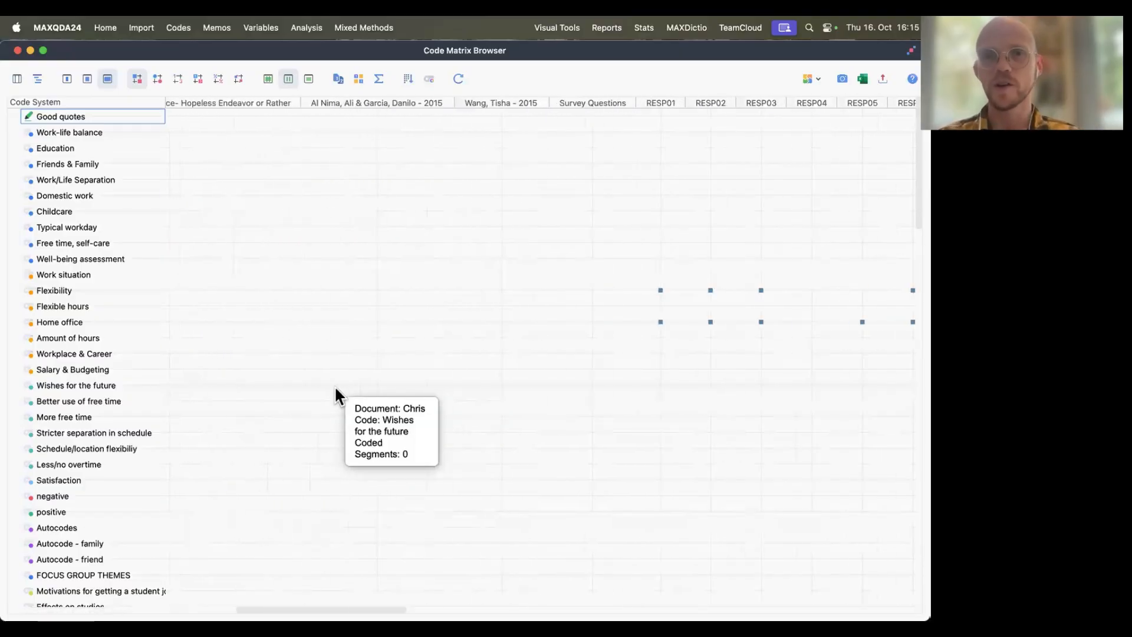
scroll(335, 389, left, 15)
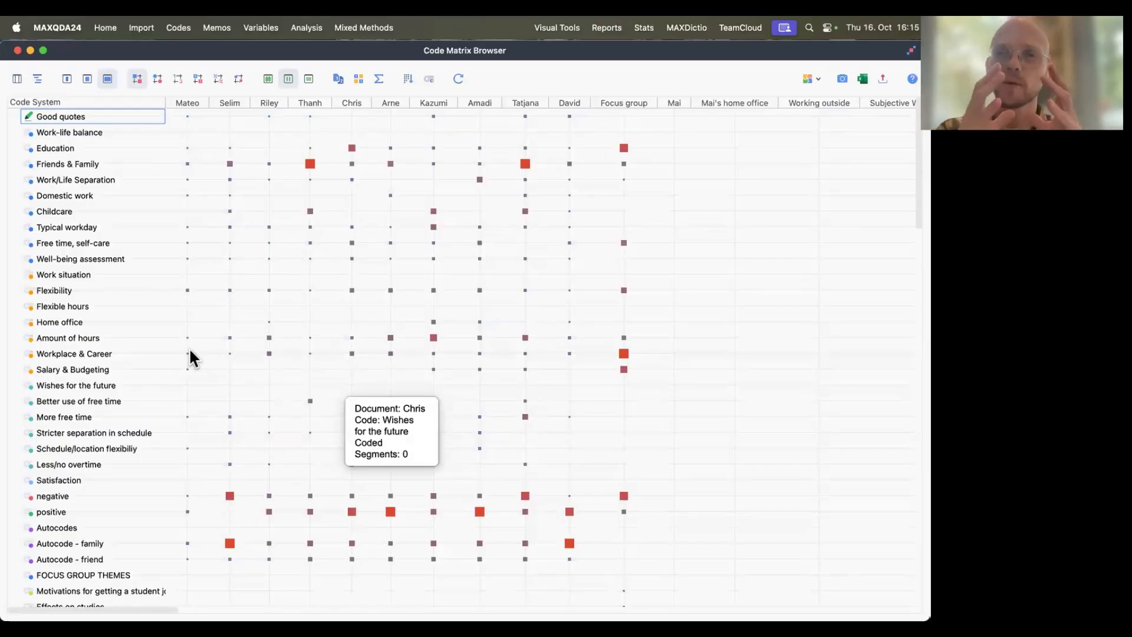
click(17, 51)
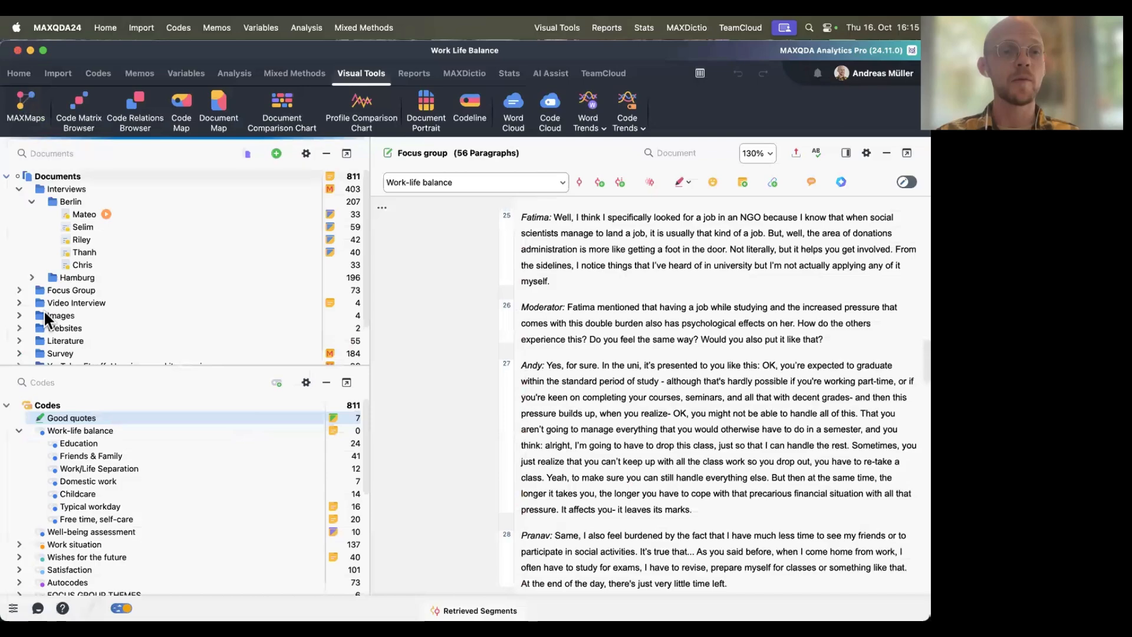
Step: Activate the Work-life balance code with its subcodes and all interviews in the Berlin document group
click(42, 429)
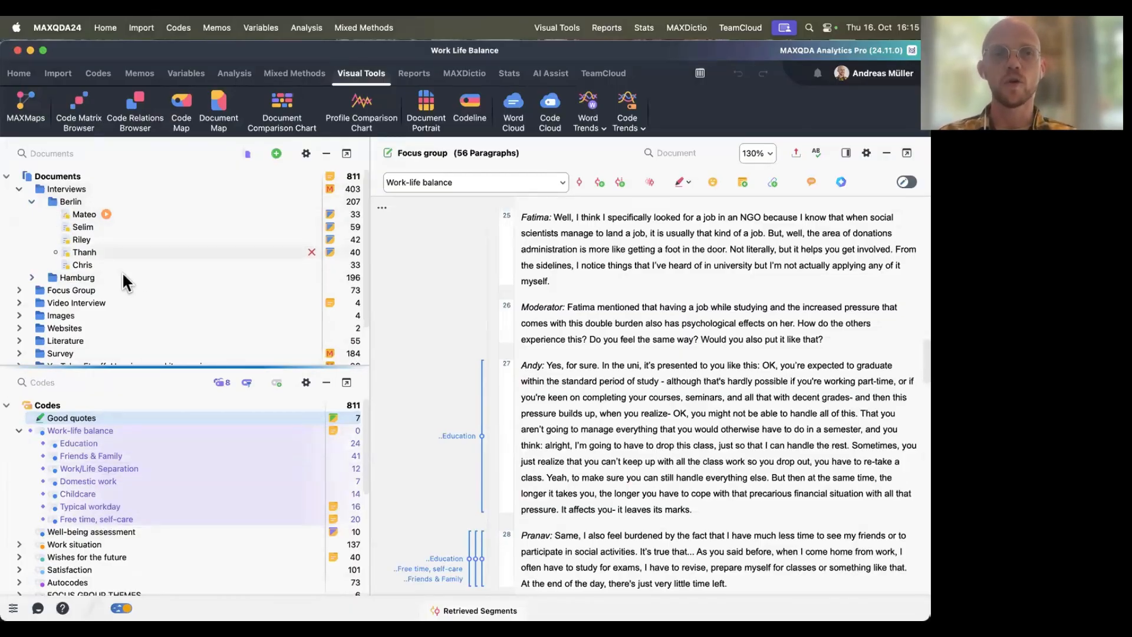
click(42, 201)
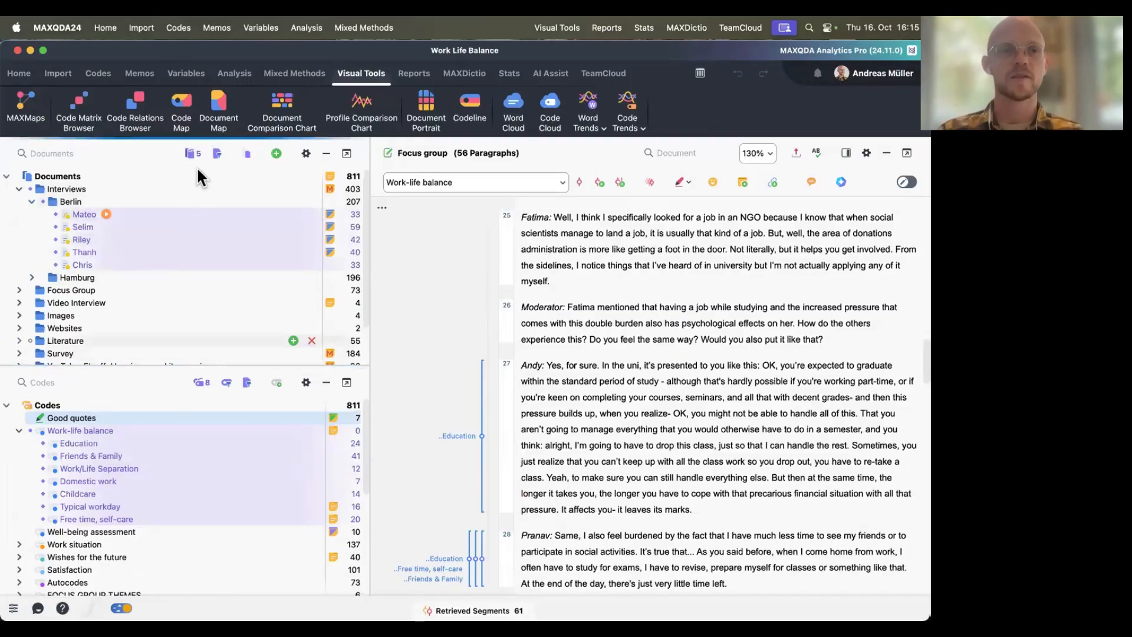
click(247, 153)
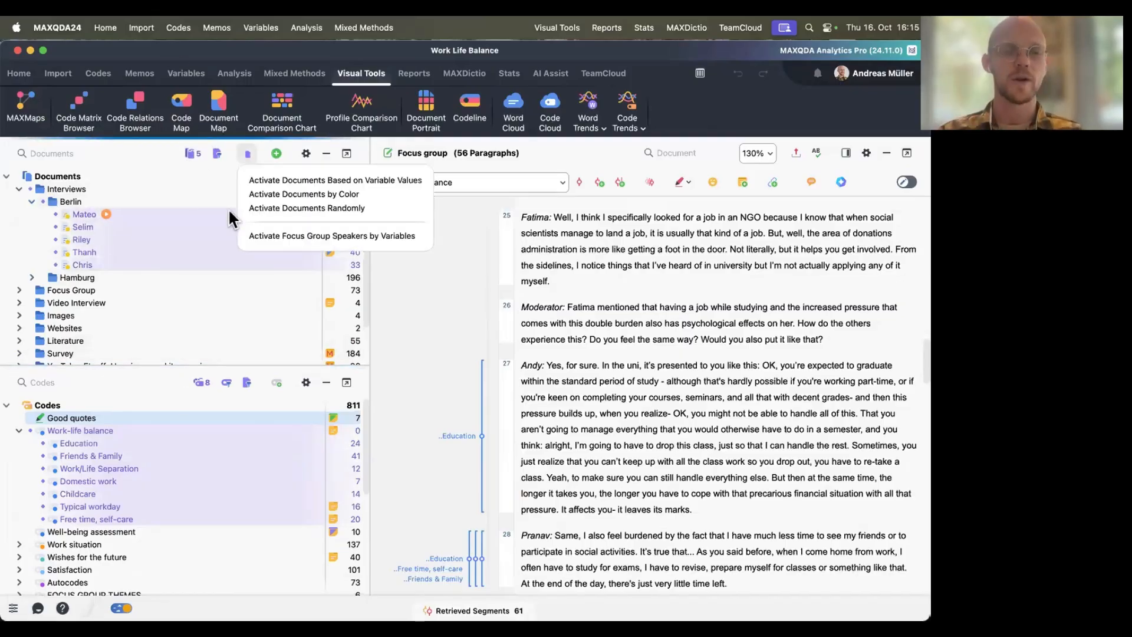
click(228, 208)
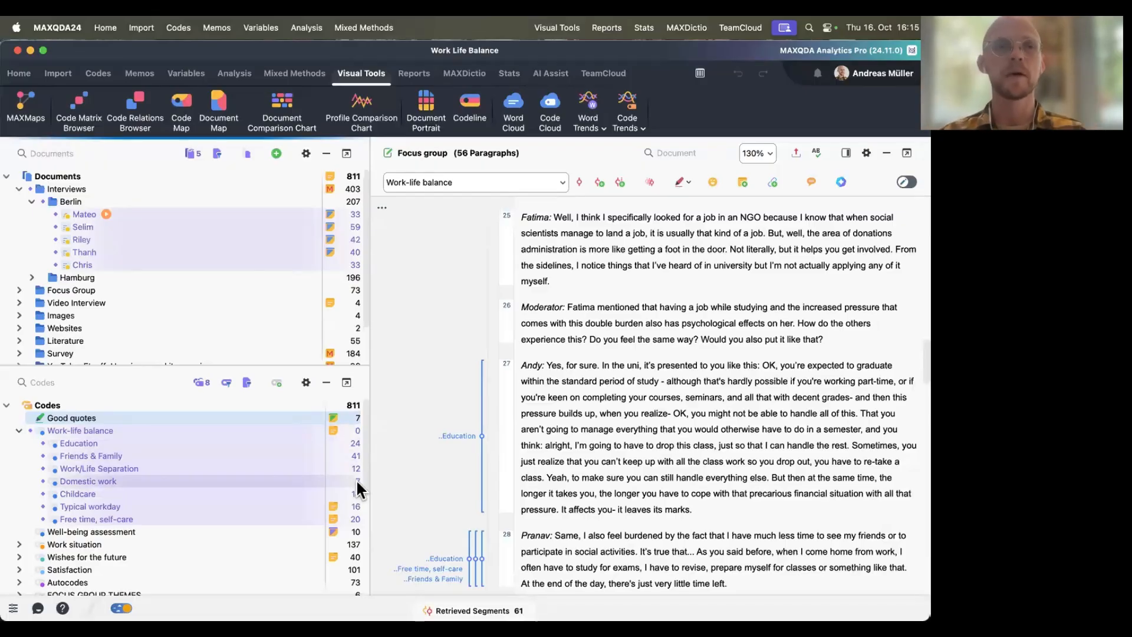
Step: Generate the Code Matrix Browser with documents as columns, only for activated documents and activated codes, and shrink its window around the matrix
click(79, 113)
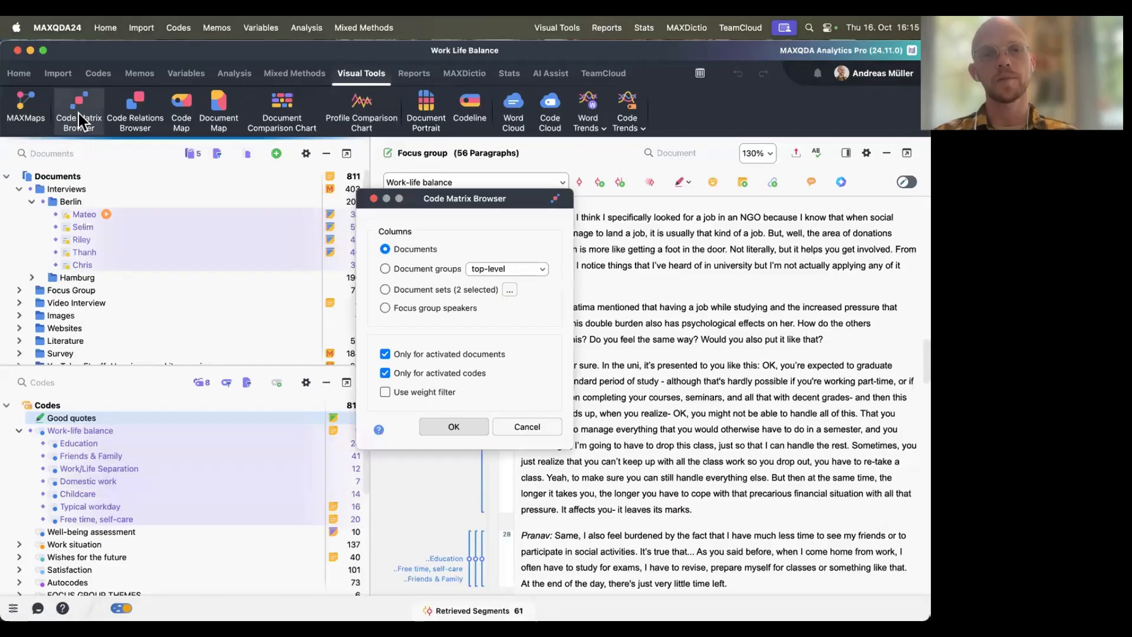
click(465, 427)
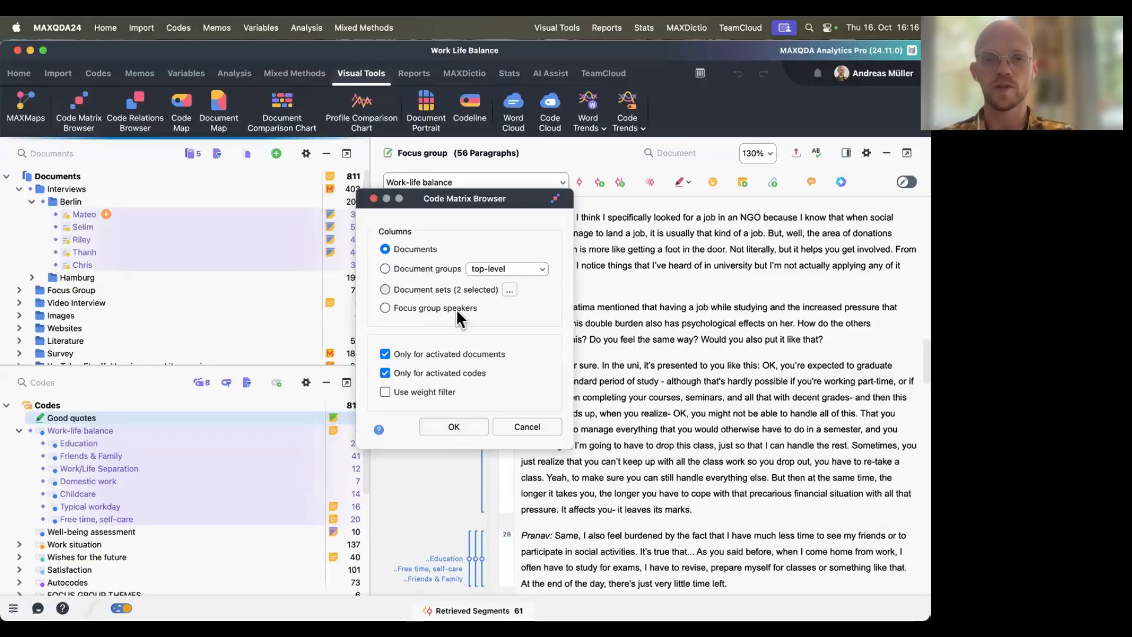
click(454, 426)
drag(139, 54, 221, 133)
drag(494, 340, 226, 160)
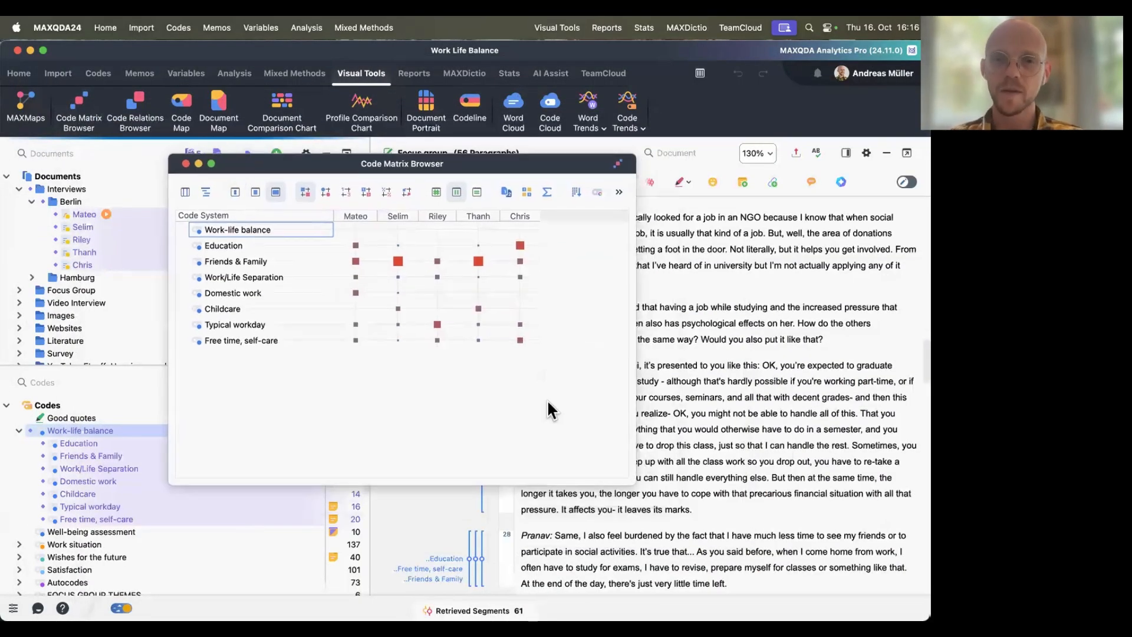
drag(635, 483, 606, 399)
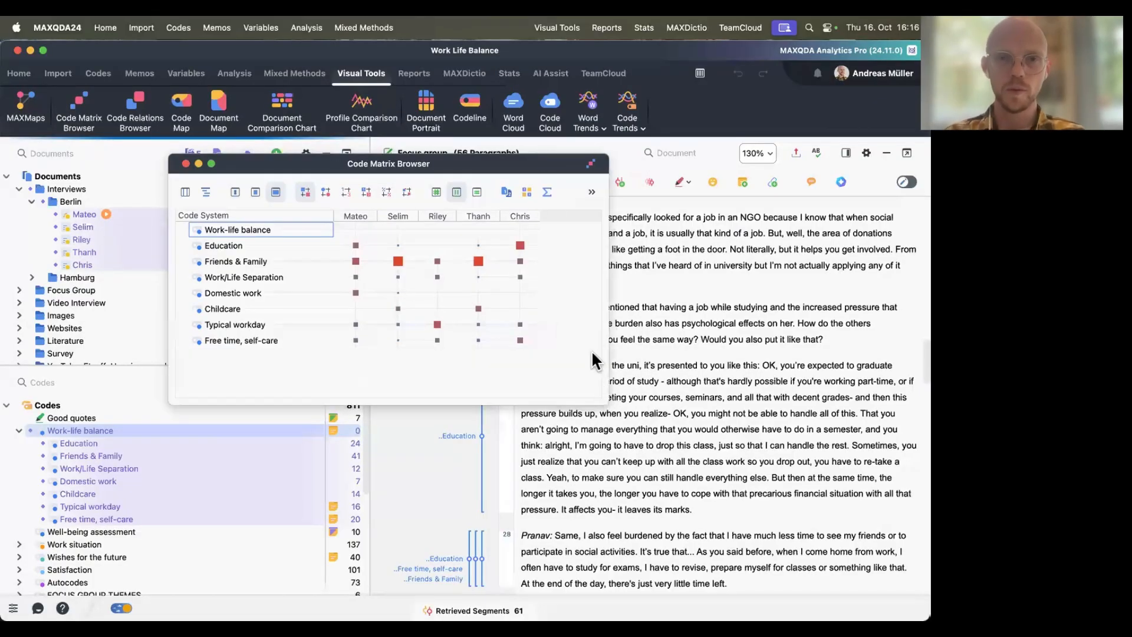
Step: Show the sums in the matrix and arrange the codes hierarchically under Work-life balance
click(548, 191)
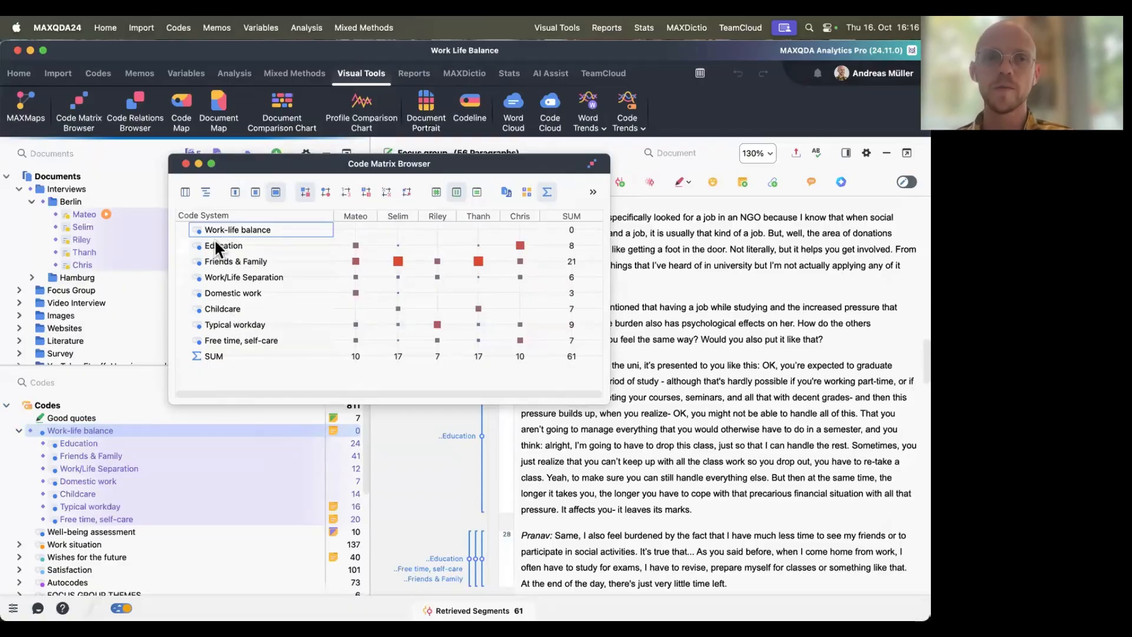
click(206, 193)
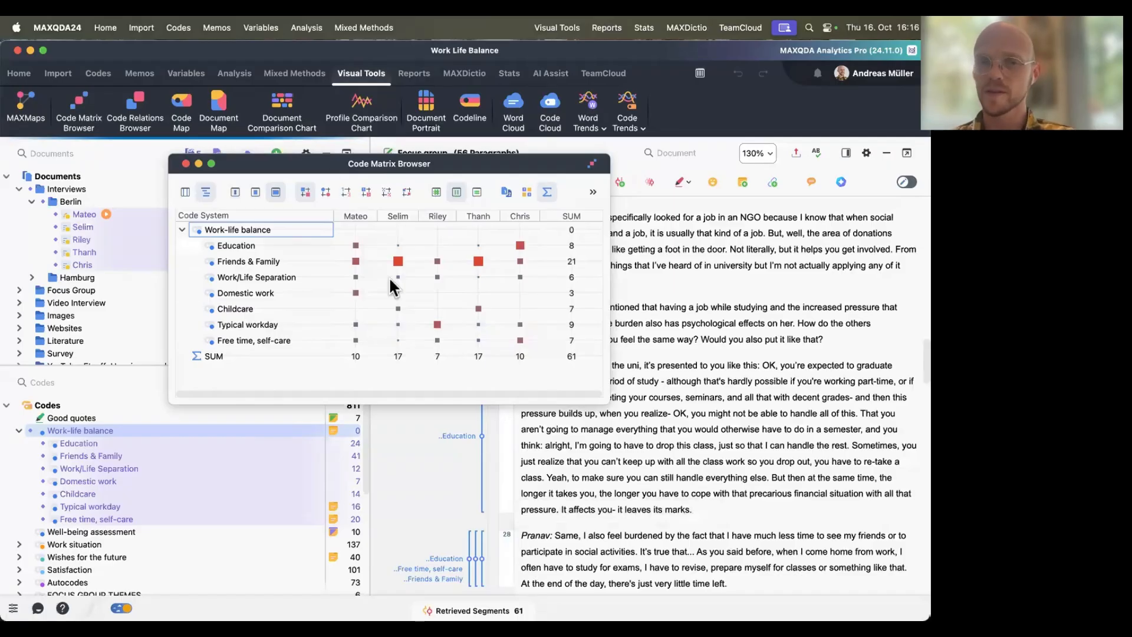
Step: Display the matrix nodes as values and examine the sums for Education and Friends & Family
click(345, 193)
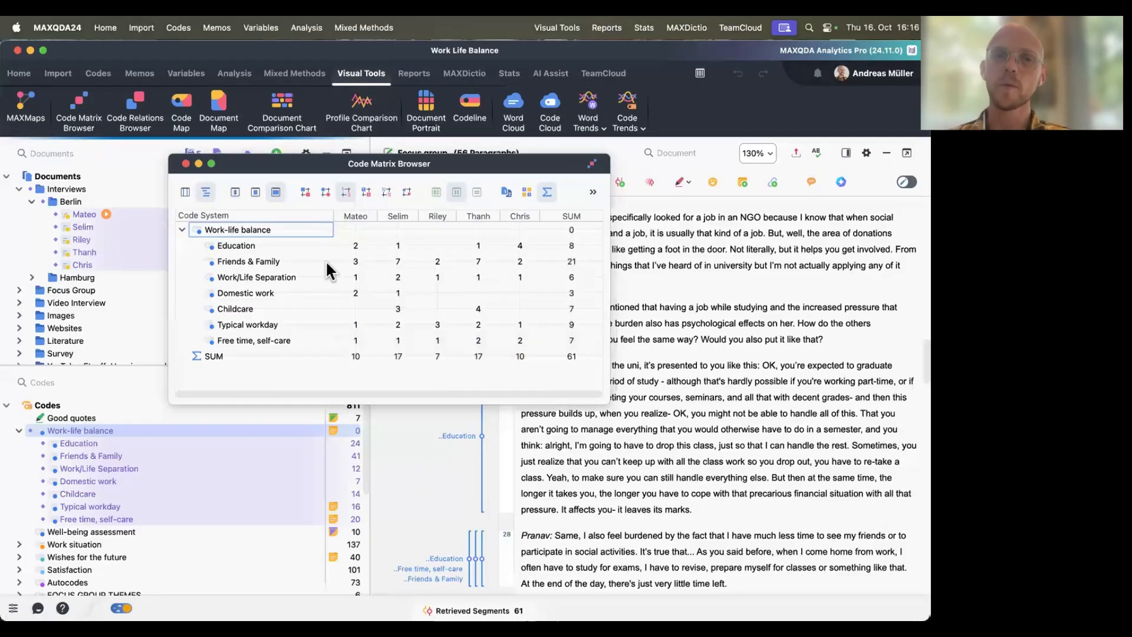
click(570, 246)
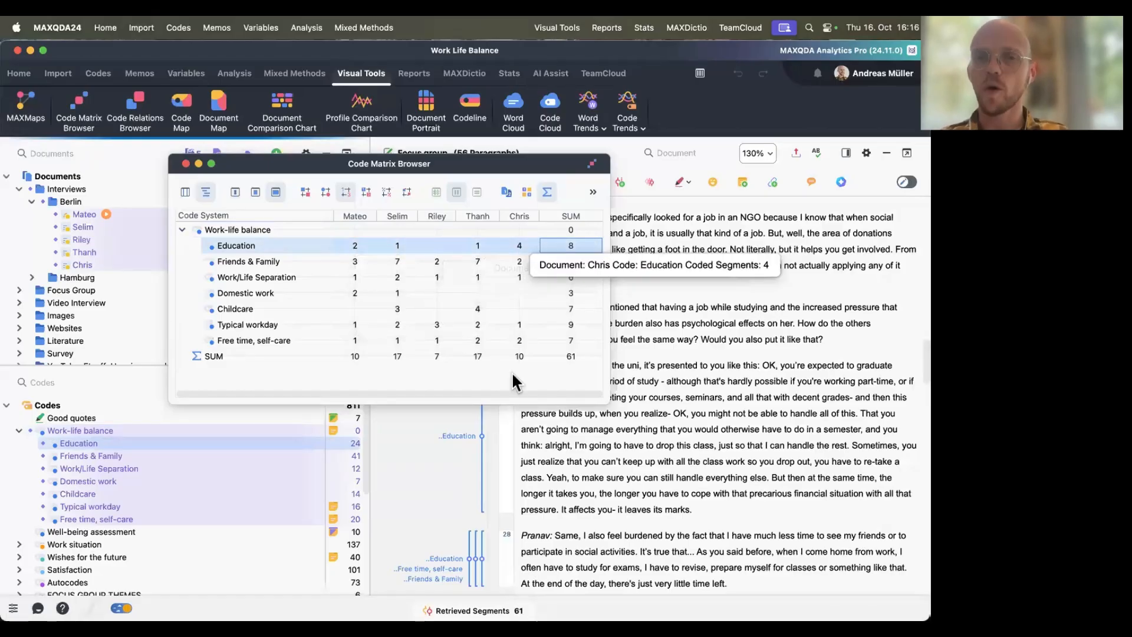
click(573, 259)
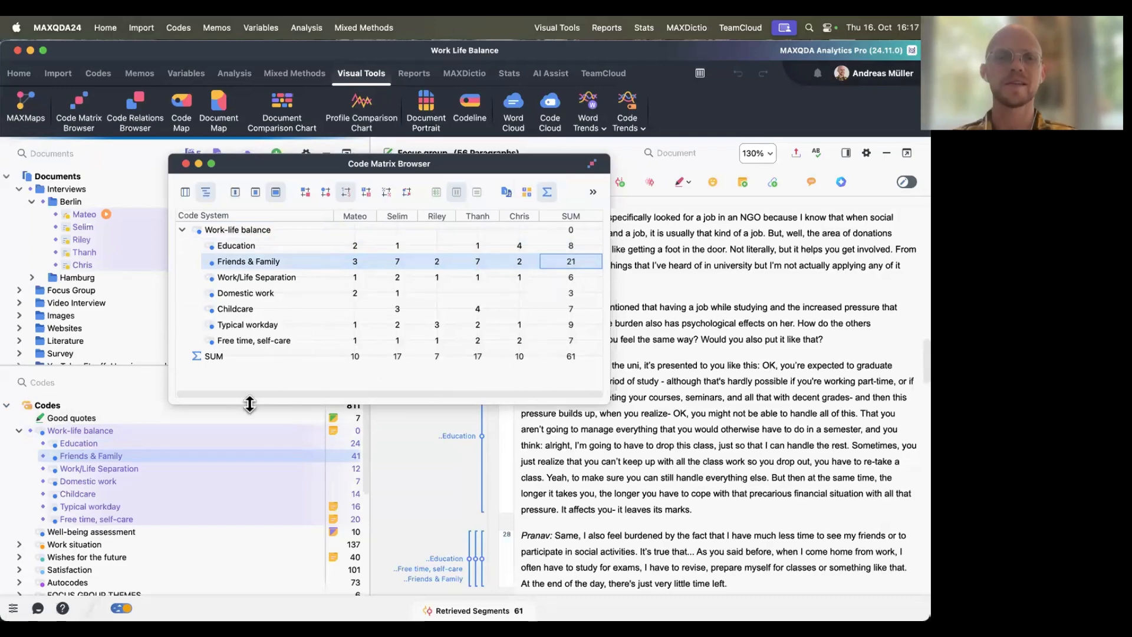
Step: Display the nodes as squares and try symbol sizing relative to the entire matrix, then restore sizing relative to each column
click(247, 152)
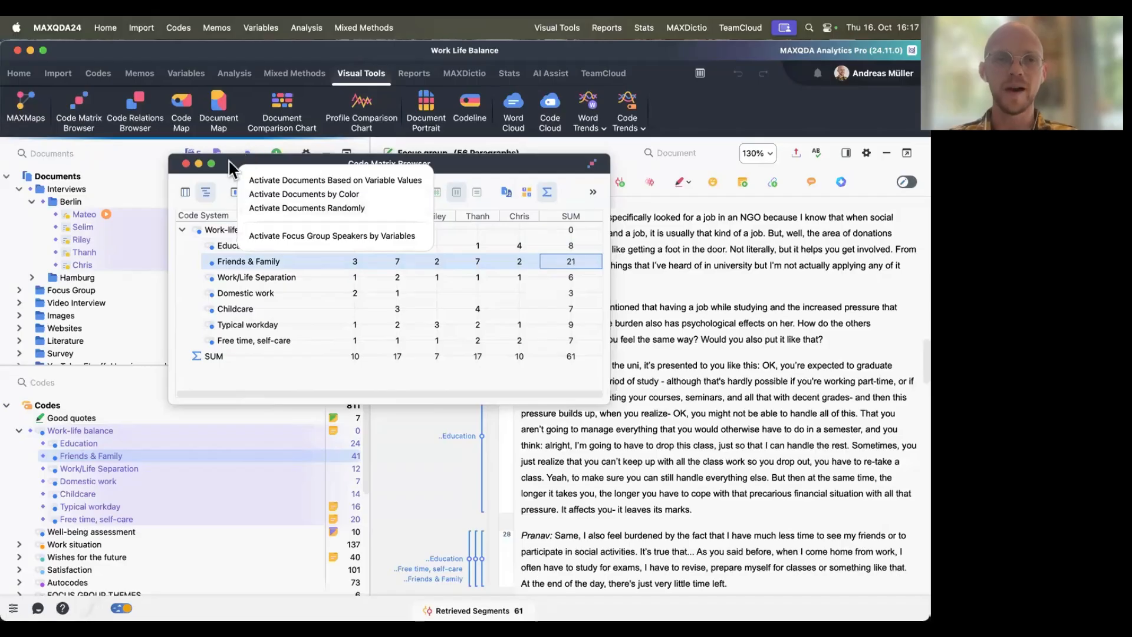
click(220, 186)
click(306, 193)
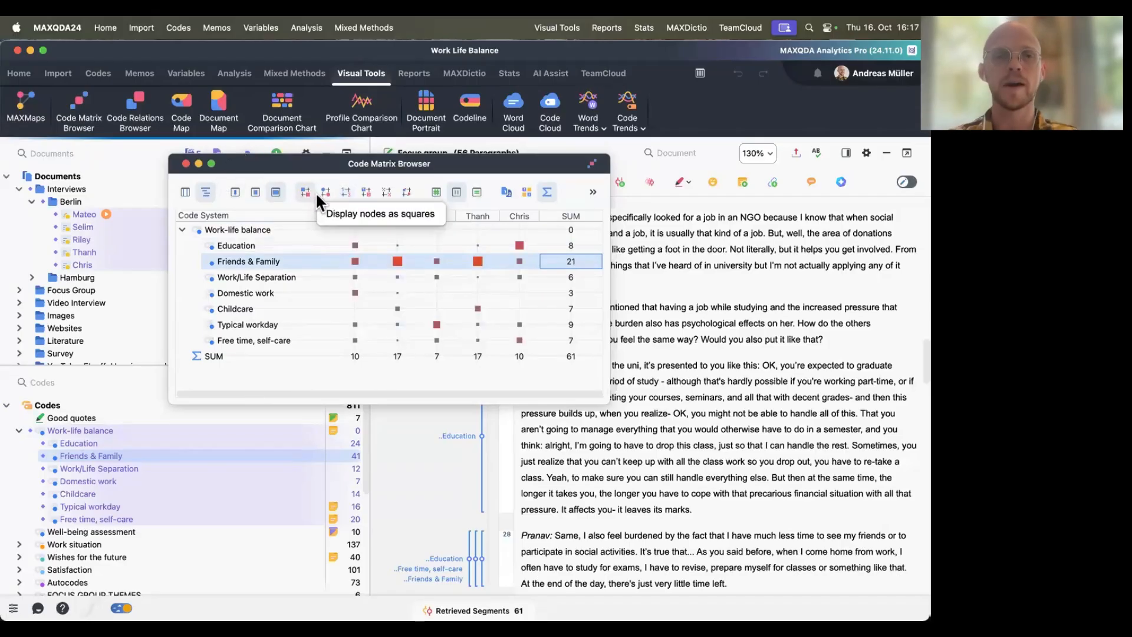
click(436, 195)
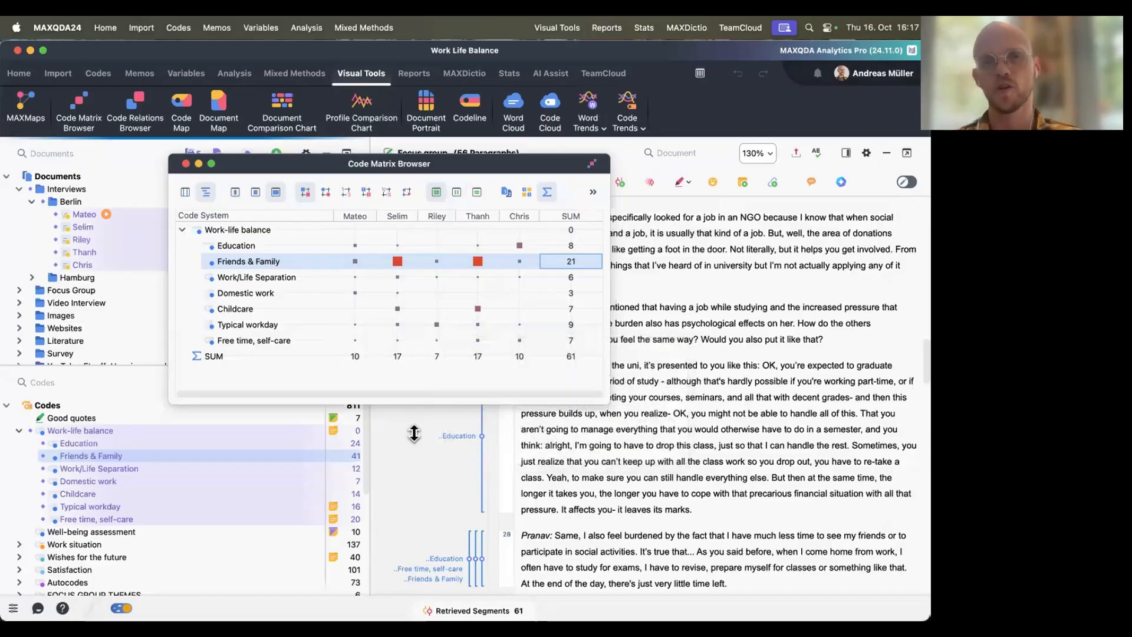
click(457, 192)
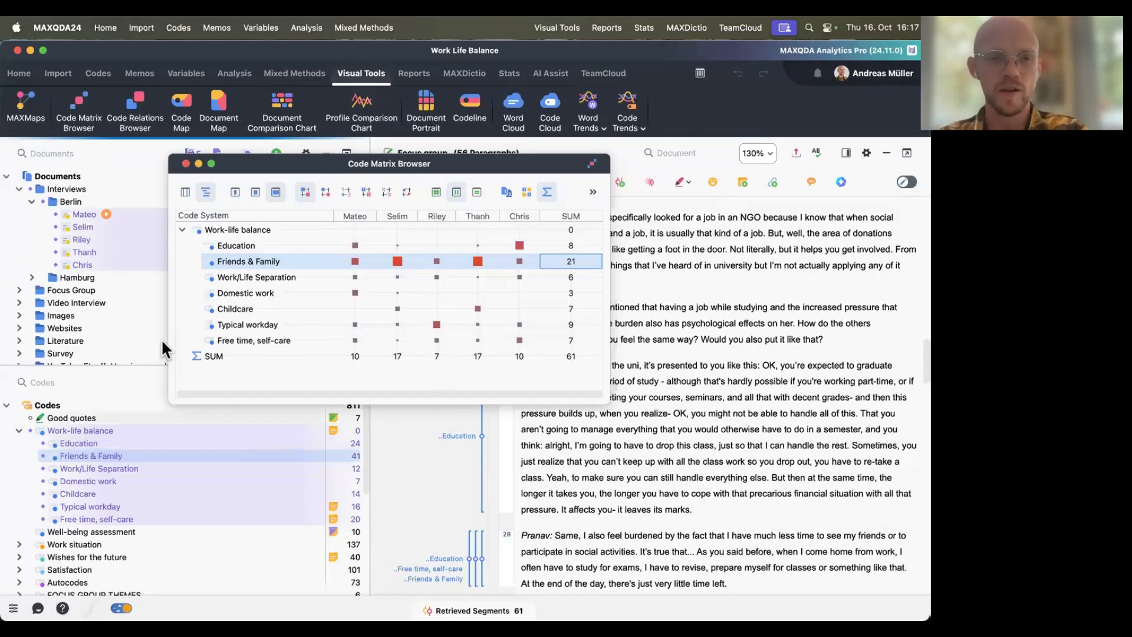
Step: Examine the Education code across the Berlin interviews and display the matrix as a heatmap with values
click(231, 356)
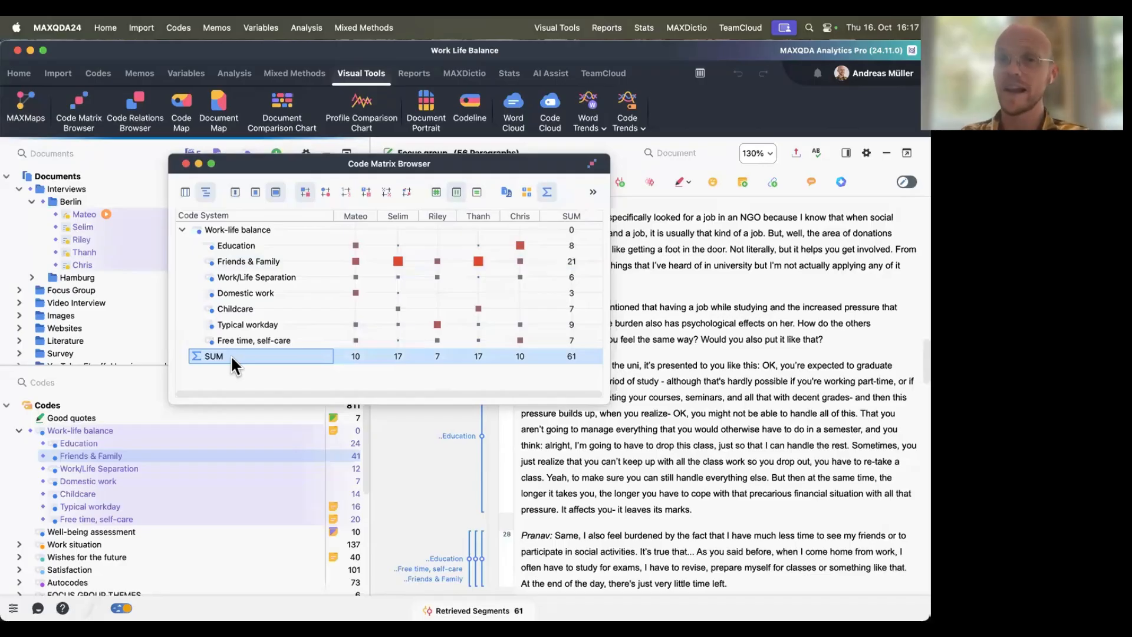
click(245, 243)
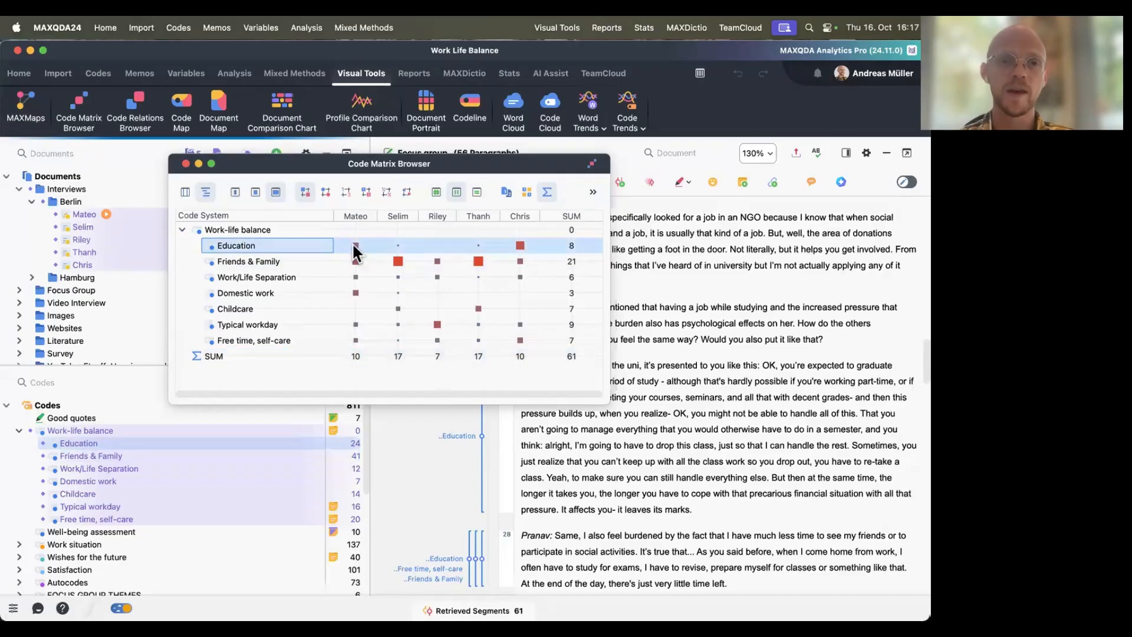
mouse_move(360, 249)
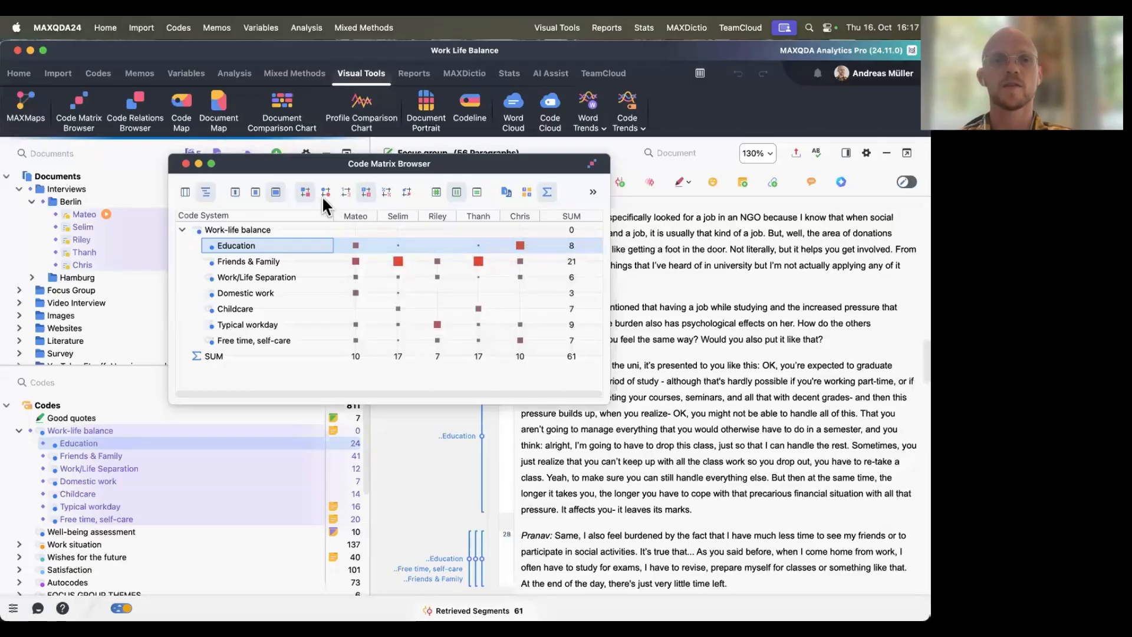
click(368, 191)
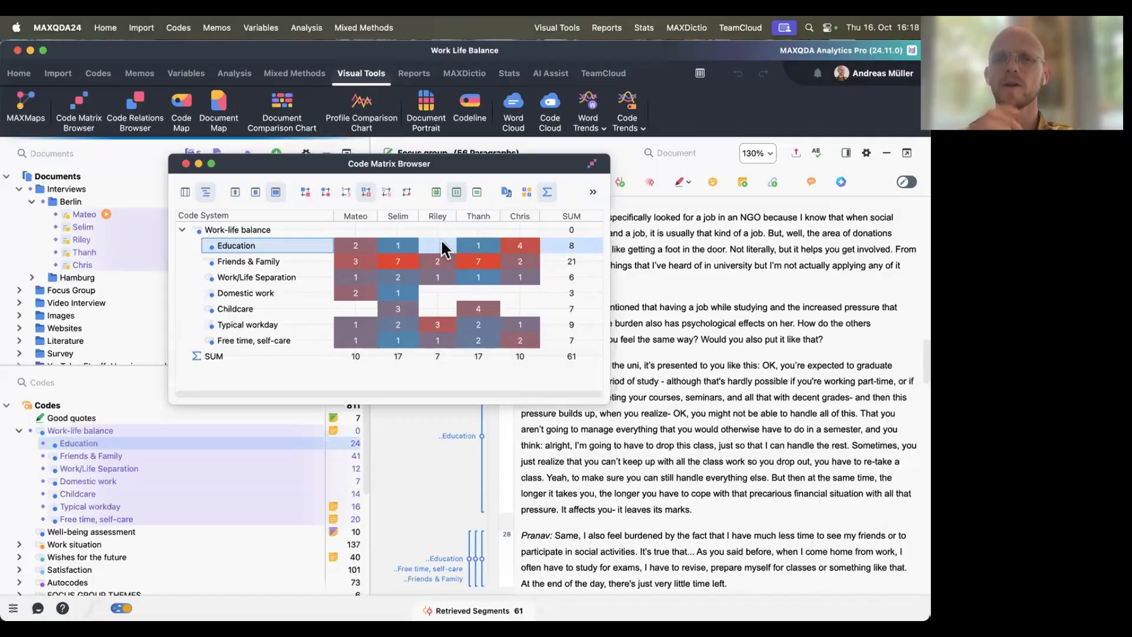
mouse_move(443, 249)
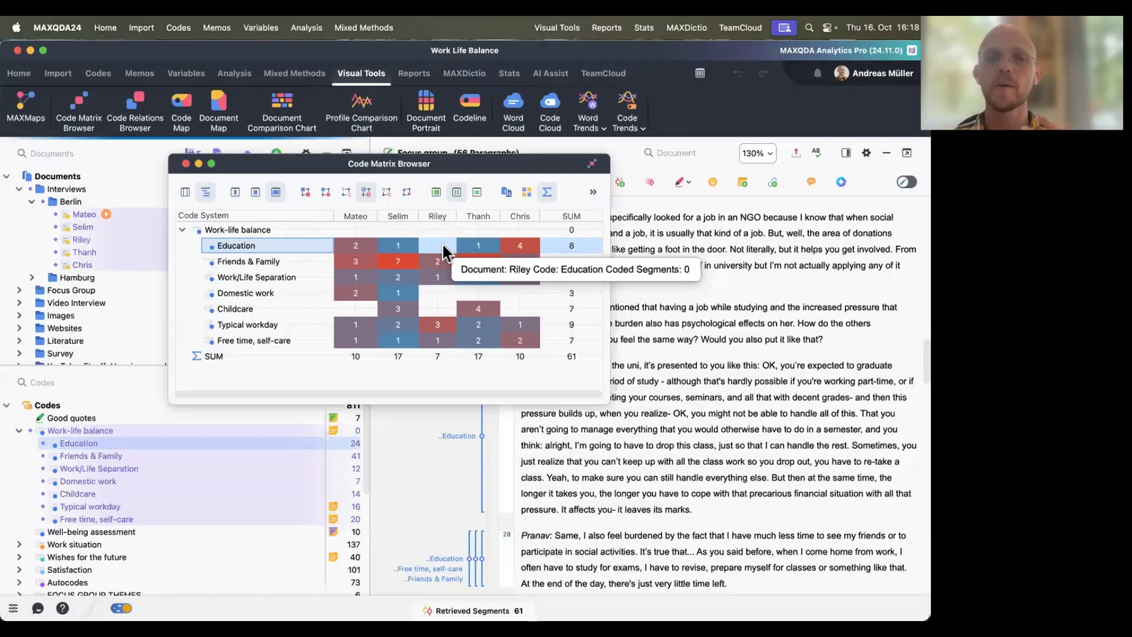
Step: Display the nodes as squares and compare Childcare with Domestic work, checking Childcare in the second and fourth interviews
click(307, 192)
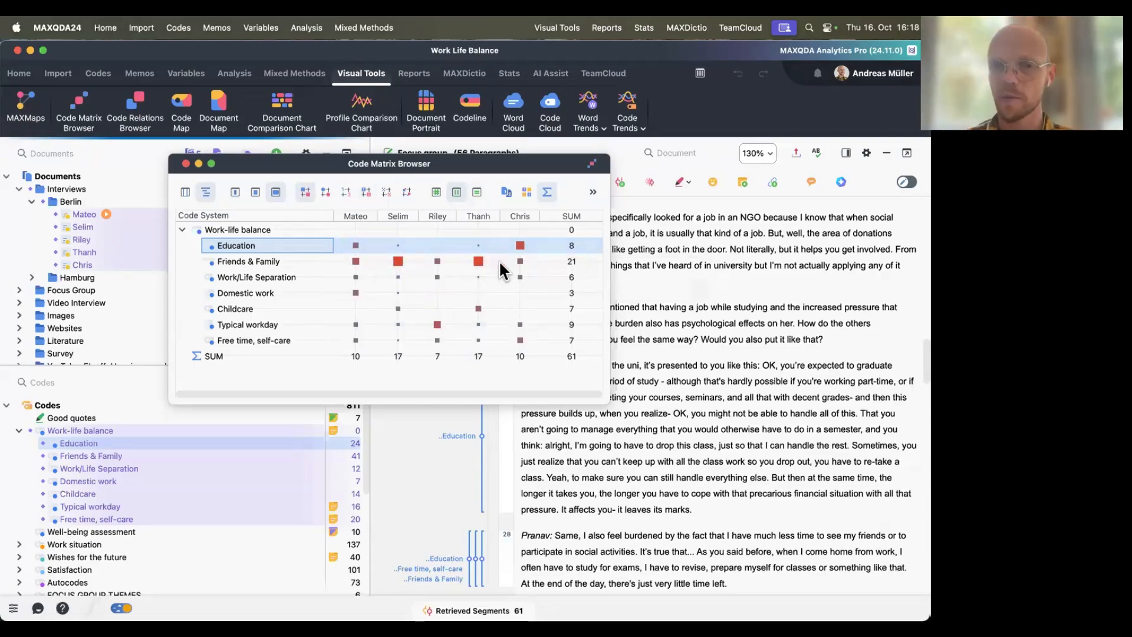
mouse_move(497, 280)
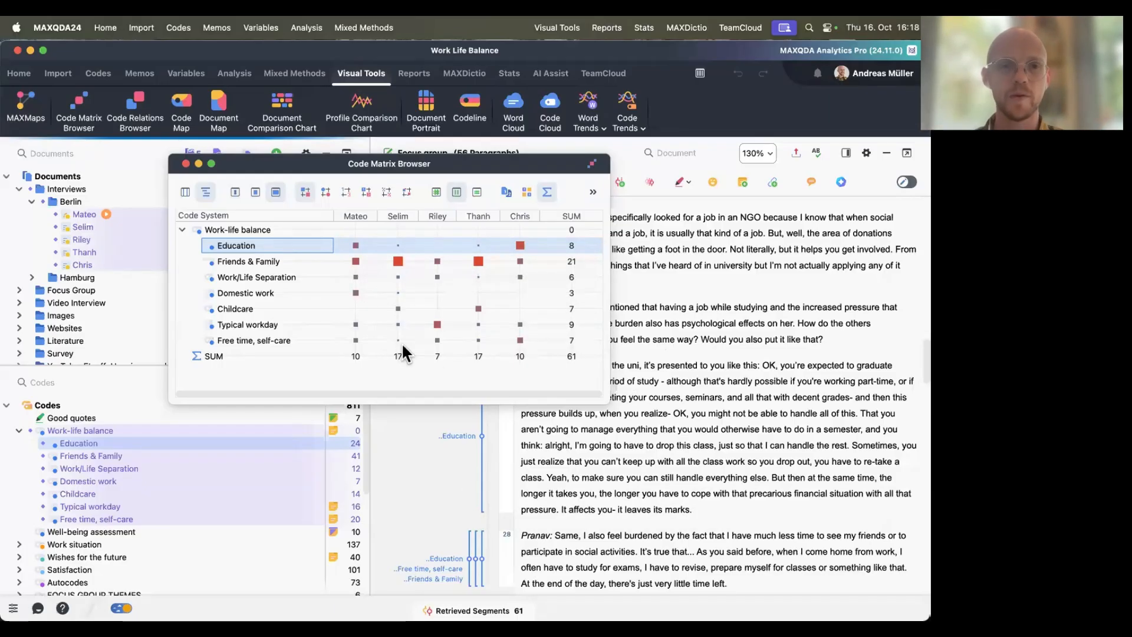
click(397, 306)
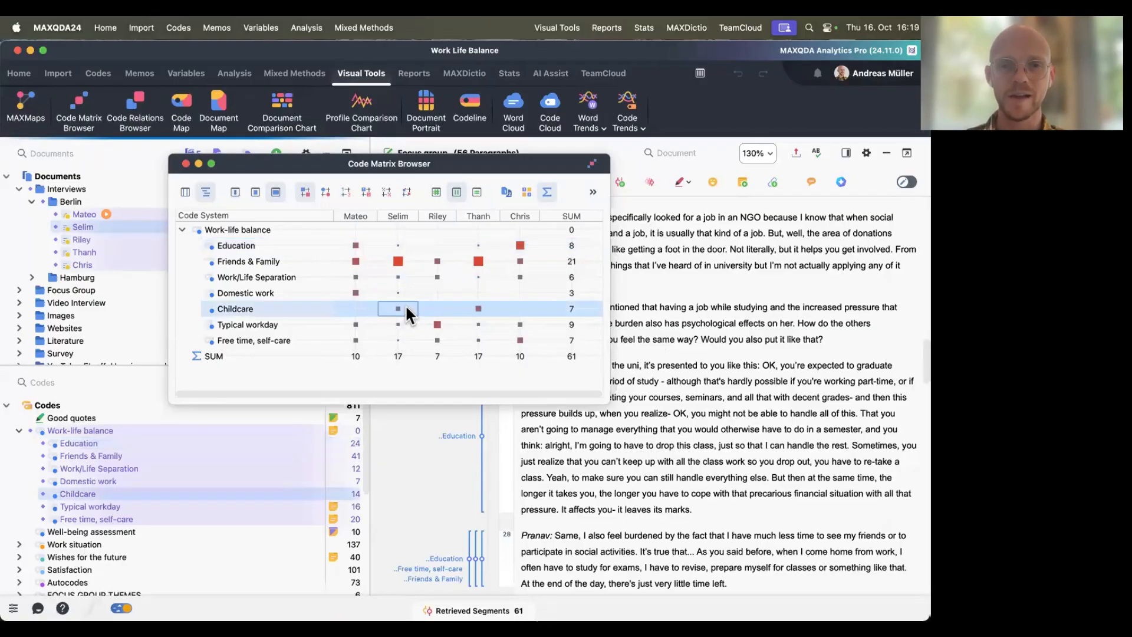
click(475, 307)
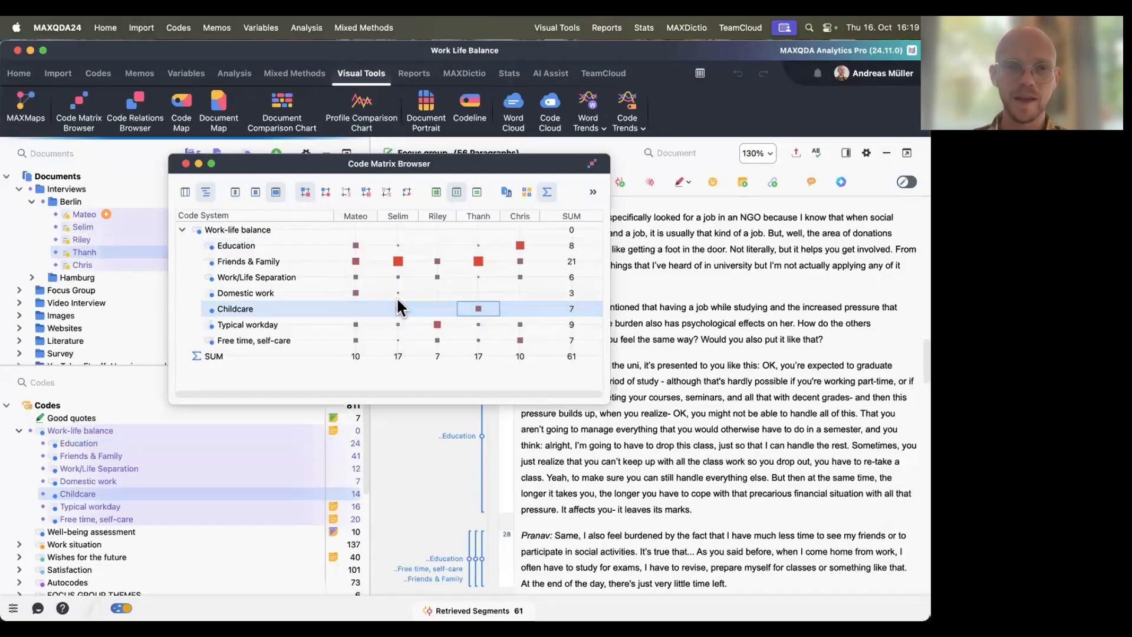
click(269, 293)
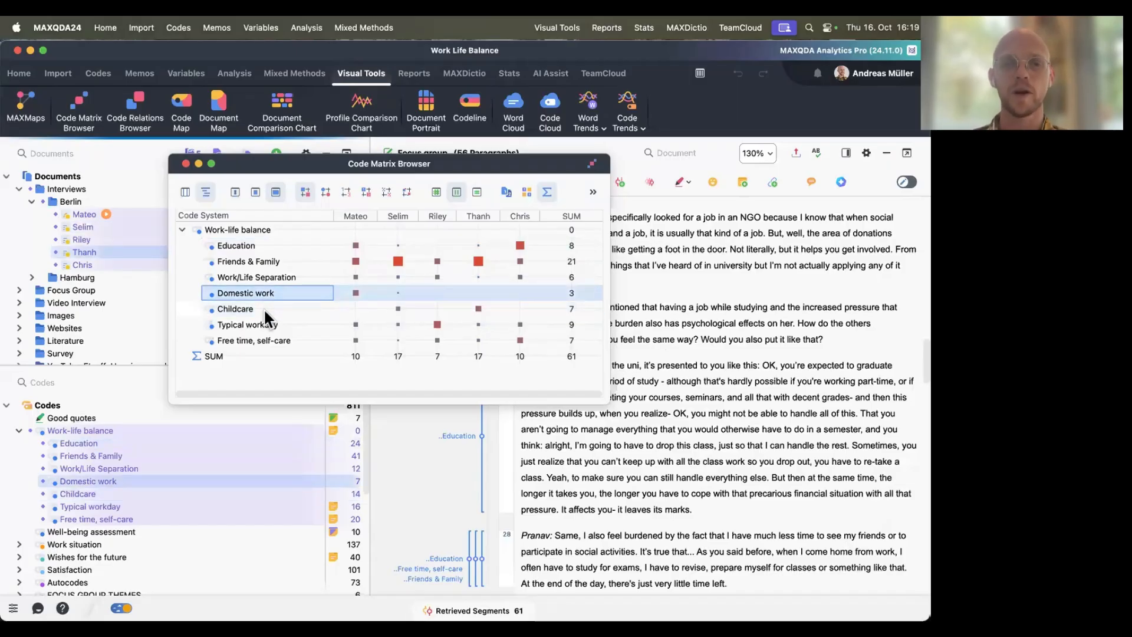
click(264, 308)
click(269, 291)
click(265, 313)
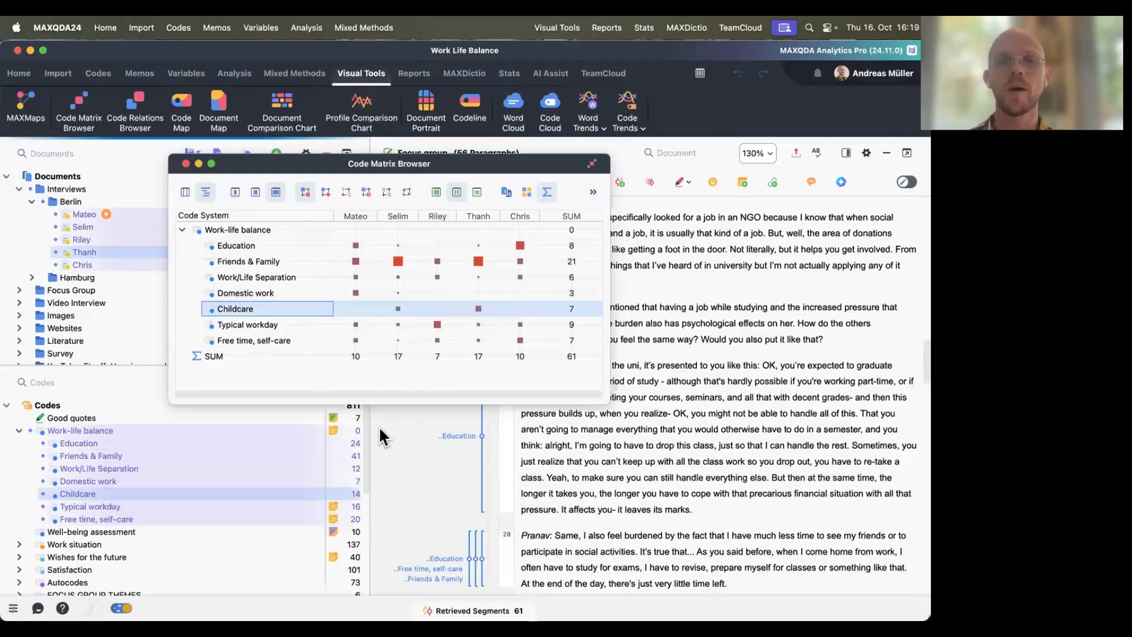
Step: Compare the Education node of the fifth interview with the Friends & Family nodes of the second and fourth interviews
click(522, 244)
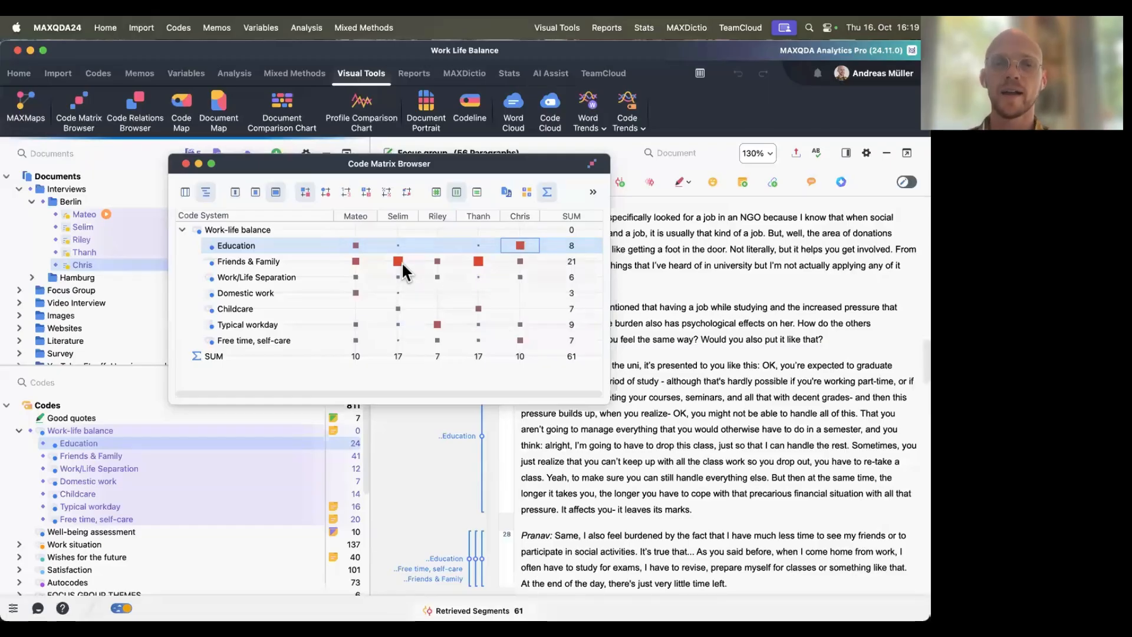
click(475, 262)
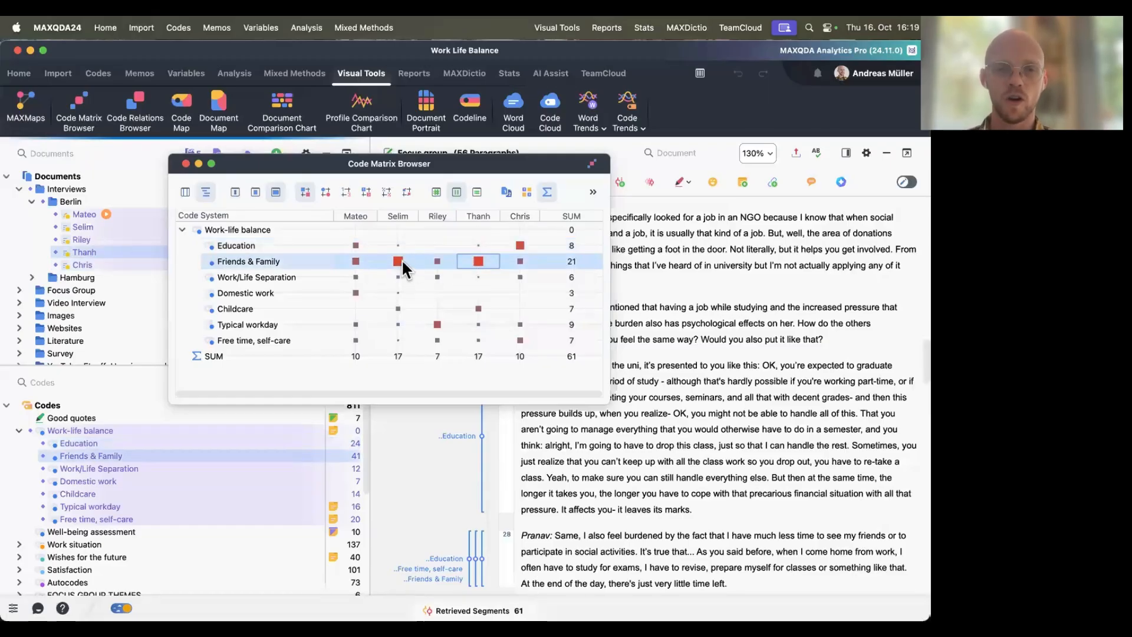
click(402, 260)
click(472, 260)
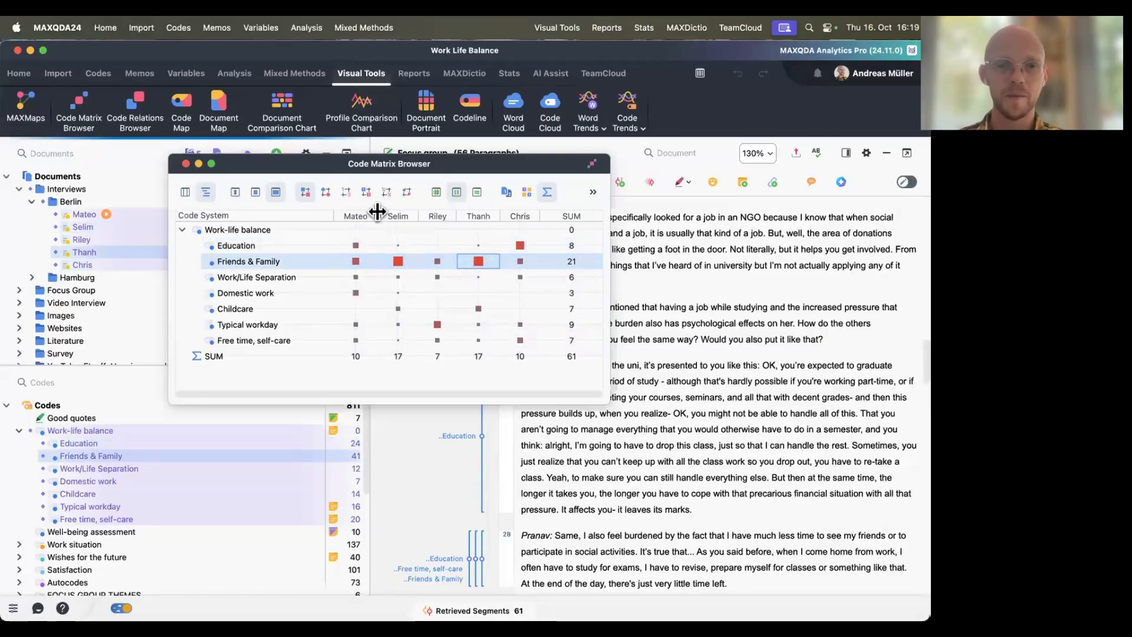
Step: Examine the Education, Friends & Family and Childcare cells in the heatmap with values, and return the nodes to squares
click(366, 192)
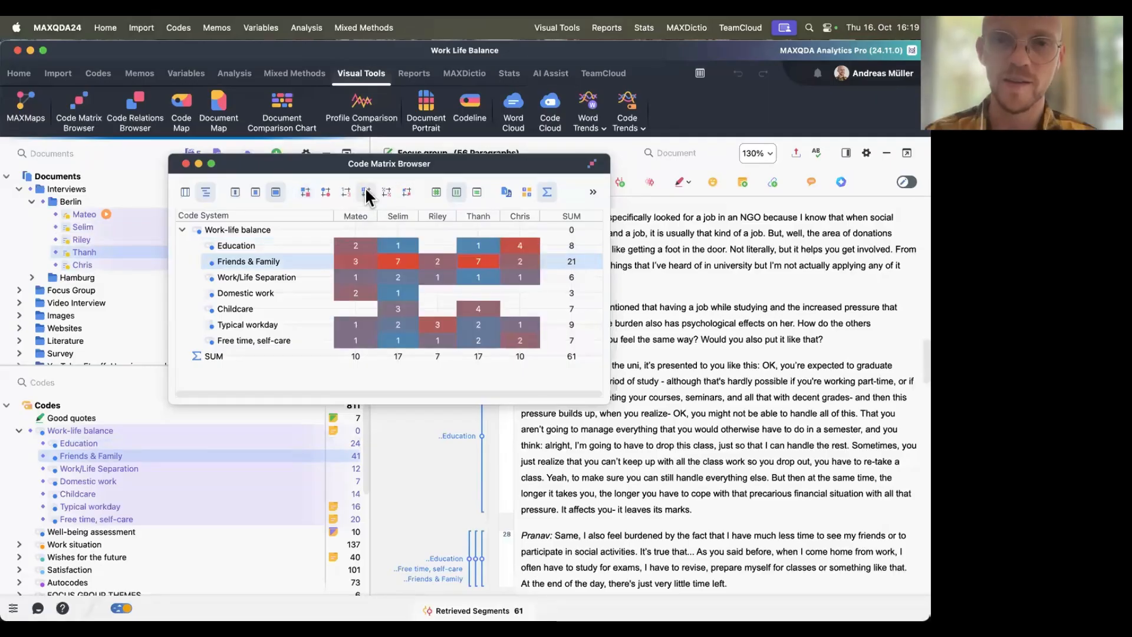
click(511, 244)
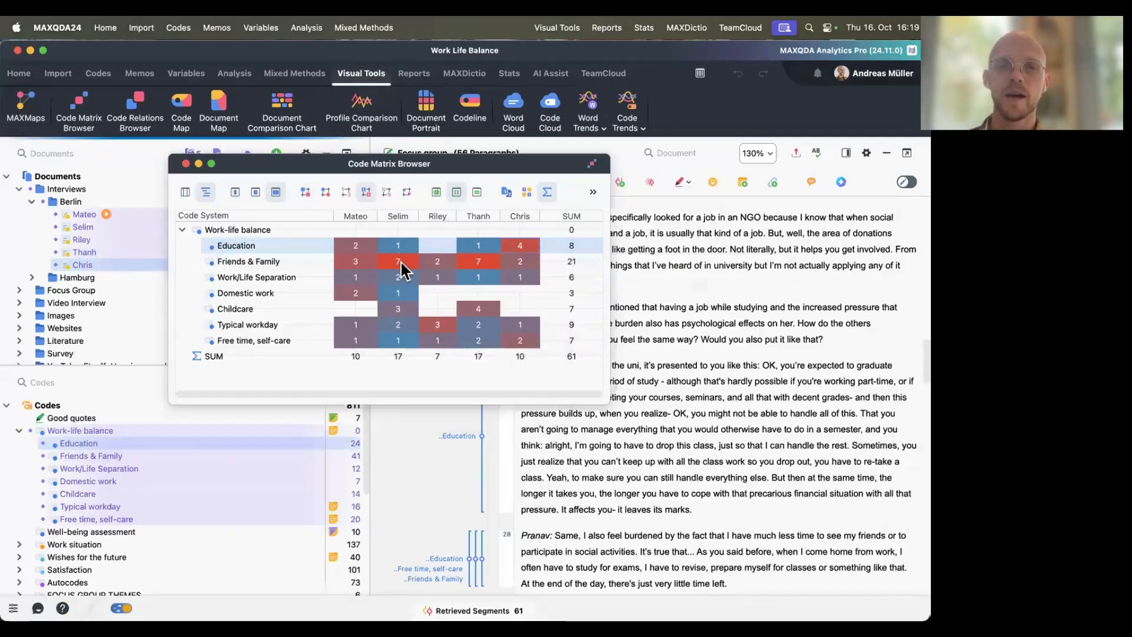
click(477, 264)
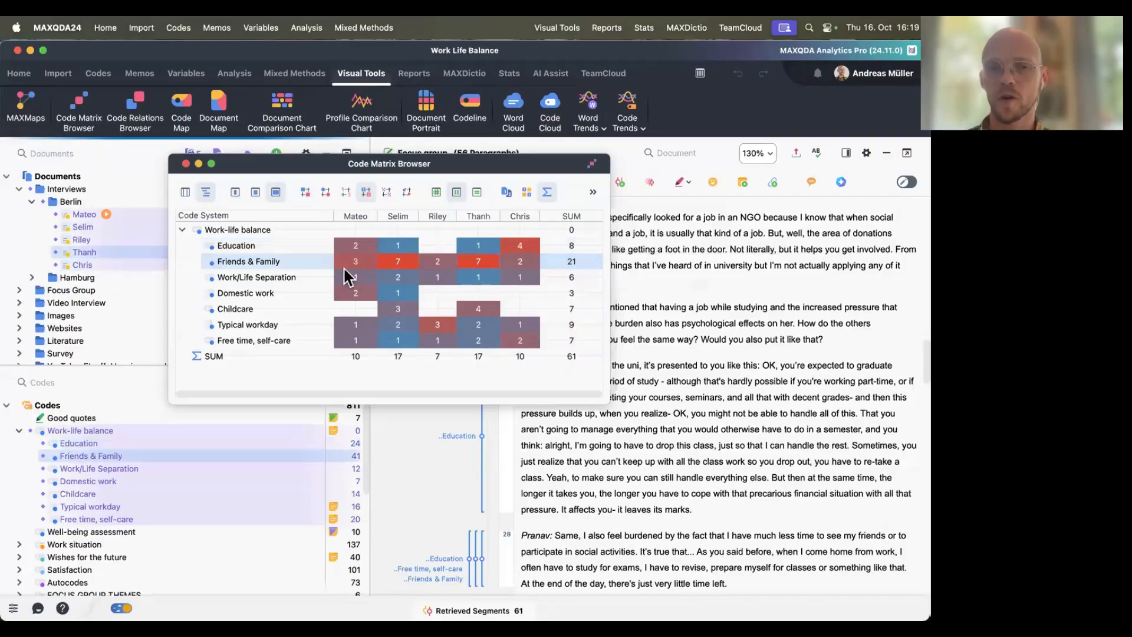
click(401, 306)
click(486, 308)
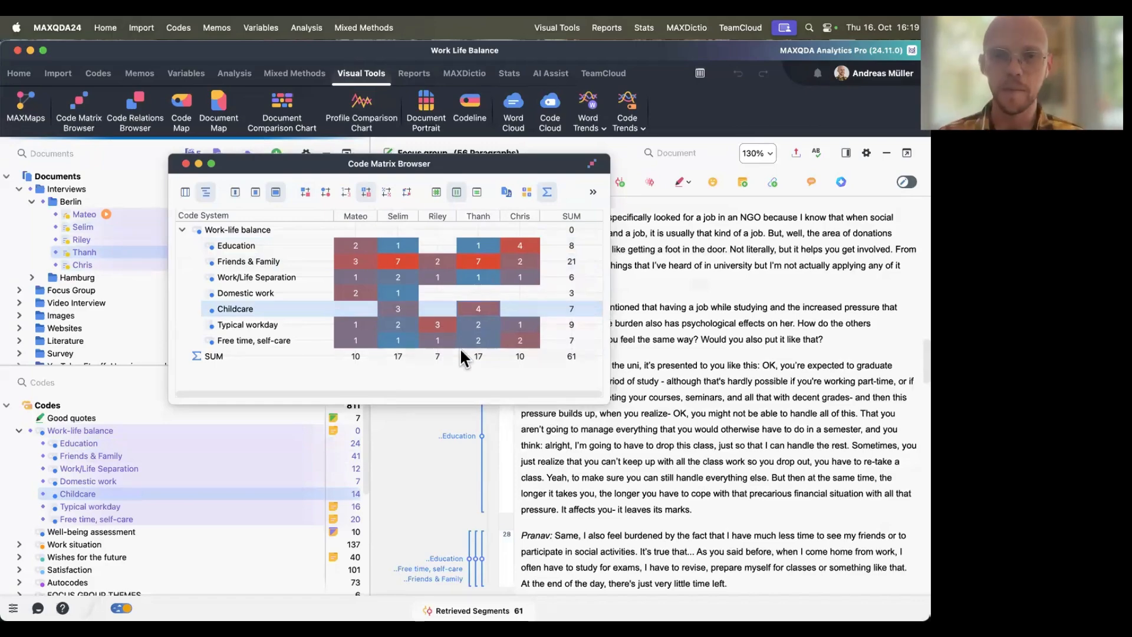
click(529, 239)
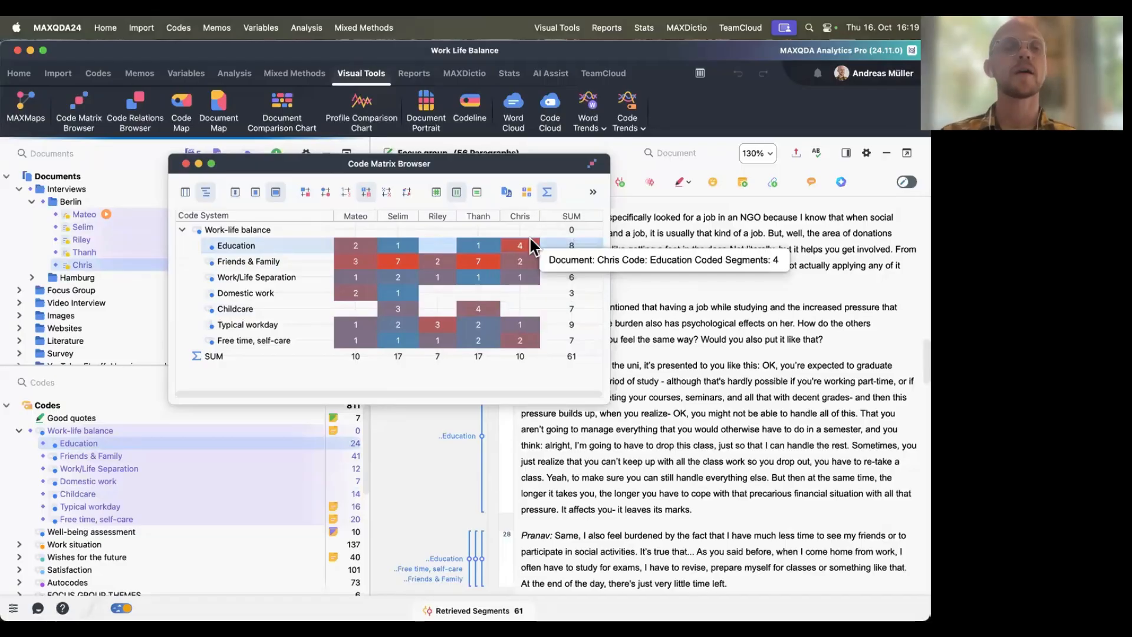
click(300, 195)
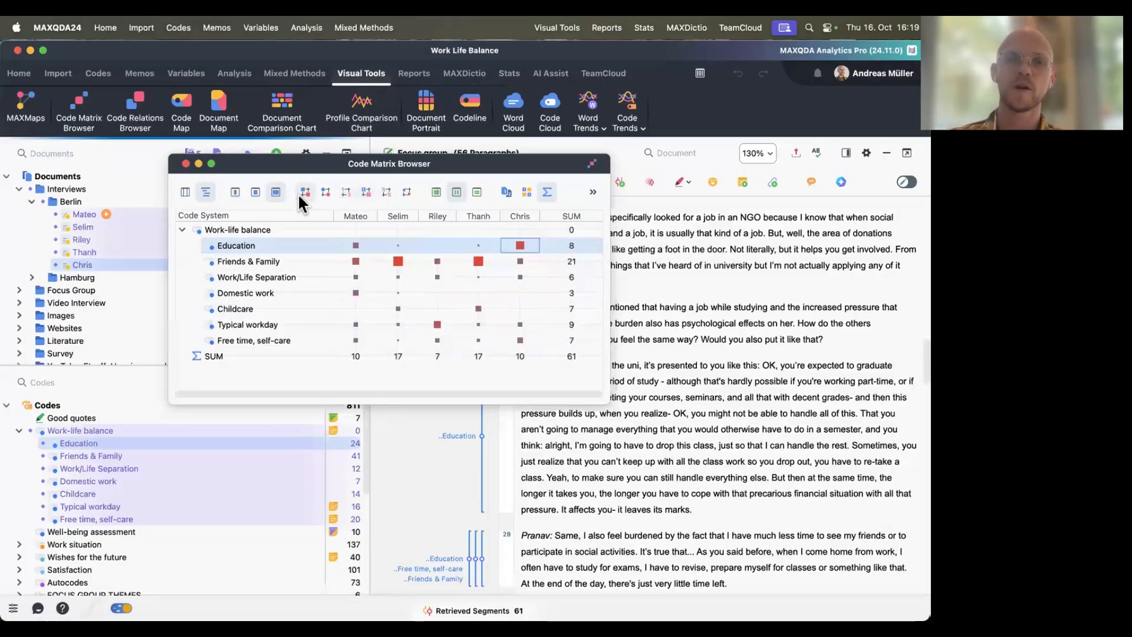
Step: Compare circle and square nodes in the matrix, then display it as a heatmap with values
click(347, 195)
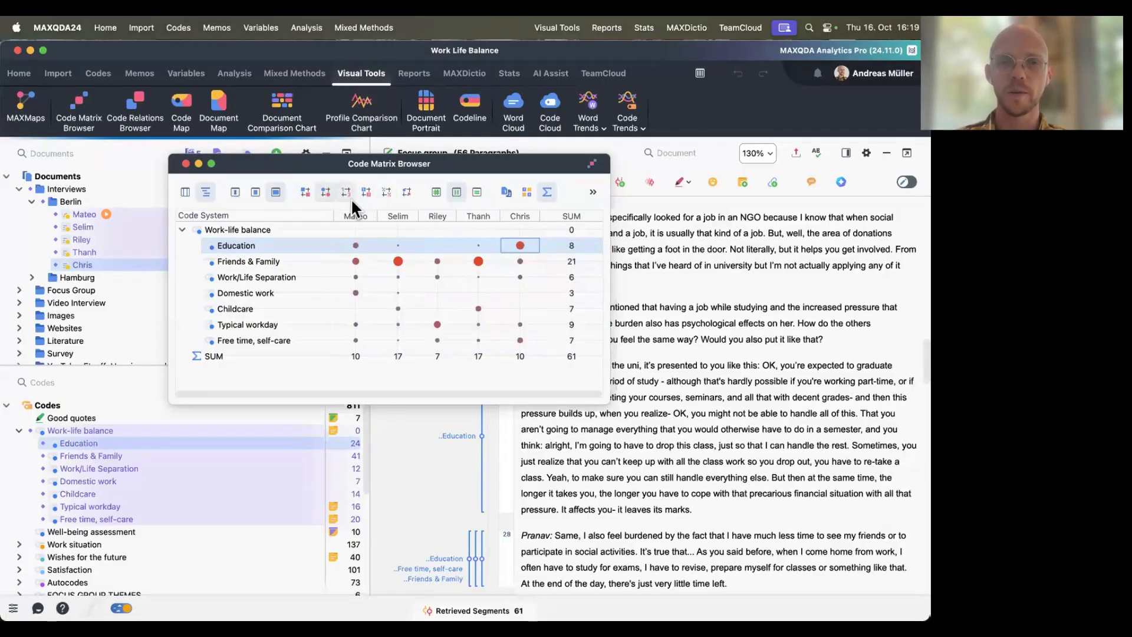
click(306, 191)
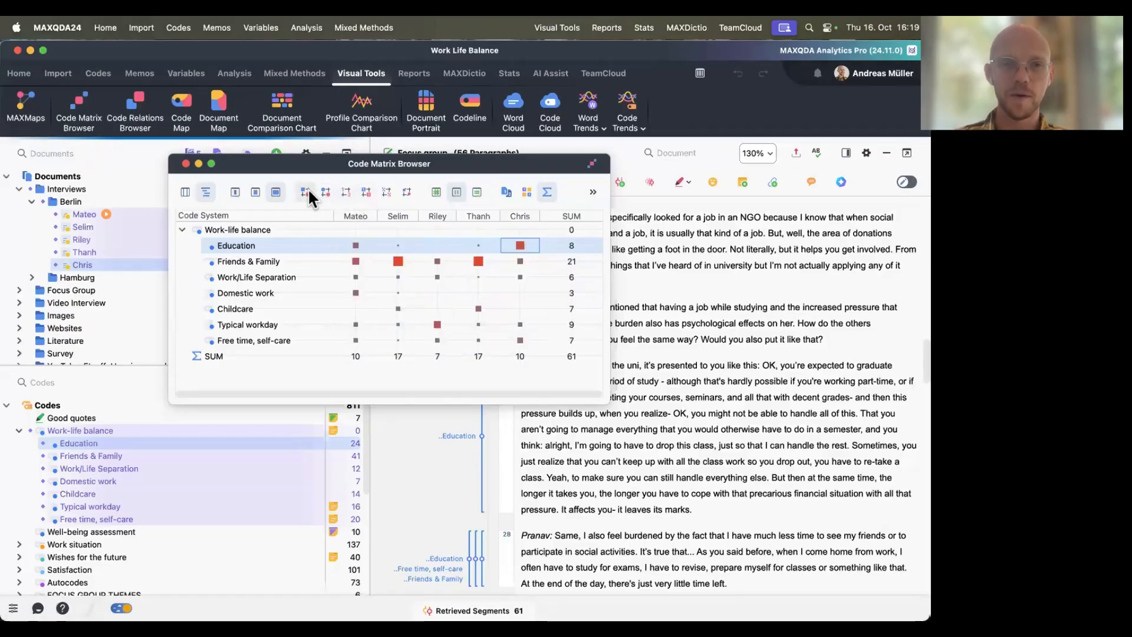
click(348, 191)
click(366, 193)
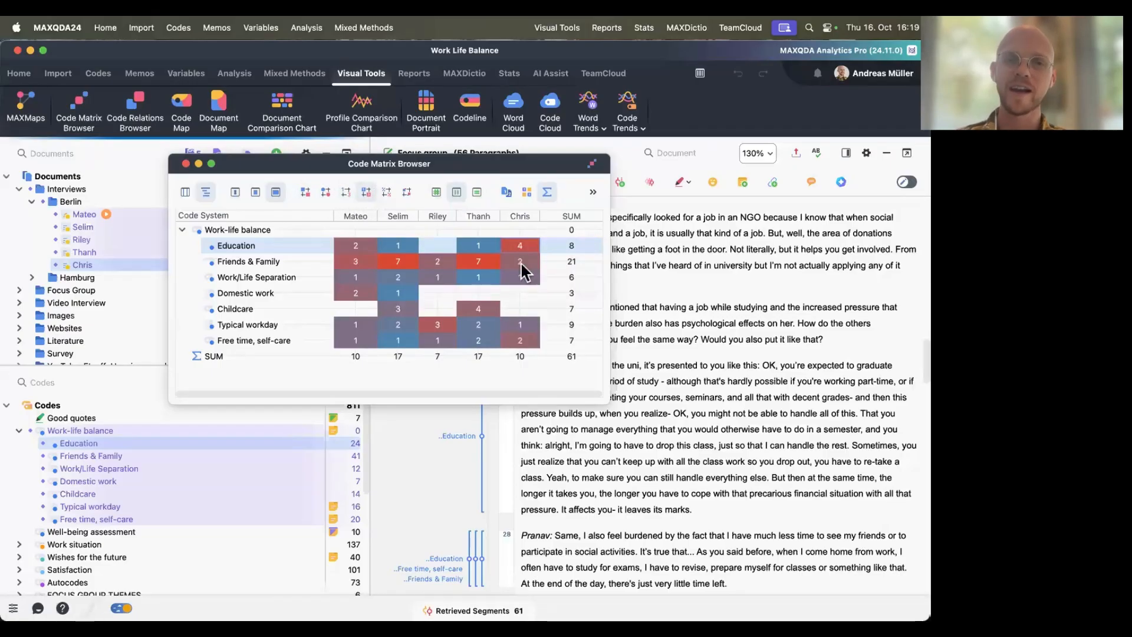
Step: Show the heatmap with percentages, compare it with the square nodes, and return the matrix to a heatmap with values
click(390, 192)
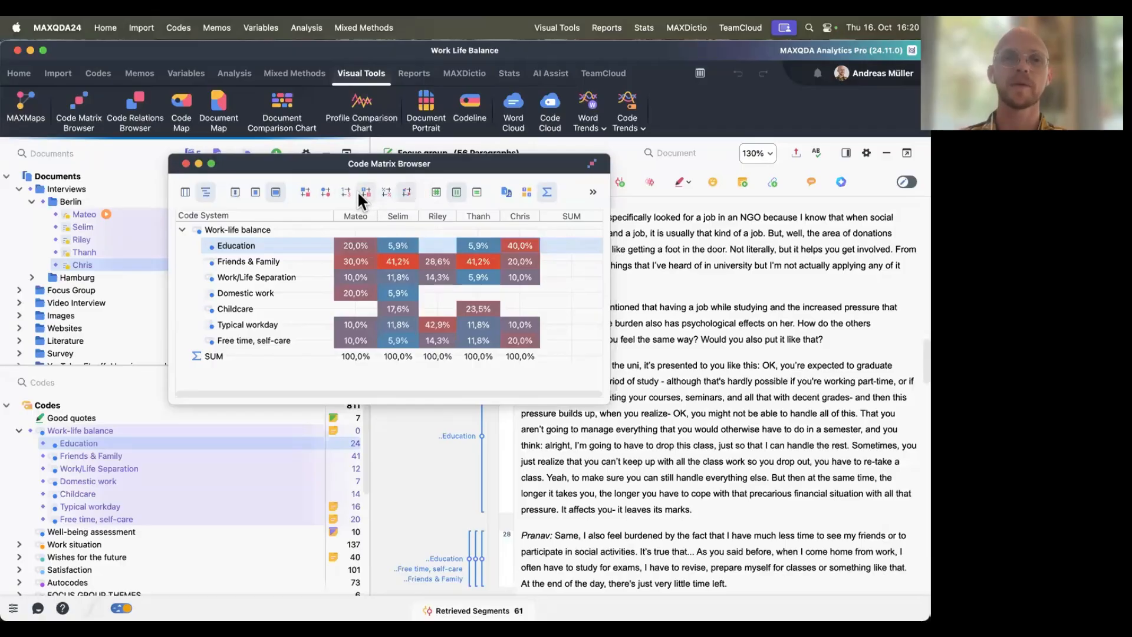
click(305, 193)
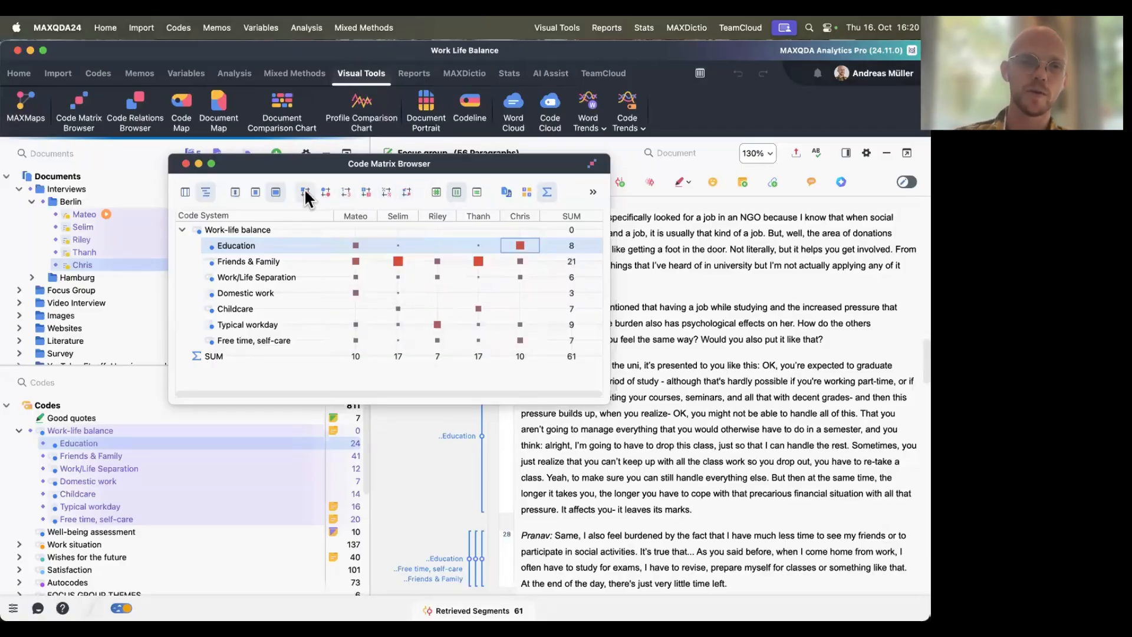
click(368, 192)
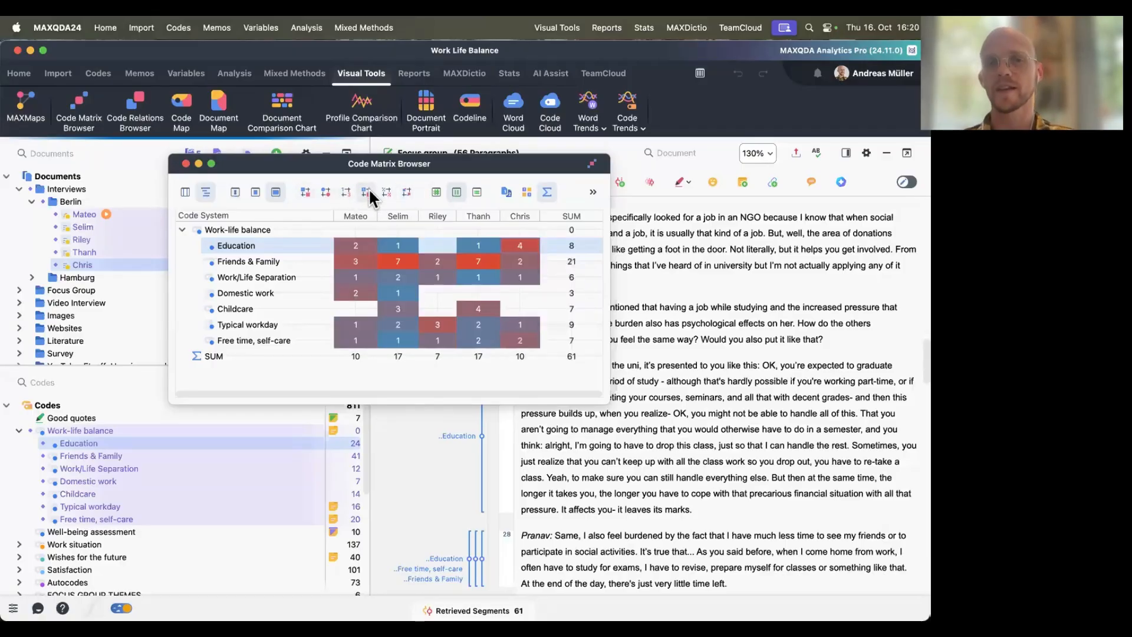
click(313, 193)
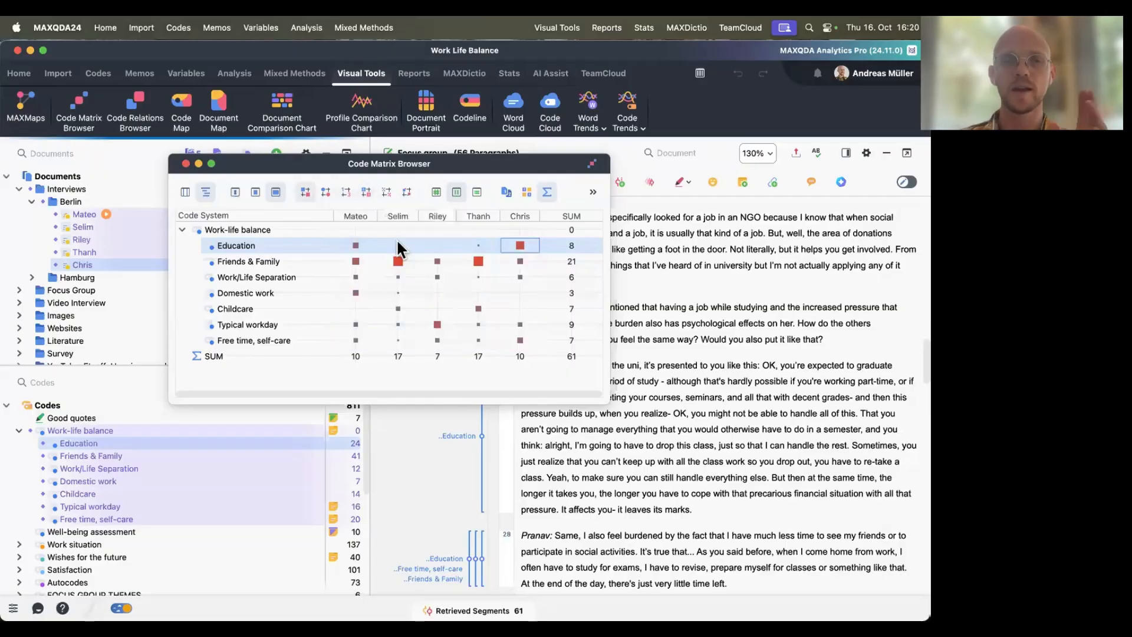
click(367, 192)
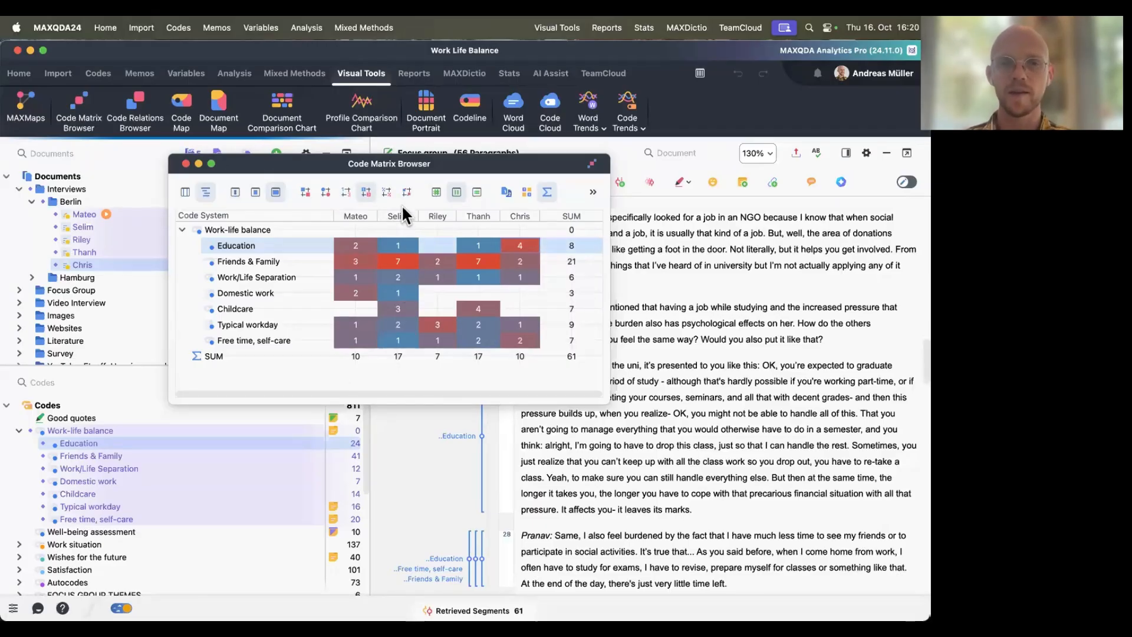
Step: Uncover the retrieved segments and read the second interview's Domestic work segment and the fifth interview's Education segments
click(400, 296)
drag(467, 164, 324, 114)
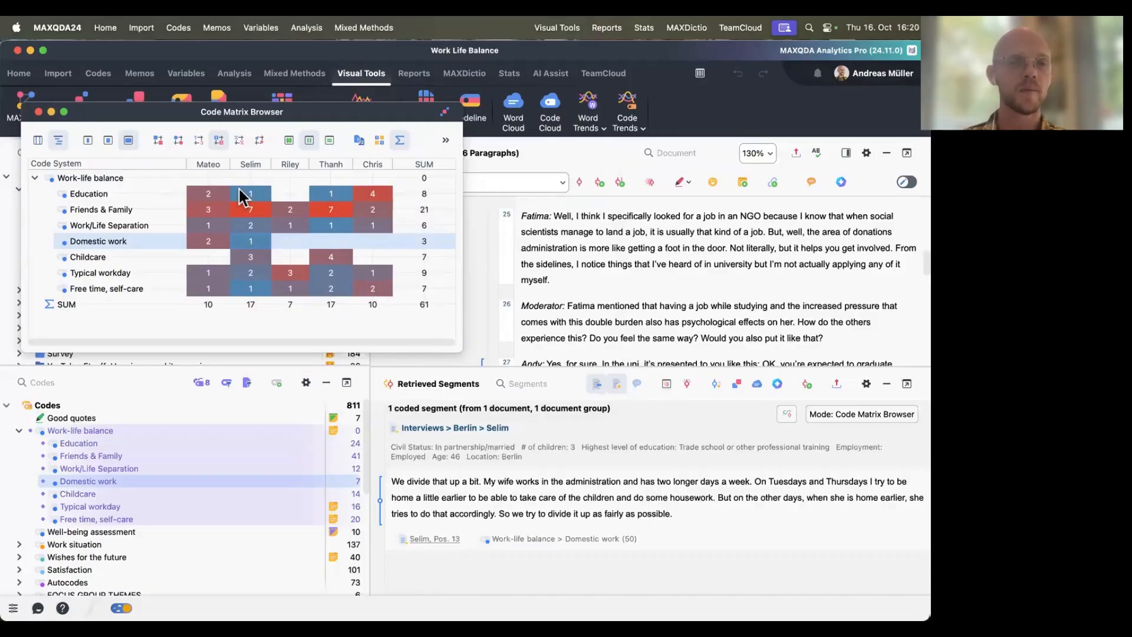
click(377, 196)
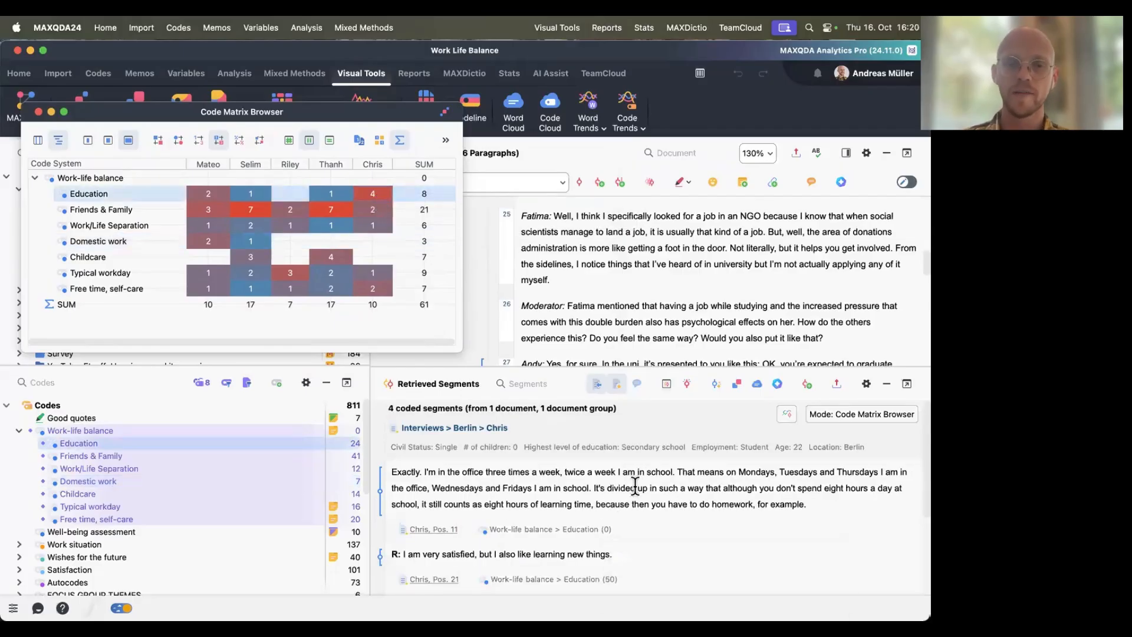
scroll(635, 485, down, 4)
scroll(635, 485, up, 4)
scroll(635, 485, down, 2)
scroll(635, 485, down, 1)
scroll(635, 485, up, 3)
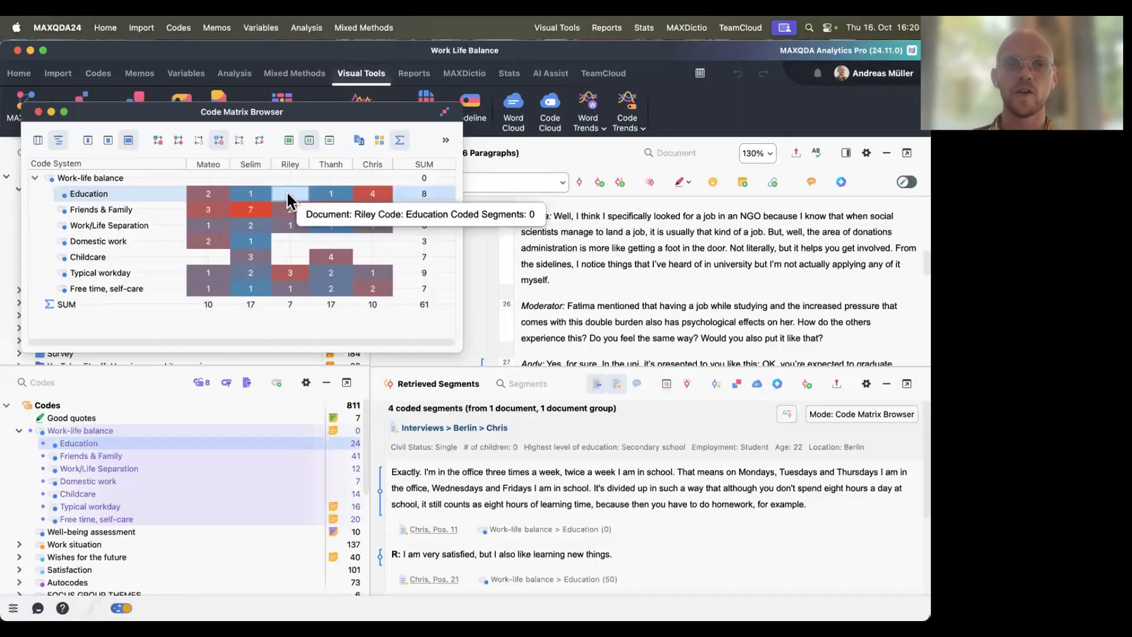
Step: Retrieve the Education segments of the fifth interview and the Childcare segments of the fourth interview from the matrix
click(328, 210)
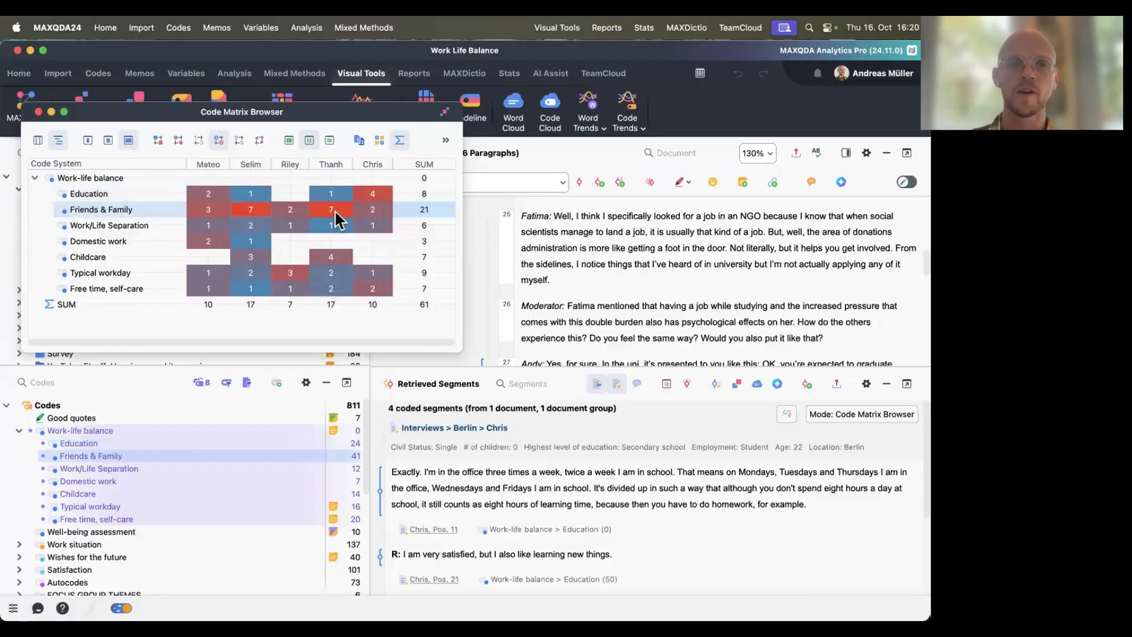
click(382, 195)
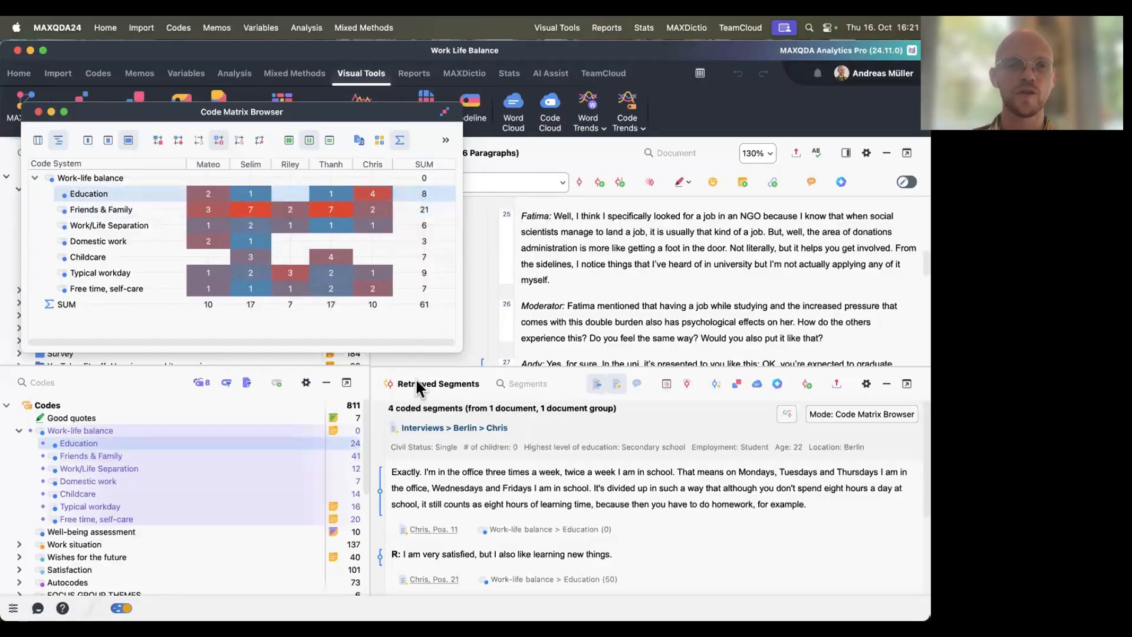
click(330, 258)
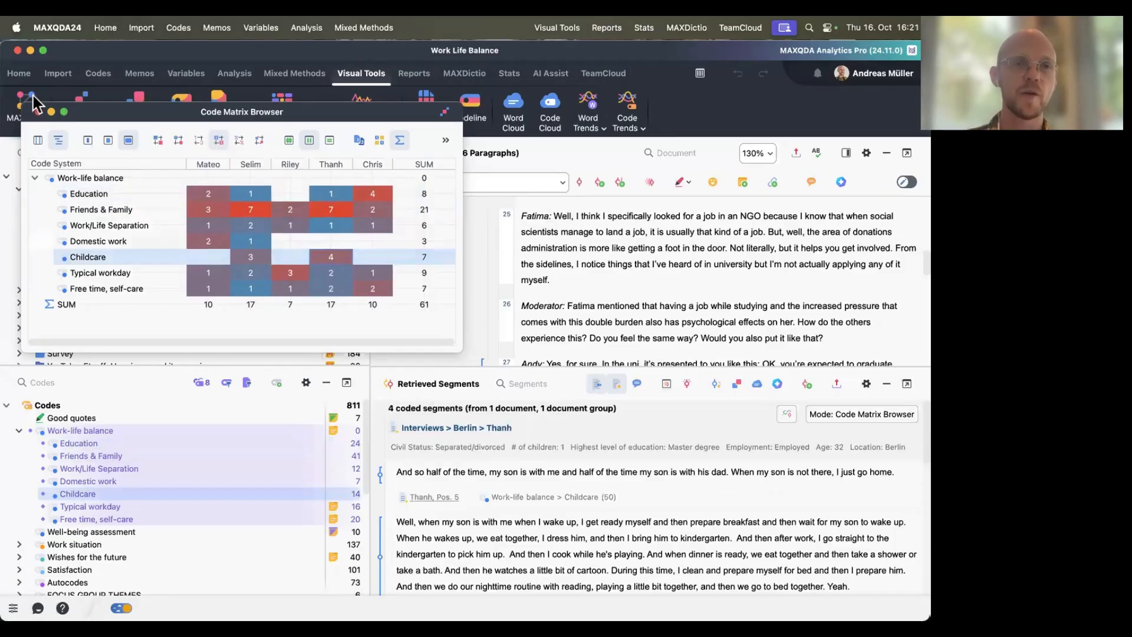
Step: Reset the current activations and activate the Work-life balance, Well-being assessment, Work situation and Wishes for the future codes
key(super+shift+o)
click(100, 433)
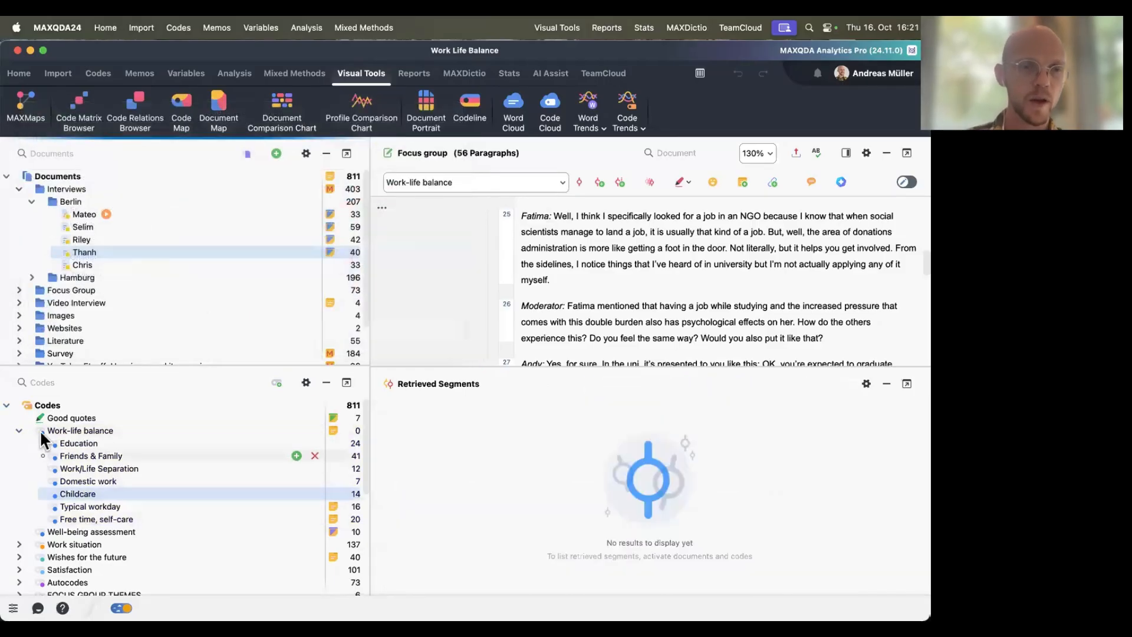
click(30, 430)
click(31, 532)
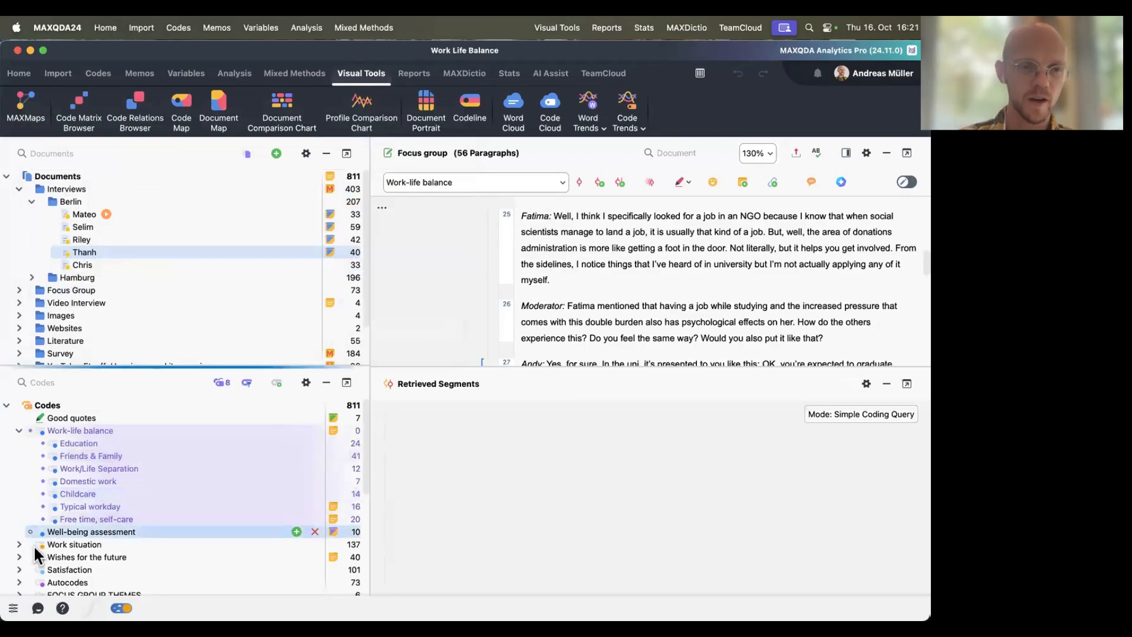
click(31, 544)
click(31, 556)
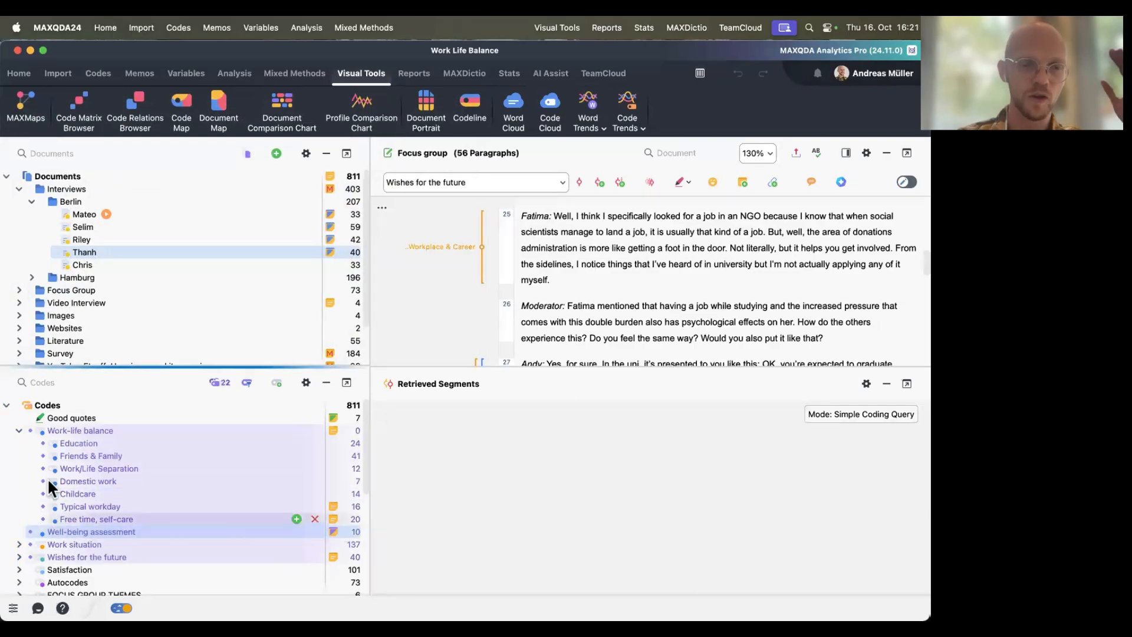
Step: Activate the Interviews group, create a Code Matrix Browser with documents as columns and only activated codes, and enlarge its window
click(79, 112)
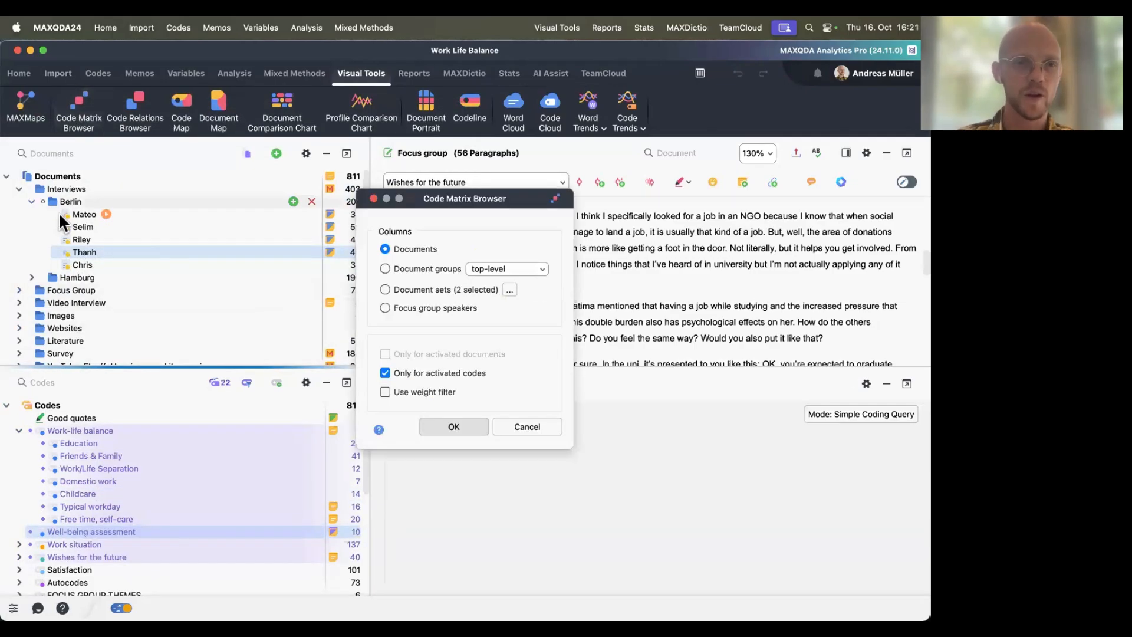
click(18, 189)
click(30, 188)
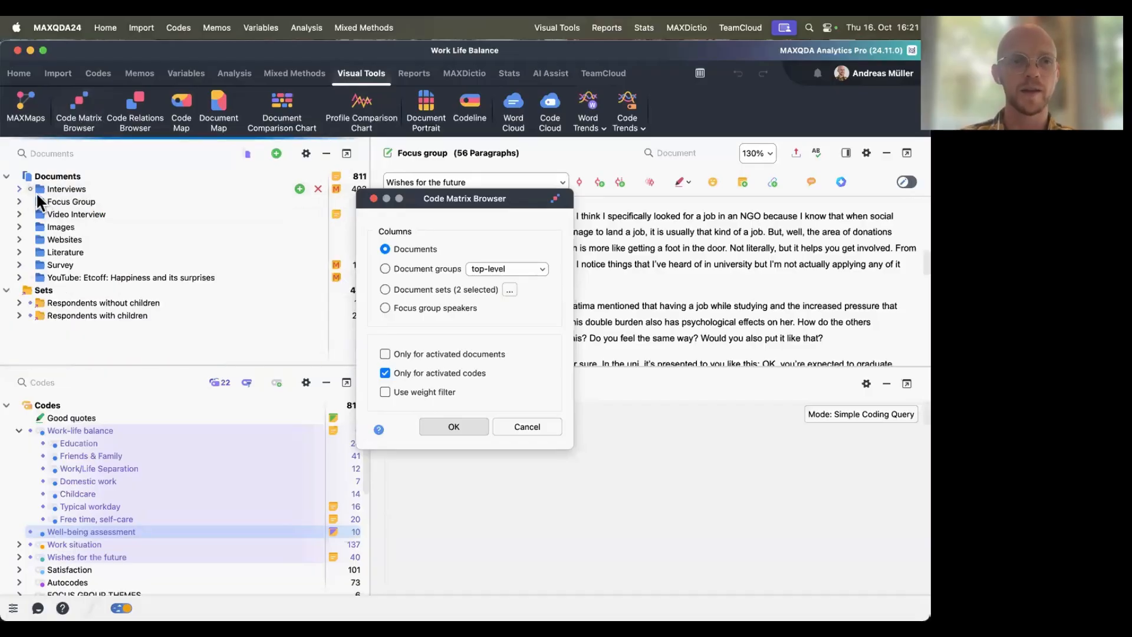
click(453, 425)
drag(460, 350, 929, 619)
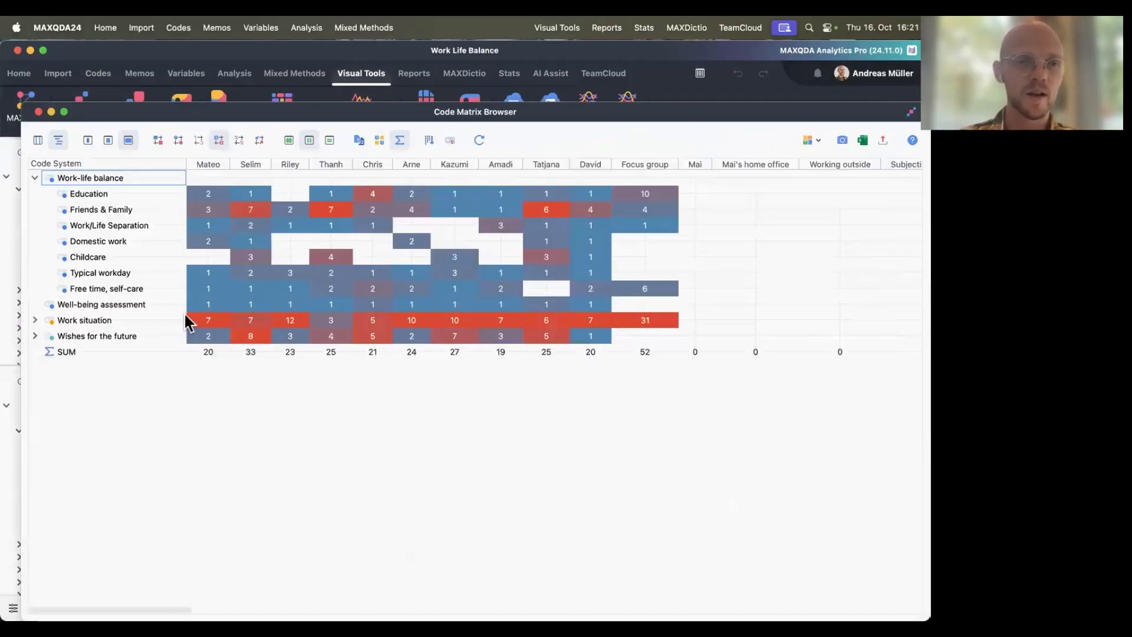
Step: Collapse the Work-life balance subcodes in the matrix and display the nodes as squares
click(34, 178)
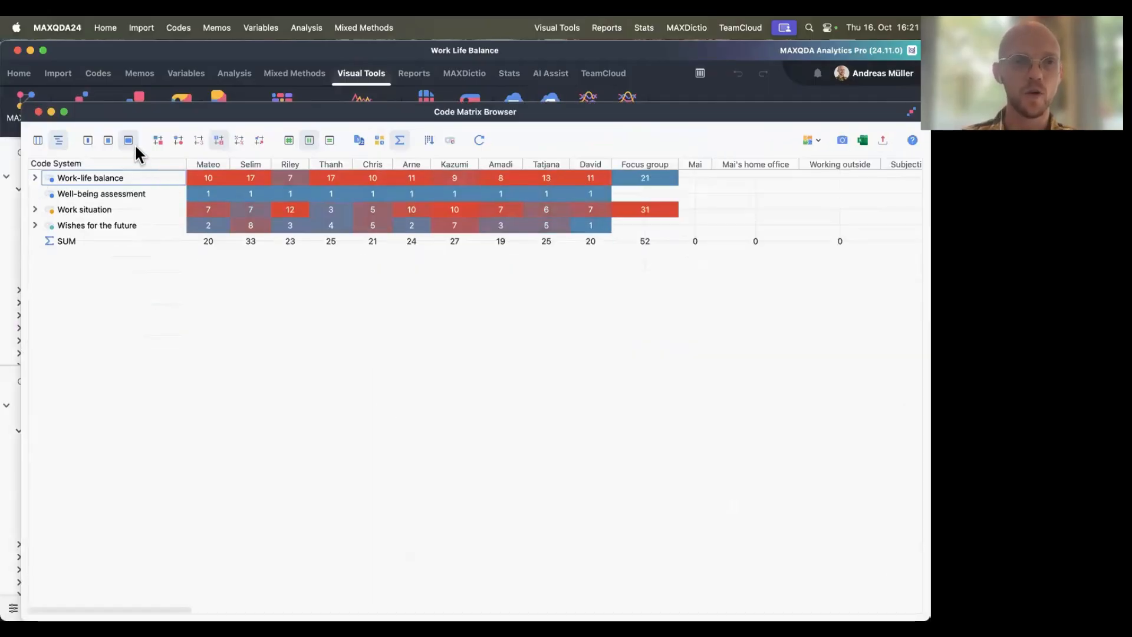
click(158, 140)
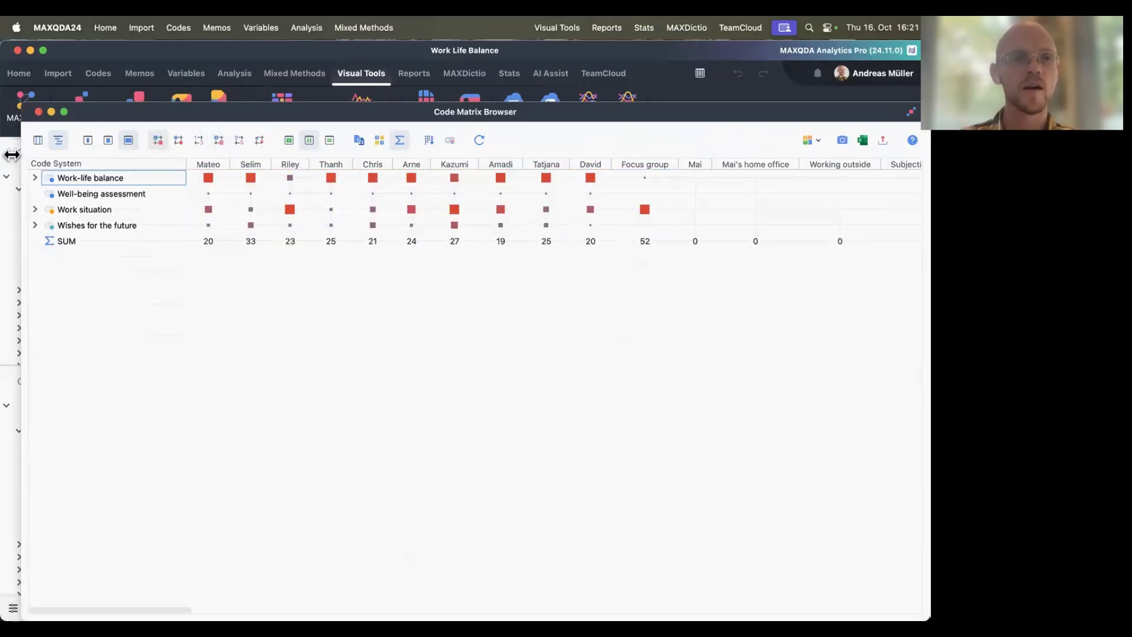
click(34, 178)
click(35, 178)
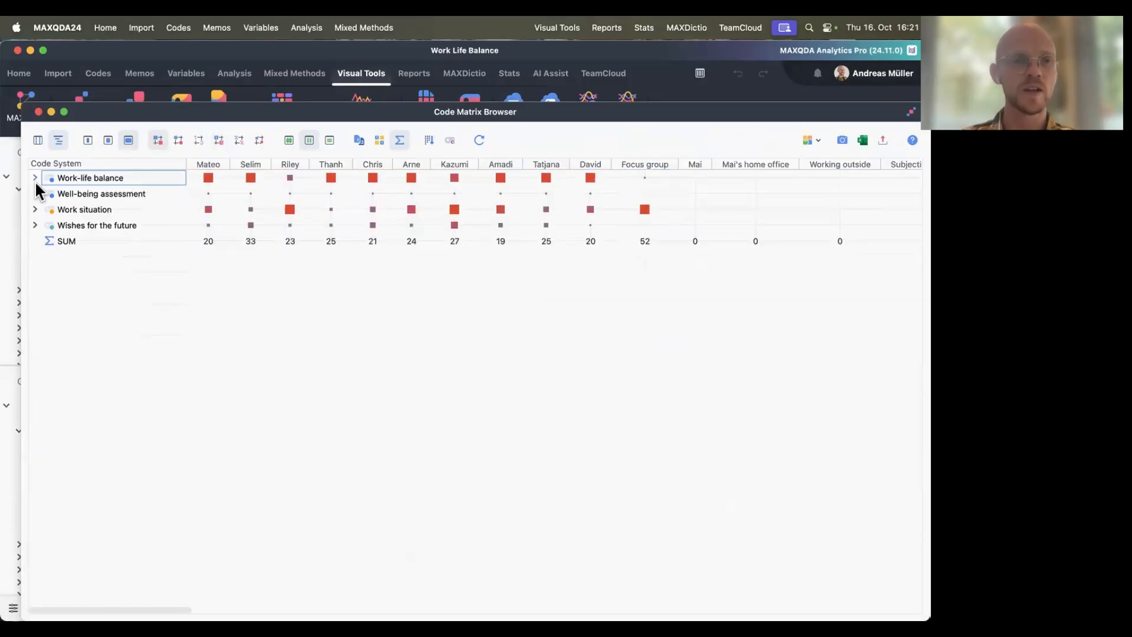
Step: Expand and collapse the Work situation and Wishes for the future codes to look at their subcodes
click(35, 209)
click(35, 209)
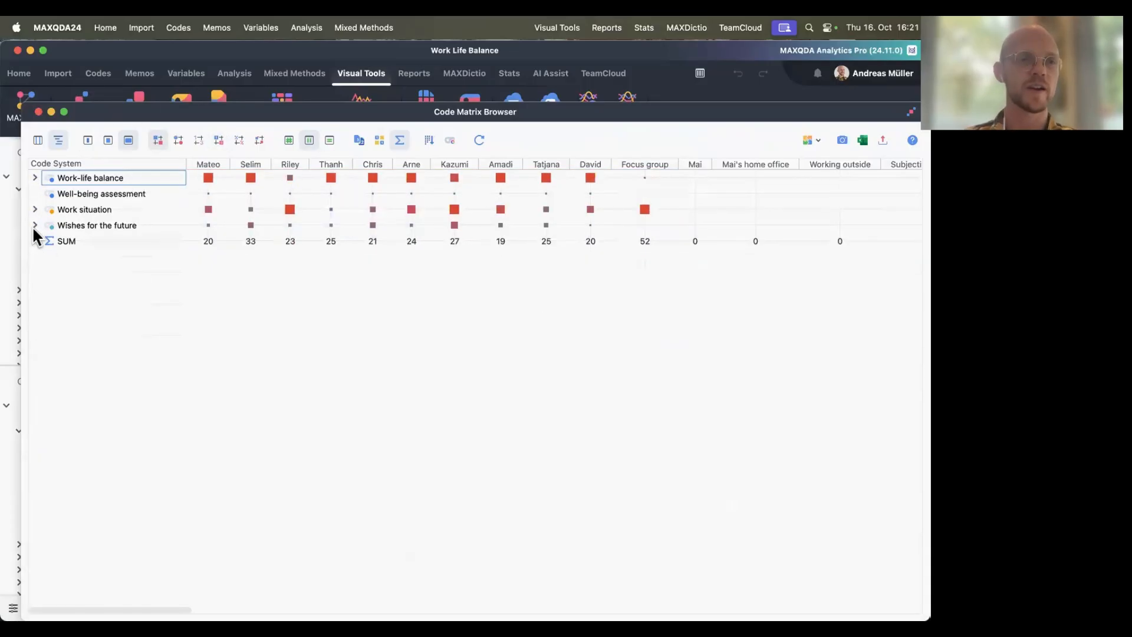
click(34, 225)
click(34, 225)
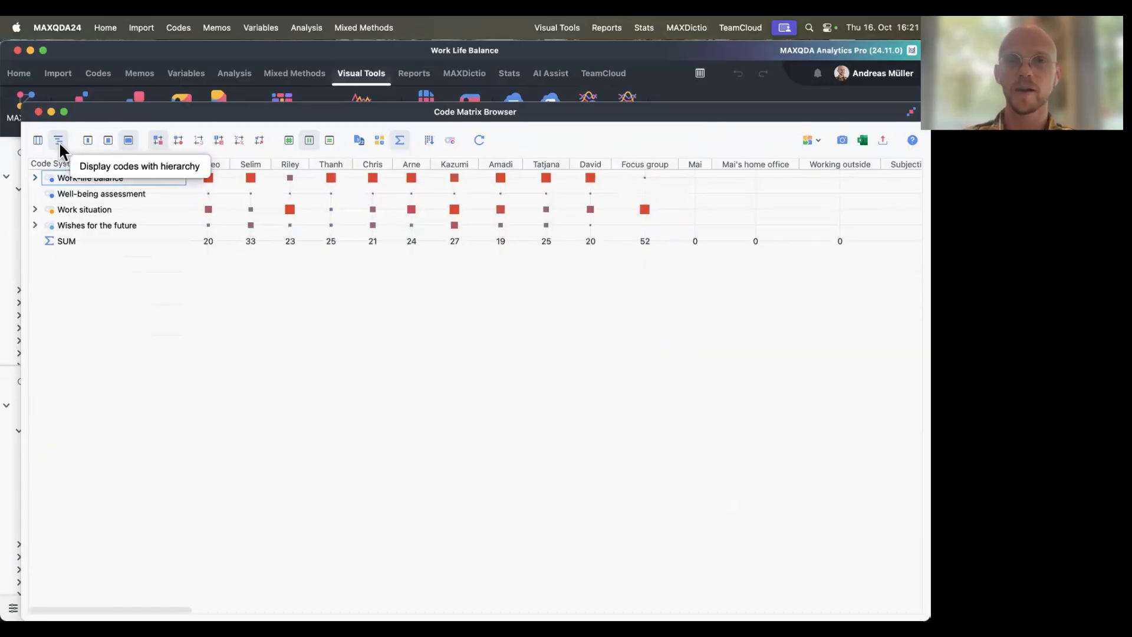
Step: Display the codes without hierarchy, restore the hierarchy with the Work-life balance subcodes expanded, and look across all document columns
click(59, 142)
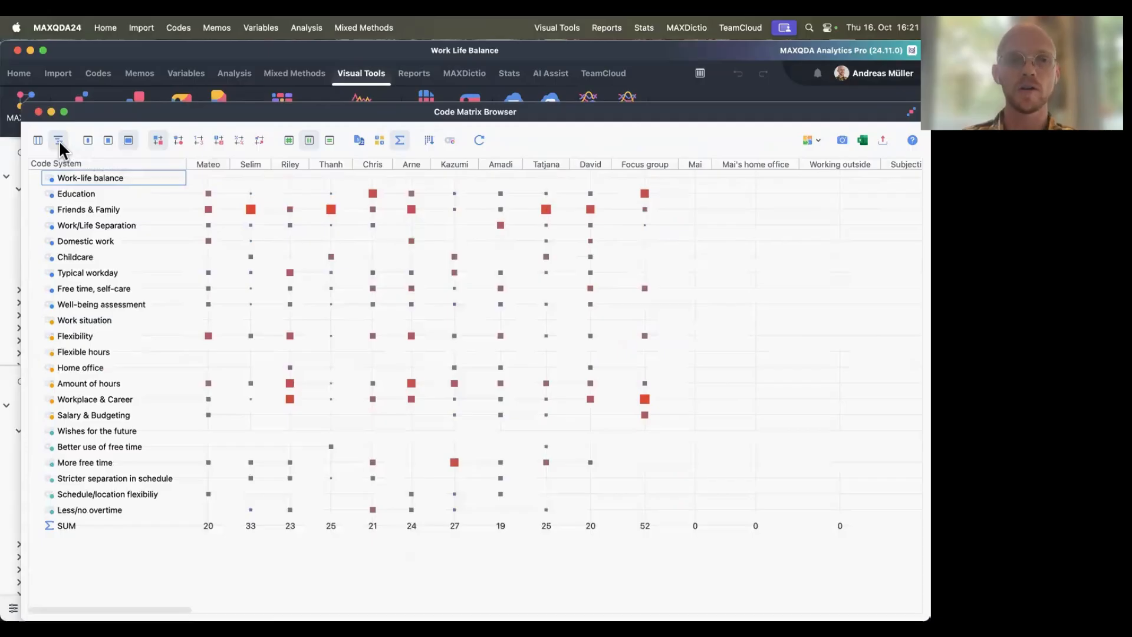
click(58, 140)
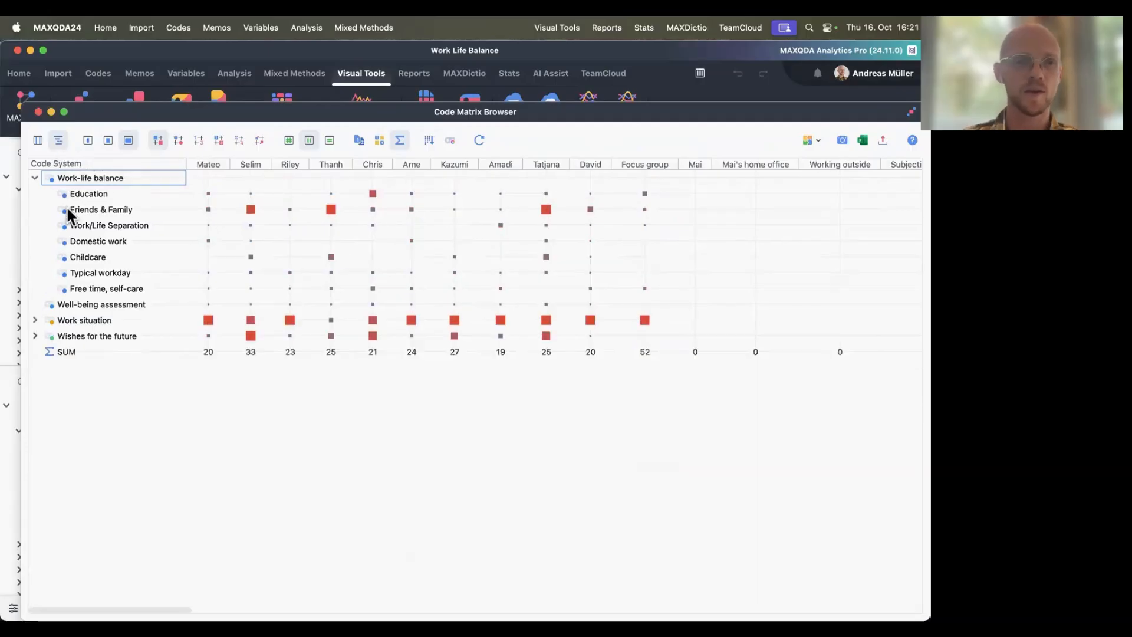
click(34, 178)
click(35, 179)
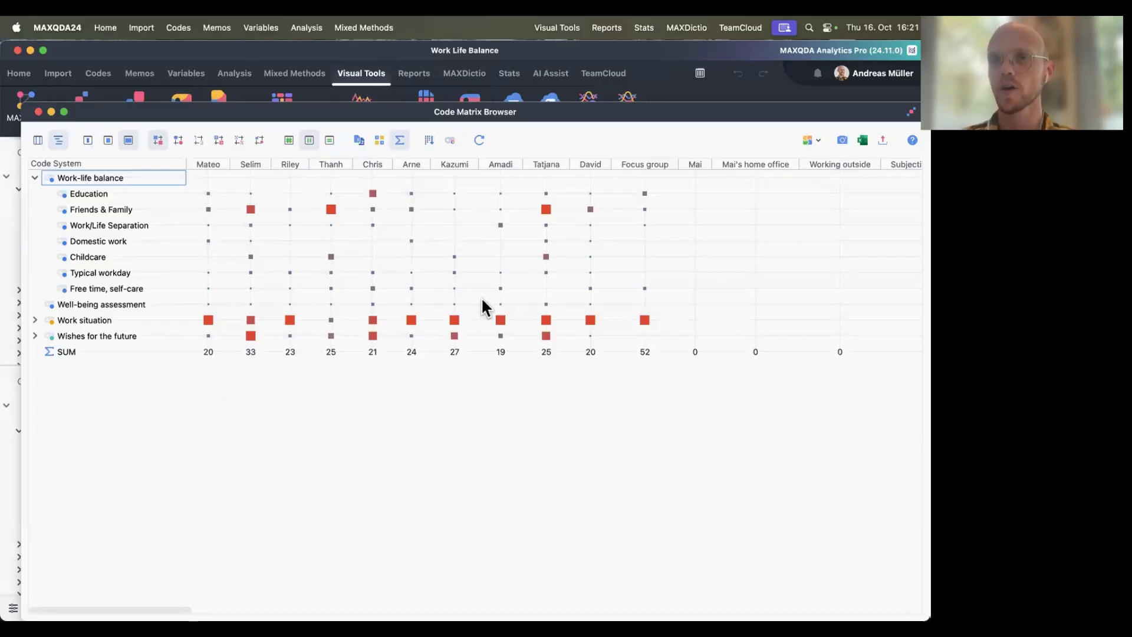
scroll(481, 306, right, 10)
scroll(481, 306, left, 10)
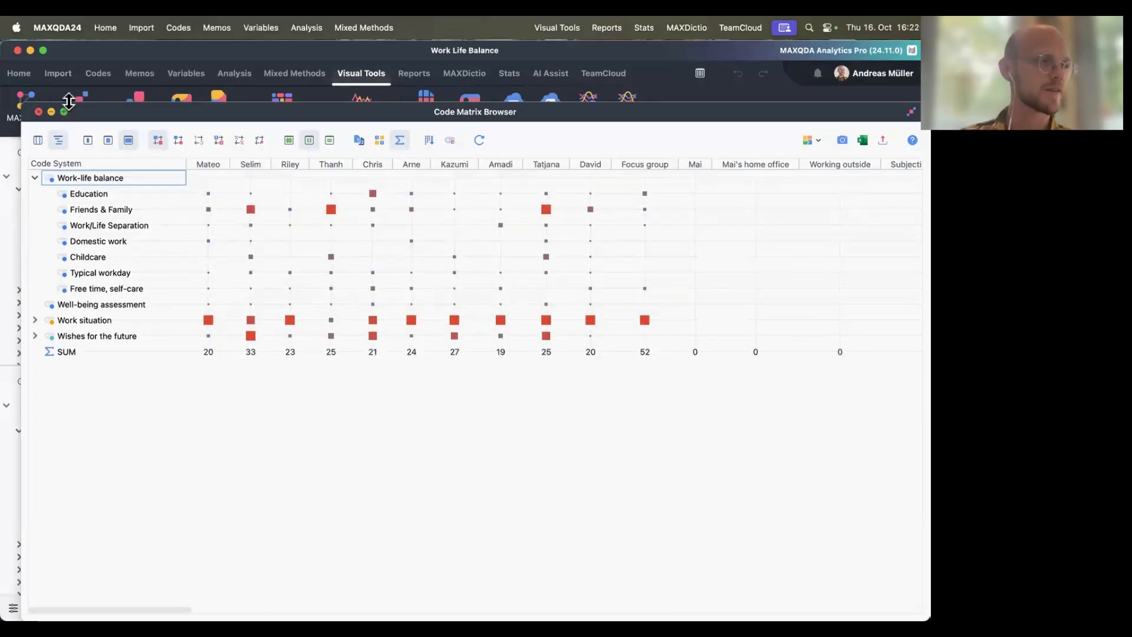
Step: Close the Code Matrix Browser and reset all code and document activations
click(39, 112)
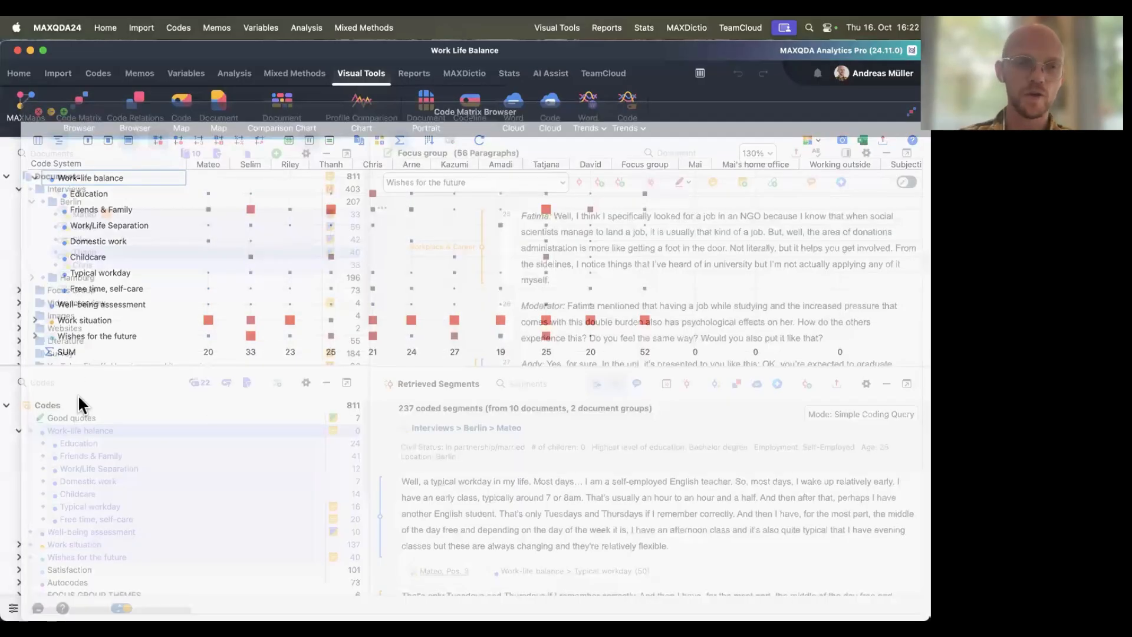
click(205, 379)
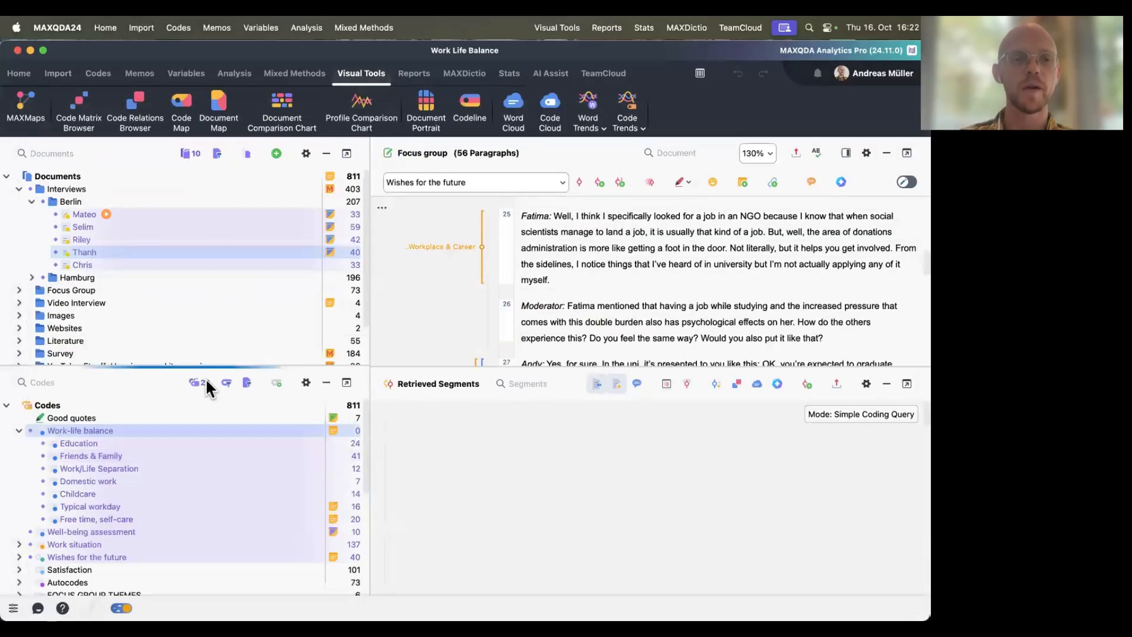
click(189, 153)
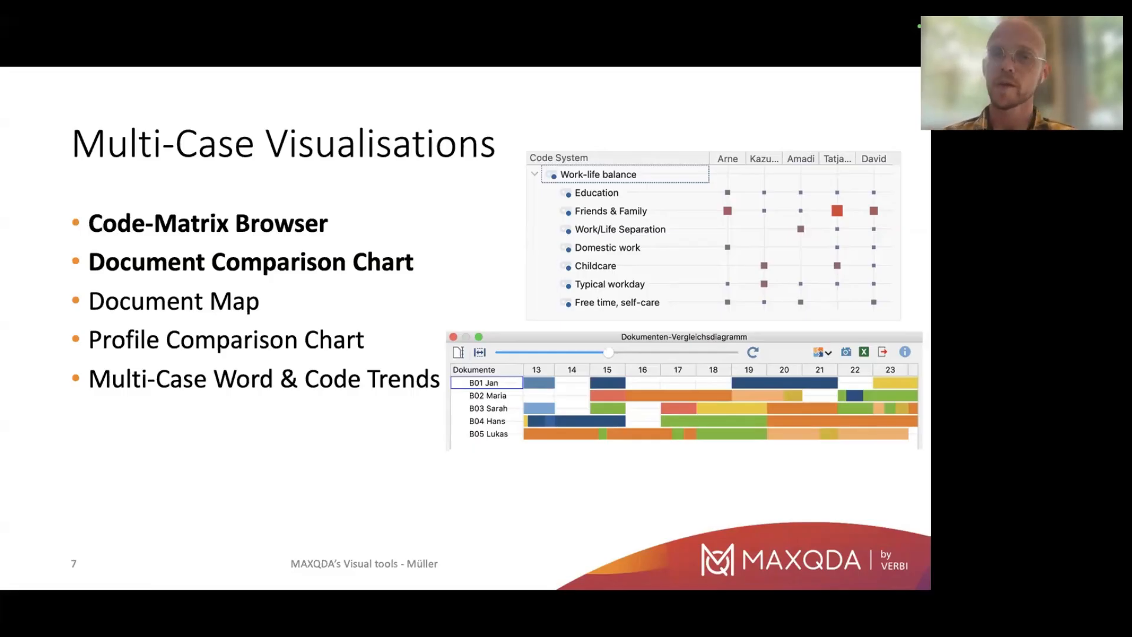
key(Left)
key(Left)
key(Left)
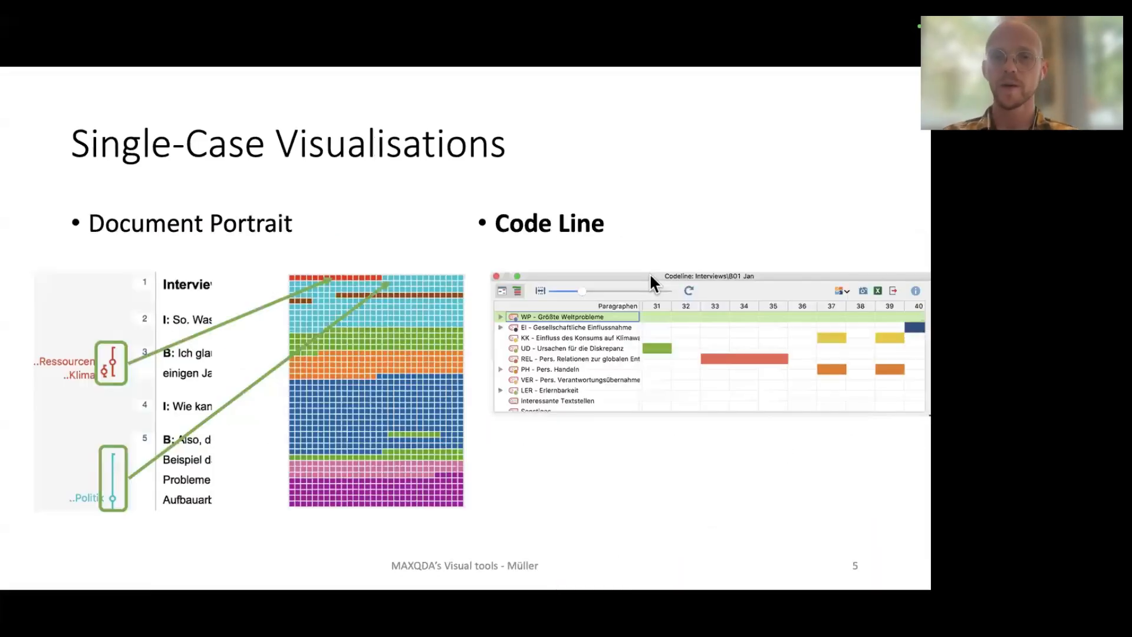
key(Right)
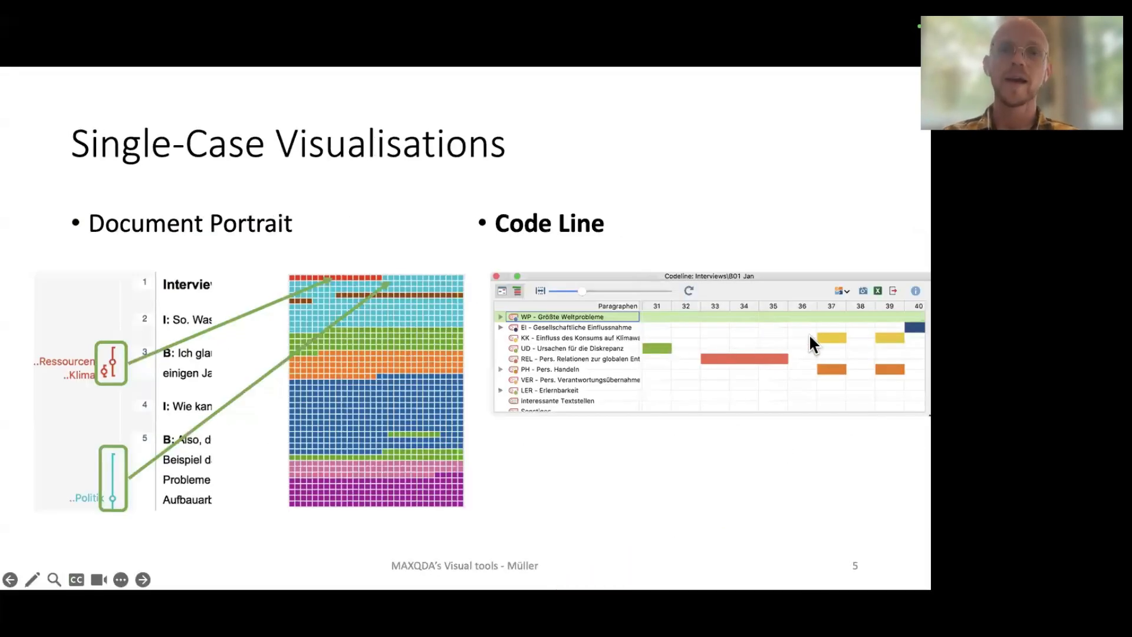
key(Right)
key(Right)
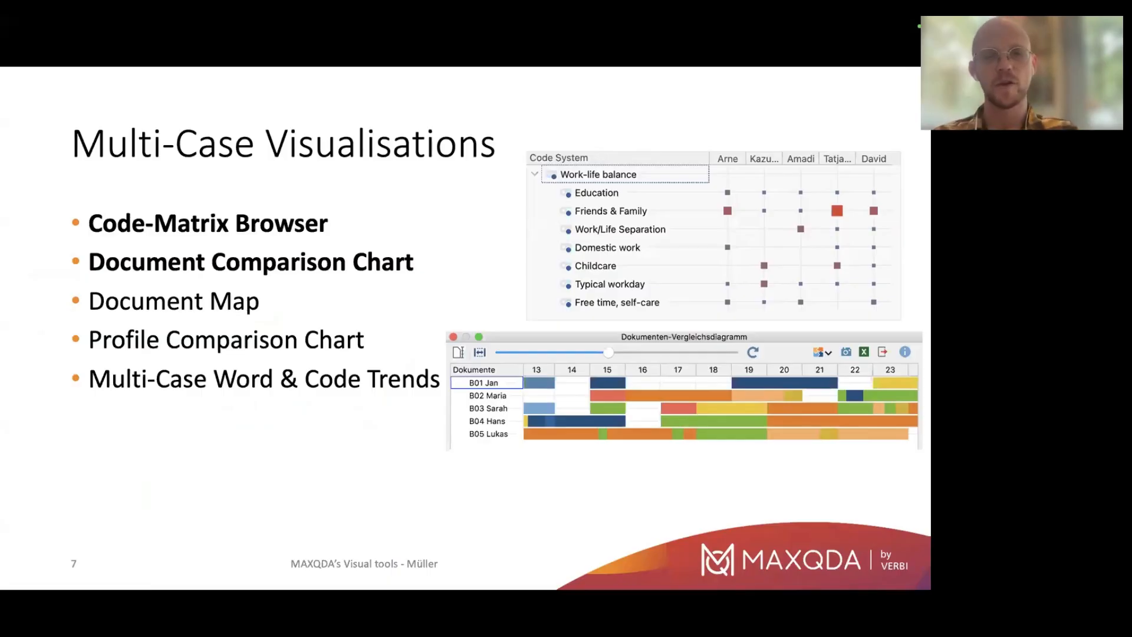
Step: Switch to MAXQDA and activate all documents in the Berlin interview group
key(super+Tab)
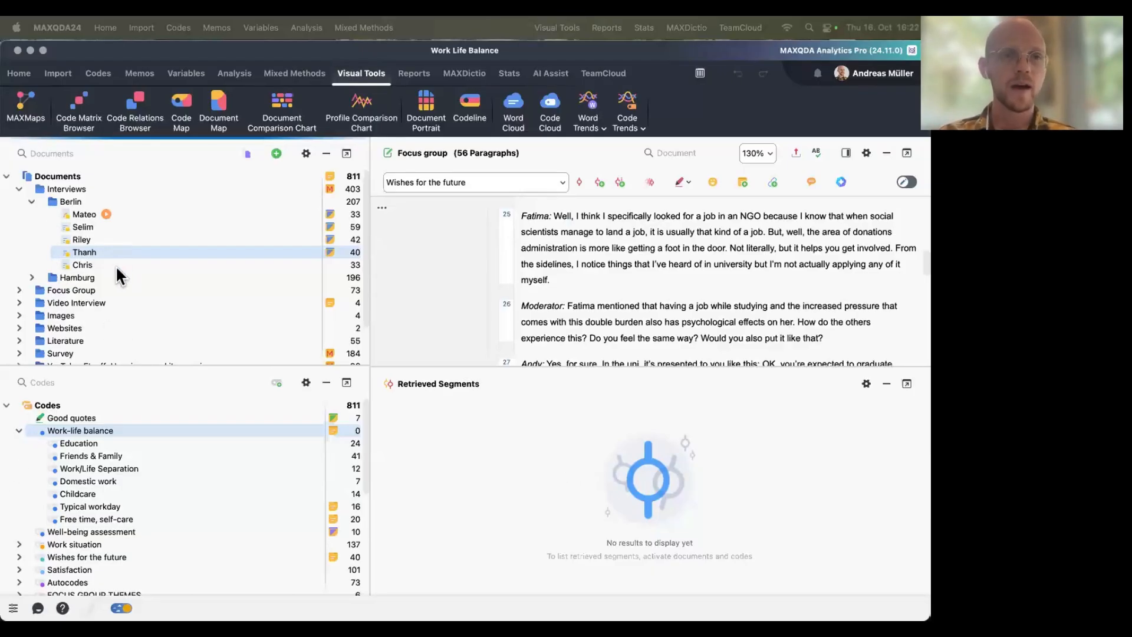
super+click(44, 198)
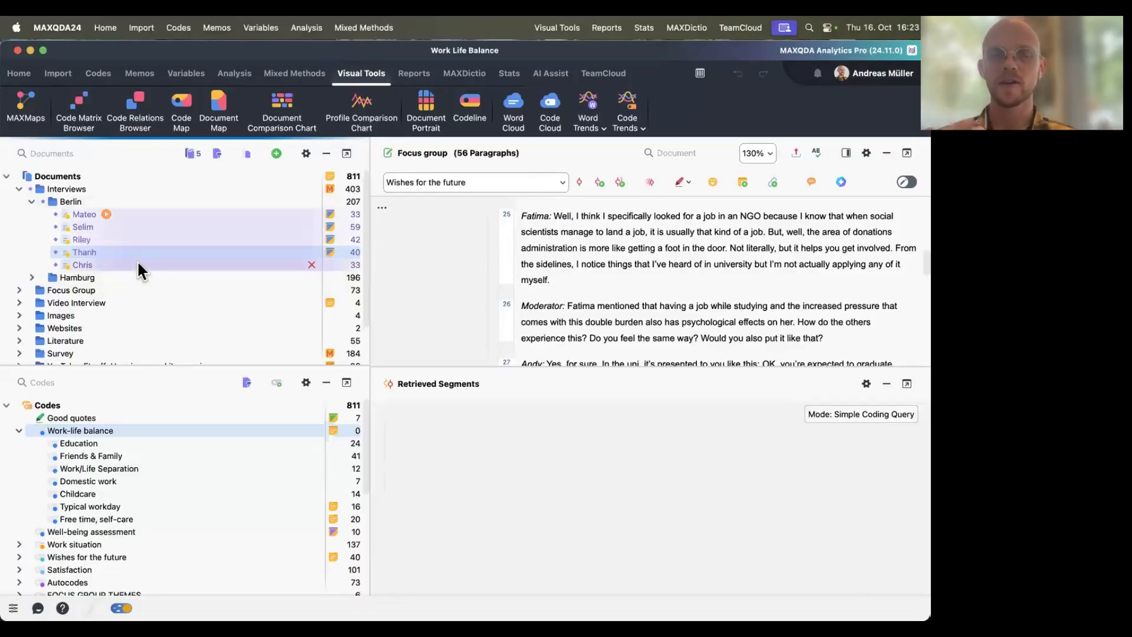
mouse_move(137, 260)
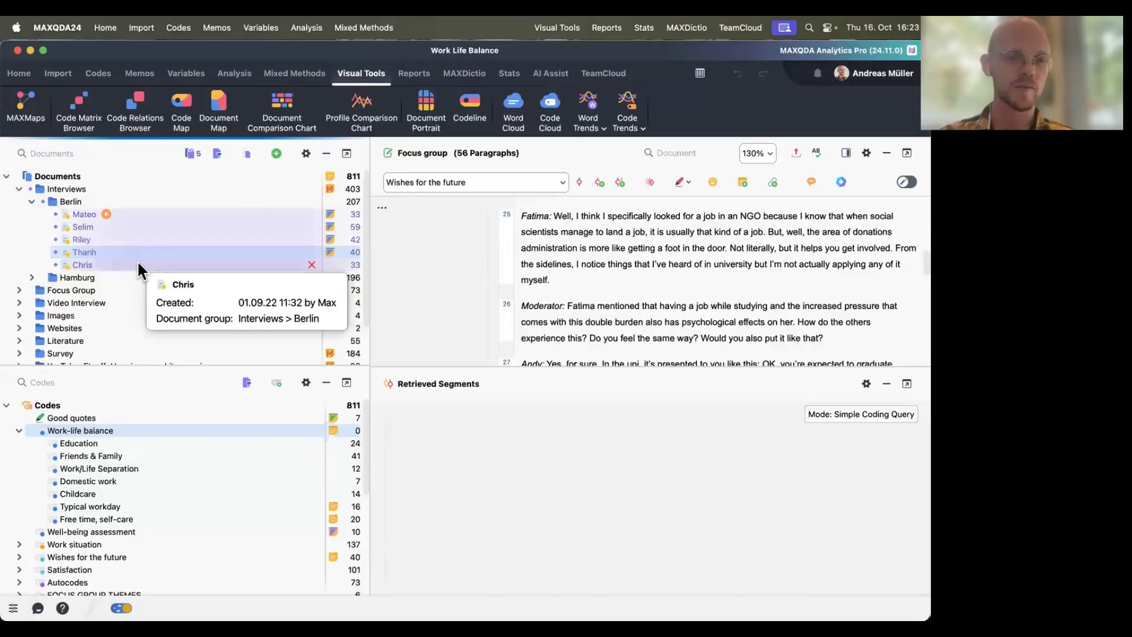
Step: Activate the Work-life balance, Work situation, Wishes for the future and Well-being assessment codes, including their subcodes
super+click(29, 428)
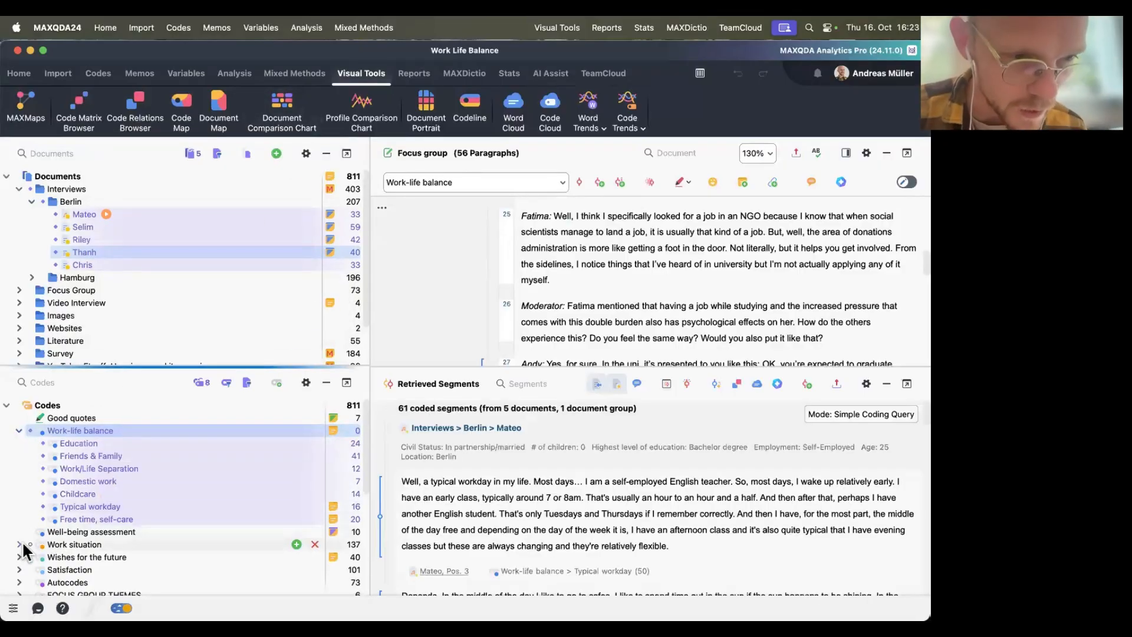
click(20, 543)
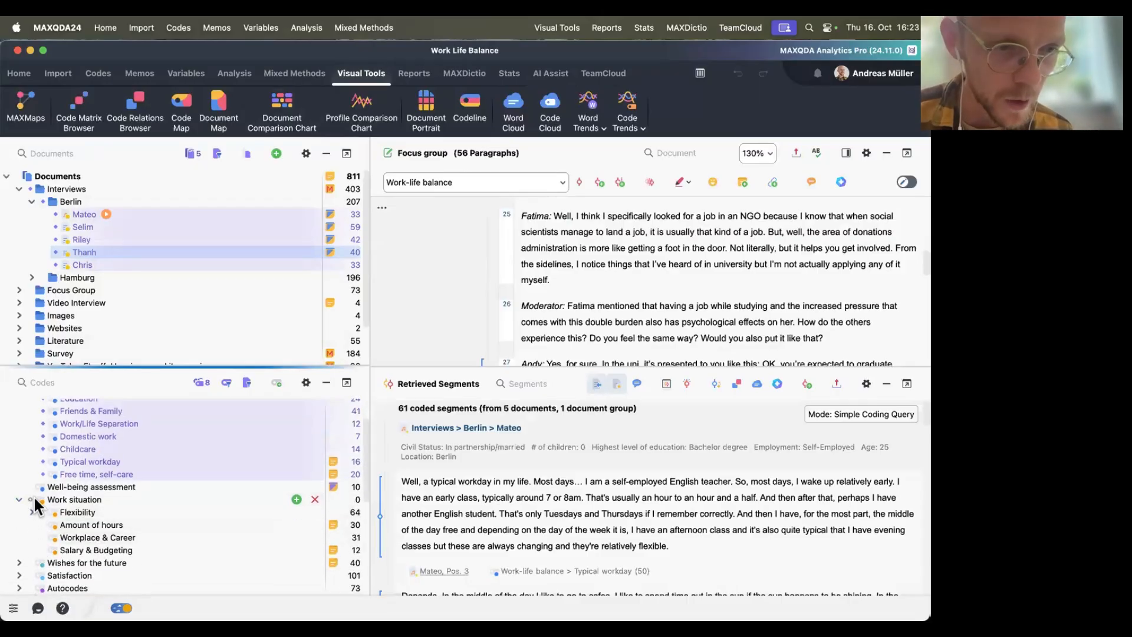
super+click(32, 499)
click(29, 561)
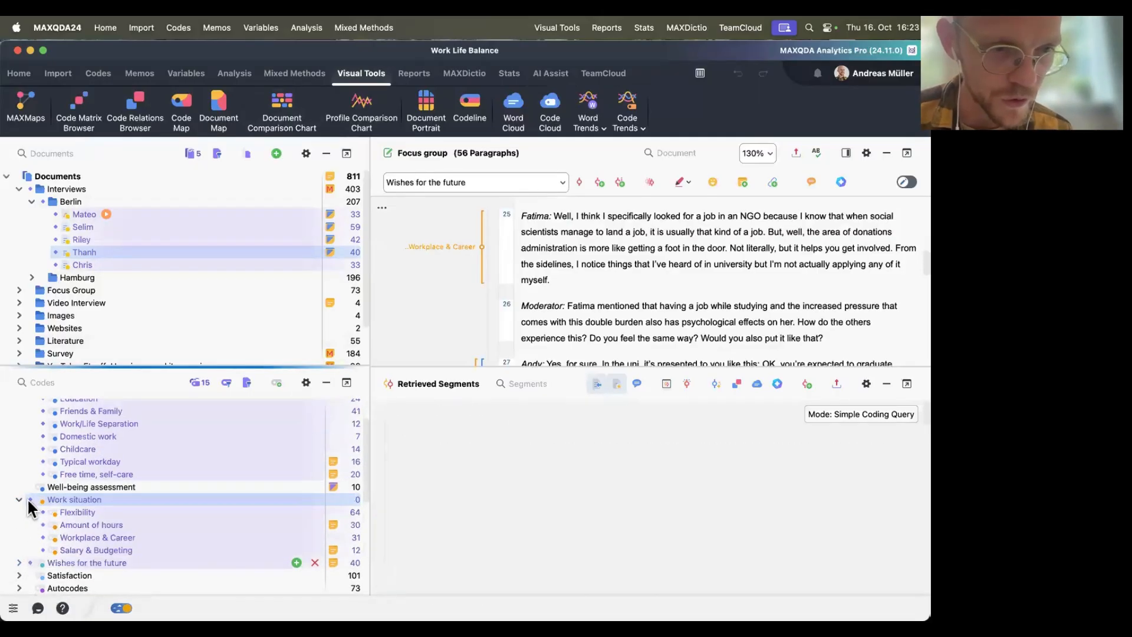
click(34, 486)
Step: Change the colour of the Education subcode under Work-life balance to red
scroll(137, 469, up, 3)
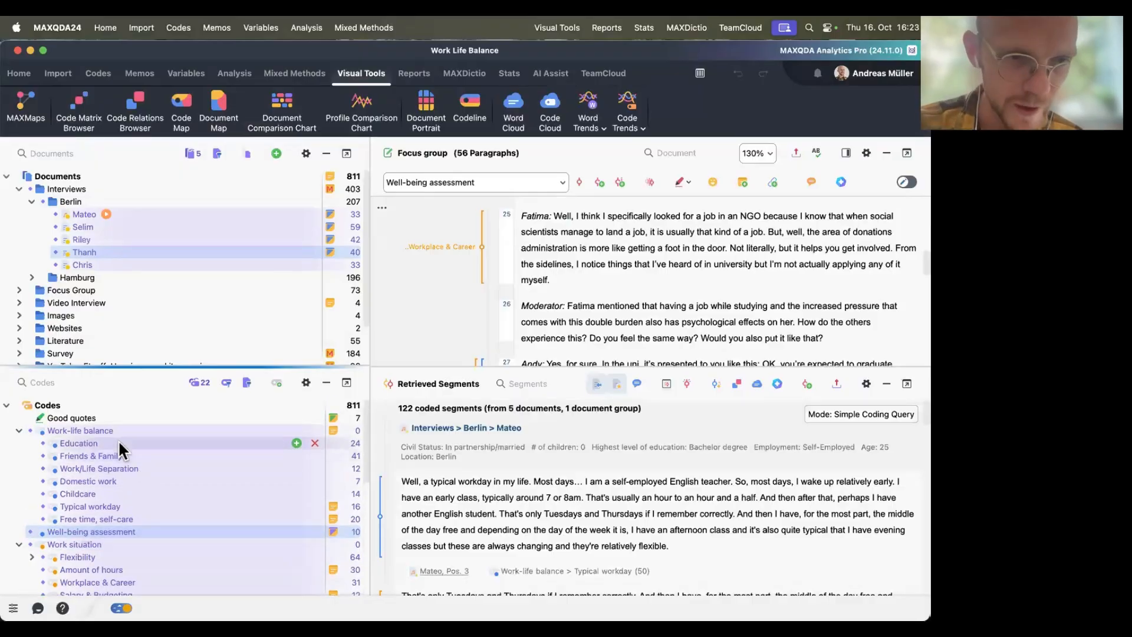
right_click(118, 442)
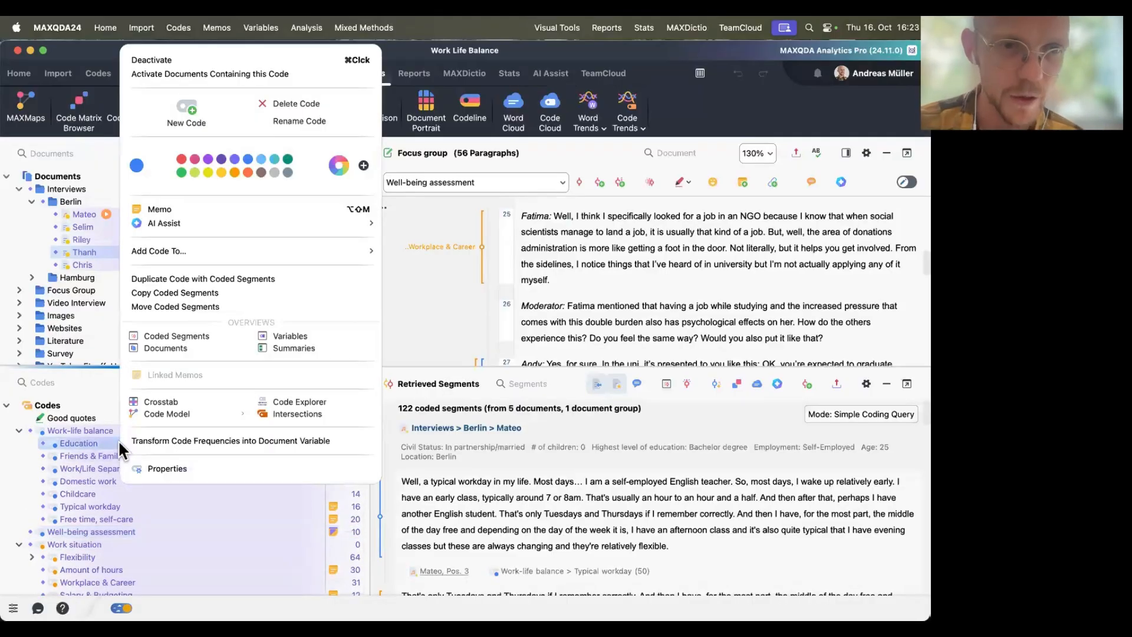
click(179, 160)
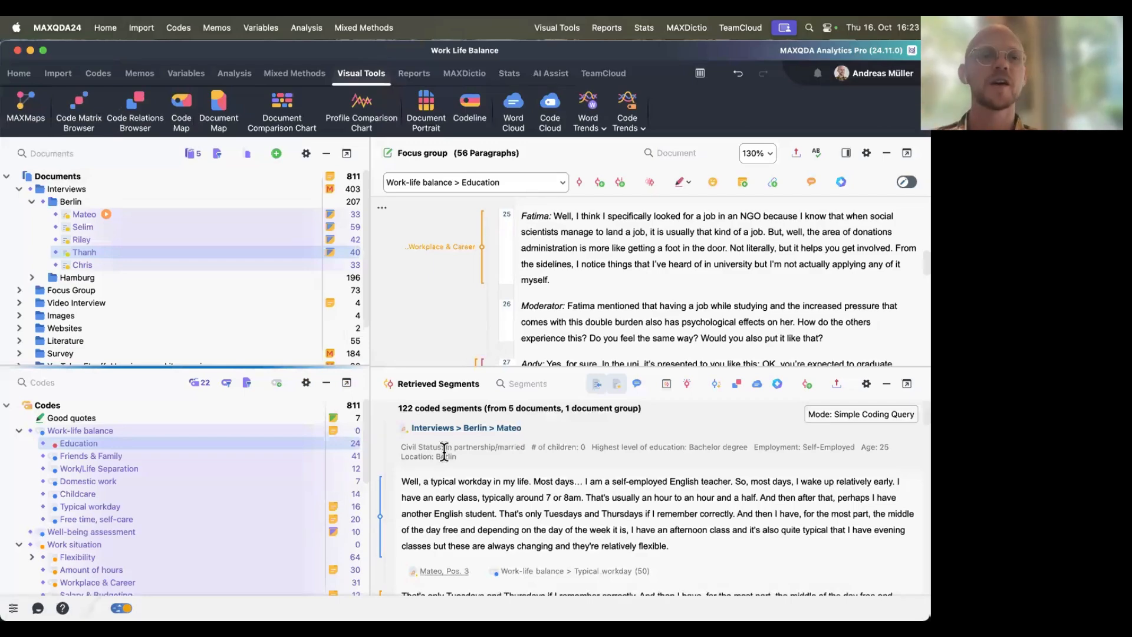
Step: Create a Document Comparison Chart of text and table documents for the activated documents and codes, and fit it to the window width
click(284, 113)
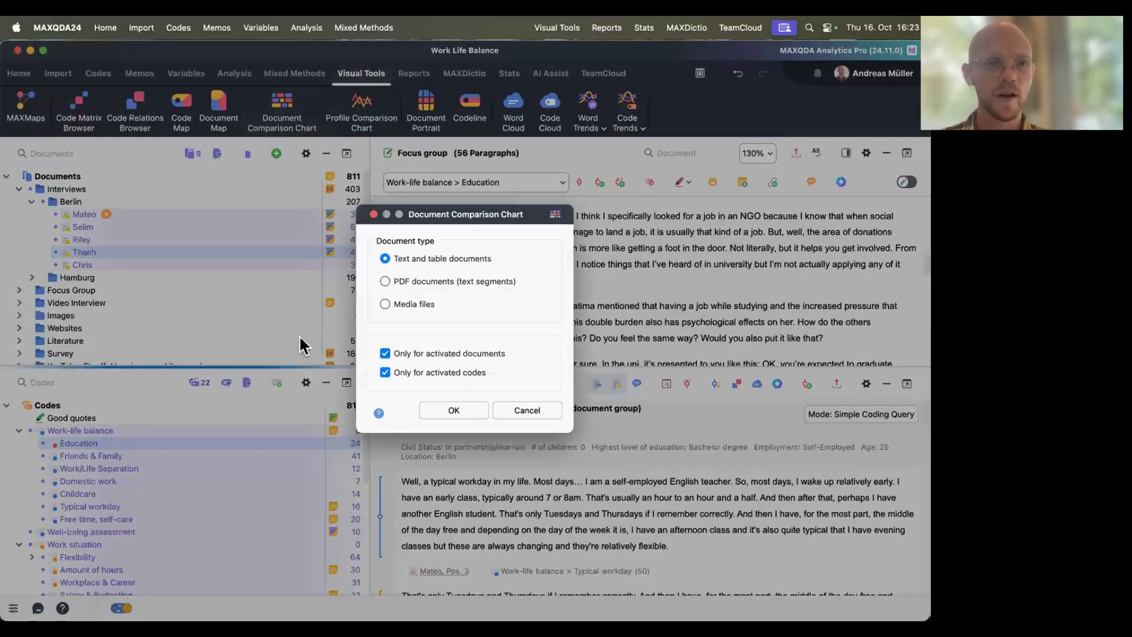
click(450, 409)
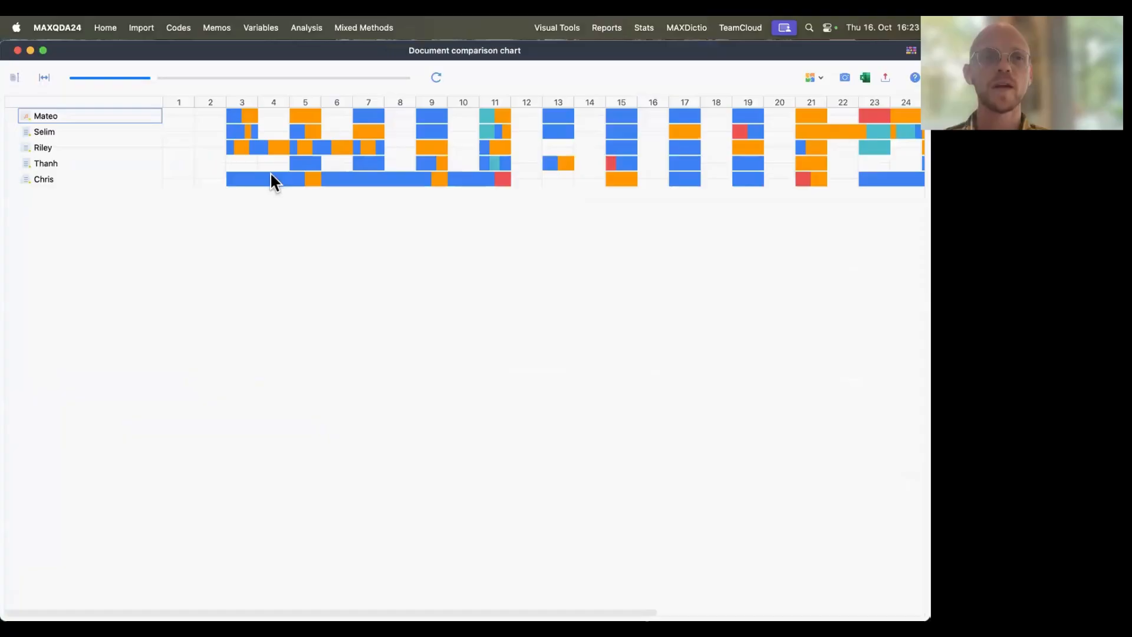
click(45, 77)
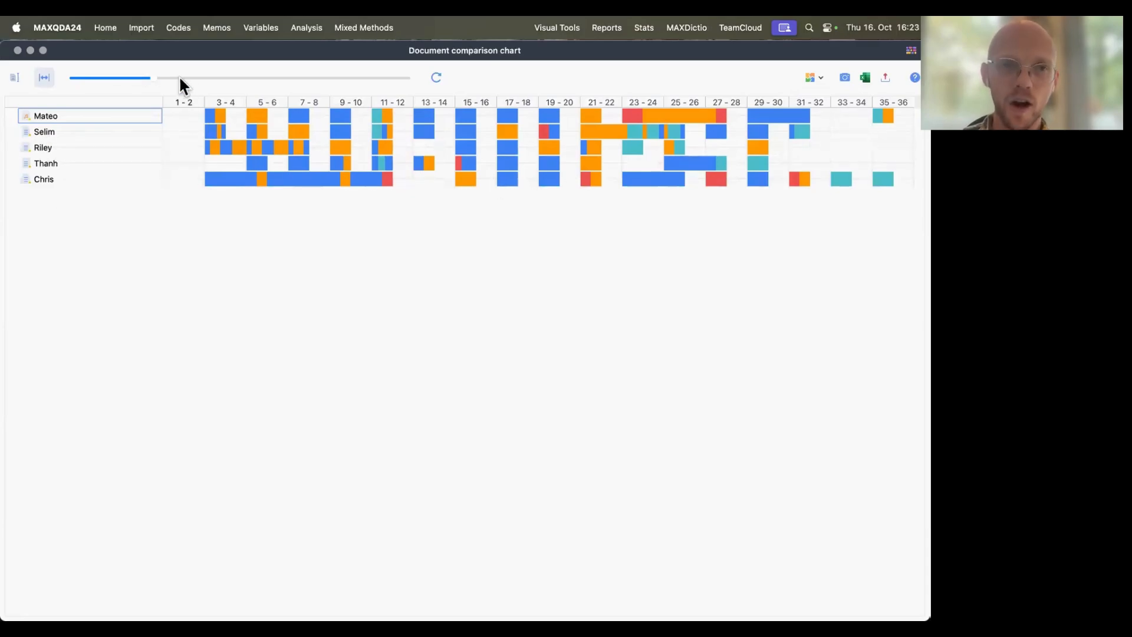
Step: Move the comparison chart aside to compare its colours with the code colours in the project, and restore its position
drag(295, 64, 417, 129)
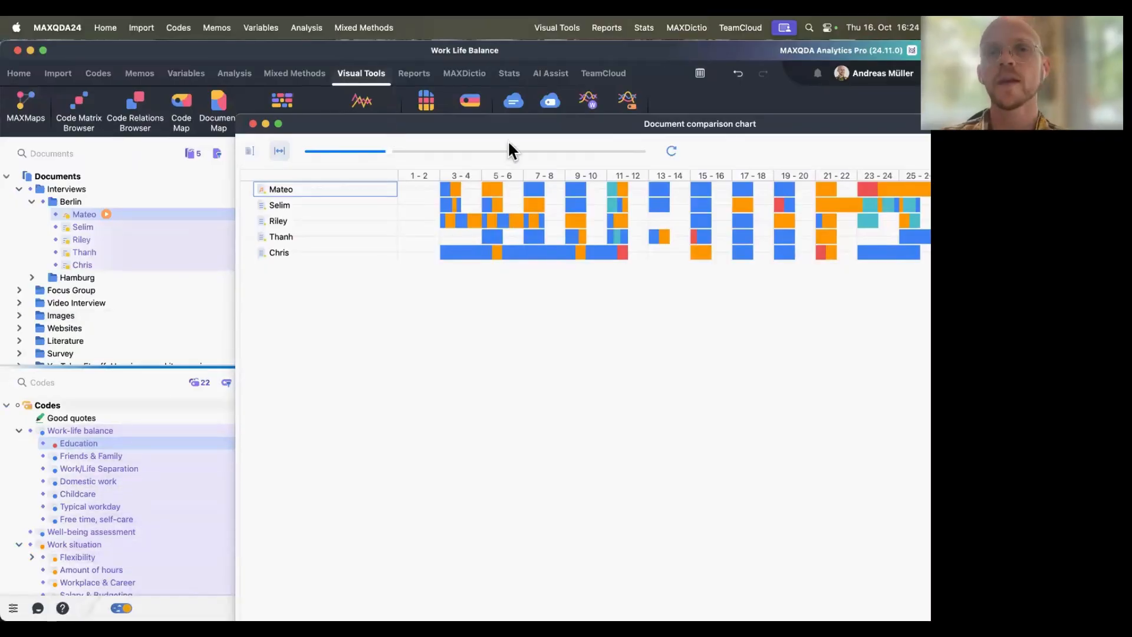
double_click(505, 125)
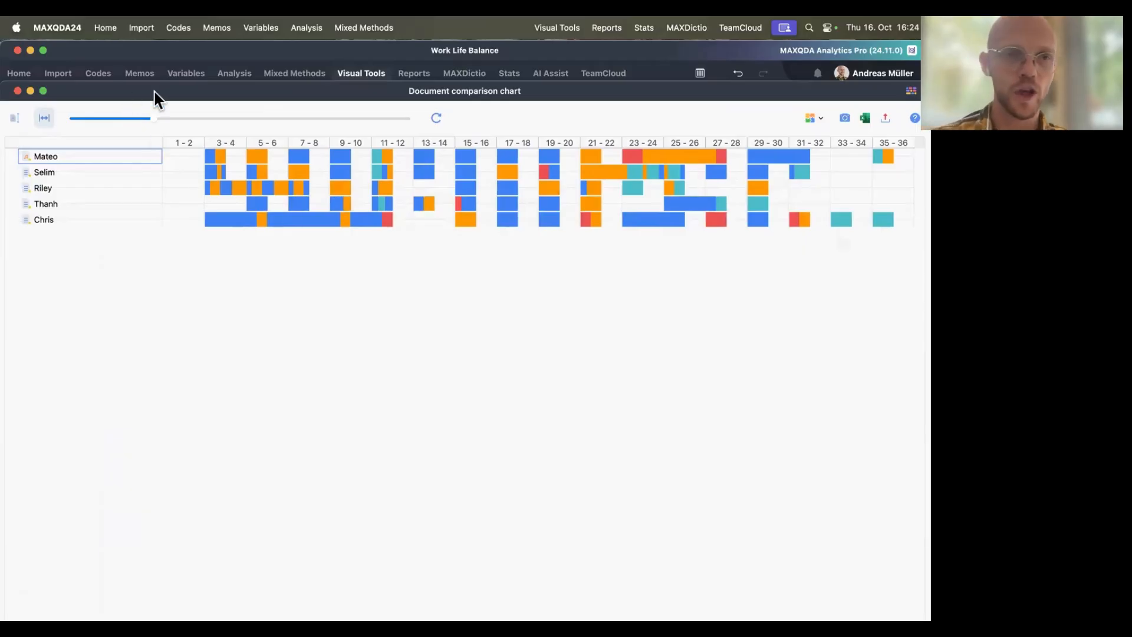
drag(129, 92, 275, 98)
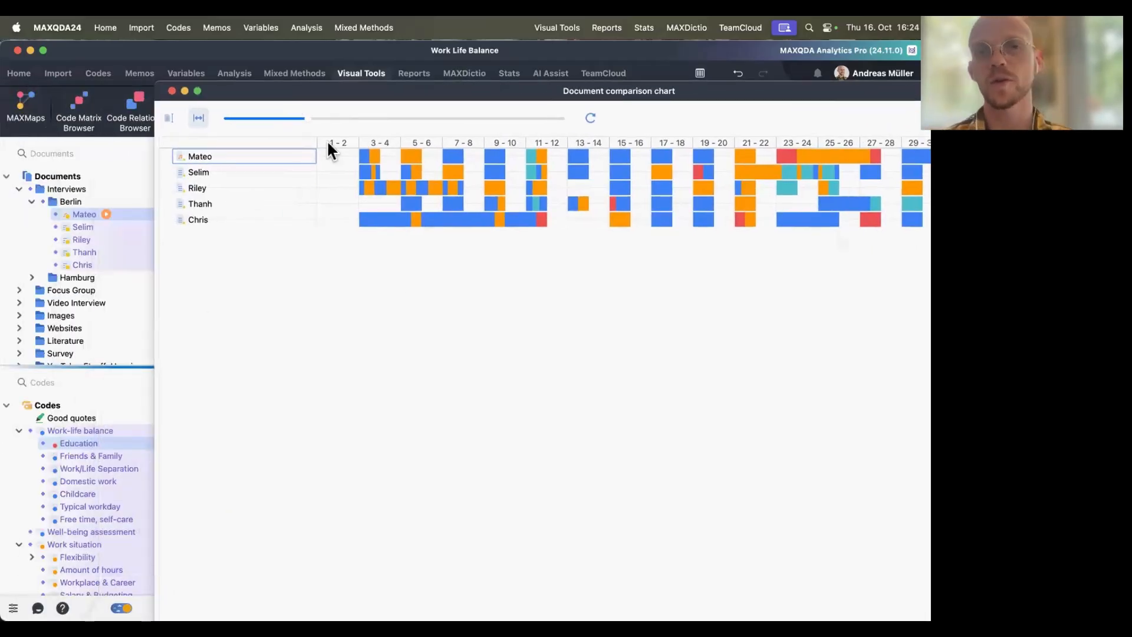
double_click(497, 97)
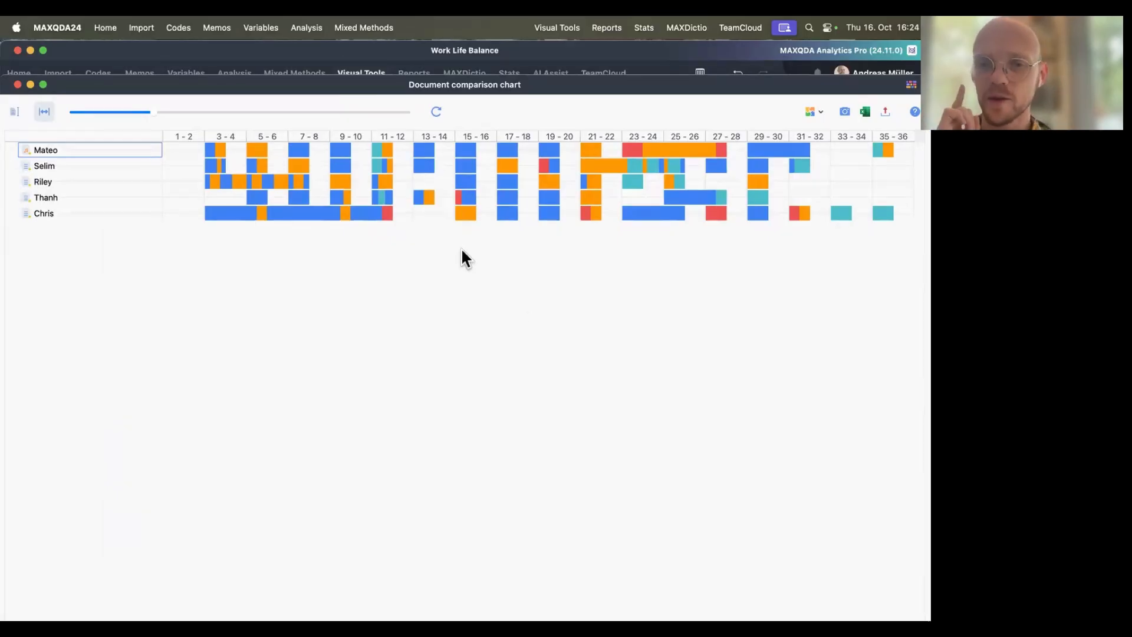
Step: Examine where the red Education segments occur in the Berlin interviews, especially along the last interview's row
click(387, 213)
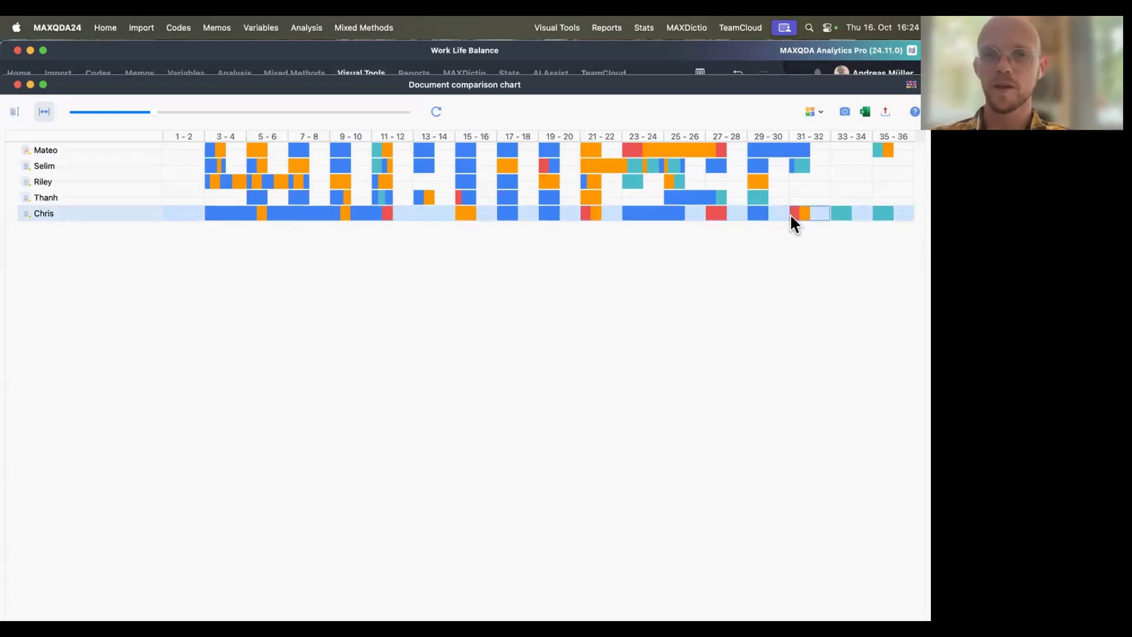
click(462, 198)
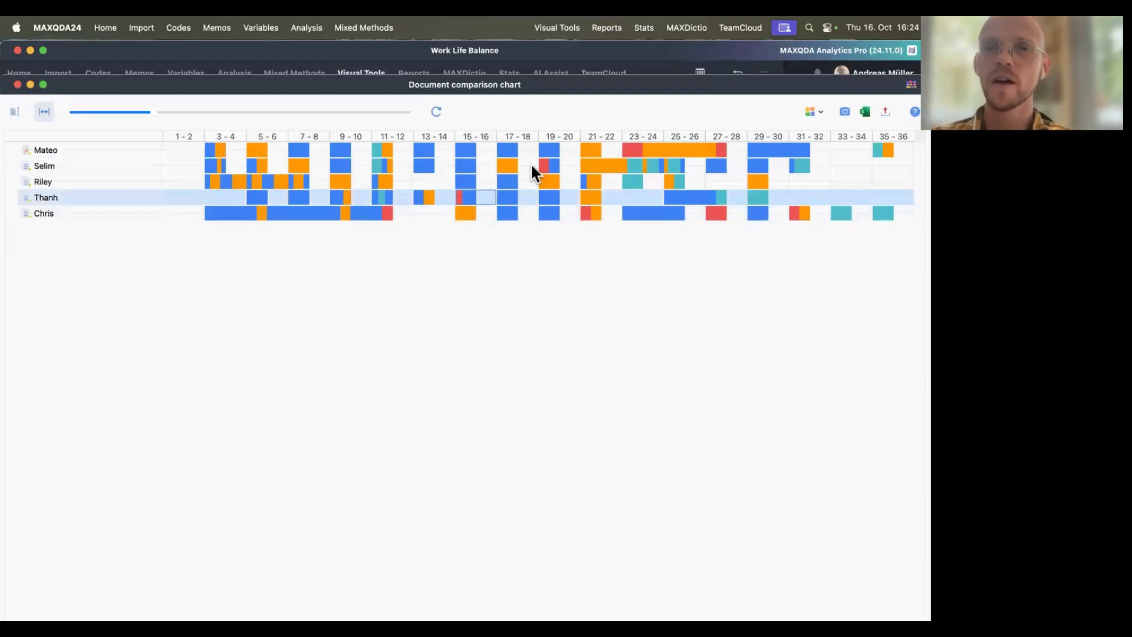
click(636, 150)
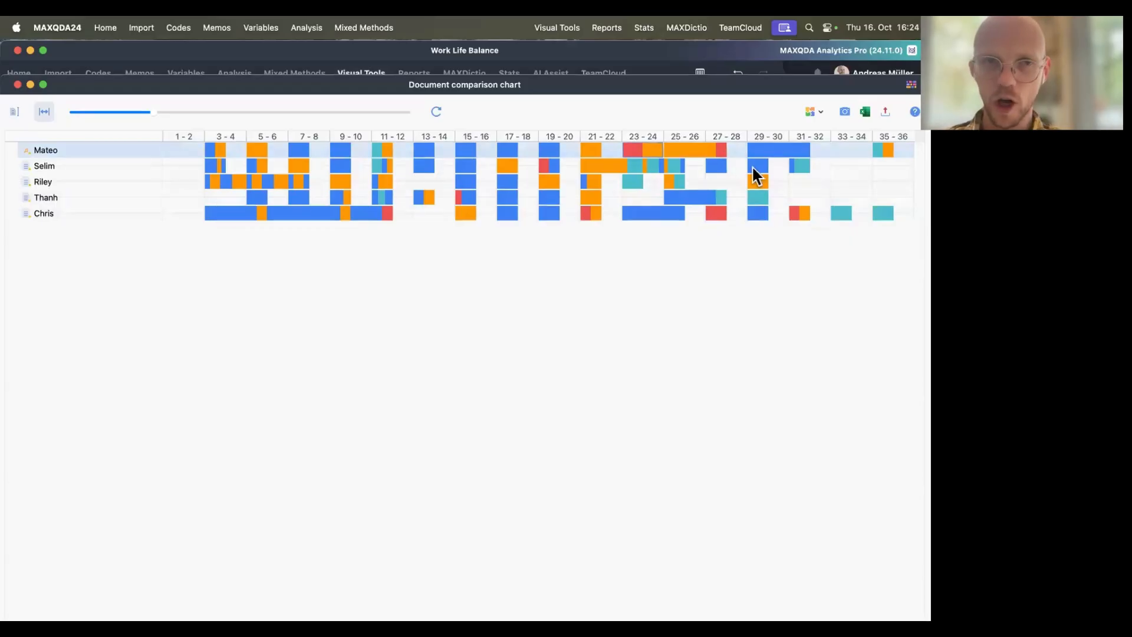
click(548, 168)
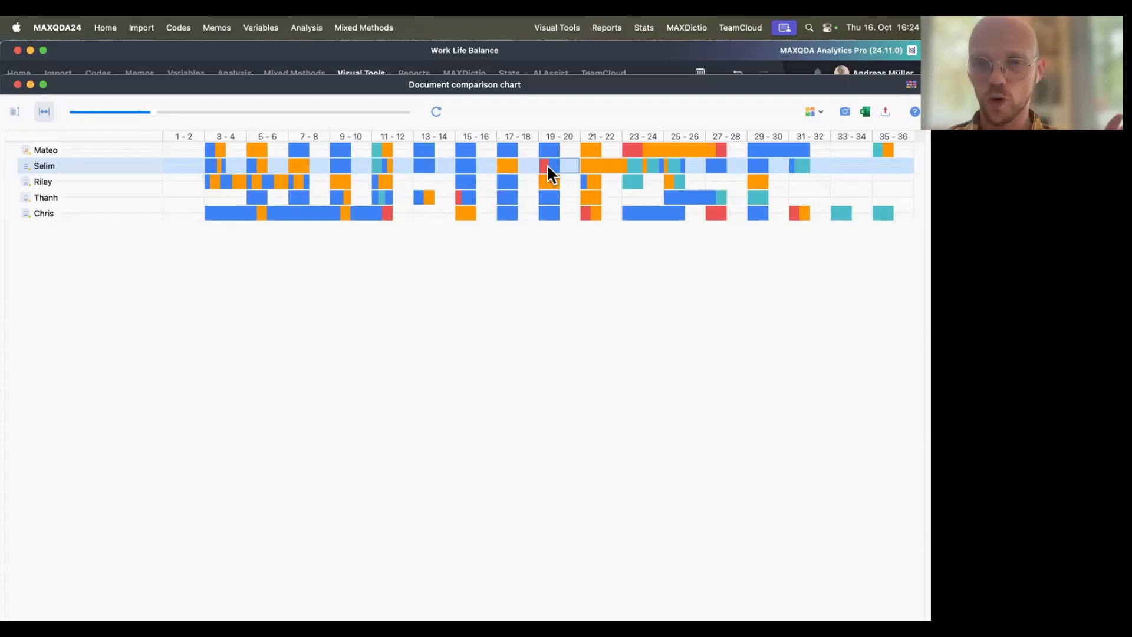
click(384, 211)
click(595, 214)
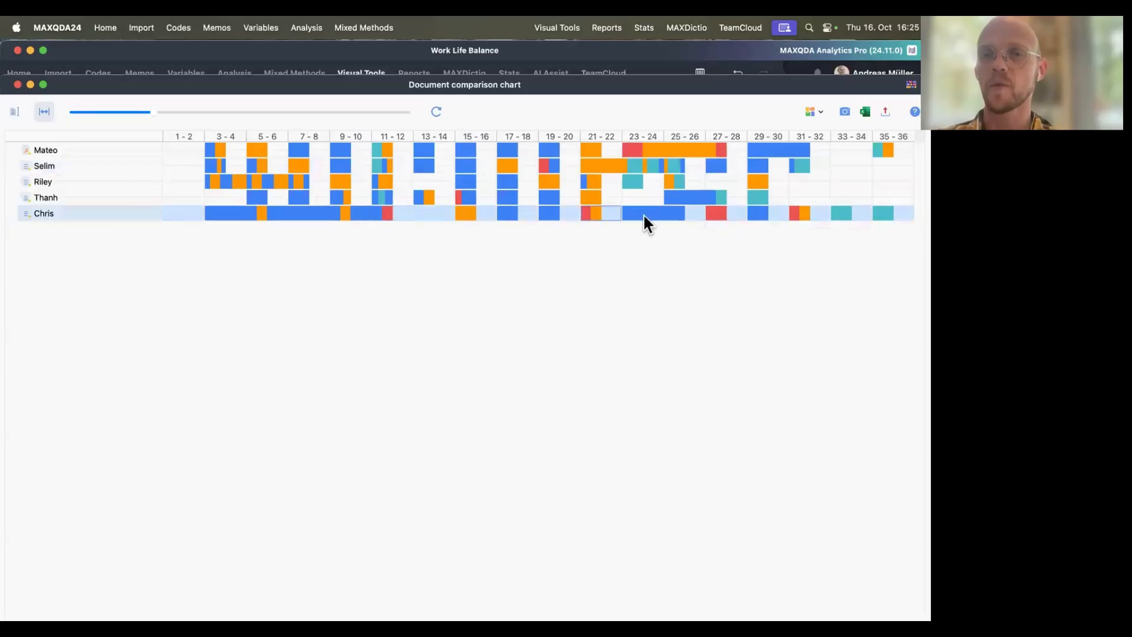
click(820, 213)
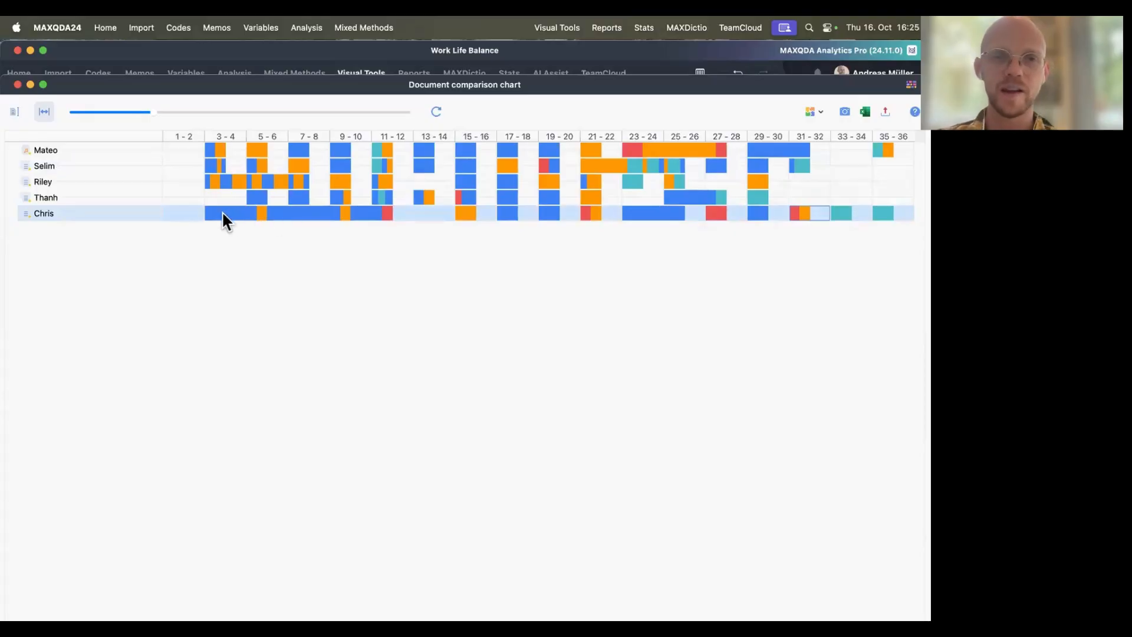
click(383, 210)
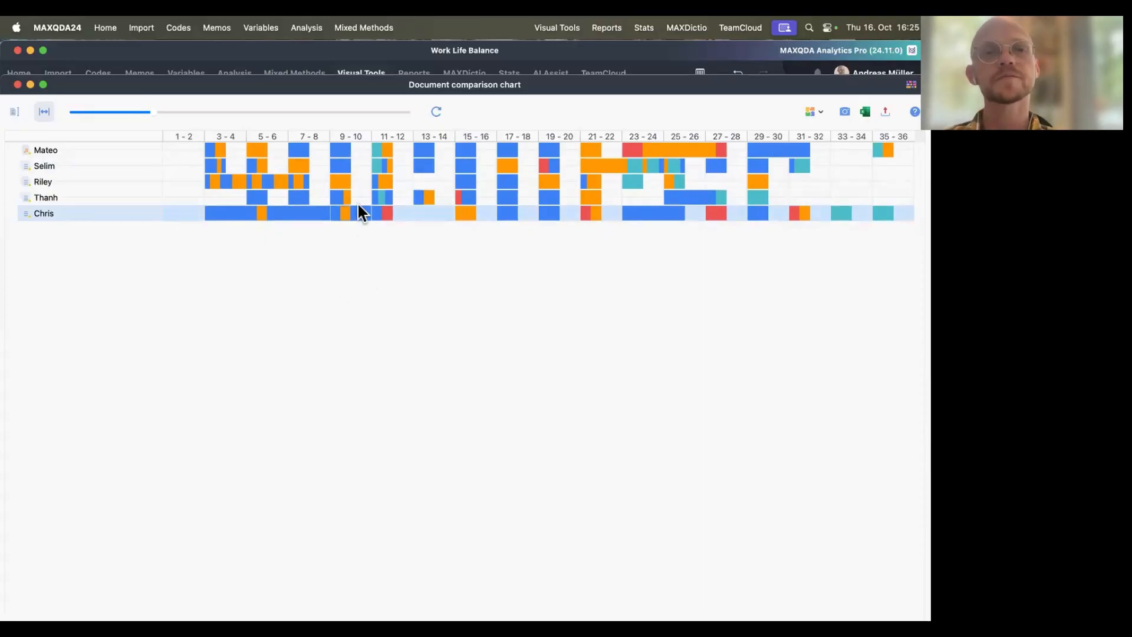
Step: Select paragraphs 13–14 of the third Berlin interview in the chart, move the chart below the document text and read that passage
click(322, 155)
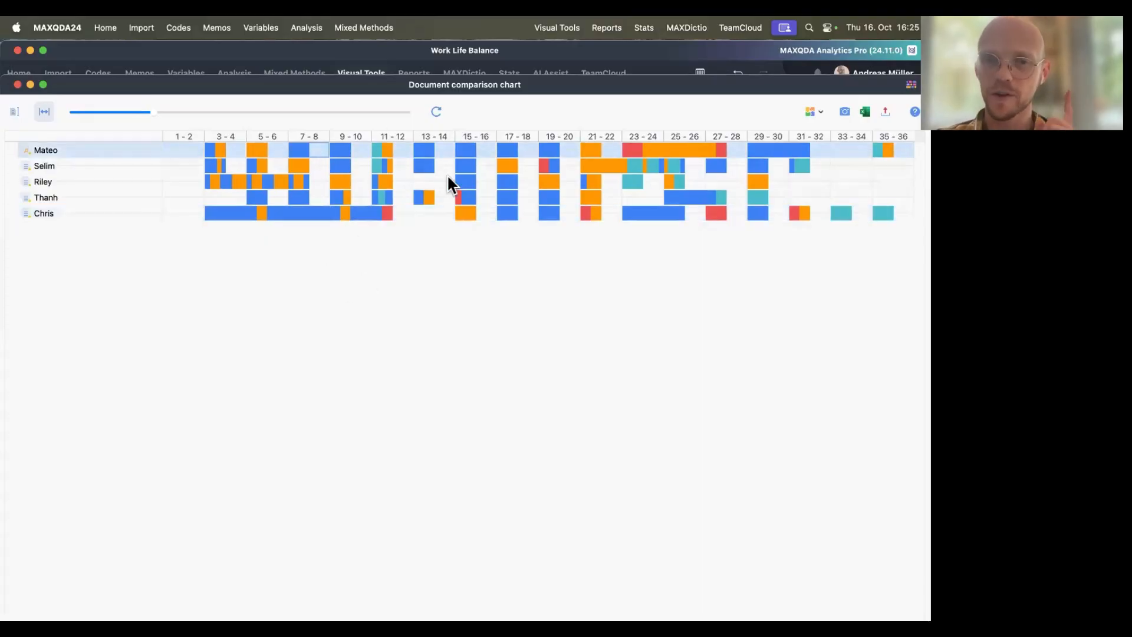
click(426, 203)
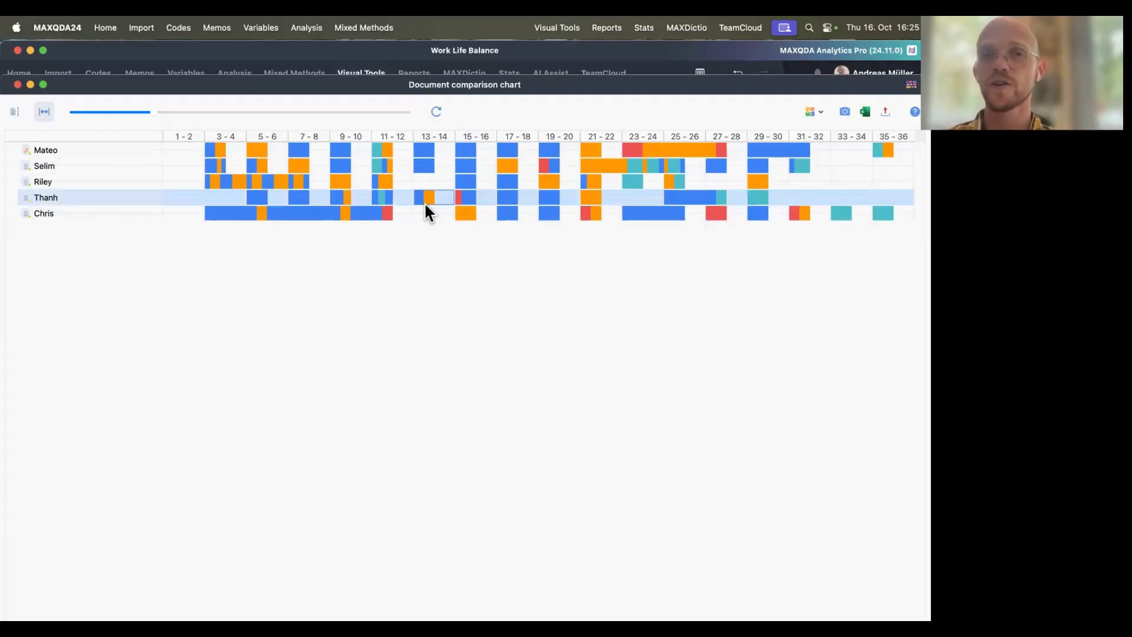
click(438, 182)
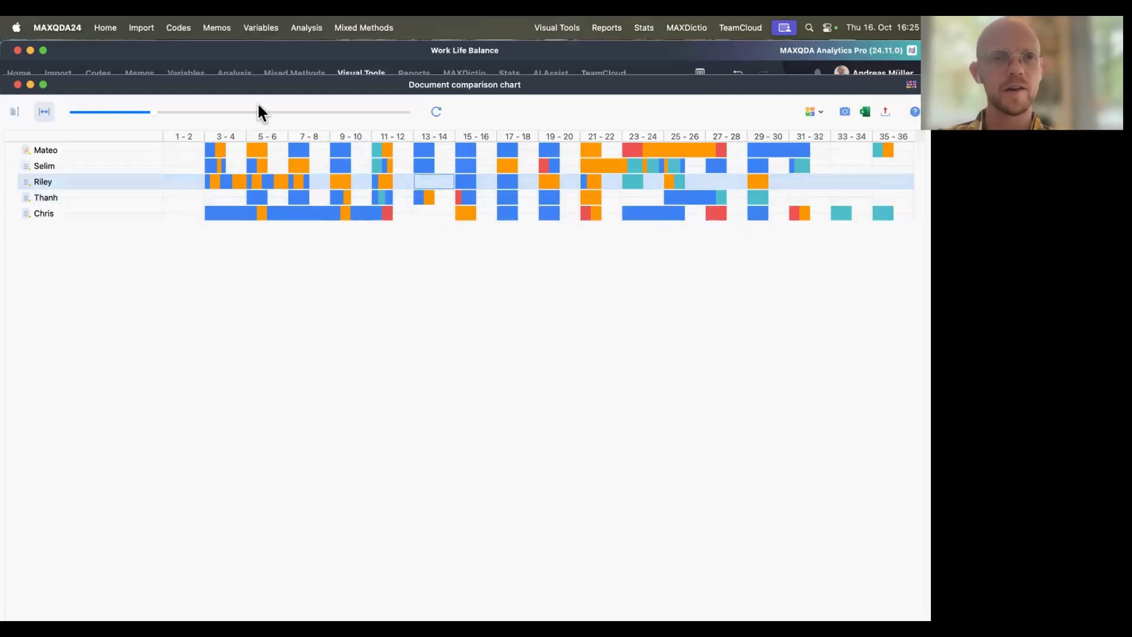
drag(280, 101, 287, 430)
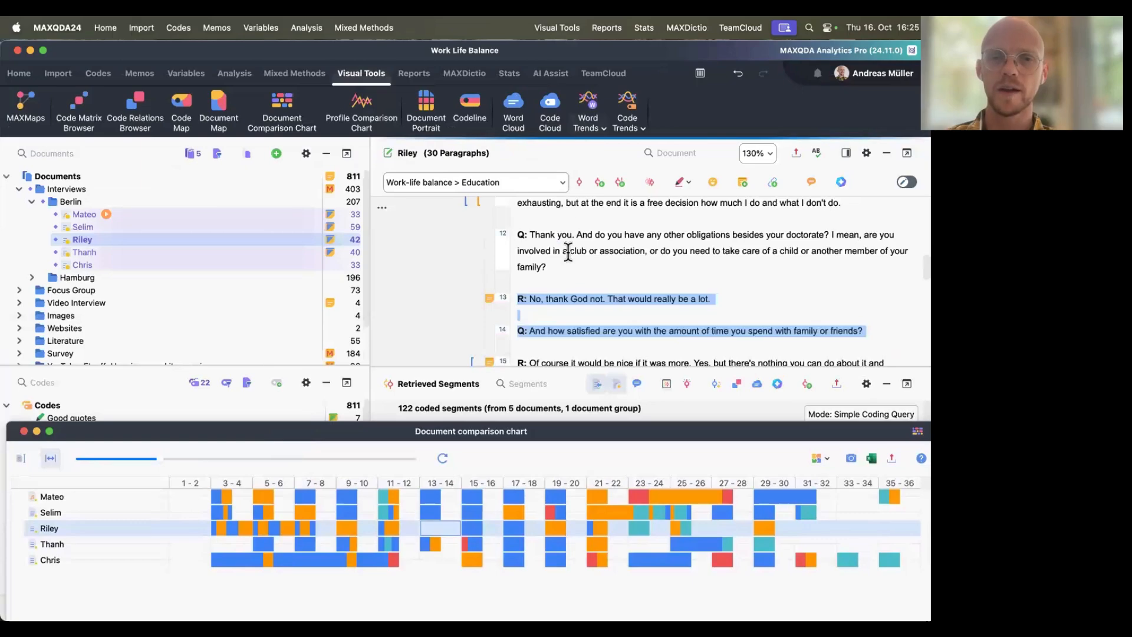
scroll(567, 252, down, 2)
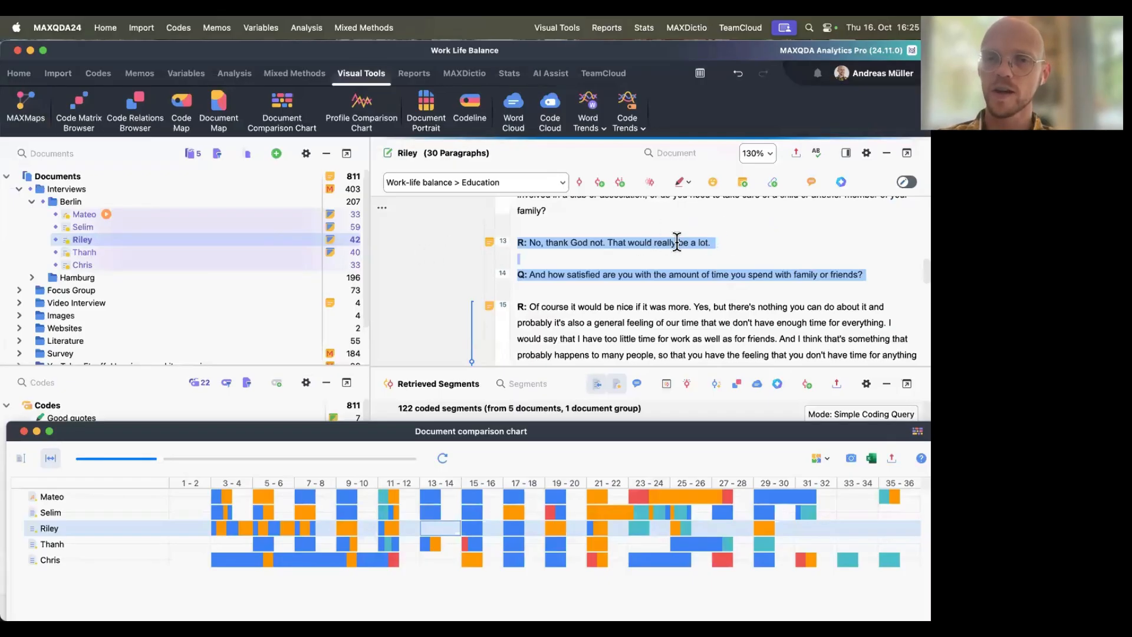
scroll(560, 281, up, 2)
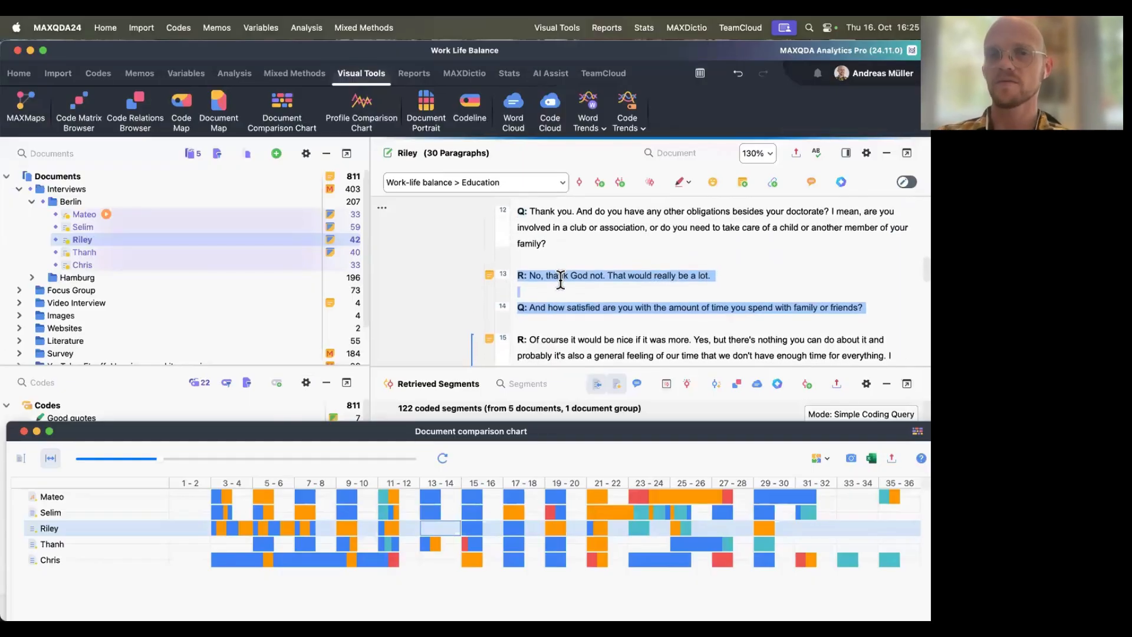
scroll(561, 281, down, 2)
scroll(561, 280, up, 1)
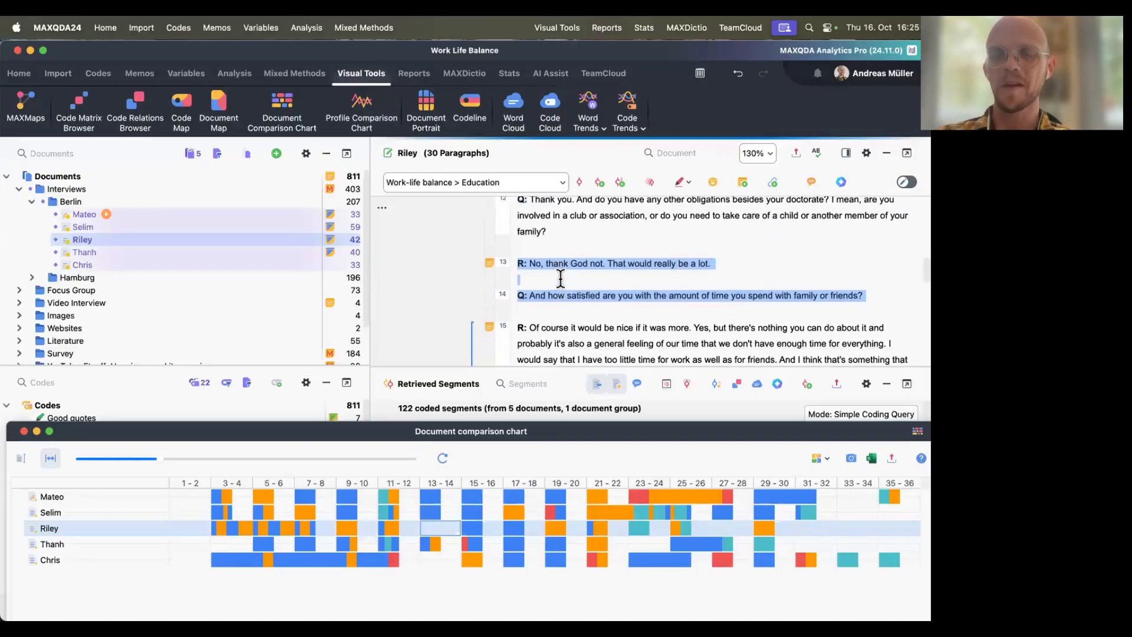
scroll(561, 278, up, 1)
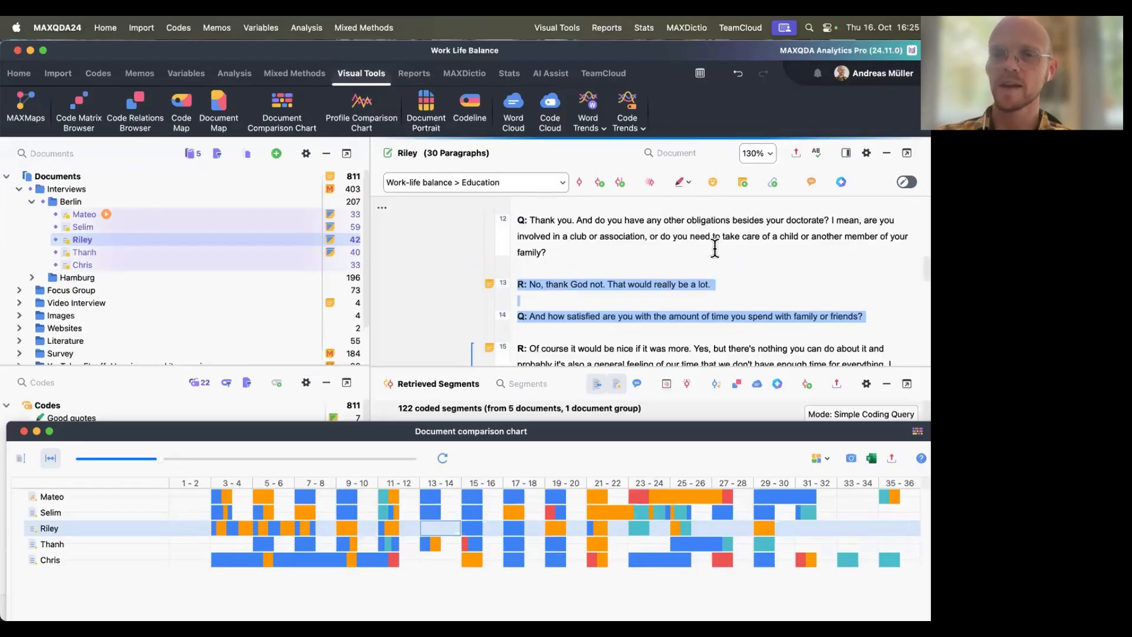
scroll(562, 269, down, 2)
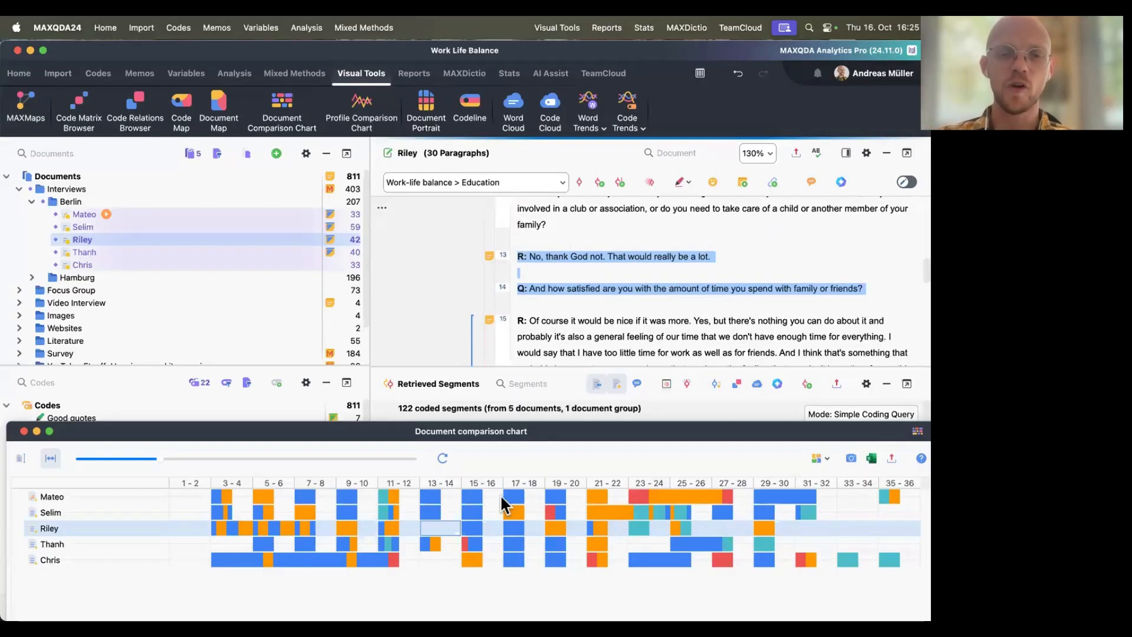
mouse_move(434, 529)
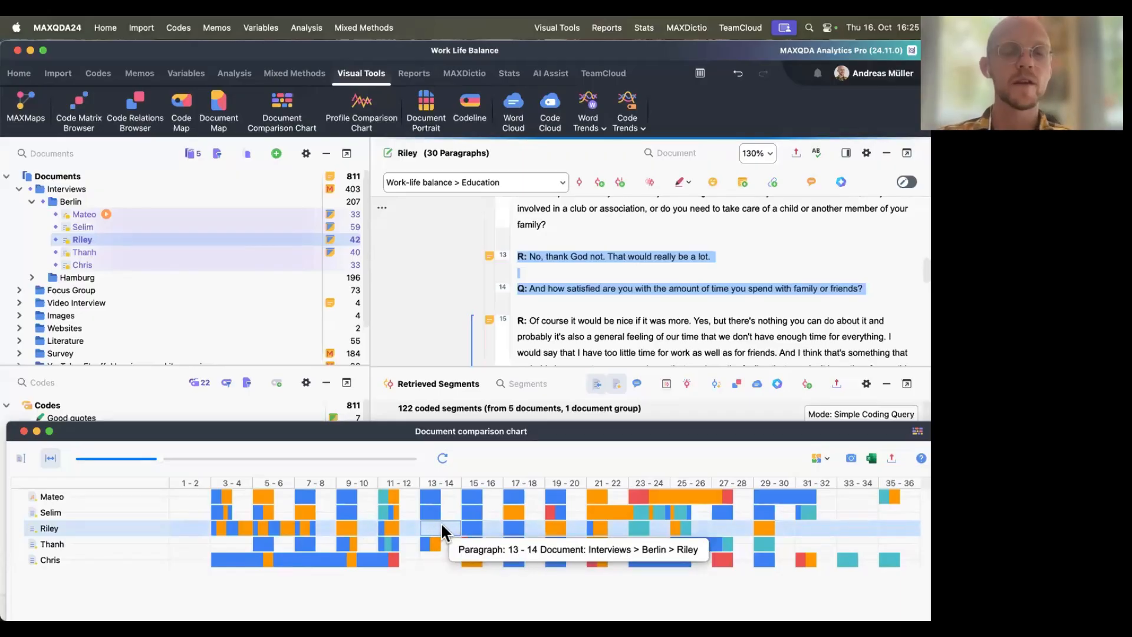
Step: Move the comparison chart back up over the project window and select paragraphs 19–20 of the second interview
drag(415, 430, 421, 137)
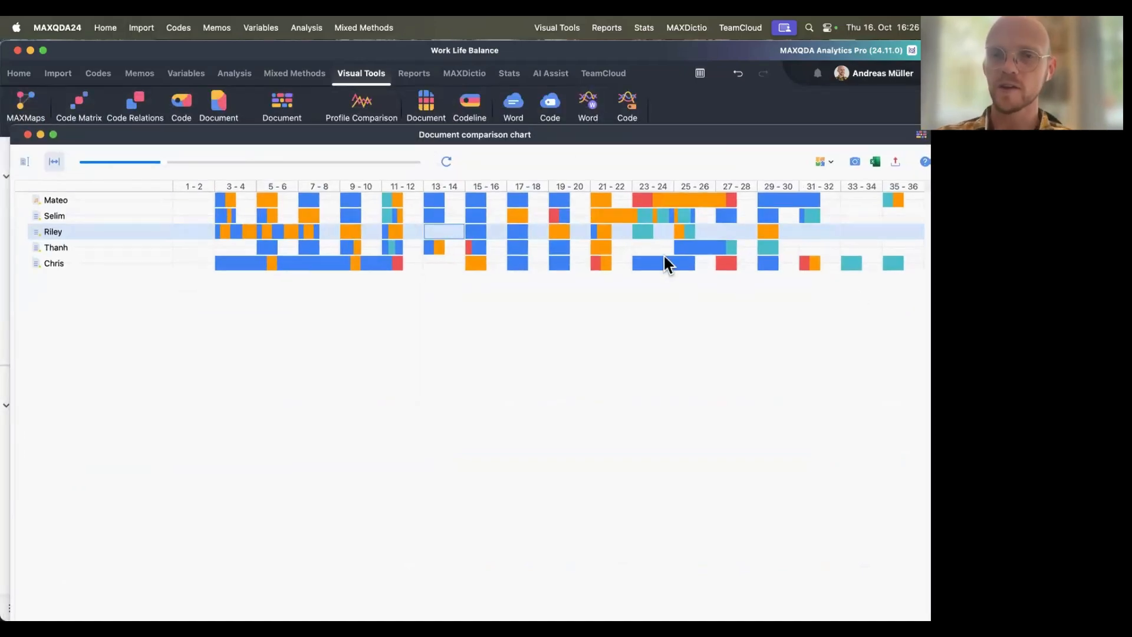
click(556, 213)
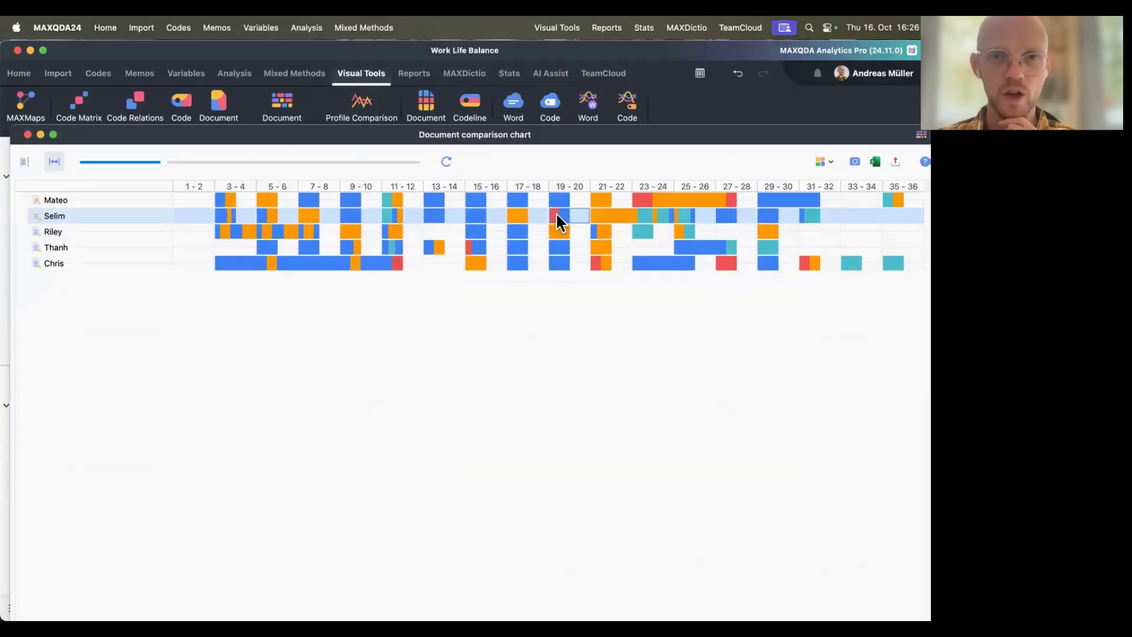
Step: Move the chart down to read the second interview's paragraphs 19–20, and back up to select paragraphs 21–22 and 31–32 of the last interview
drag(578, 133, 574, 501)
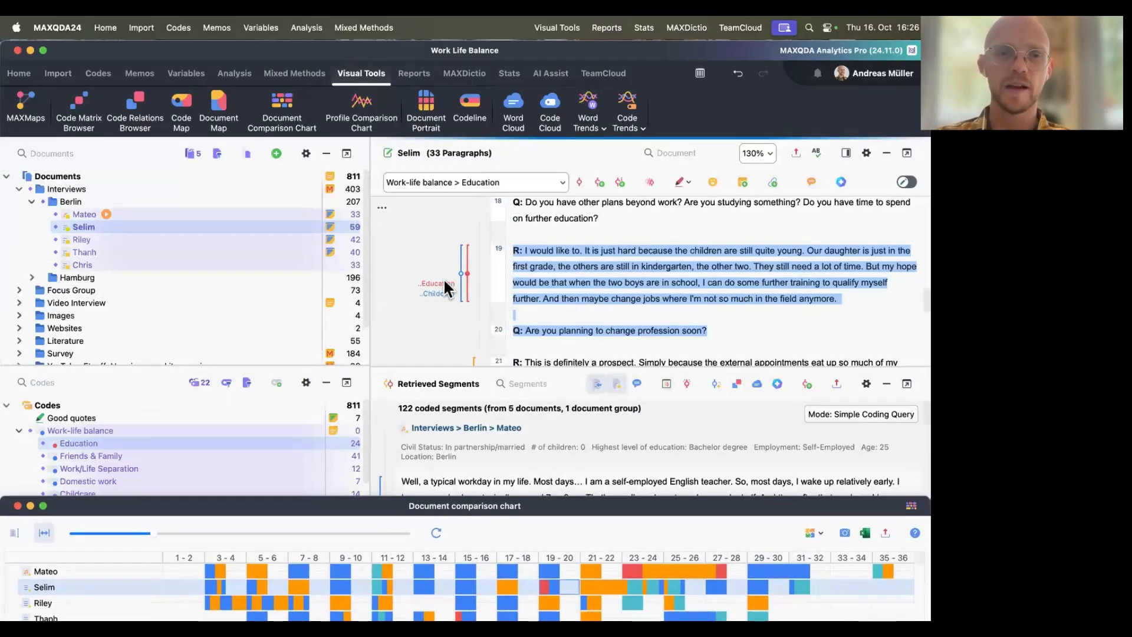
double_click(495, 505)
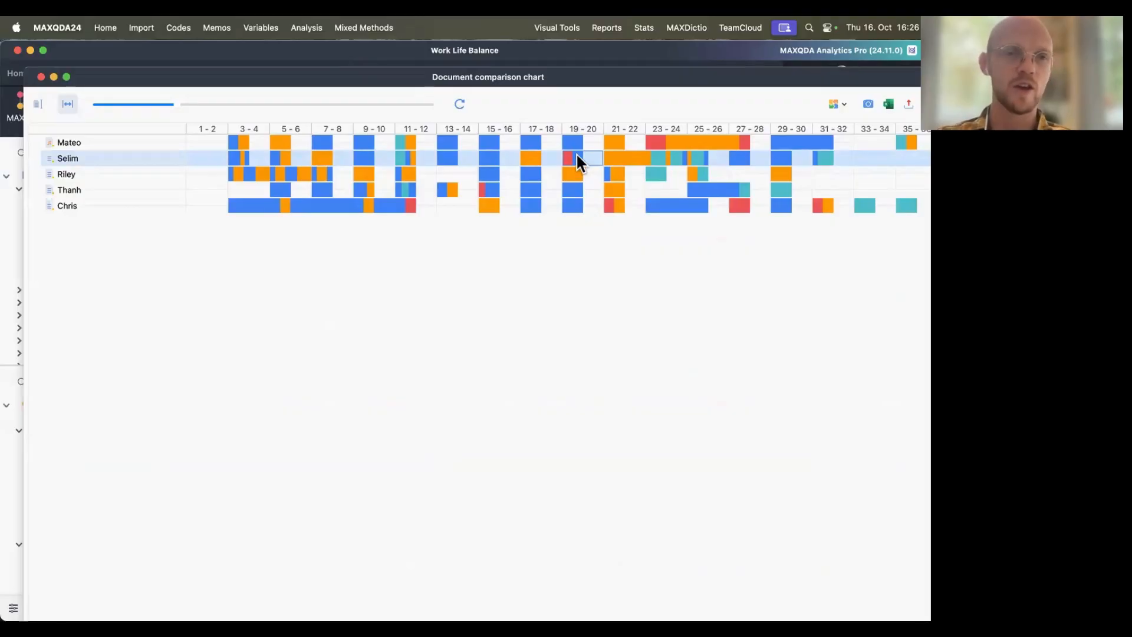
click(615, 204)
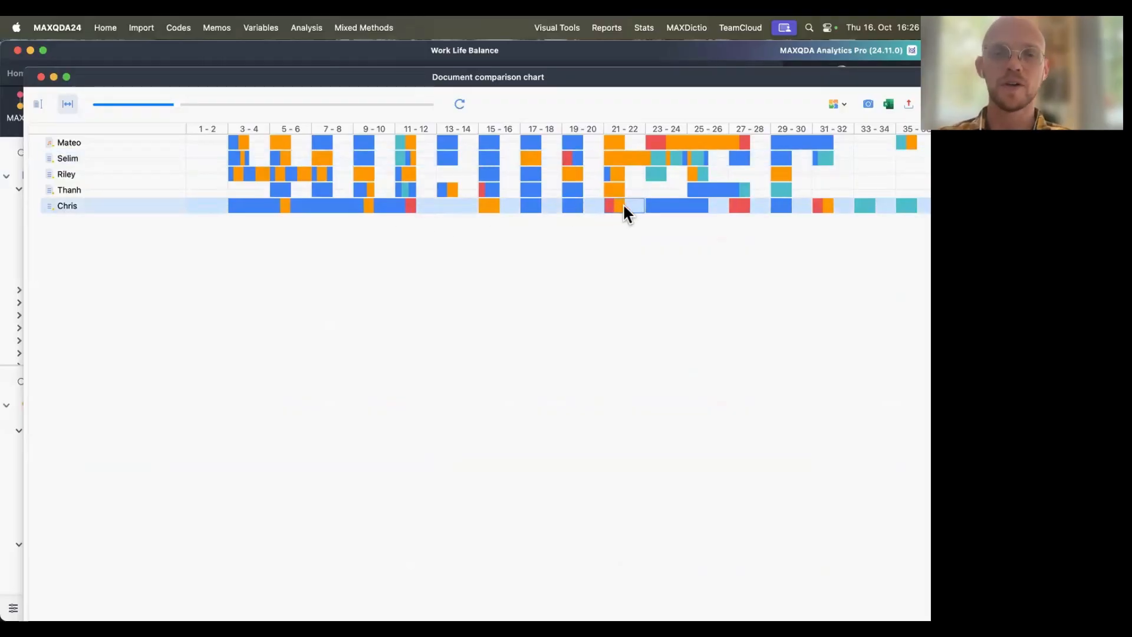
click(821, 206)
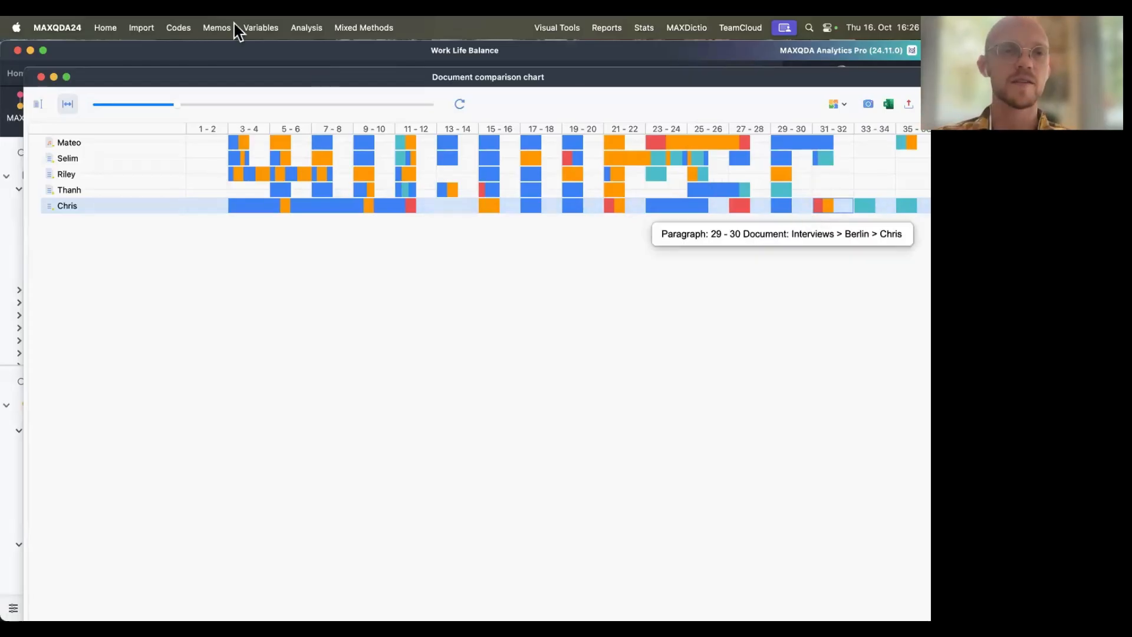
Step: Move the comparison chart aside to view the code list and document text, and place it back over the project window
drag(188, 75, 522, 77)
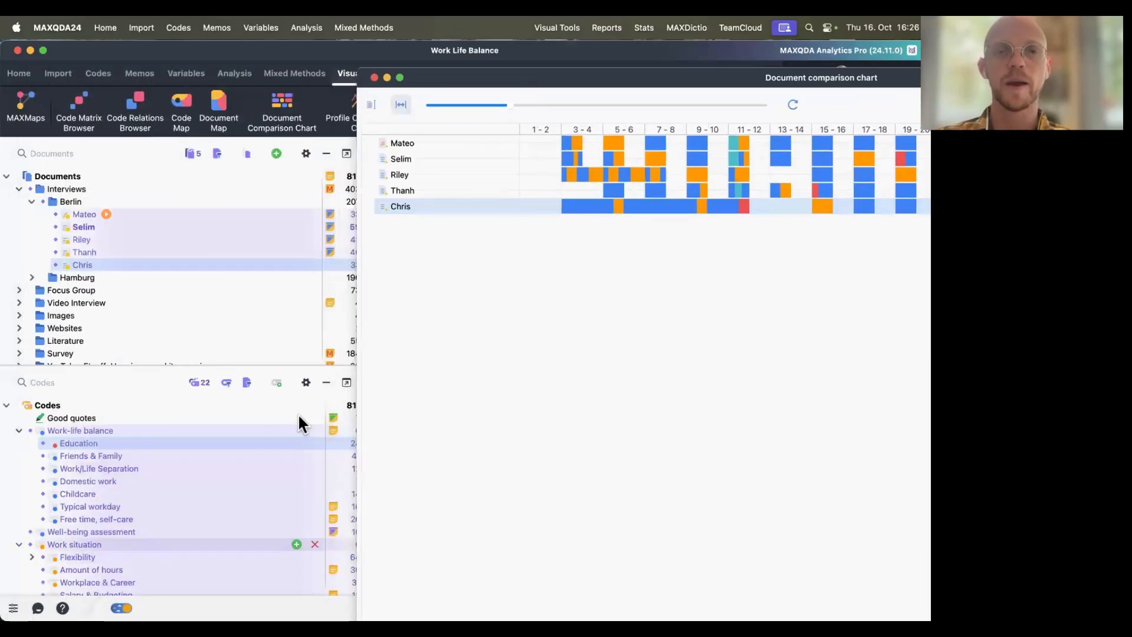
drag(683, 78, 457, 77)
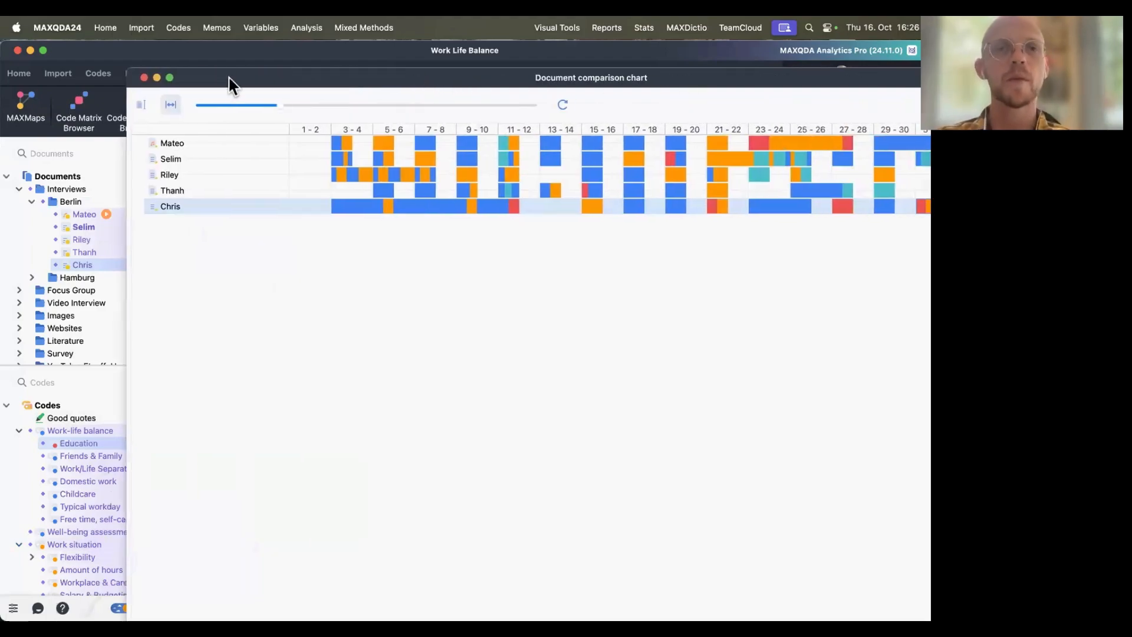
drag(230, 71, 231, 392)
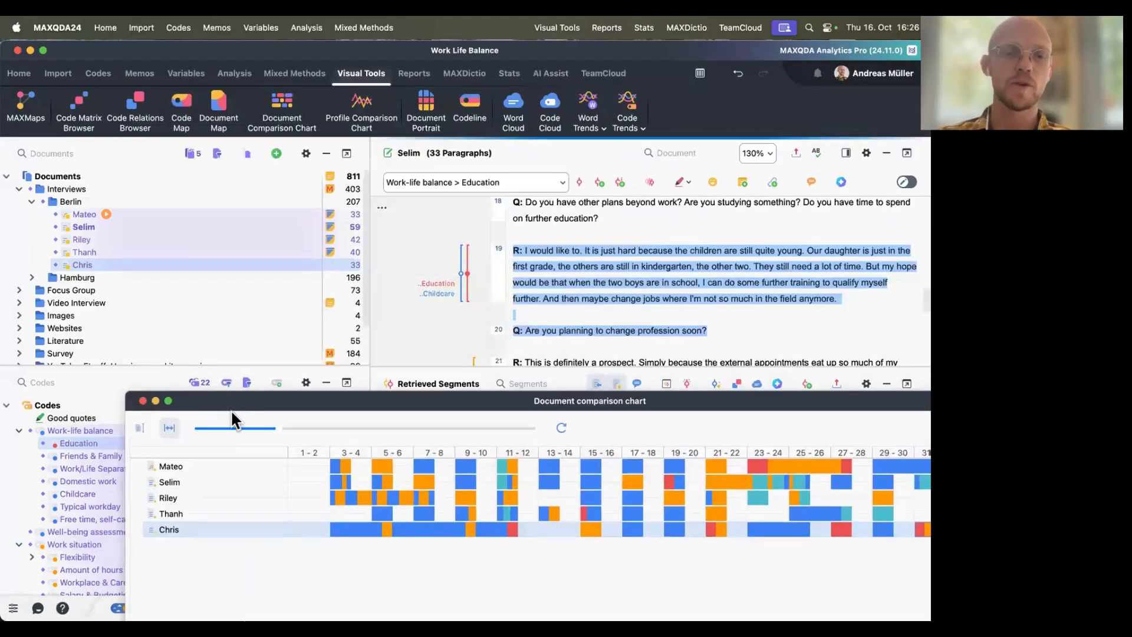
drag(212, 353, 123, 101)
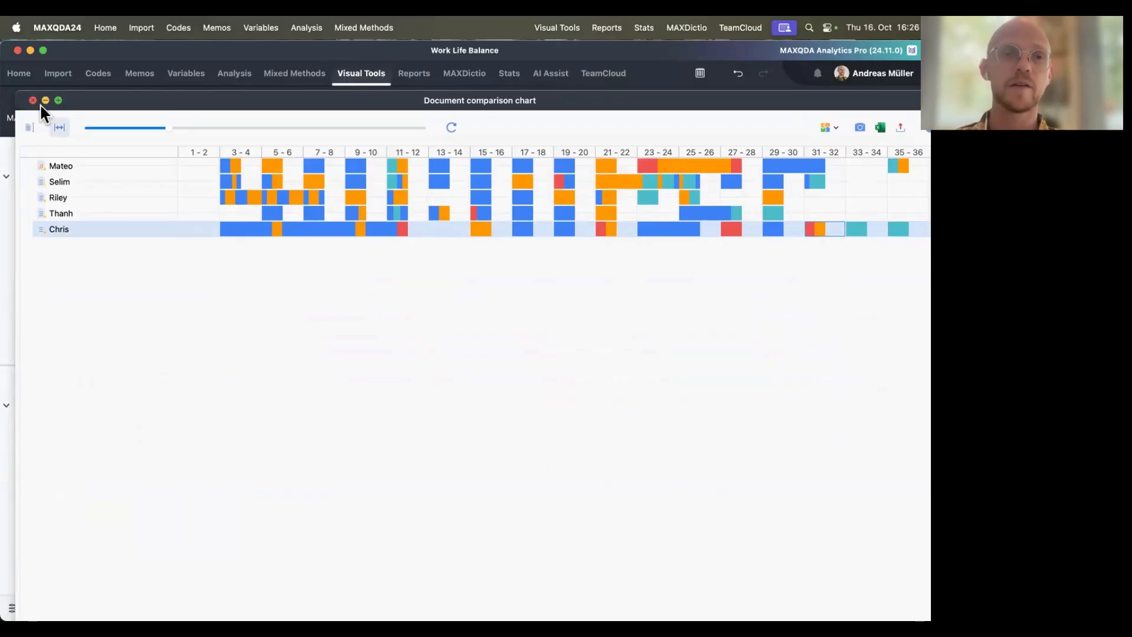
Step: Compare paragraphs 17–18 of the second and third Berlin interviews in the chart
click(192, 195)
click(522, 182)
click(522, 199)
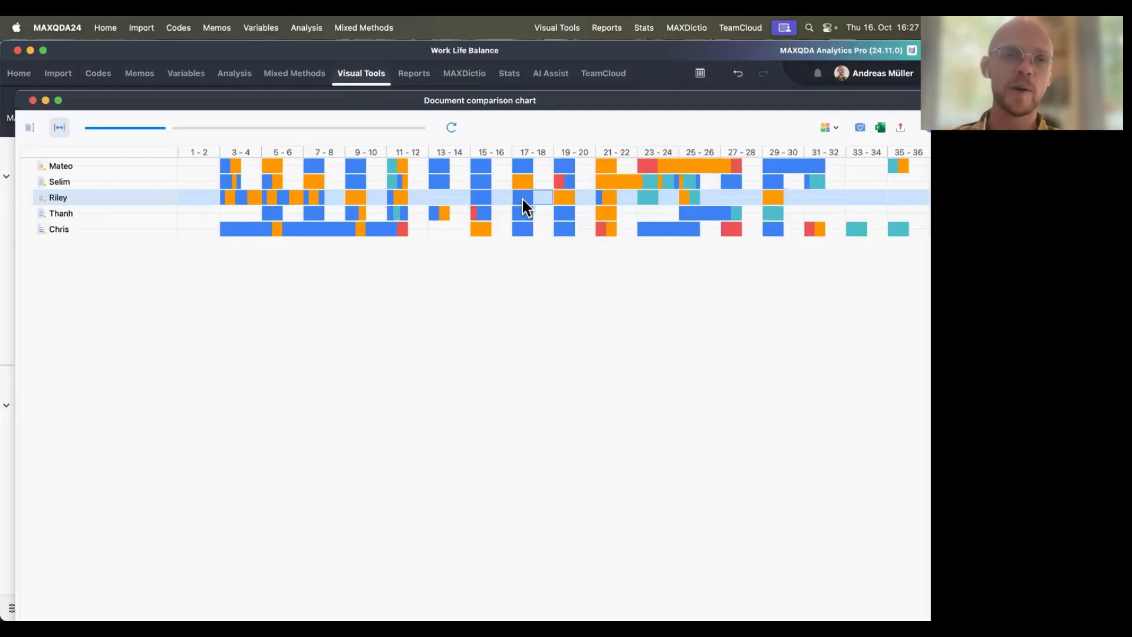
Step: Close the document comparison chart and switch to the presentation slide on multi-case visualisations
click(33, 101)
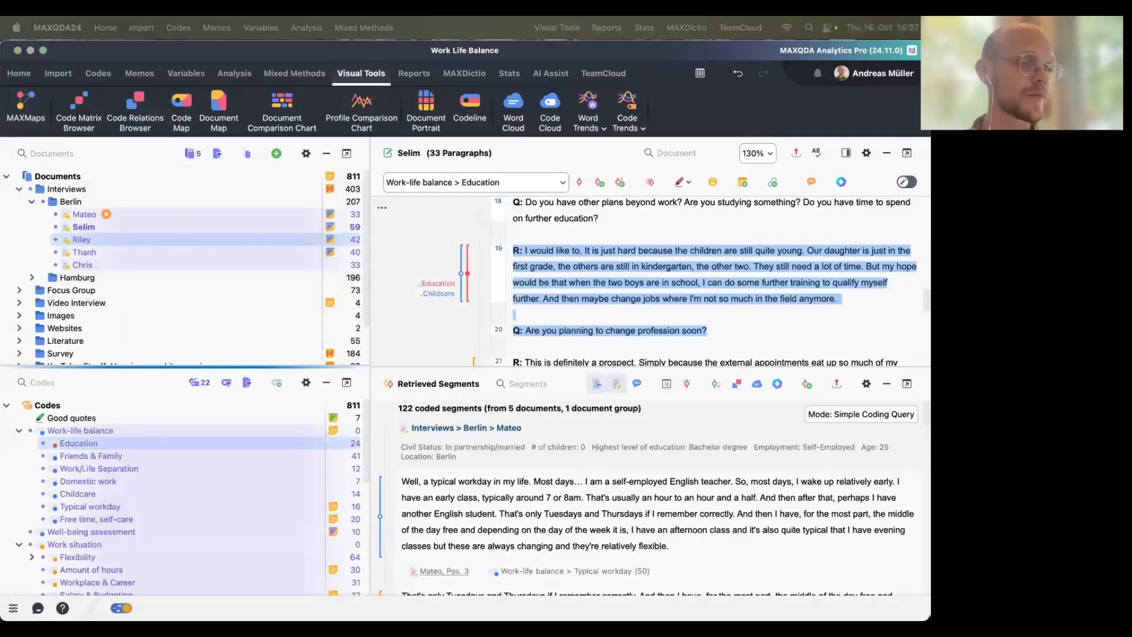
key(super+Tab)
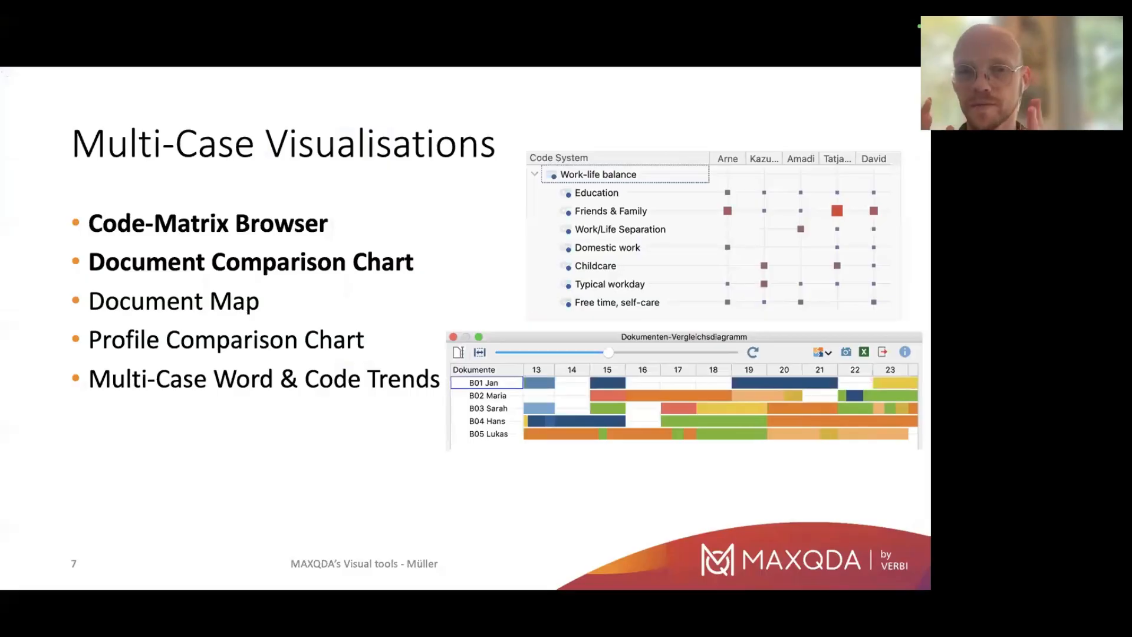
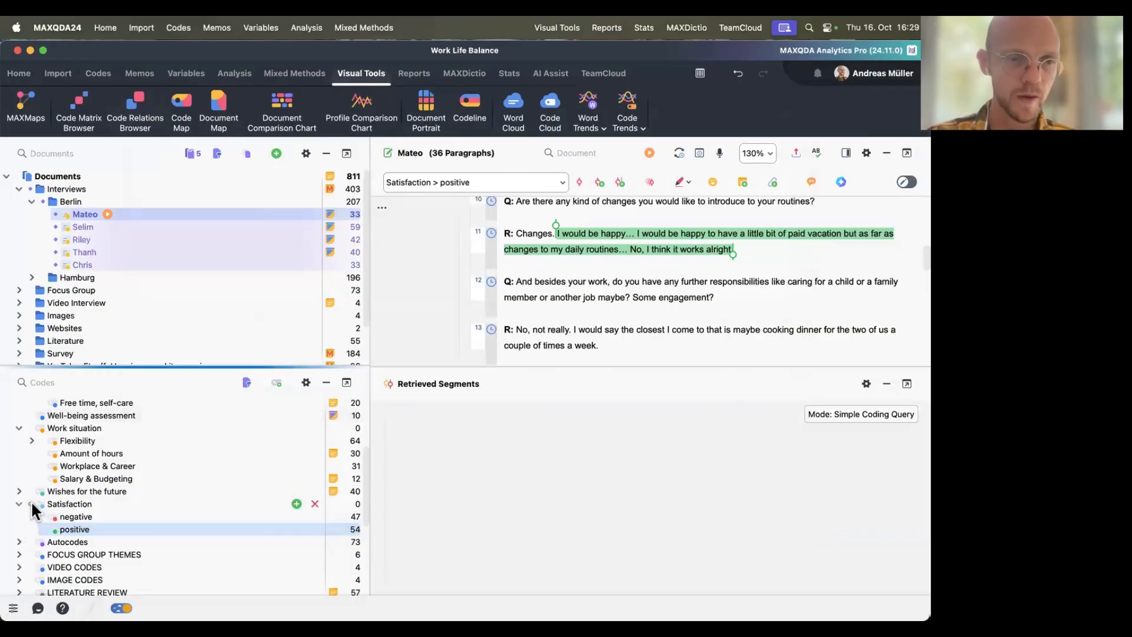
Step: Activate the Satisfaction and Work-life balance codes together with their subcodes
click(31, 502)
scroll(34, 423, up, 5)
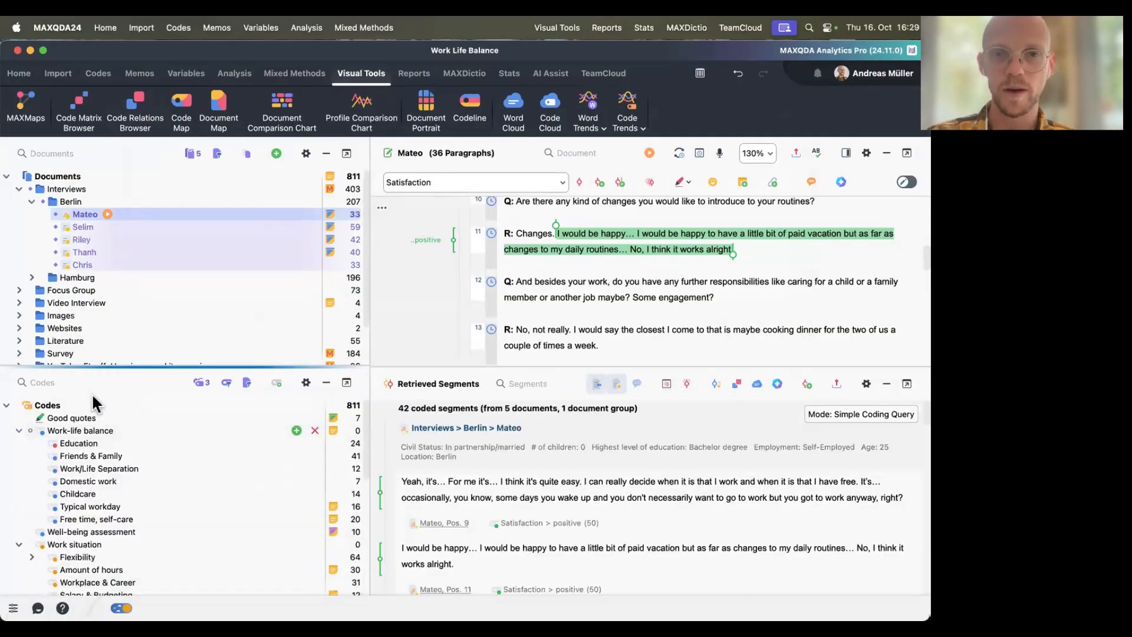
click(30, 430)
Step: Open the coded segments overview of the positive code under Satisfaction and move its window below the document text
scroll(454, 292, down, 2)
scroll(135, 513, down, 3)
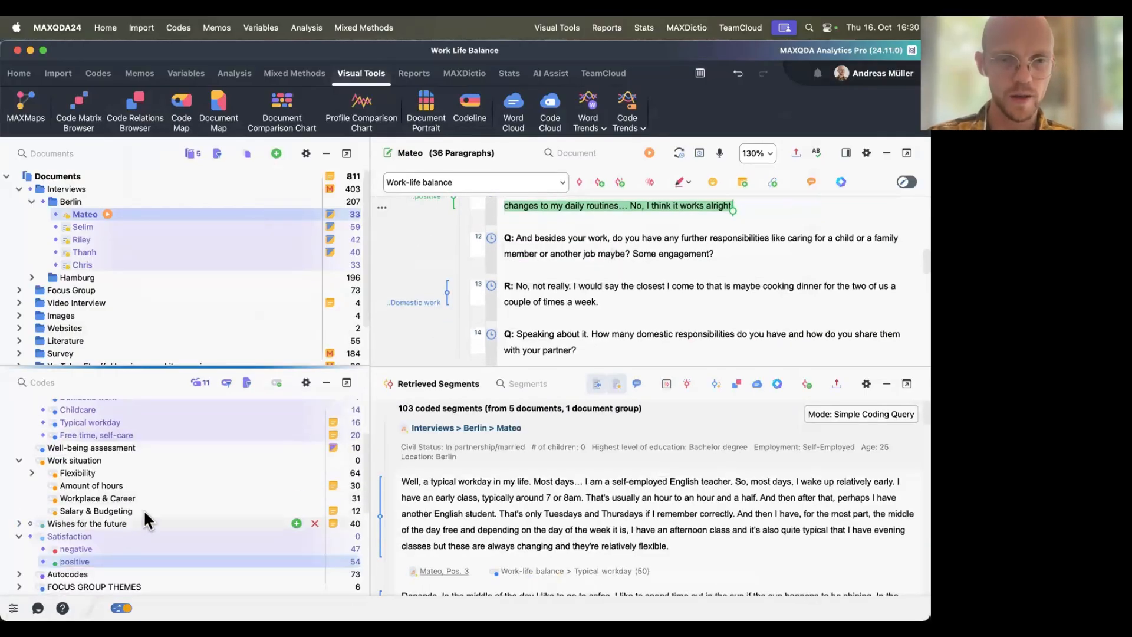
scroll(143, 509, down, 3)
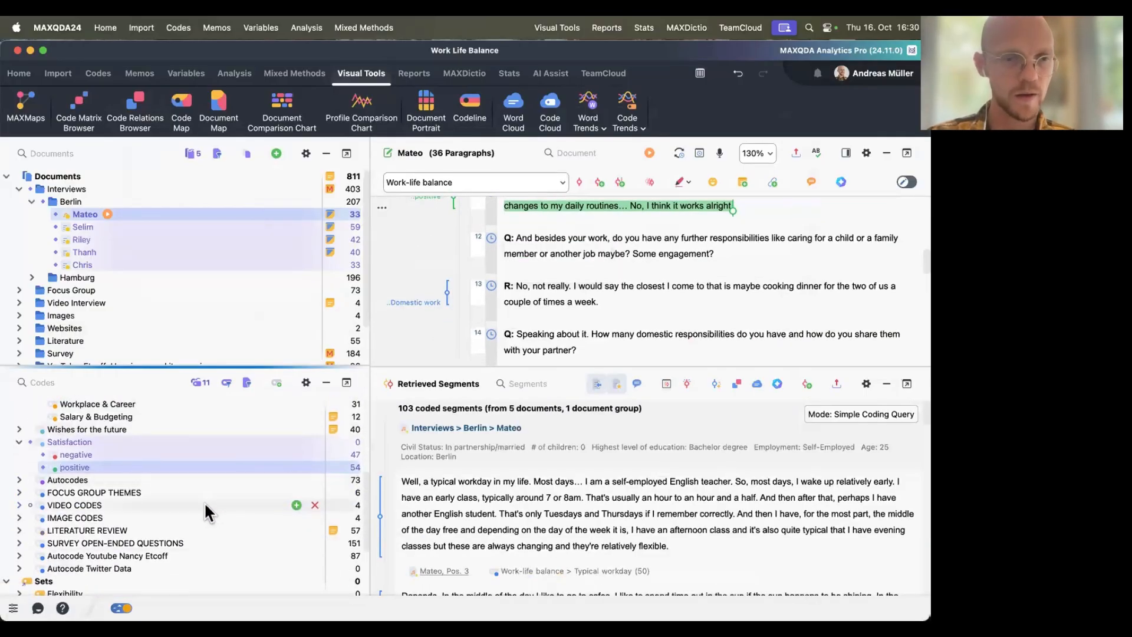
double_click(156, 468)
click(258, 401)
drag(386, 117, 408, 302)
Step: Step through the positive segments to paragraph 11 of the third Berlin interview and close the coded segments overview
key(Down)
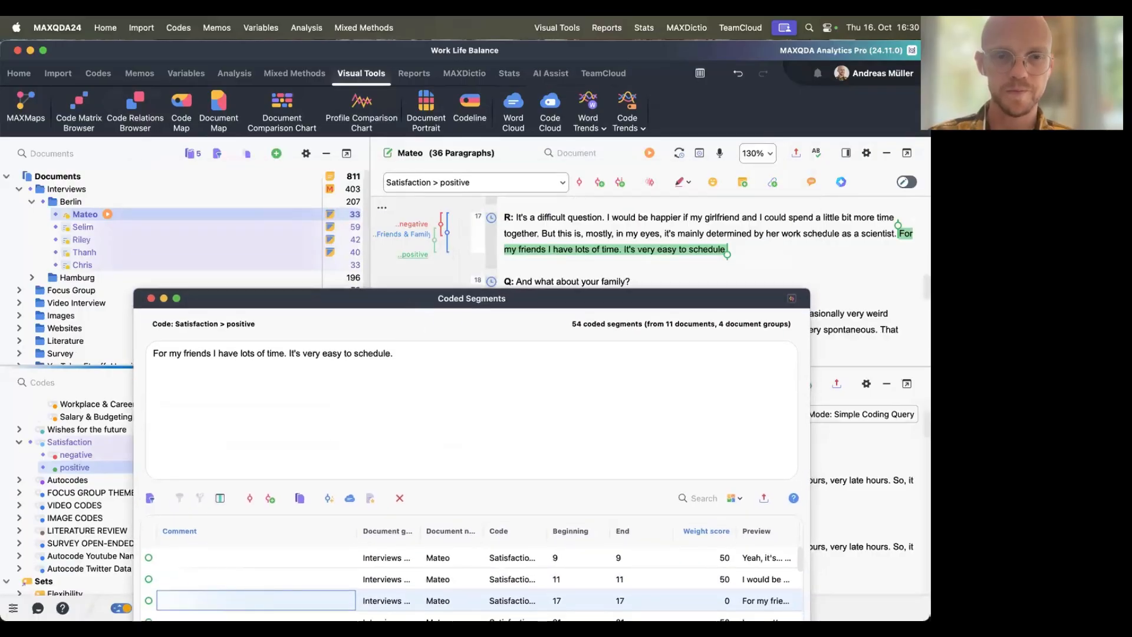
key(Down)
key(Down)
key(Down)
key(Down)
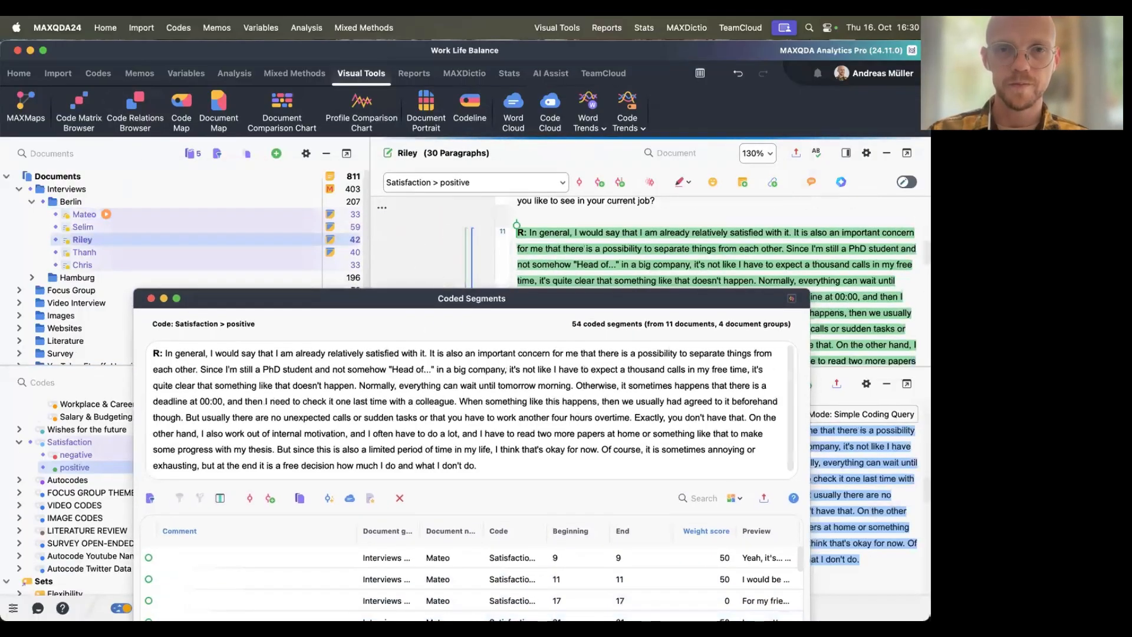
click(151, 298)
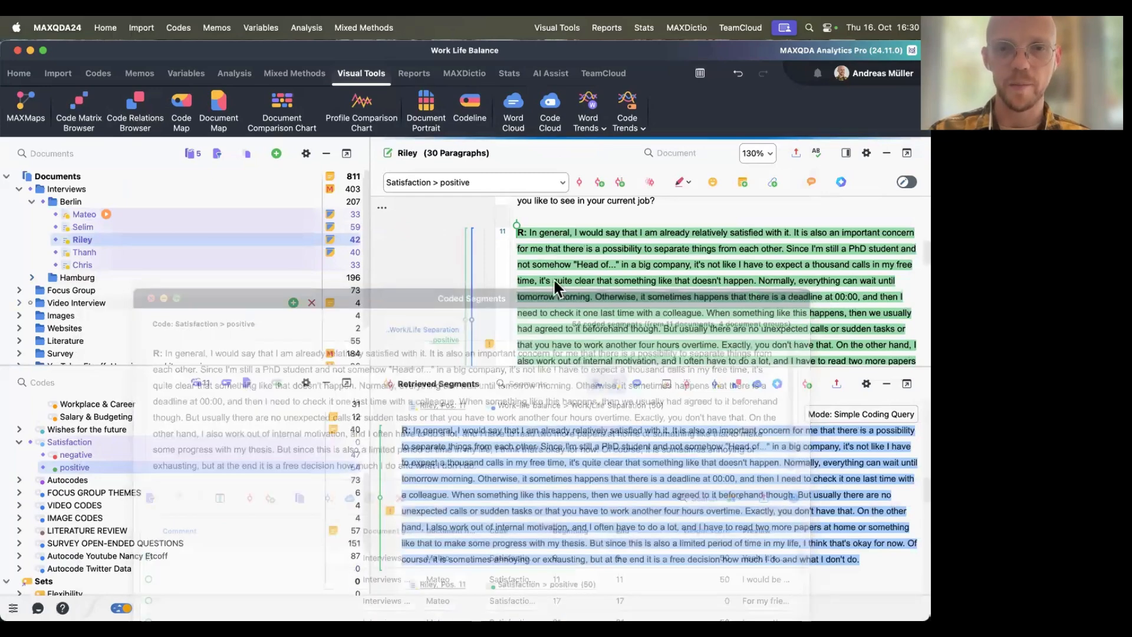
Step: Enlarge the document area above the retrieved segments to show coded paragraph 11 of the third interview in full
scroll(553, 278, down, 1)
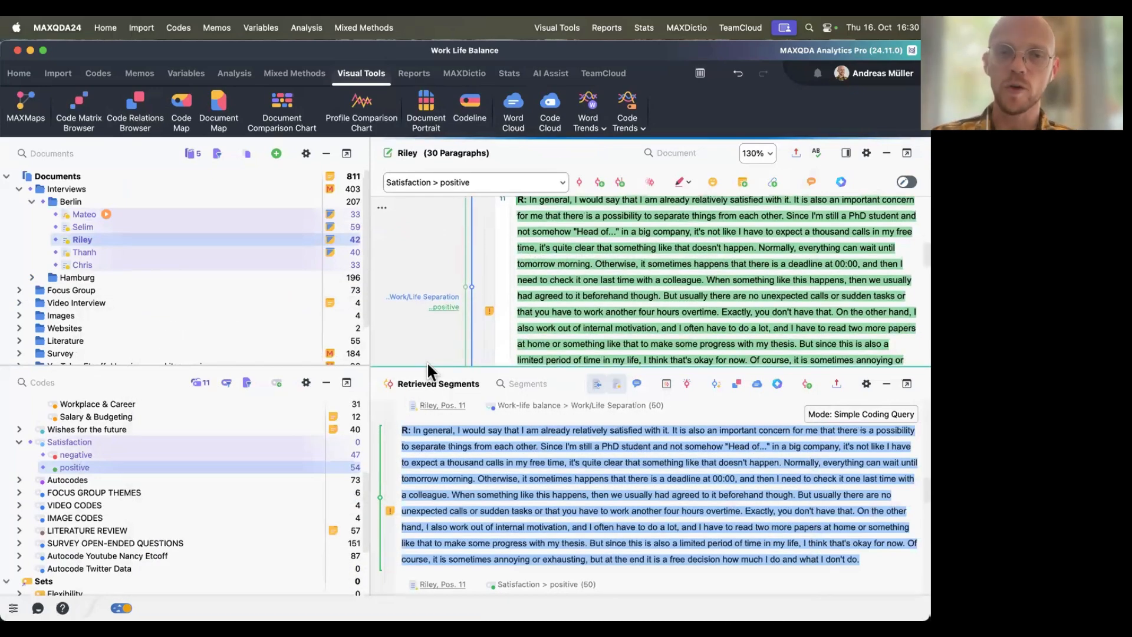
drag(428, 365, 446, 456)
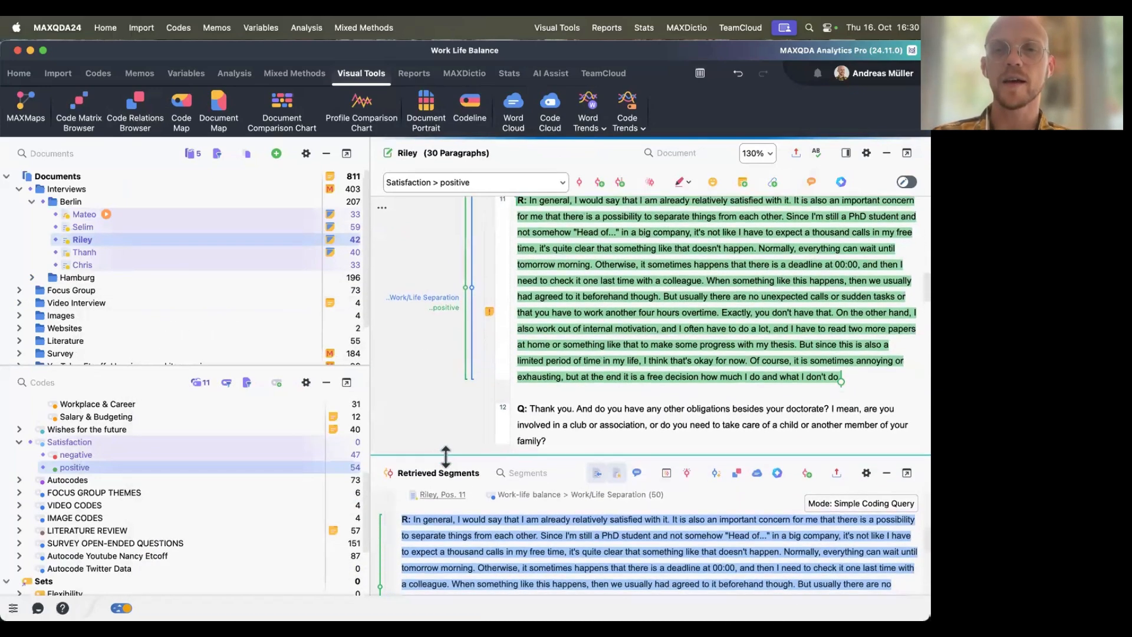
Step: Highlight the paragraph 11 segment coded with Work/Life Separation and the one coded with positive in the Riley interview
scroll(563, 332, up, 1)
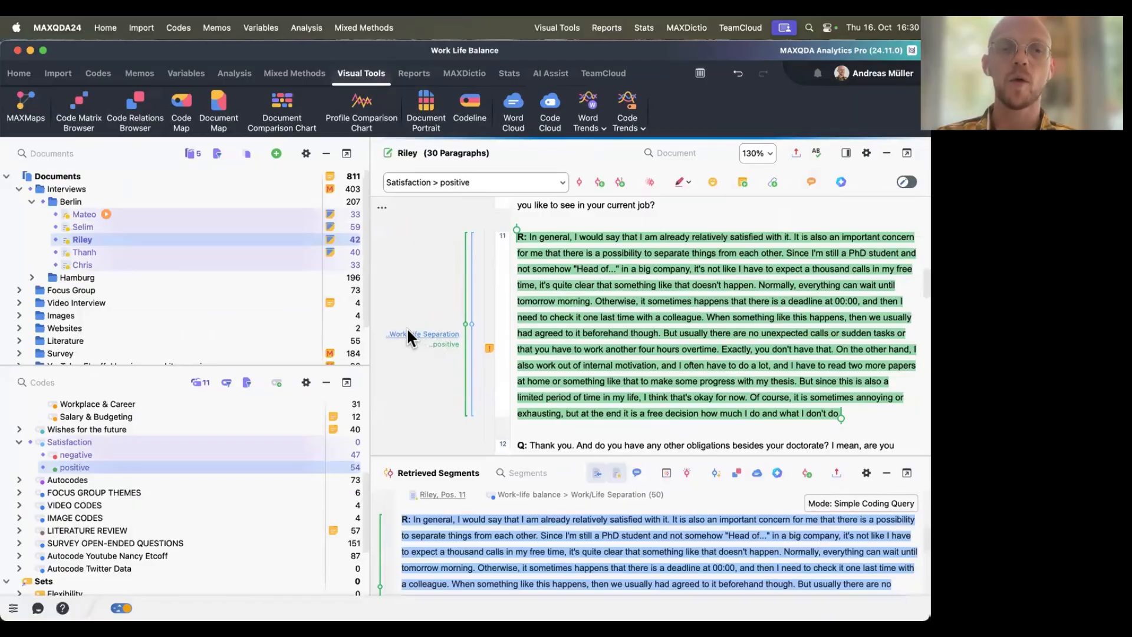
mouse_move(428, 332)
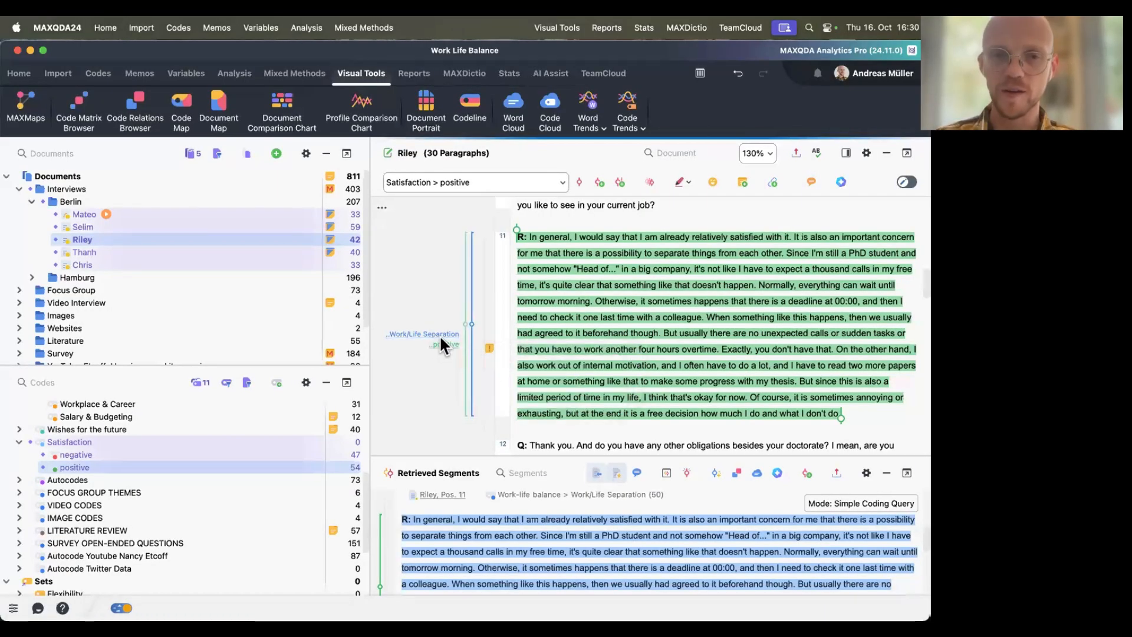
click(426, 330)
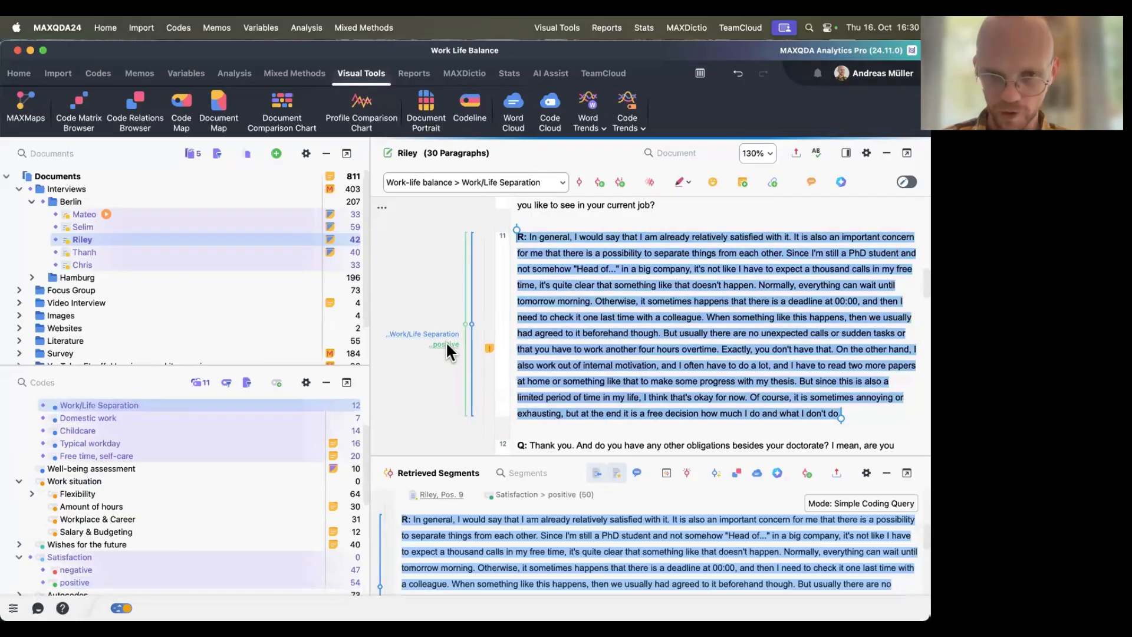
click(446, 342)
Step: Delete the negative coding from the answer in paragraph 15 of the Riley interview
scroll(534, 322, down, 8)
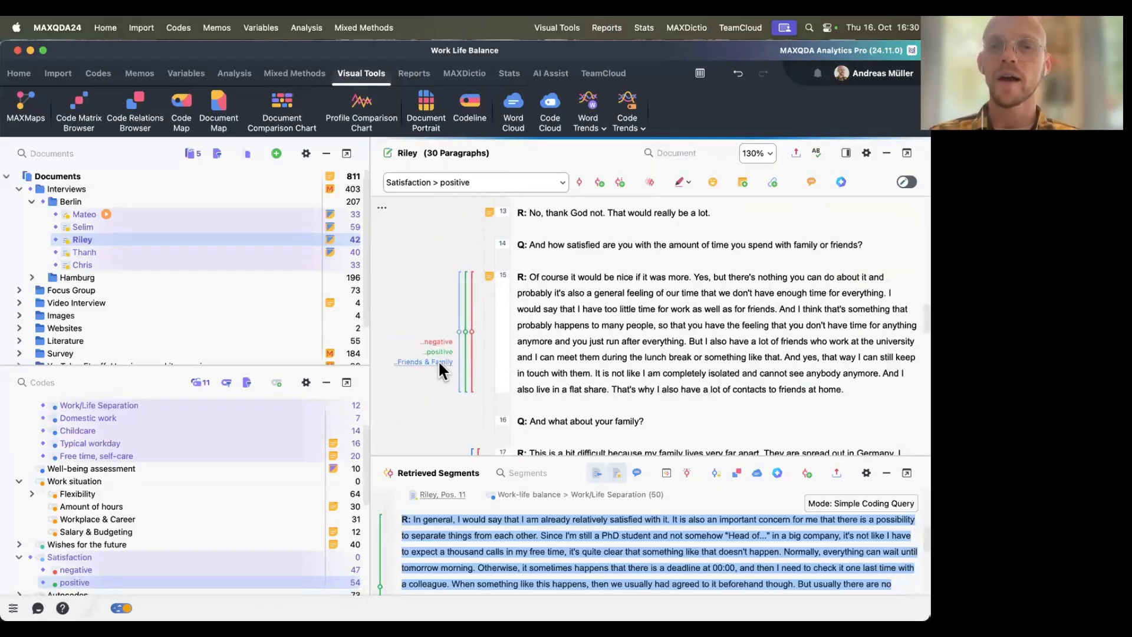
right_click(438, 324)
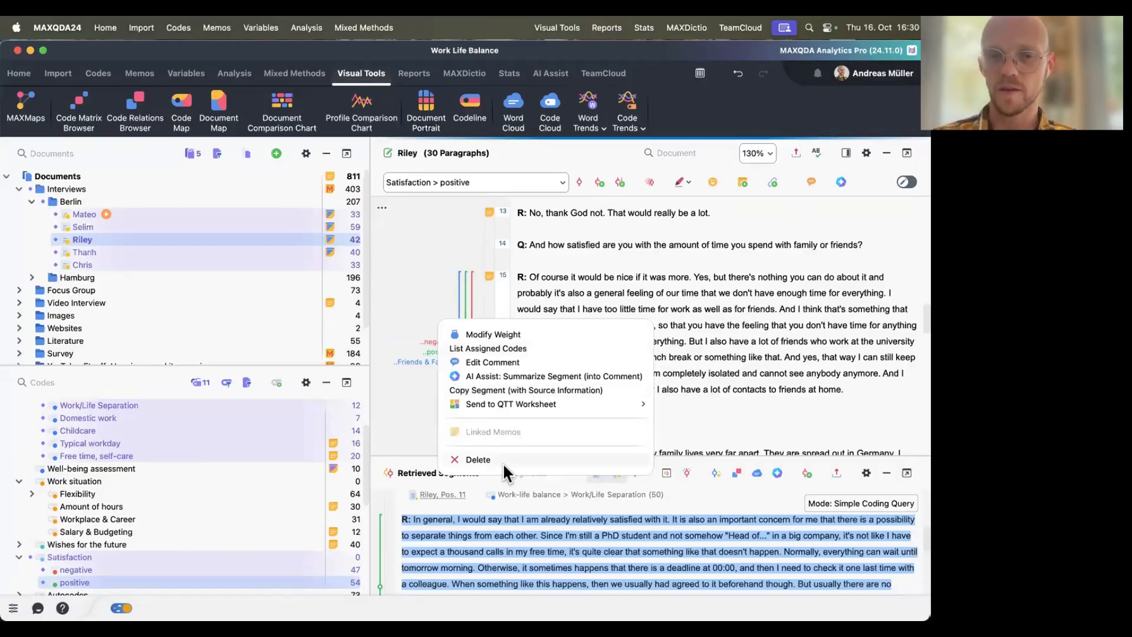
click(502, 461)
click(508, 394)
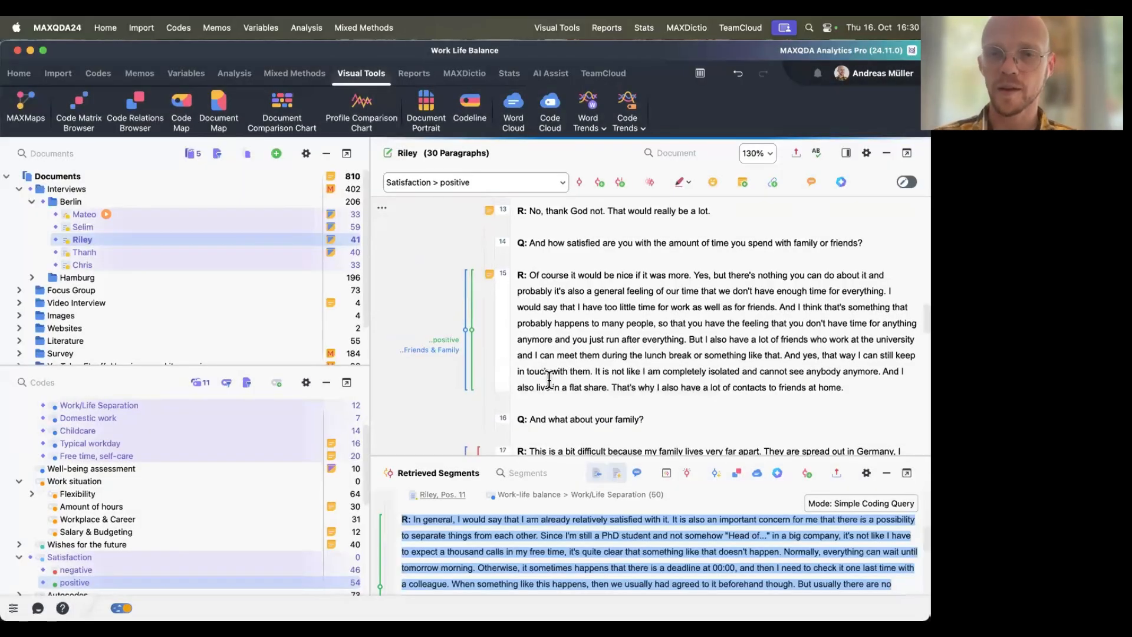
Step: Highlight paragraph 15's Friends & Family and positive codings and paragraph 17's Friends & Family and negative codings to compare their overlaps
scroll(530, 313, down, 2)
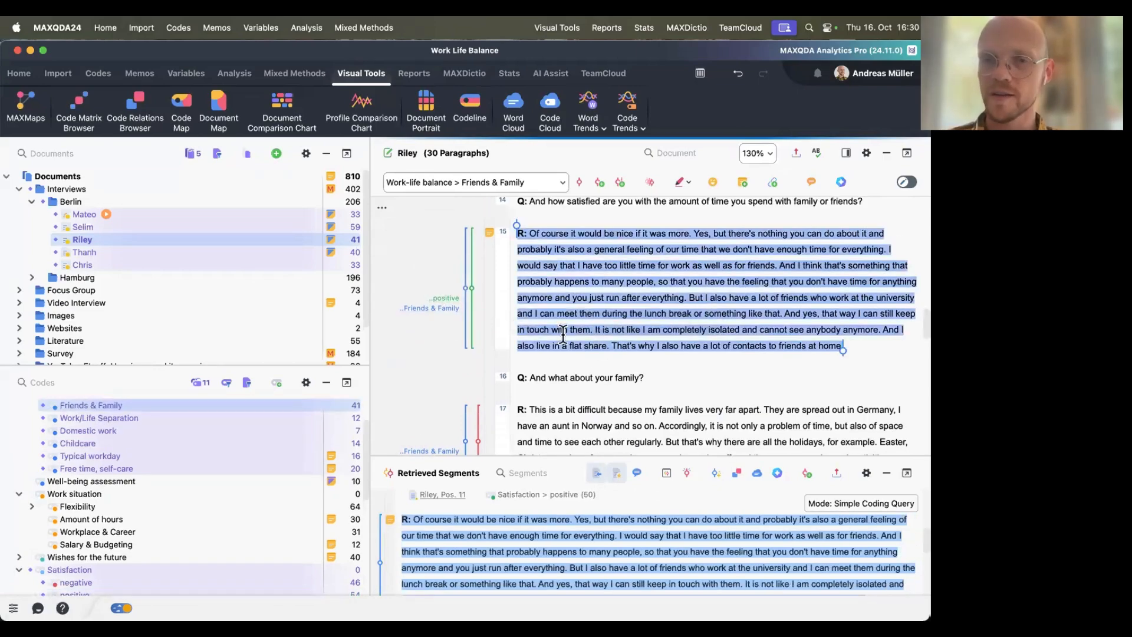
click(447, 298)
scroll(447, 298, down, 4)
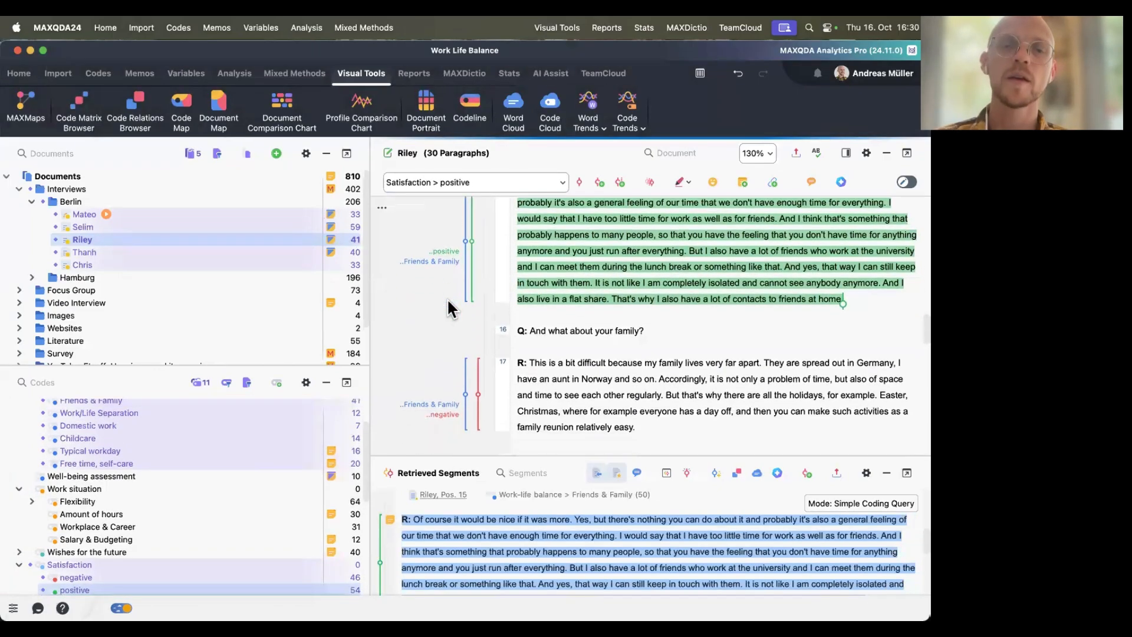
click(437, 337)
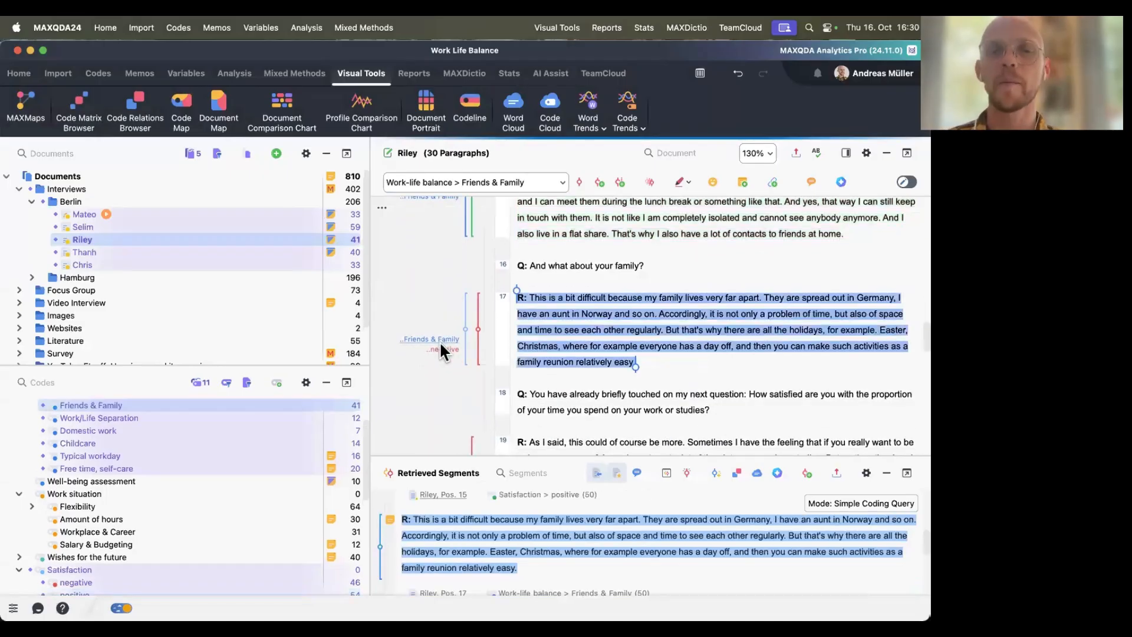
click(445, 348)
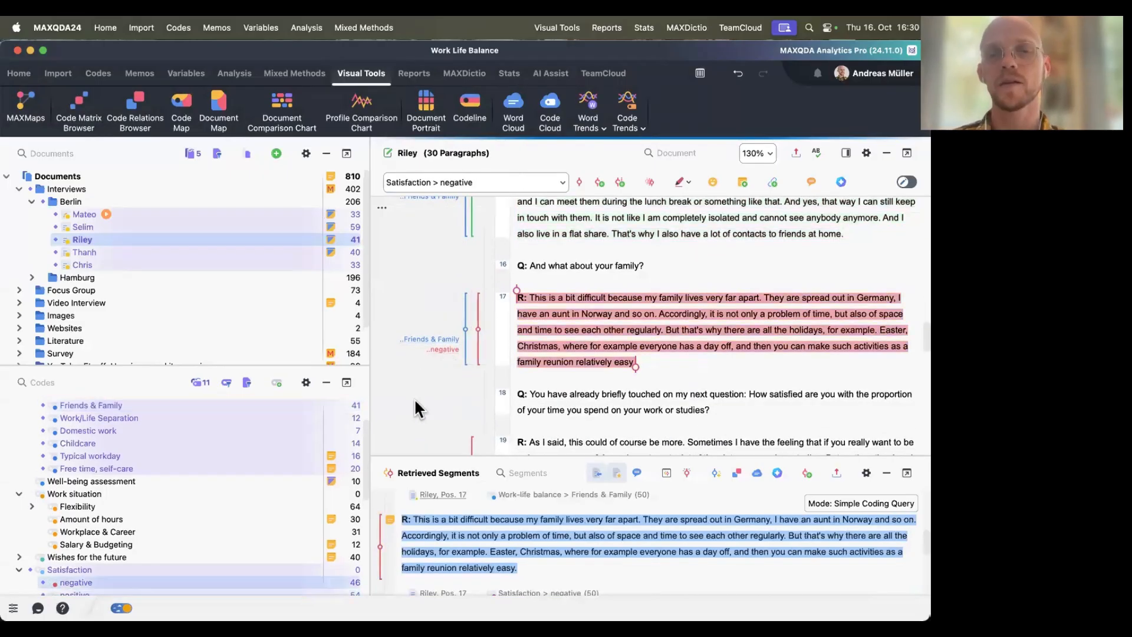
scroll(414, 397, up, 2)
scroll(414, 398, up, 1)
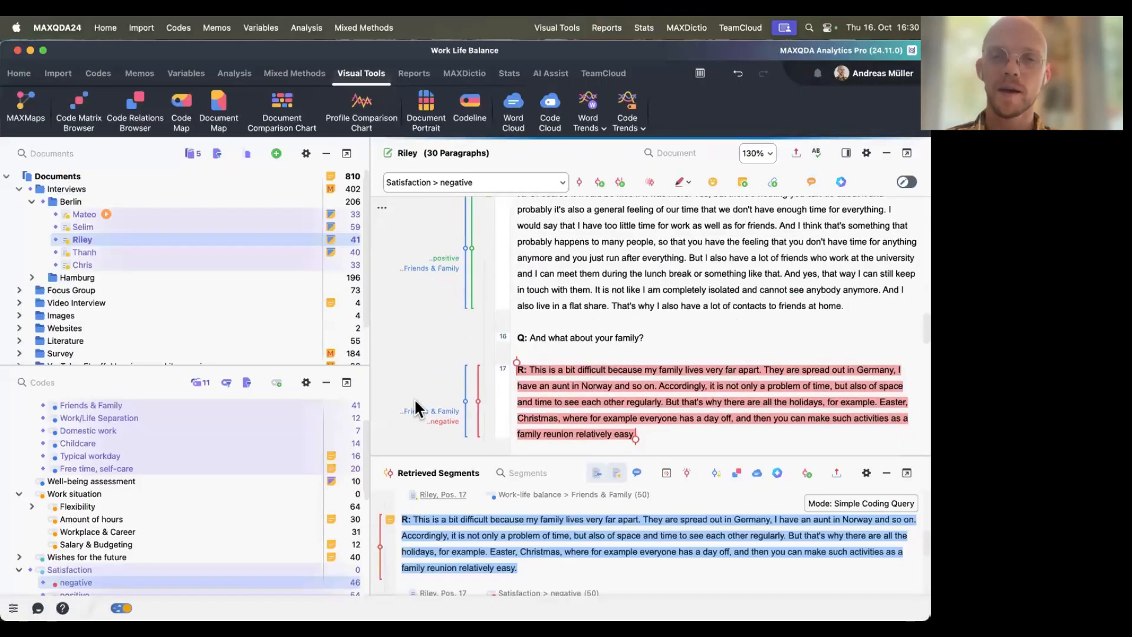
Step: Examine the subcodes of Work-life balance and the negative and positive subcodes of Satisfaction in the code system
scroll(112, 572, down, 3)
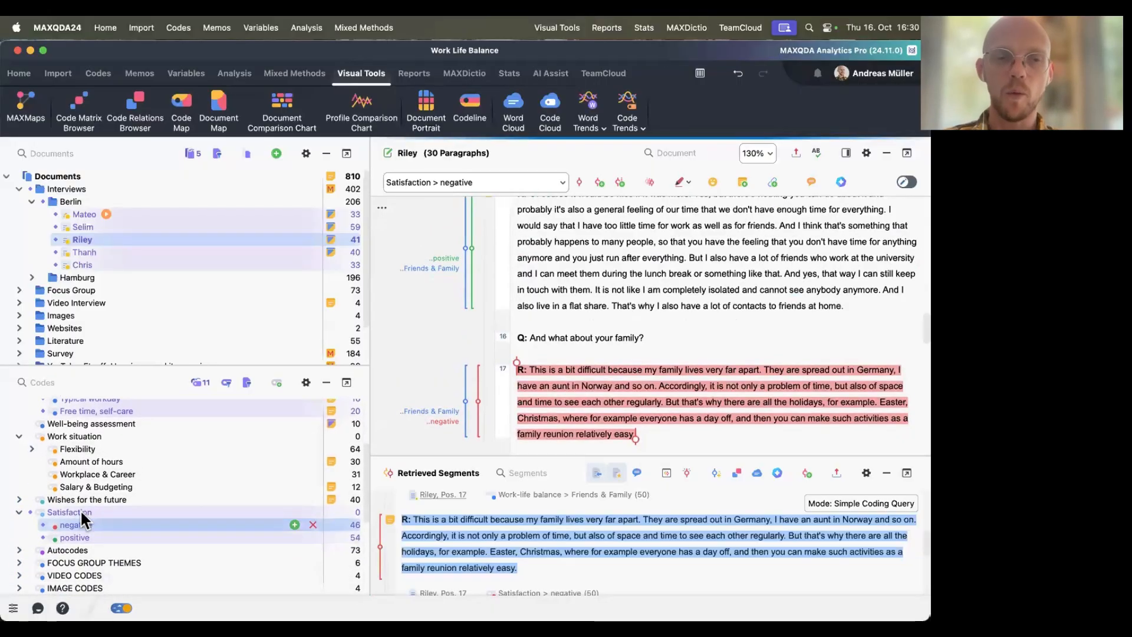
scroll(69, 454, up, 5)
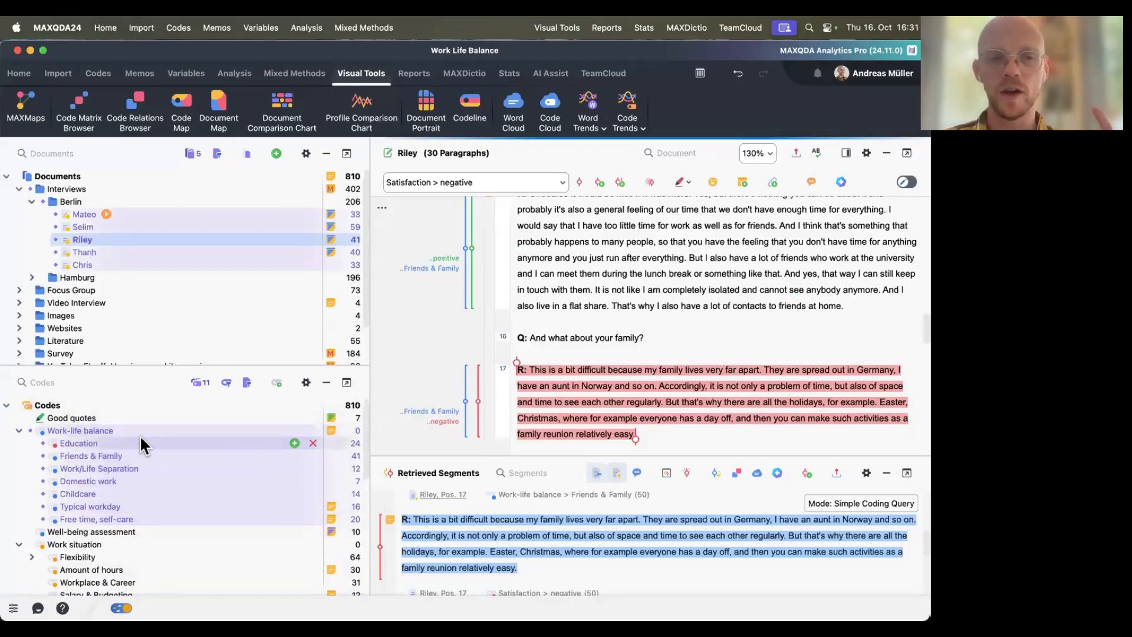
mouse_move(179, 488)
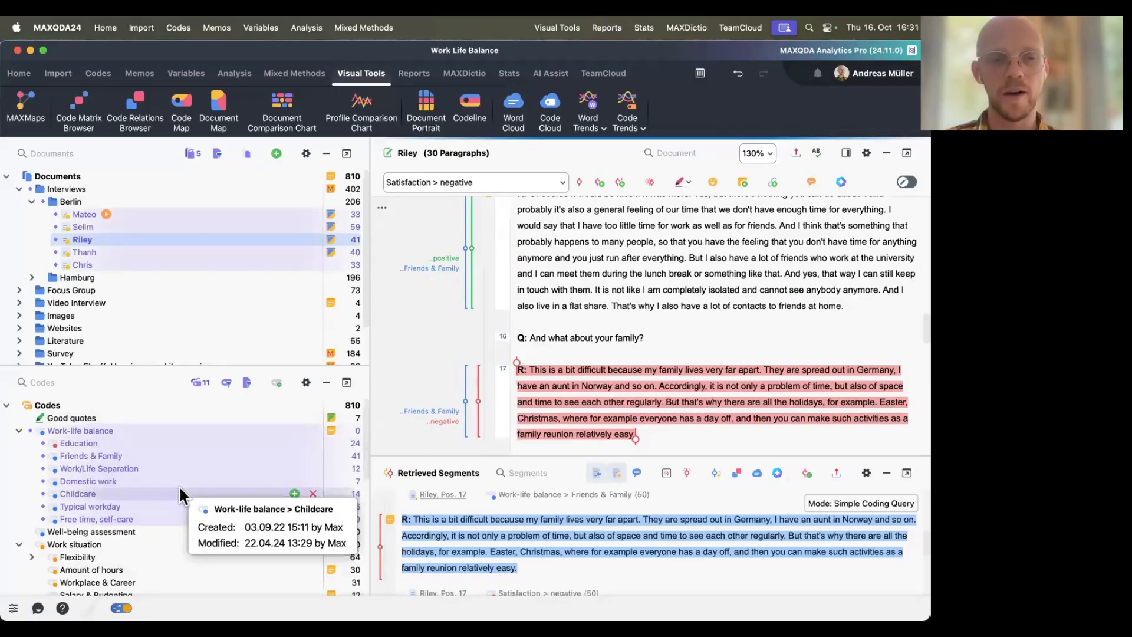
scroll(179, 486, down, 2)
scroll(178, 485, down, 4)
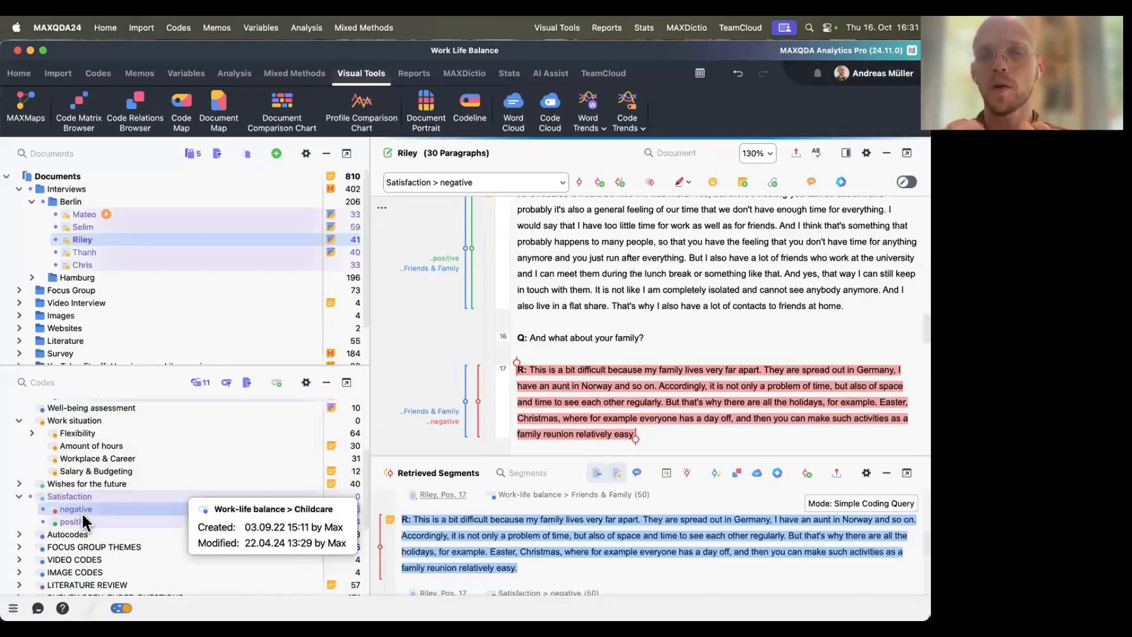
mouse_move(82, 512)
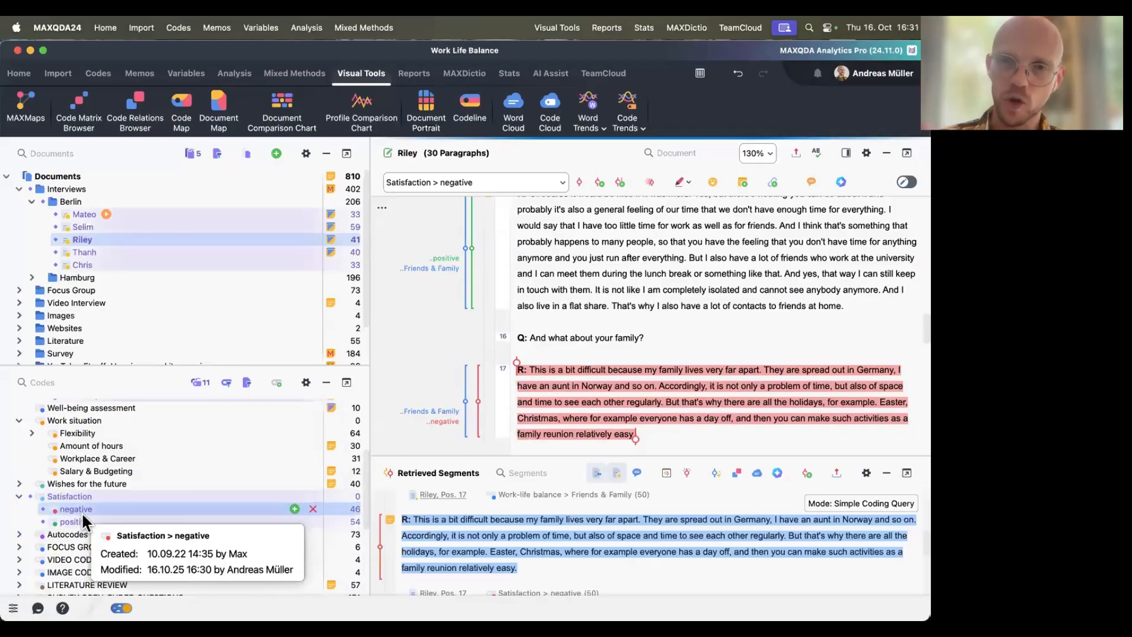
scroll(81, 511, up, 5)
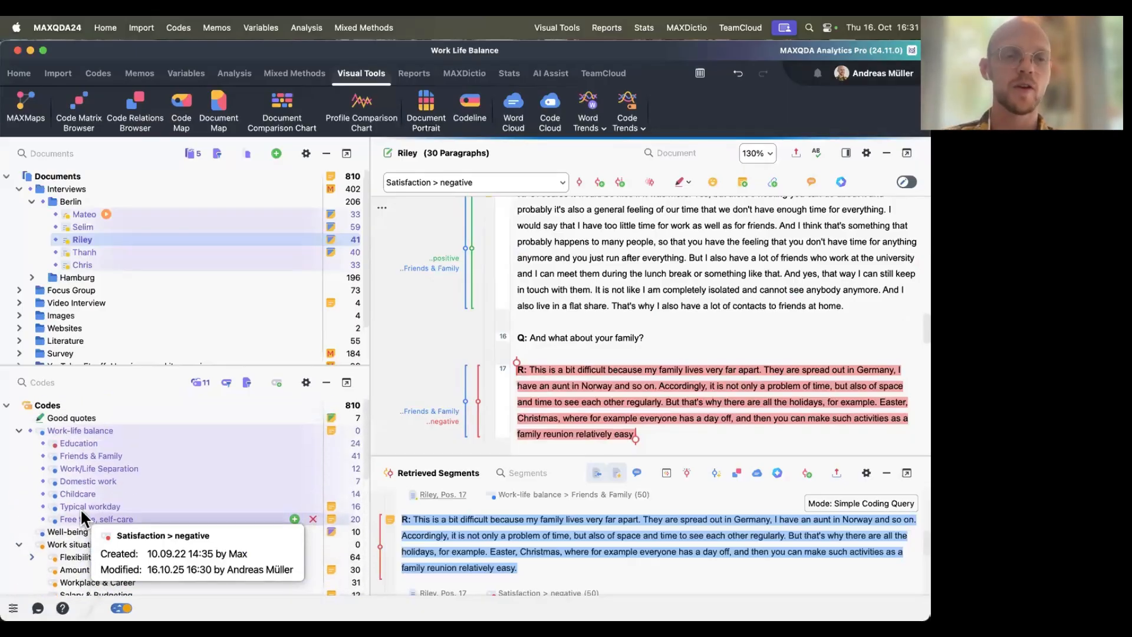
mouse_move(117, 456)
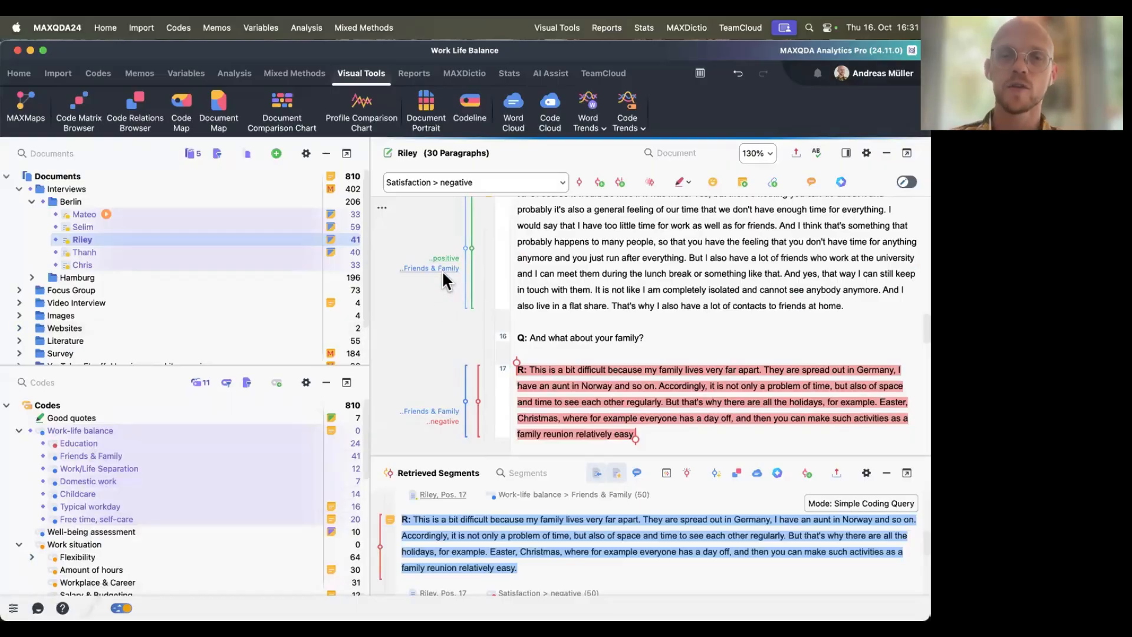
scroll(442, 274, up, 1)
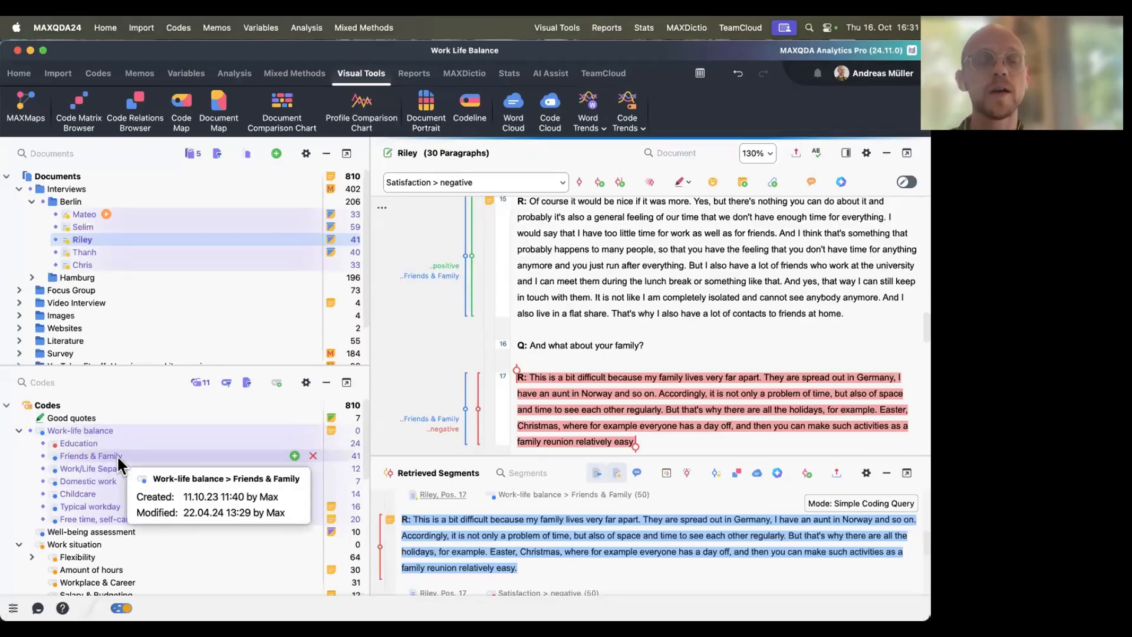
scroll(72, 461, down, 2)
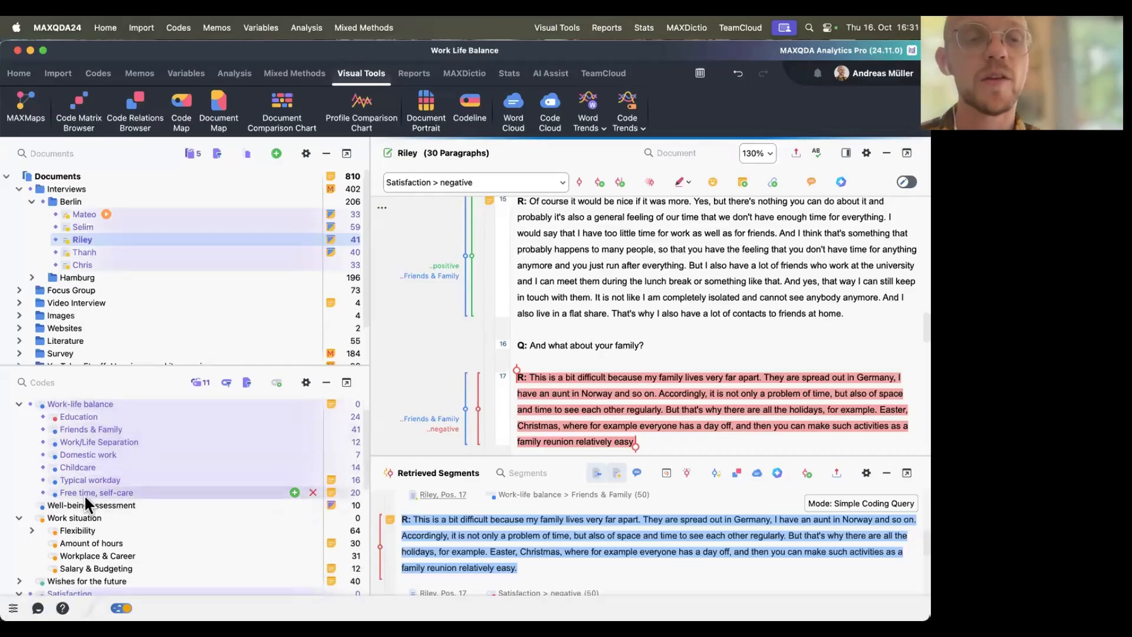
scroll(82, 531, down, 5)
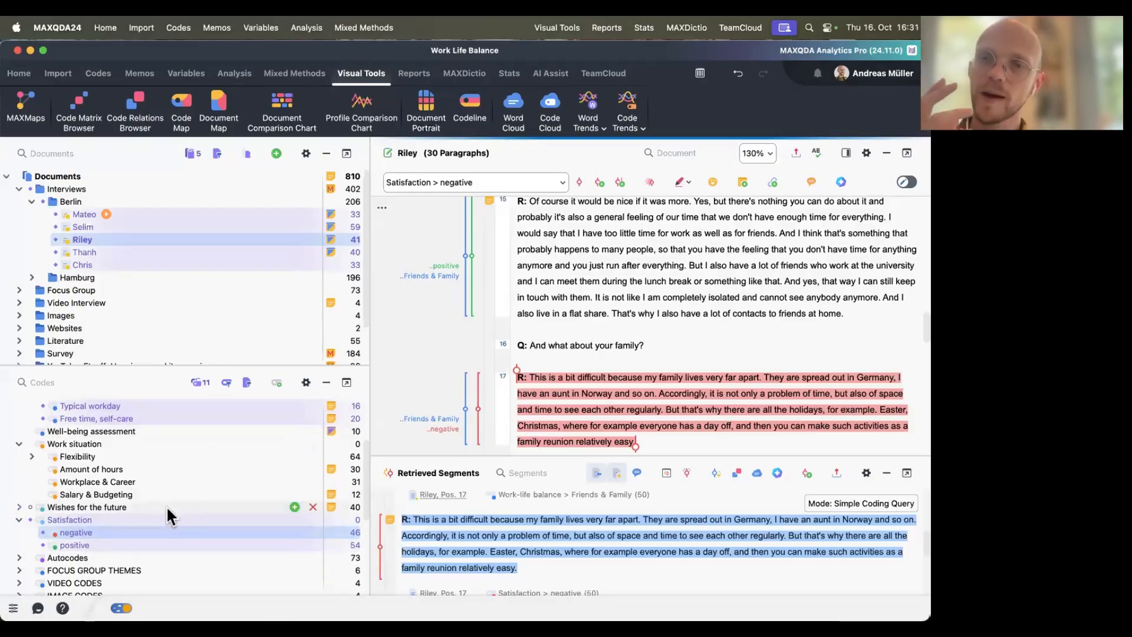
scroll(166, 504, up, 6)
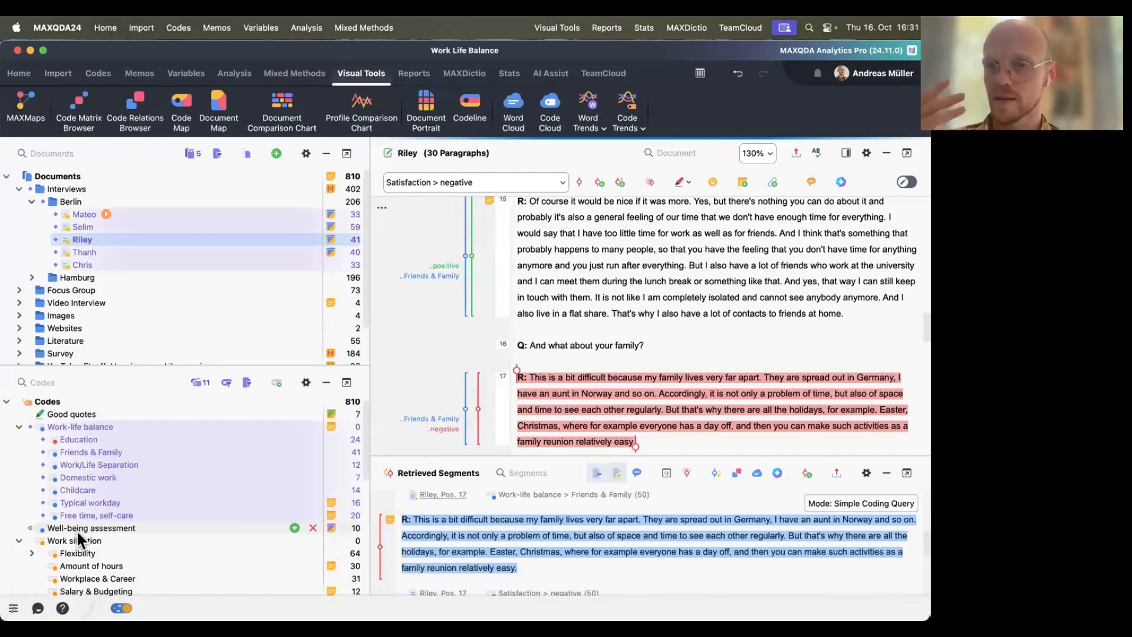
Step: Reset all code and document activations and collapse the Interviews document group
click(196, 383)
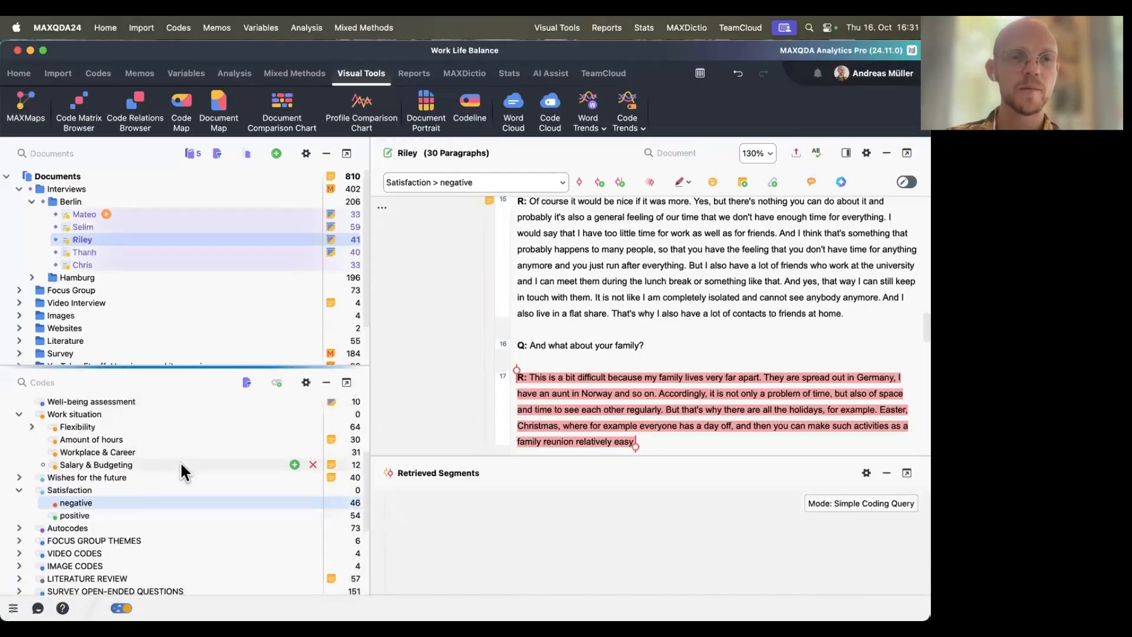
click(20, 189)
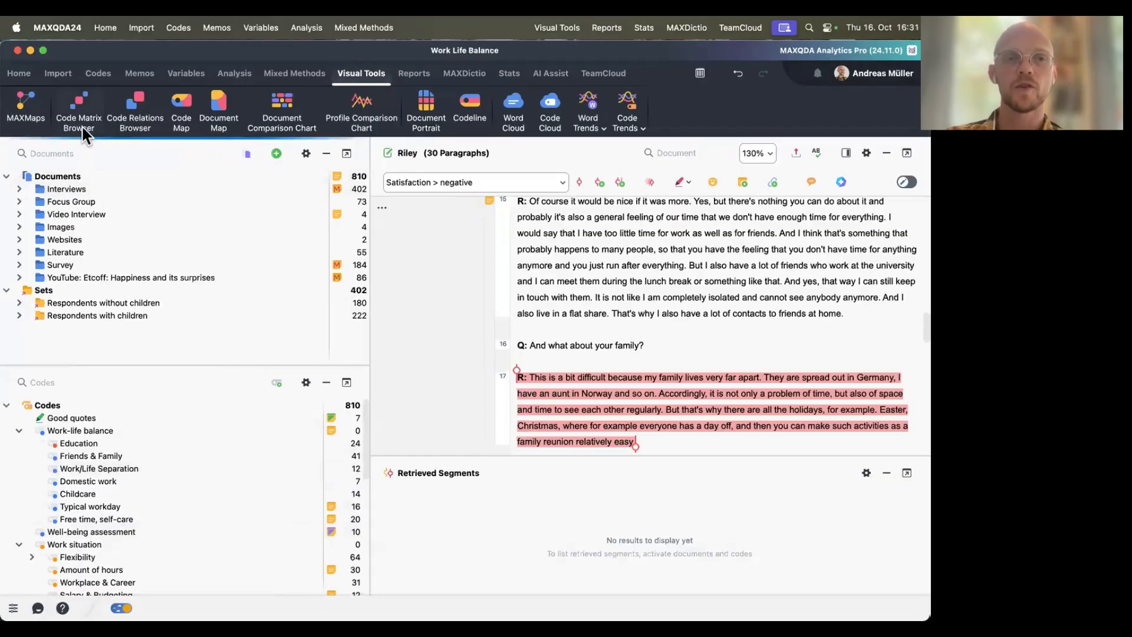
Step: Start the Code Relations Browser and choose all seven subcodes of Work-life balance, from Education to Free time, self-care, as rows
click(150, 104)
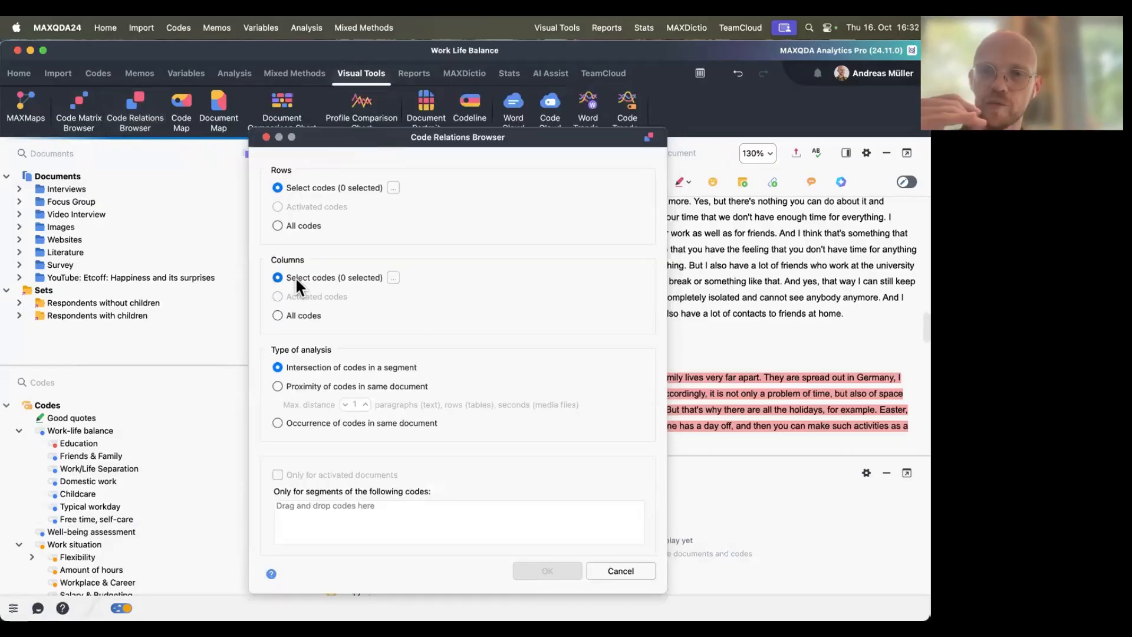
click(393, 188)
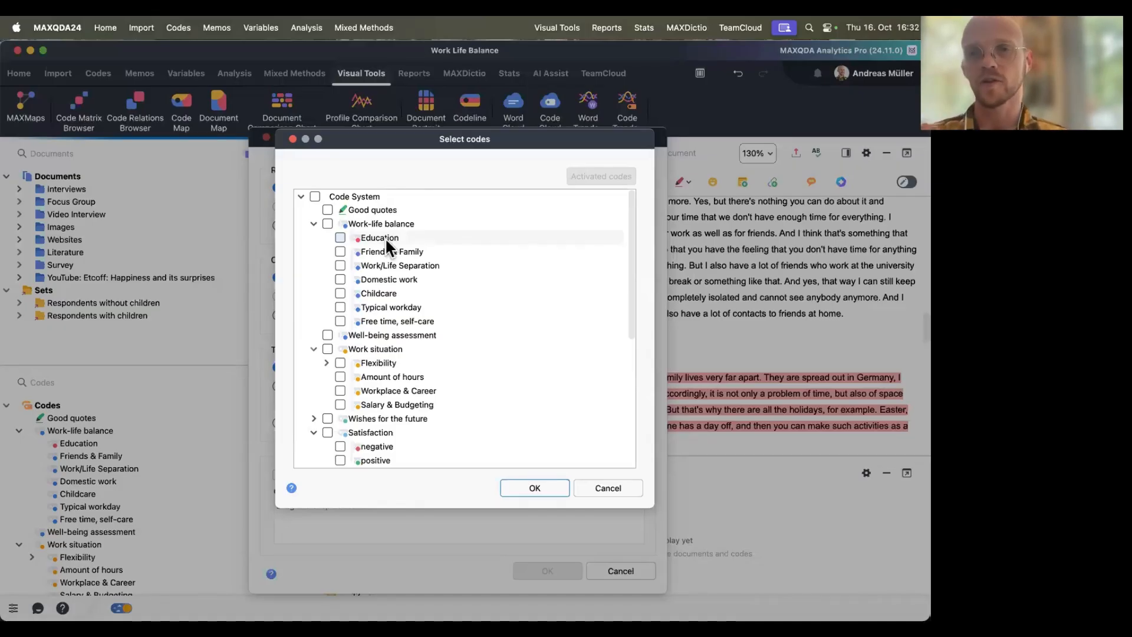
click(340, 237)
click(340, 250)
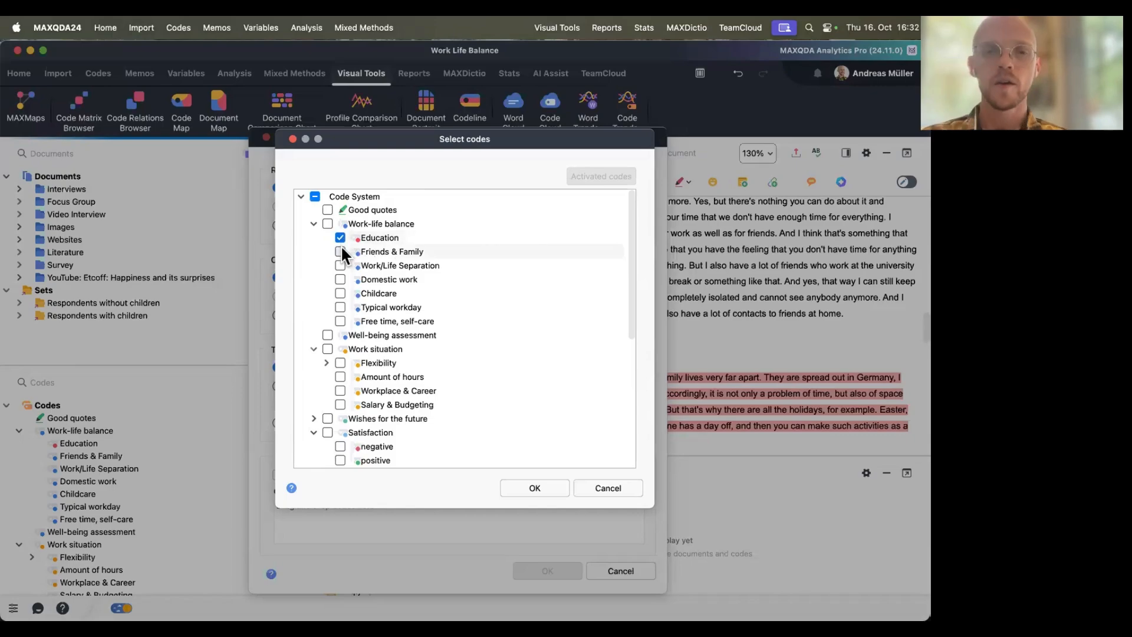
click(340, 265)
click(340, 279)
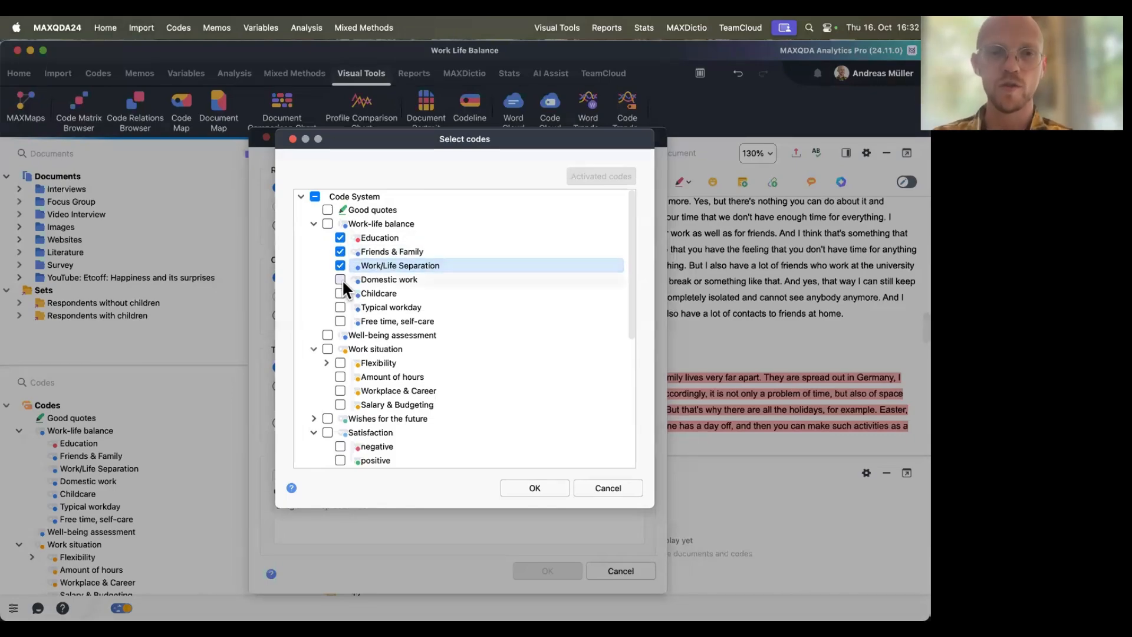
click(340, 293)
click(340, 306)
click(340, 320)
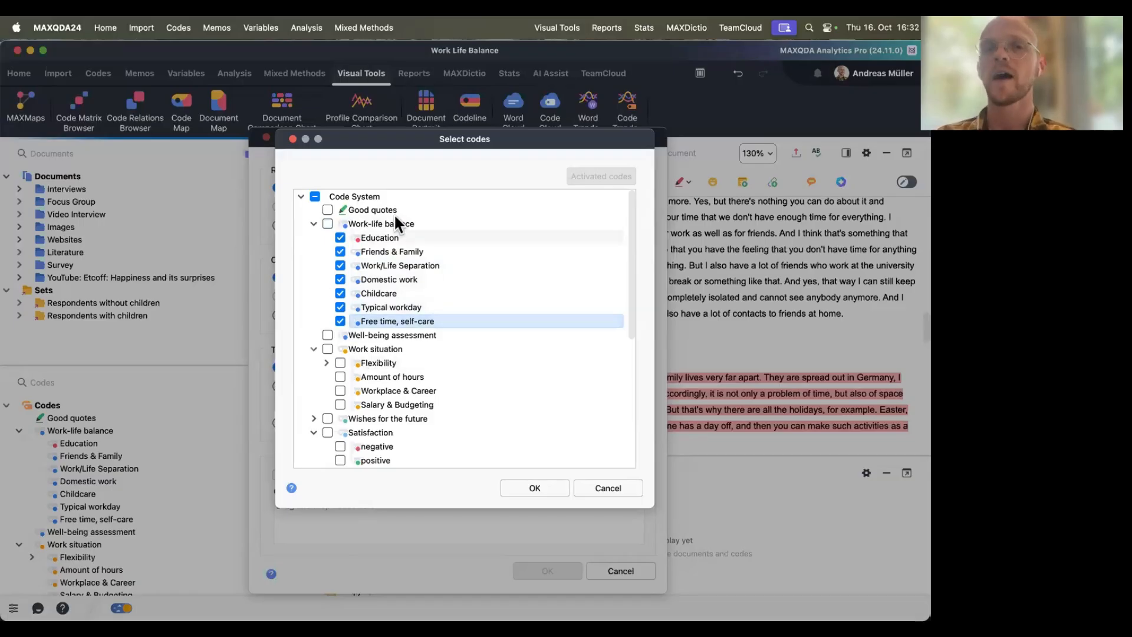
click(523, 487)
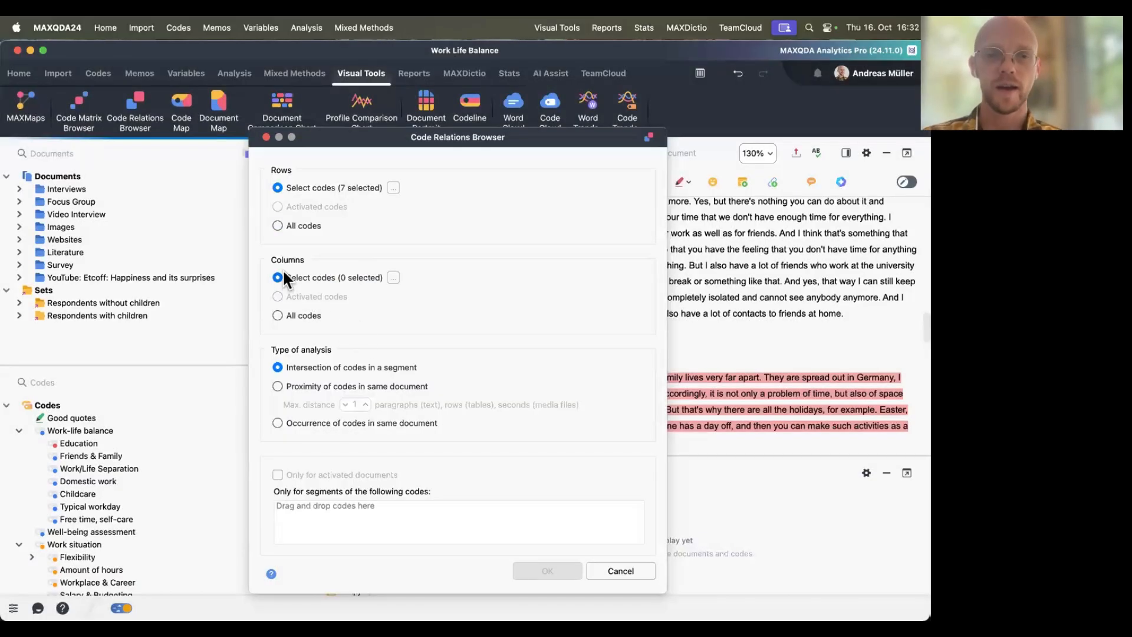
Step: Choose Satisfaction's positive and negative subcodes as columns and generate the matrix for intersection of codes in a segment
click(394, 277)
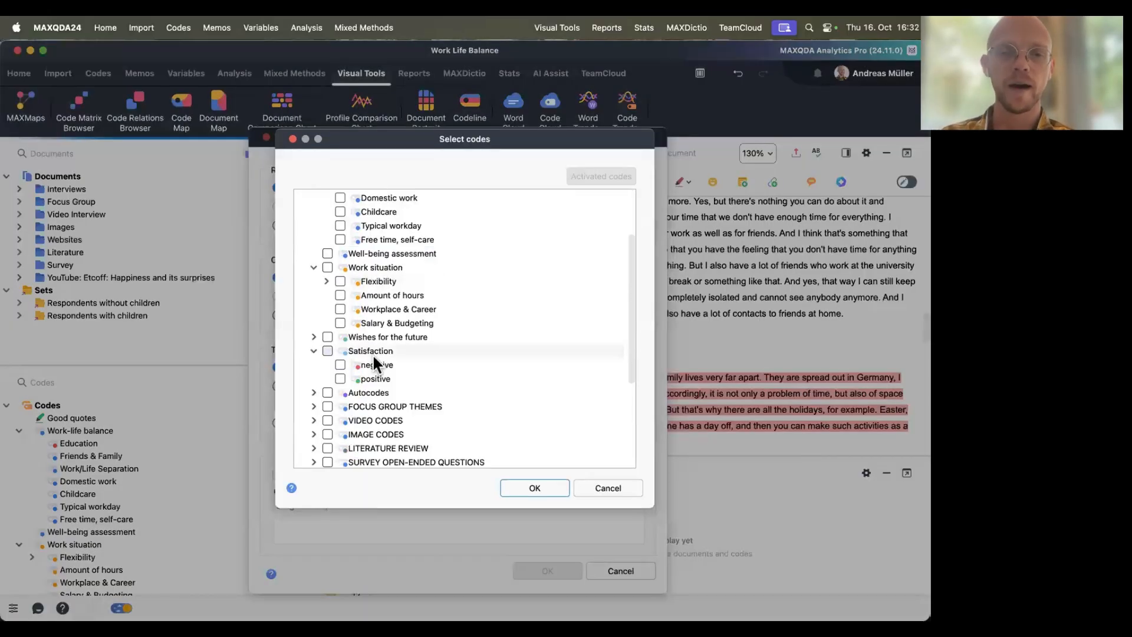
scroll(373, 354, down, 3)
click(335, 326)
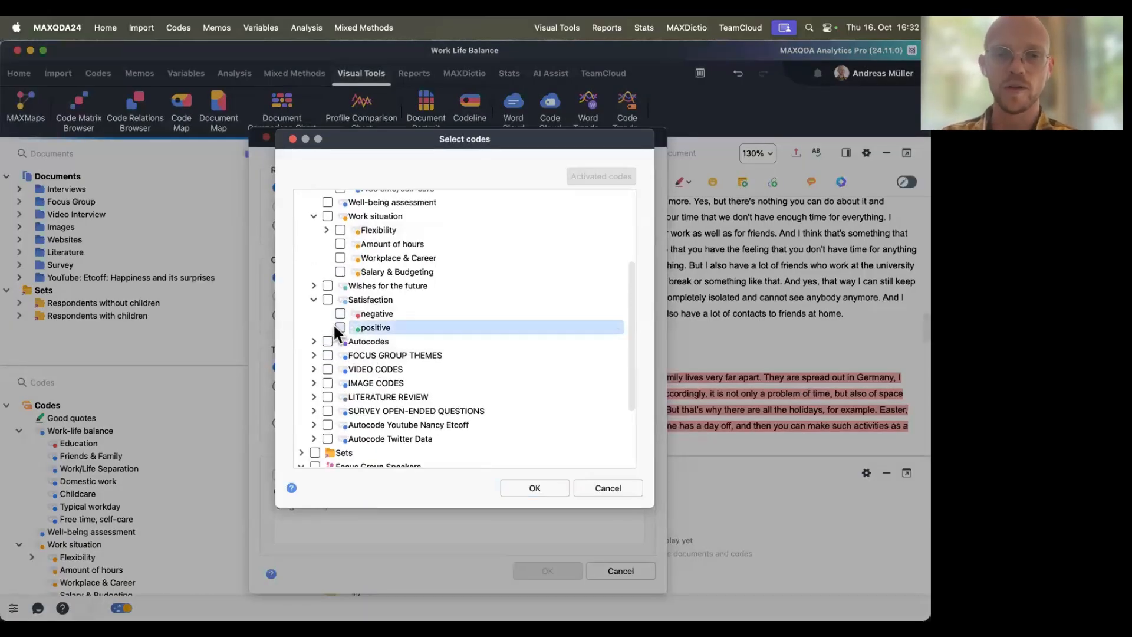
click(339, 313)
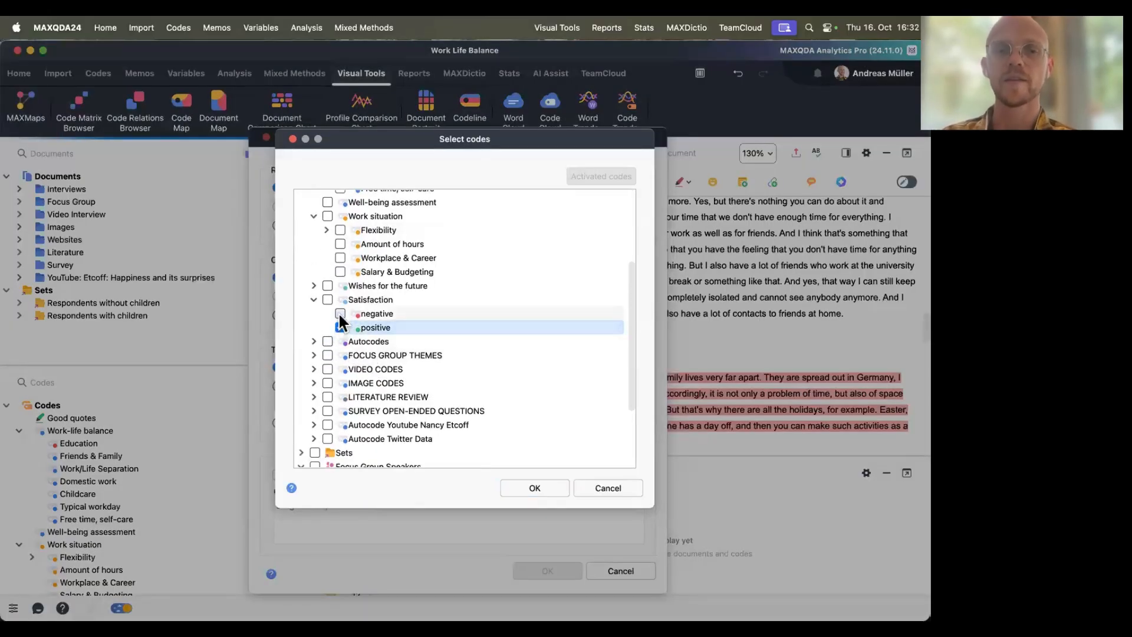
click(532, 487)
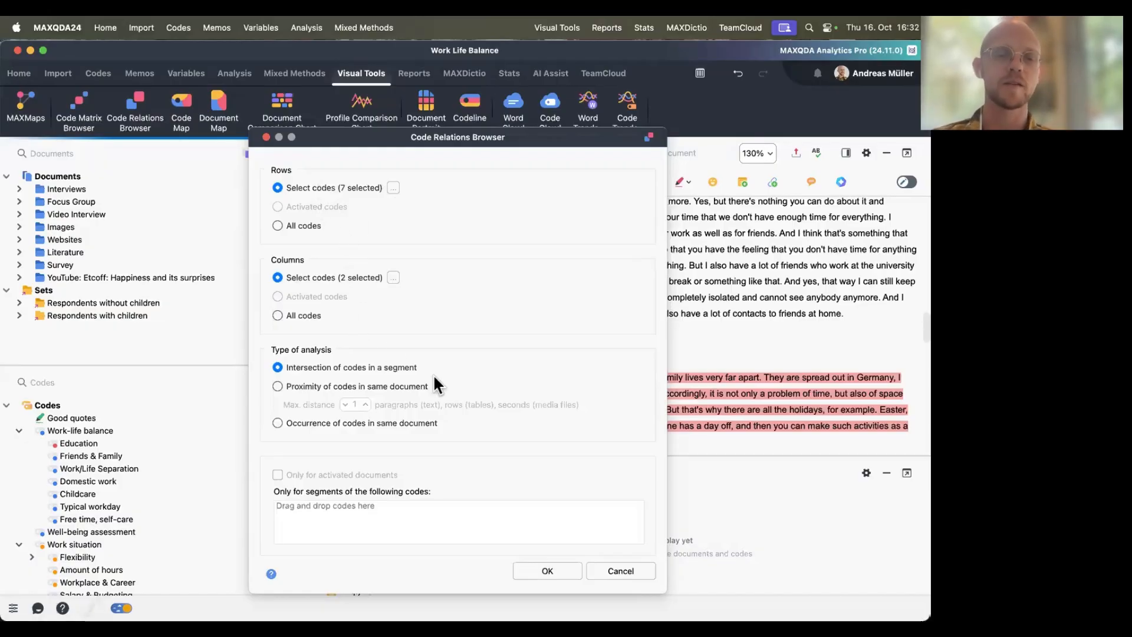
click(544, 572)
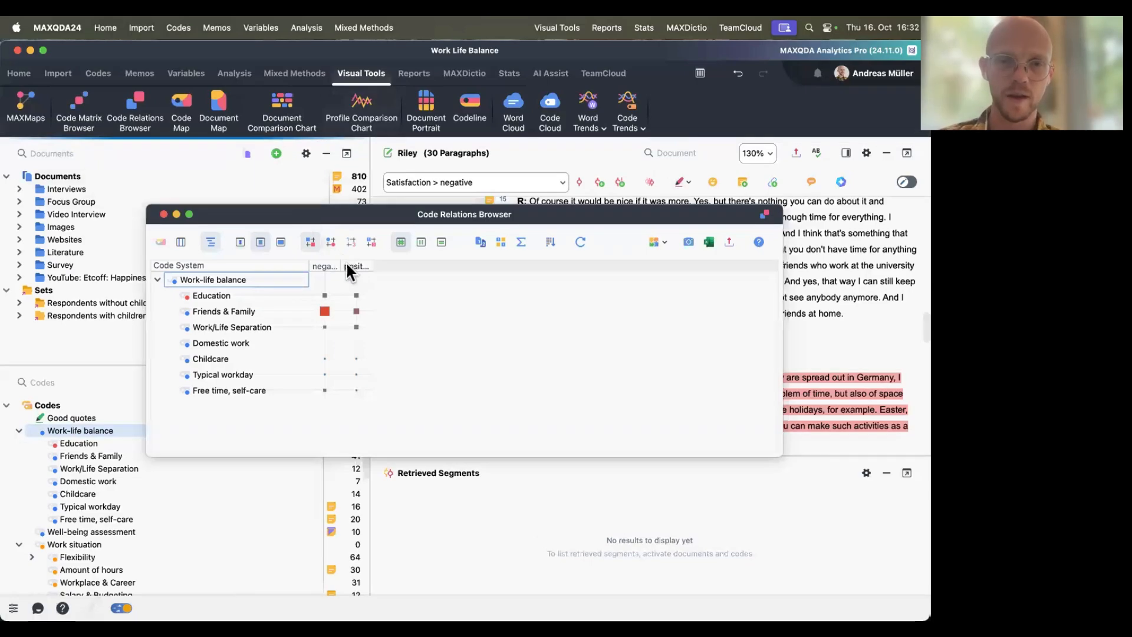
Step: Put the positive column before negative and widen both, then activate Work-life balance and Satisfaction with their subcodes to compare overlapping codings in the open interview
drag(340, 266, 463, 268)
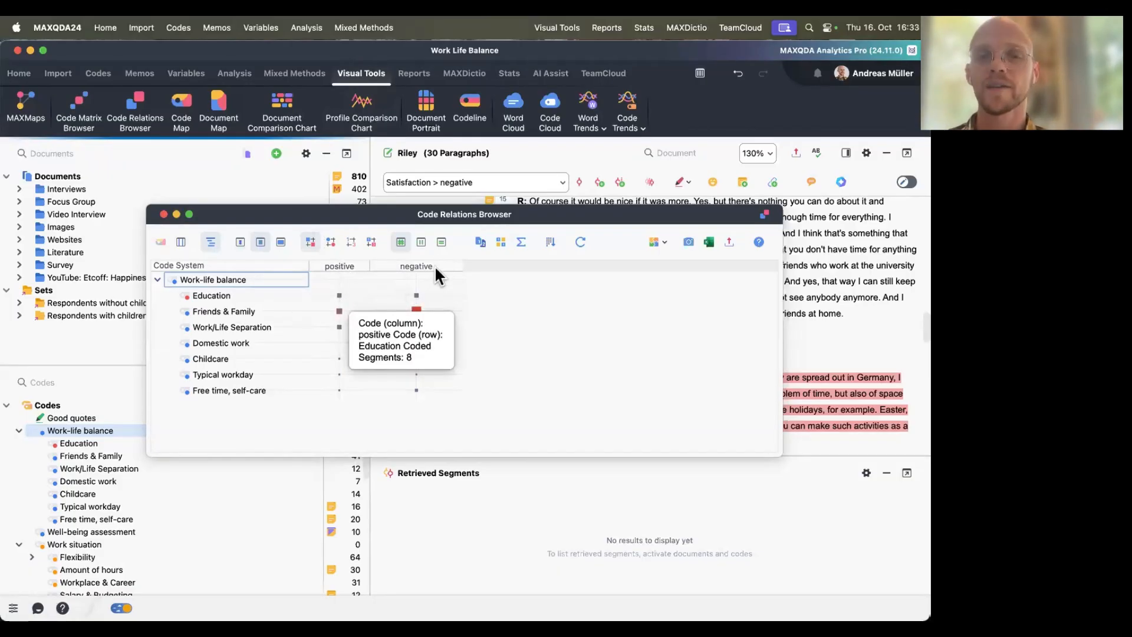
drag(462, 214, 462, 418)
scroll(489, 367, down, 3)
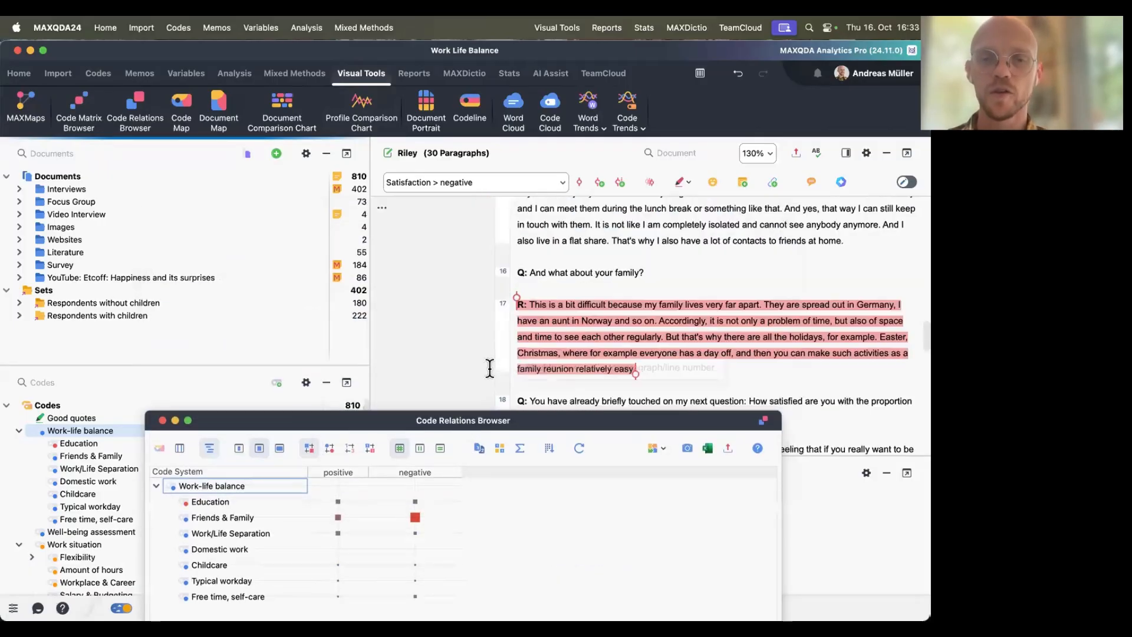
scroll(489, 367, down, 3)
click(30, 431)
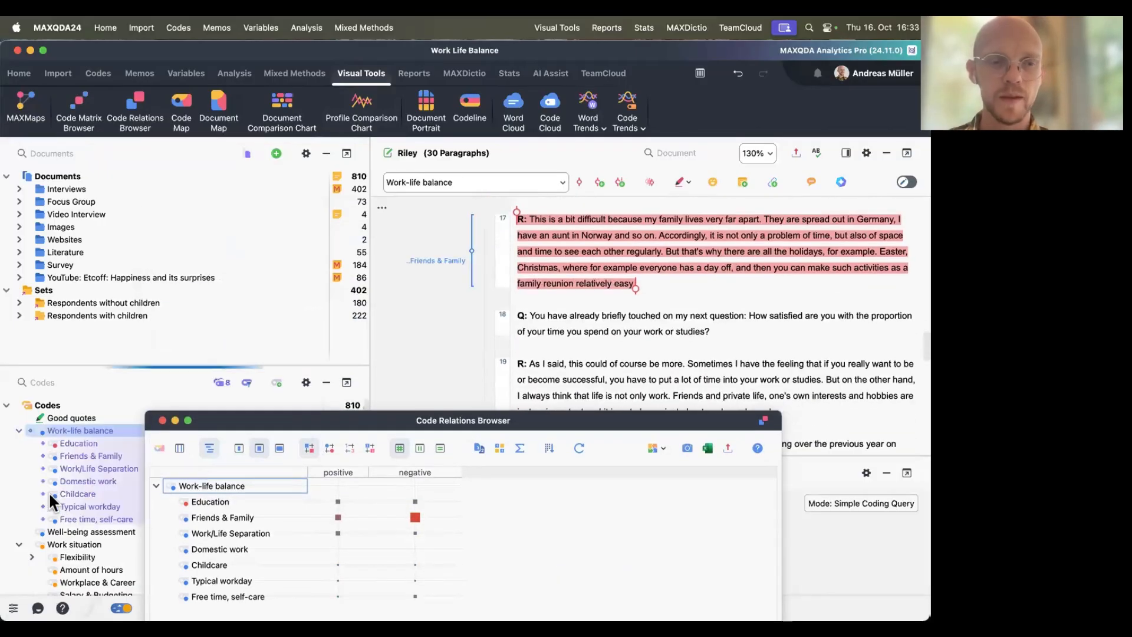
scroll(52, 500, down, 8)
scroll(52, 489, down, 3)
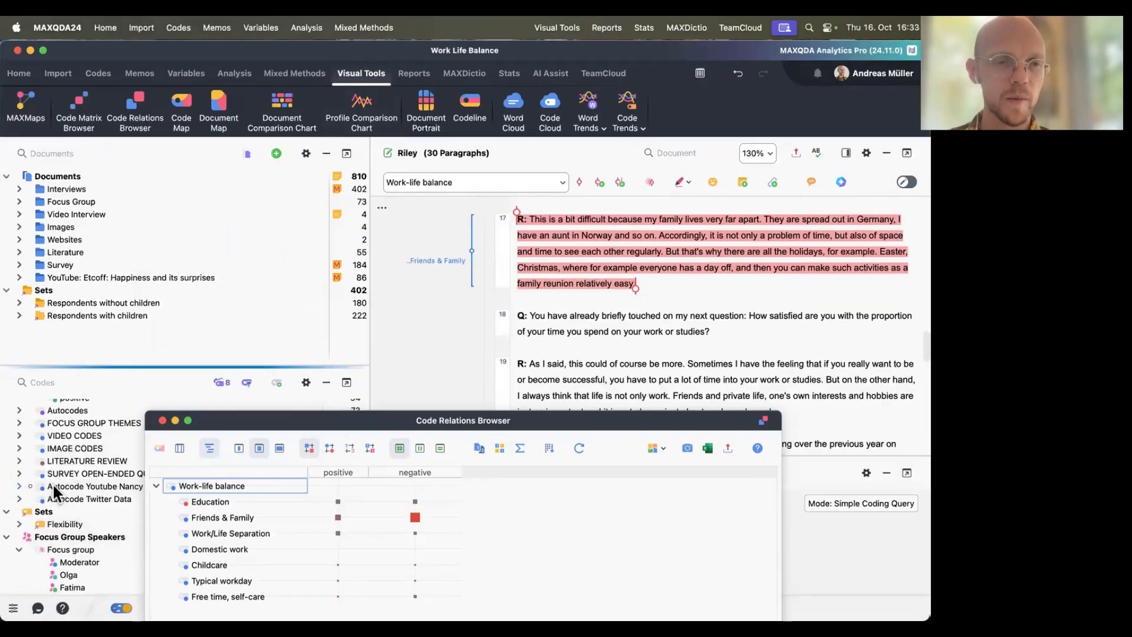
scroll(52, 483, up, 5)
click(29, 475)
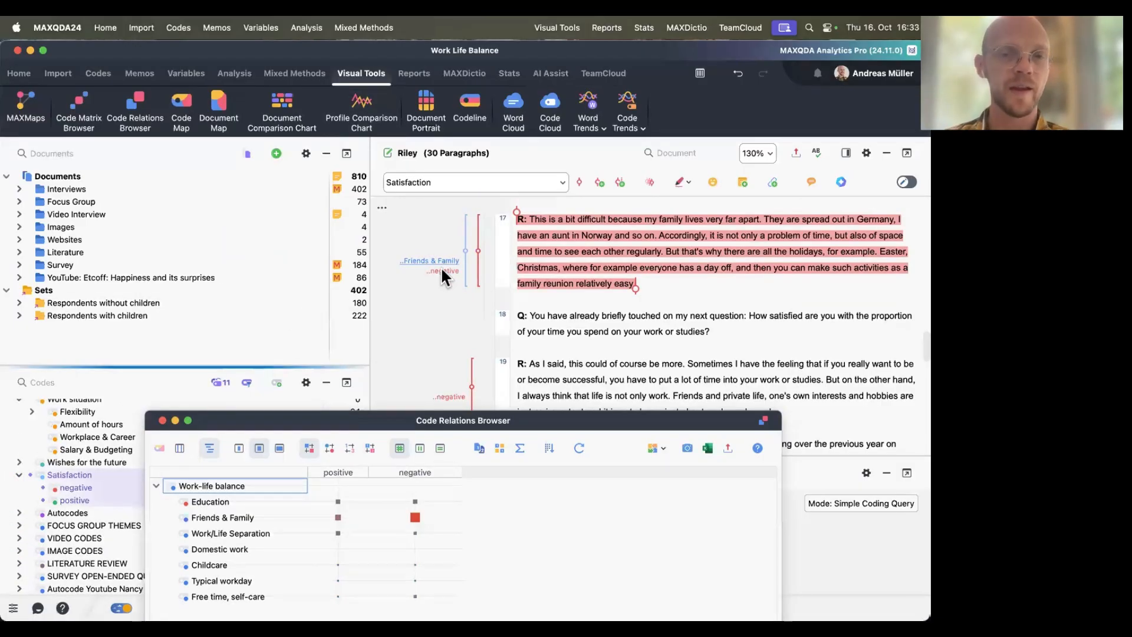
Step: Select the intersection of Friends & Family with negative in the matrix and display the cells as numerical values
drag(386, 421, 391, 291)
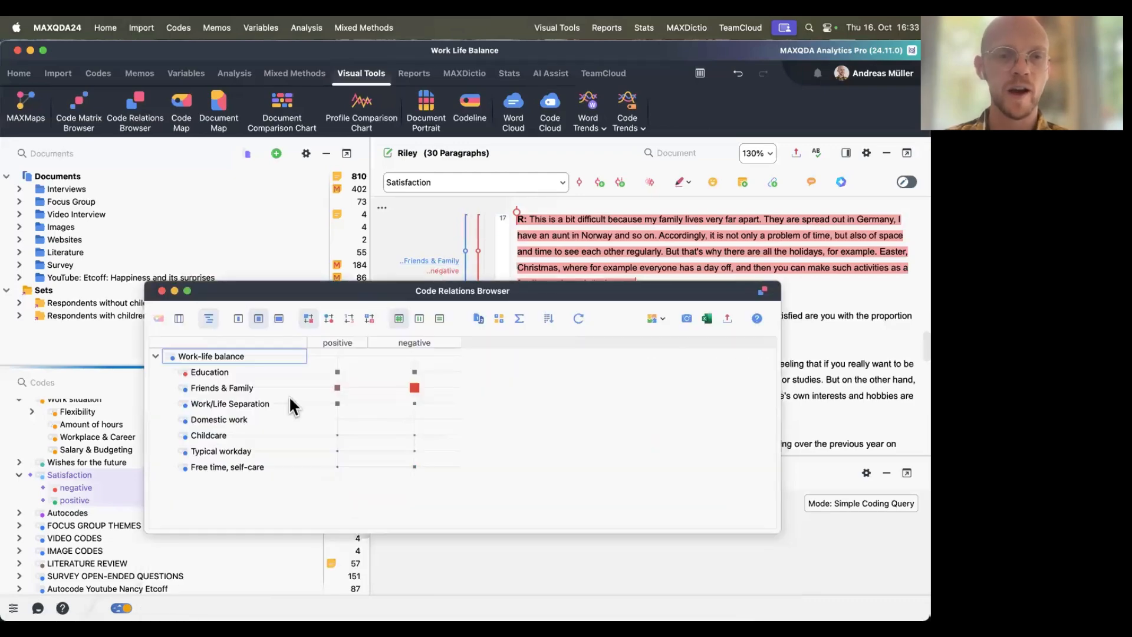
click(414, 383)
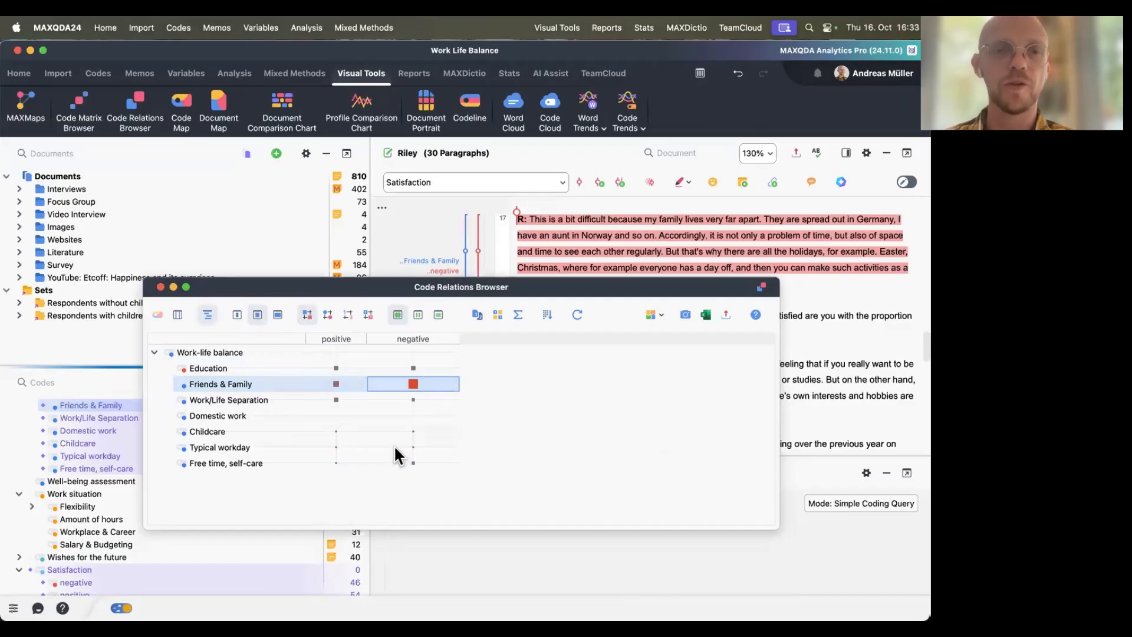
click(346, 315)
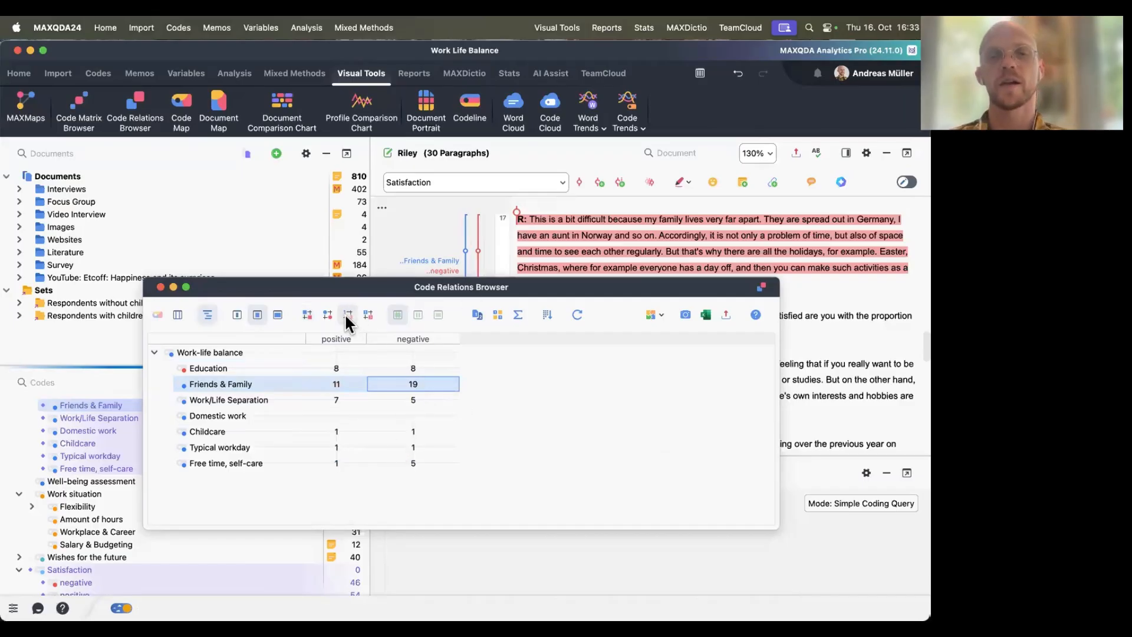
Step: Retrieve the segments coded with both Education and negative, and open the first retrieved segment in its interview document
click(340, 368)
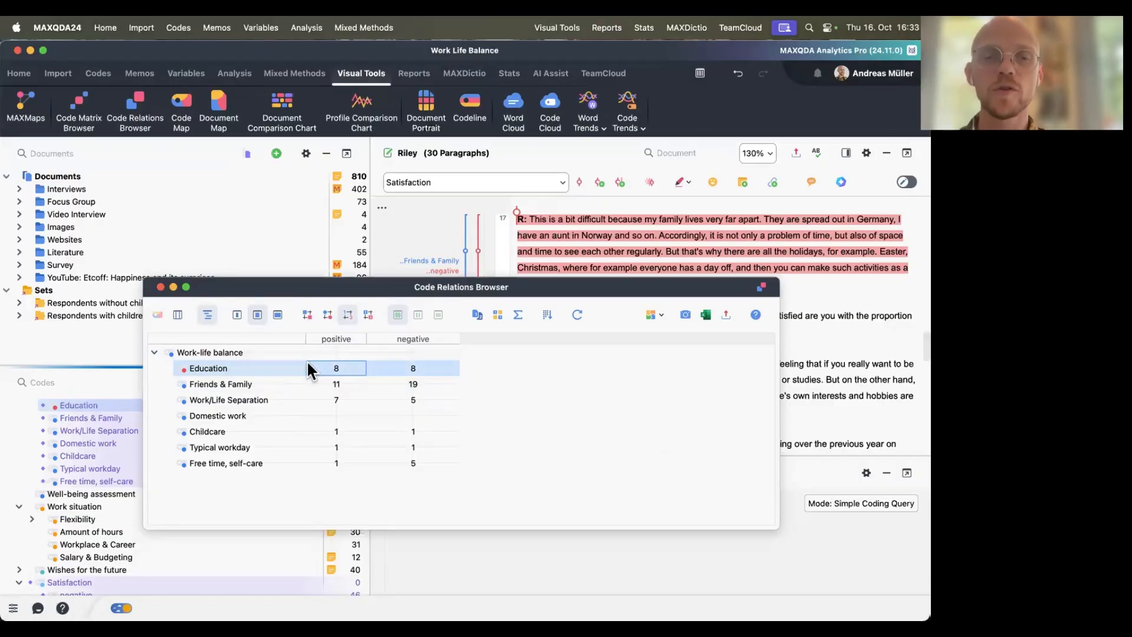
click(408, 373)
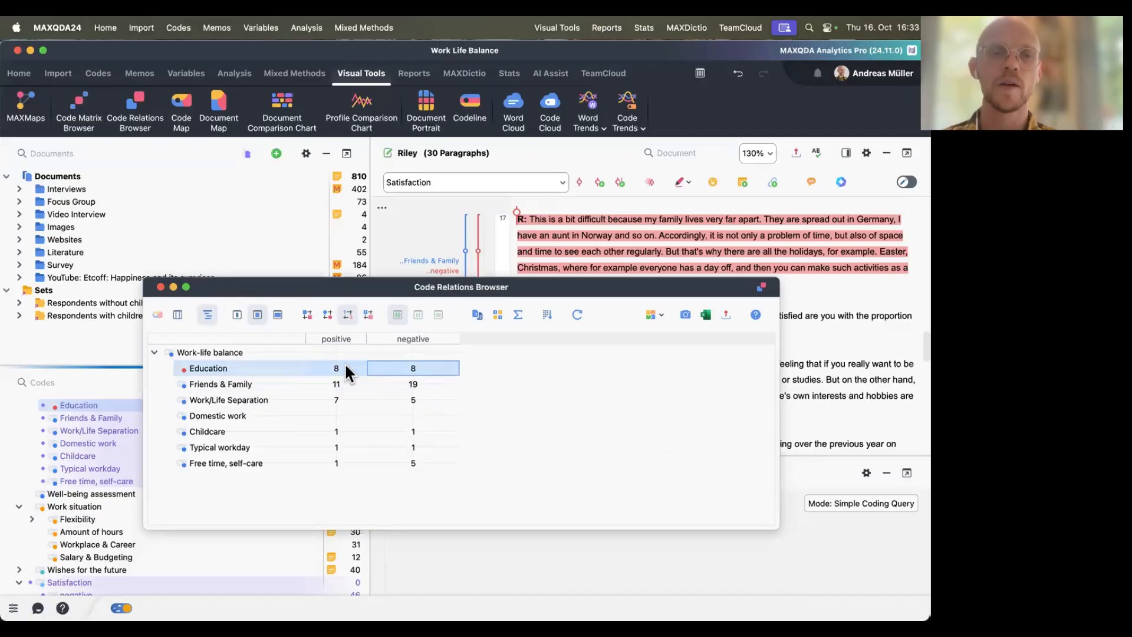
double_click(414, 369)
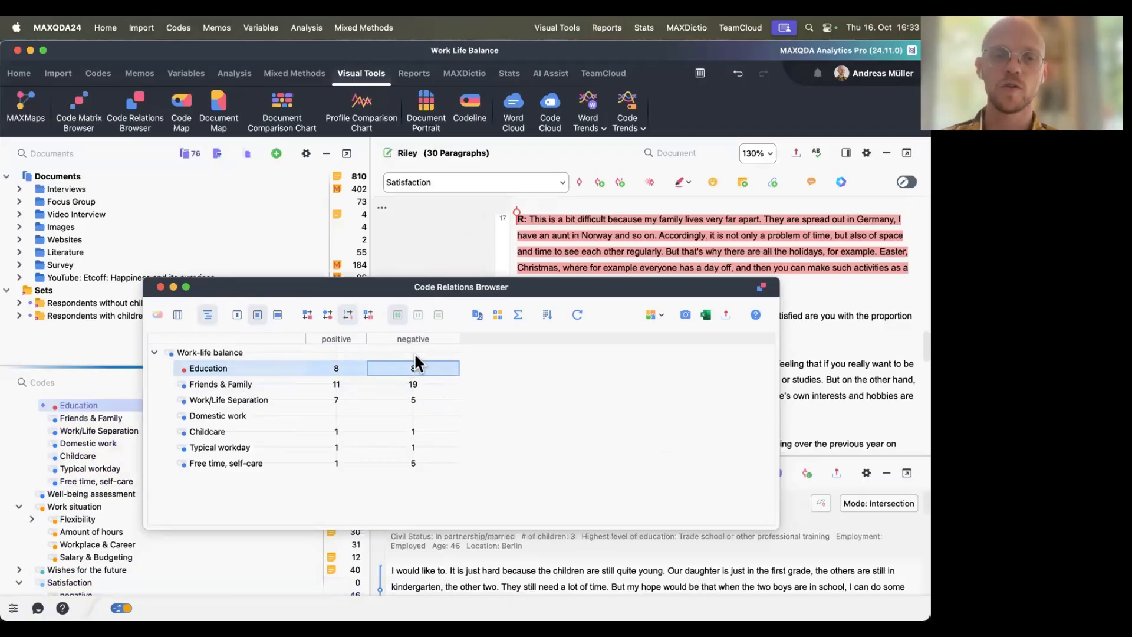
drag(322, 292, 315, 501)
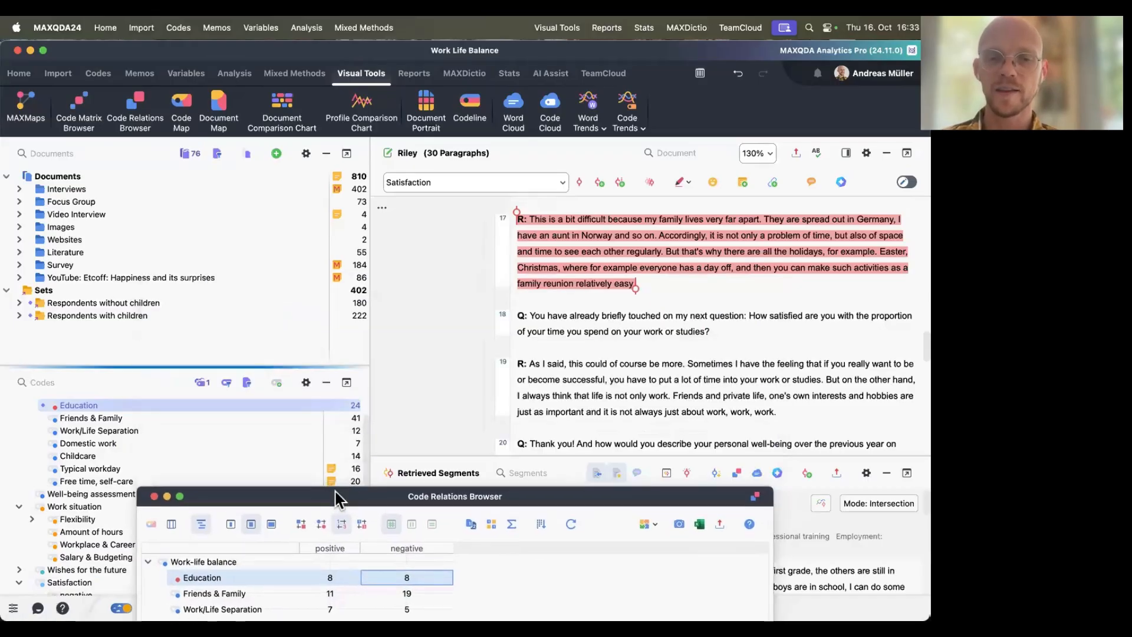
drag(400, 494, 334, 213)
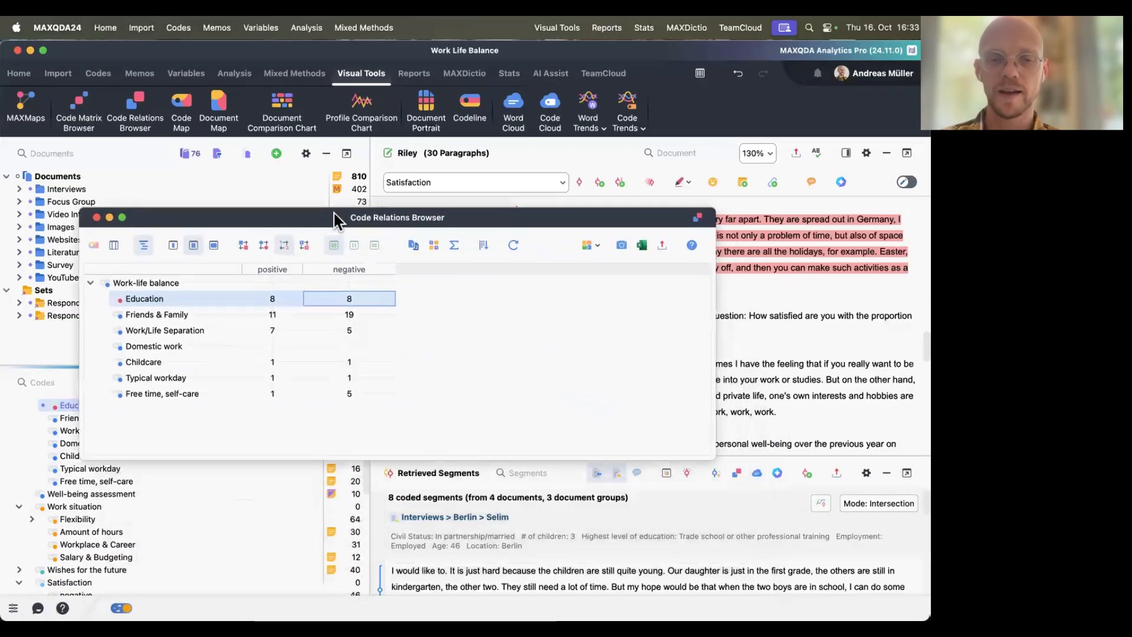
click(377, 575)
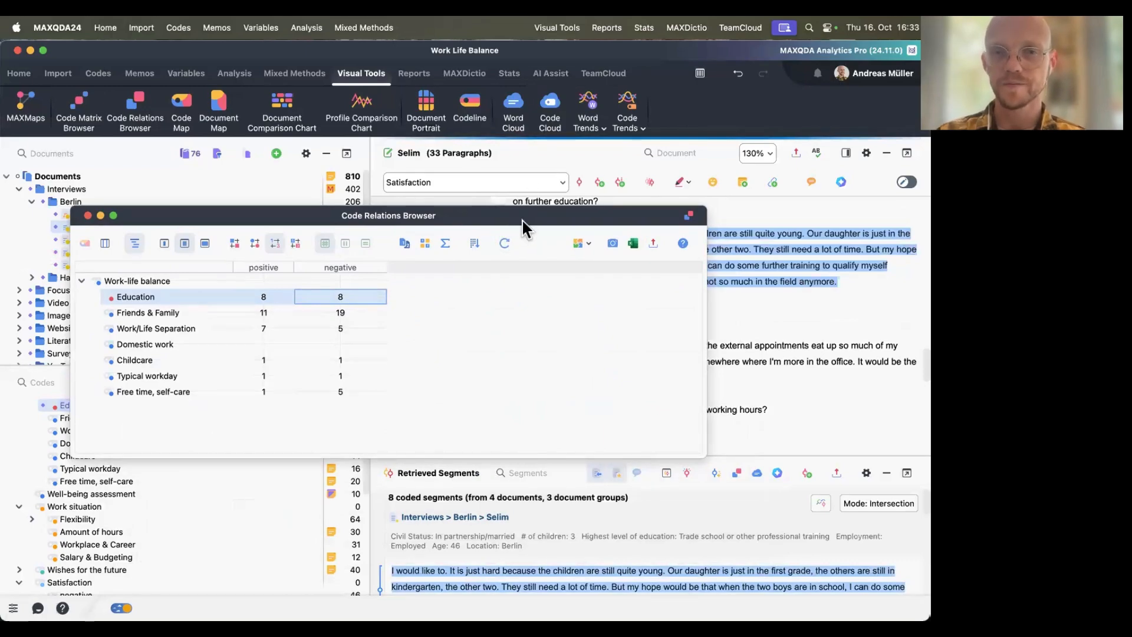
Step: Activate Satisfaction's negative subcode to show its coding alongside Education in the open interview
drag(522, 218, 573, 397)
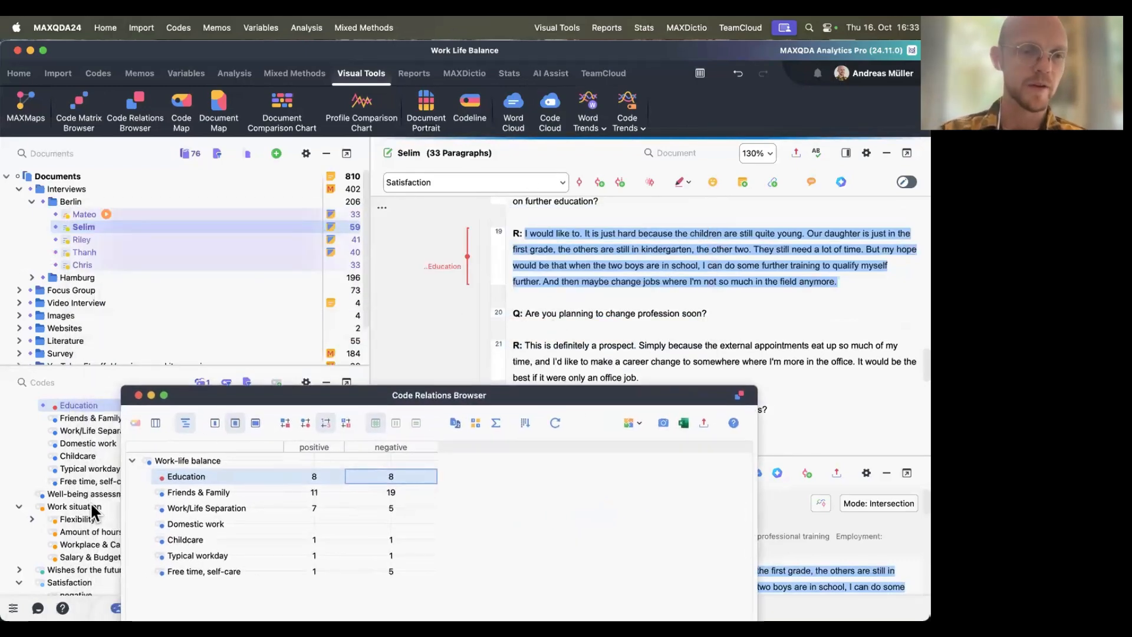
scroll(91, 501, down, 5)
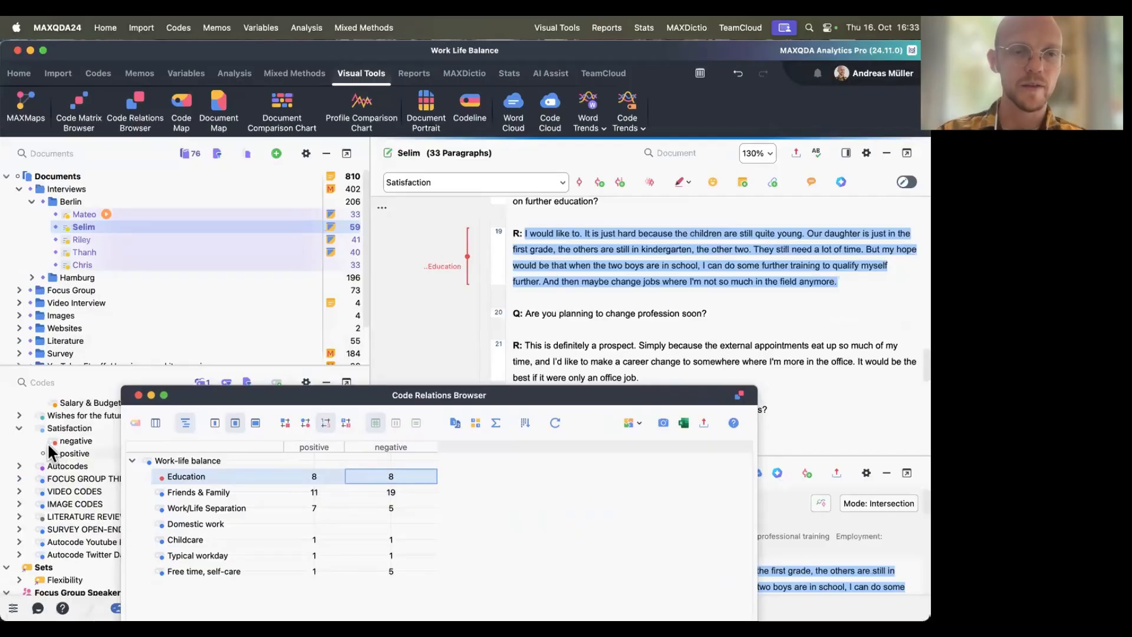
click(43, 440)
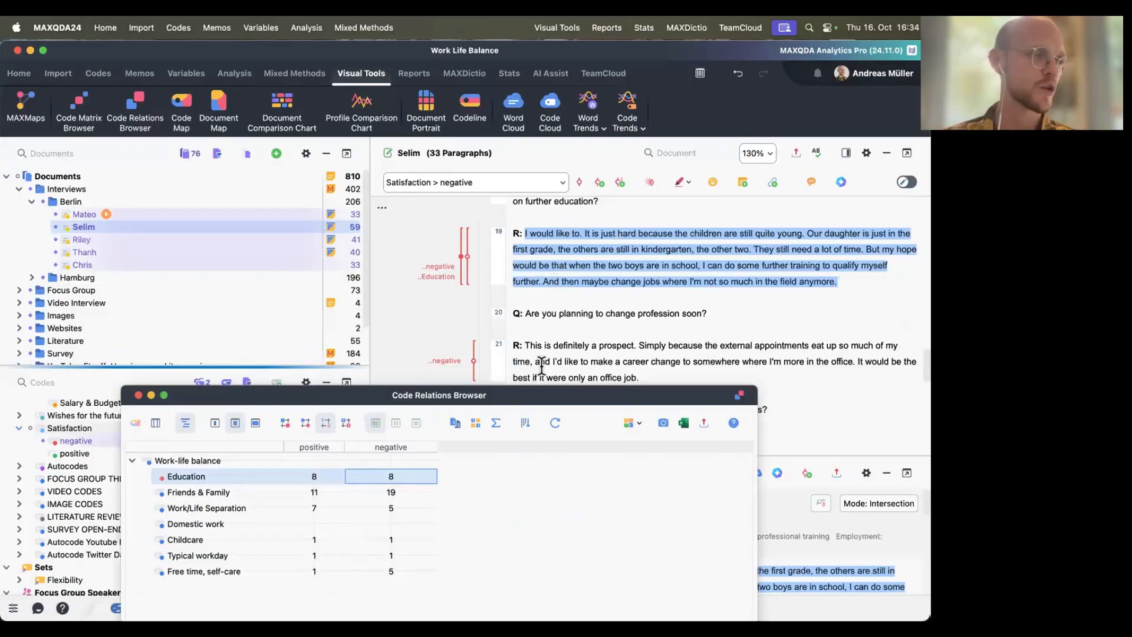
Step: Display the code relations matrix as squares again and scale the symbol sizes by row
drag(352, 396, 388, 112)
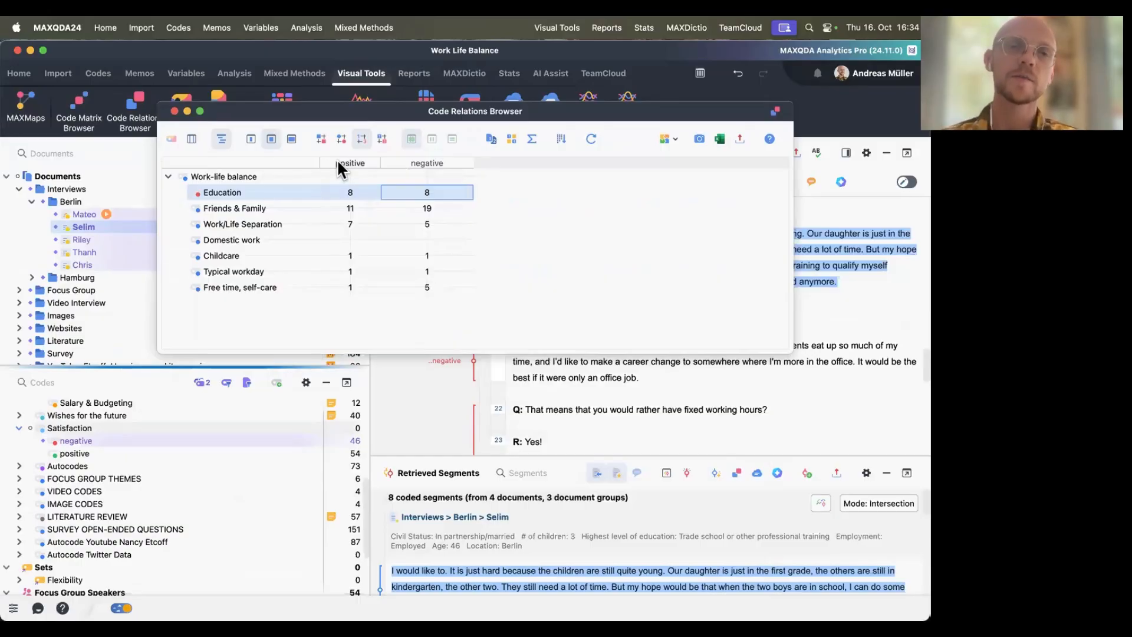
click(324, 139)
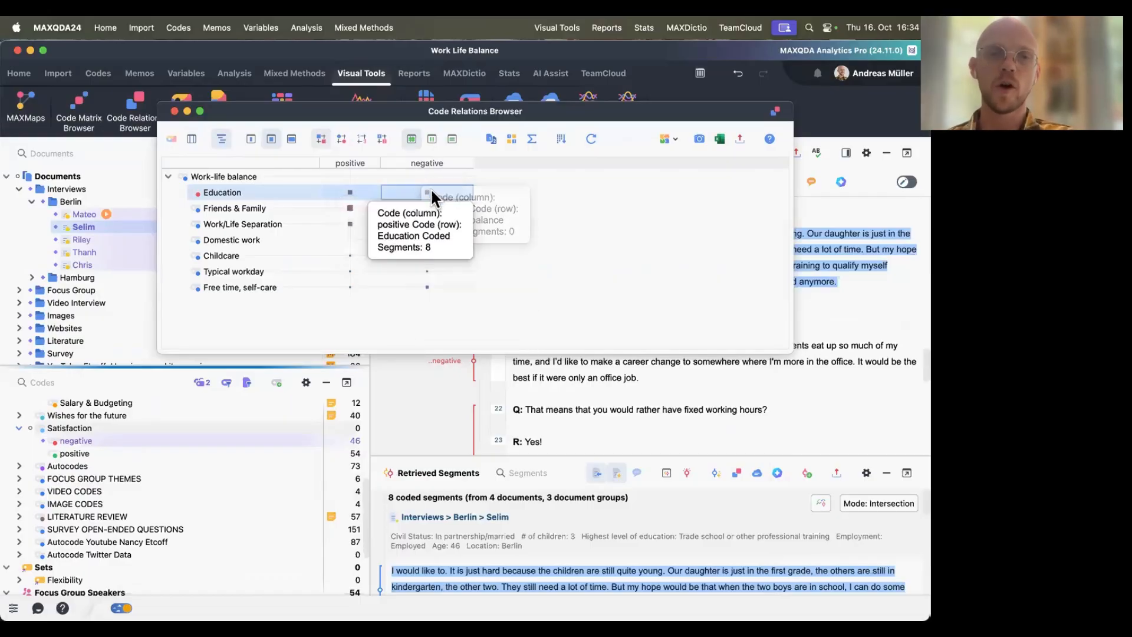
mouse_move(351, 192)
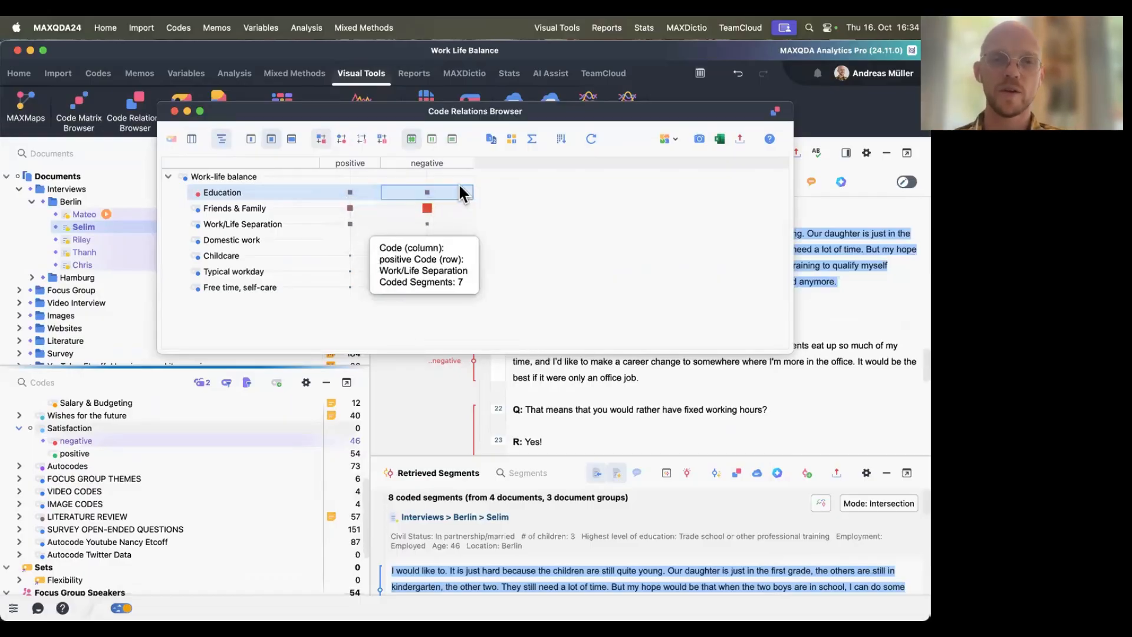
click(452, 138)
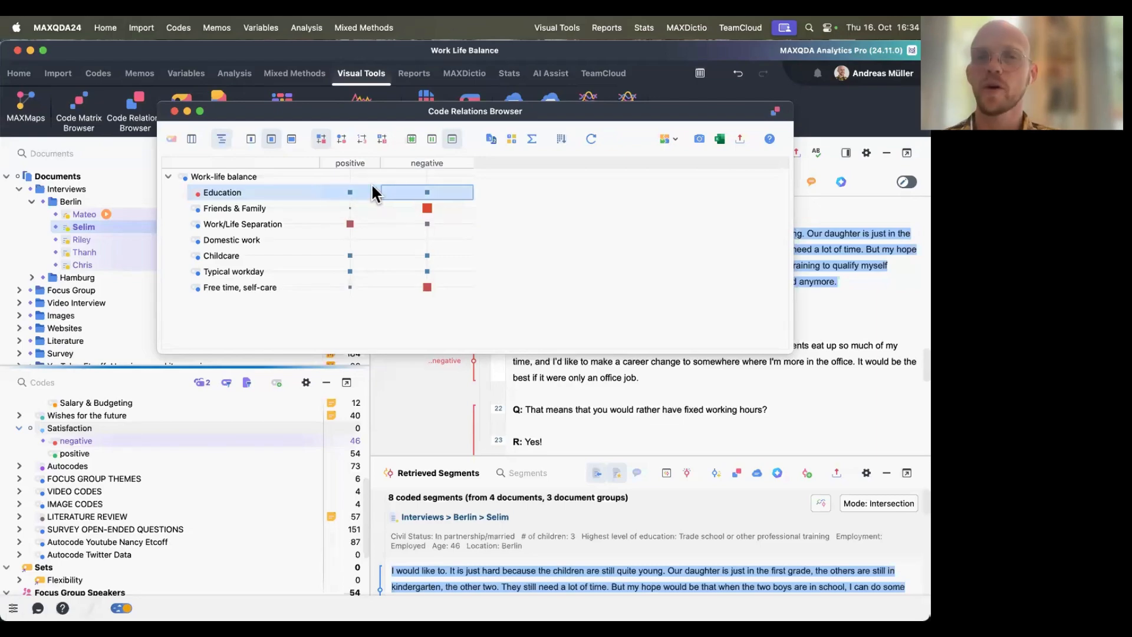
Step: Compare the row-scaled matrix as a heat map with values and as squares, examining positive and negative overlaps for each topic
click(382, 140)
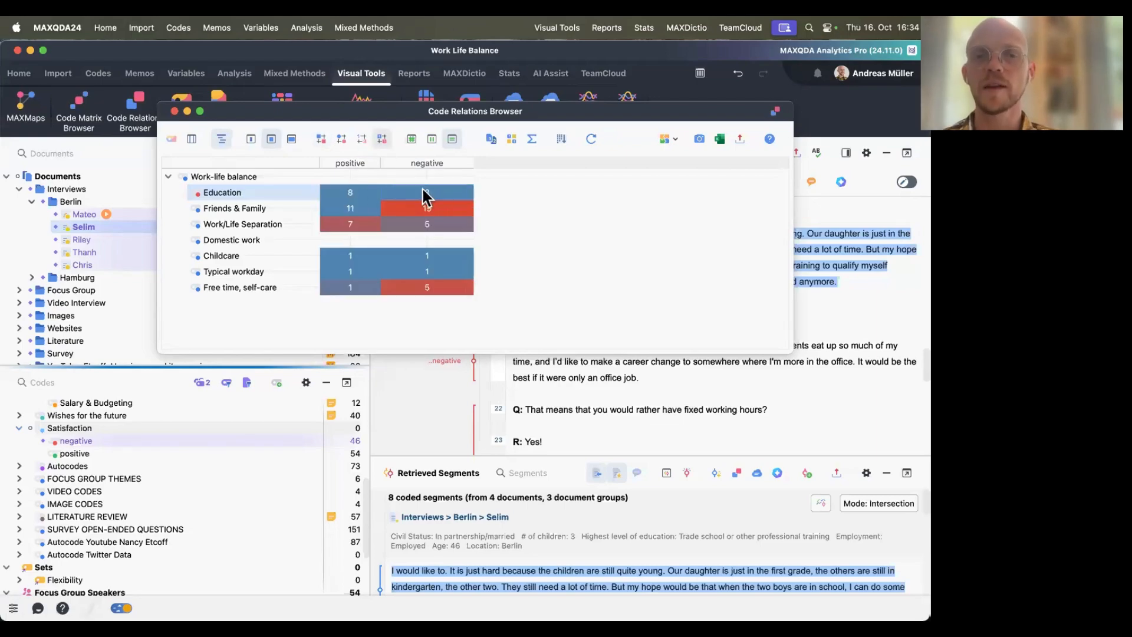
click(321, 140)
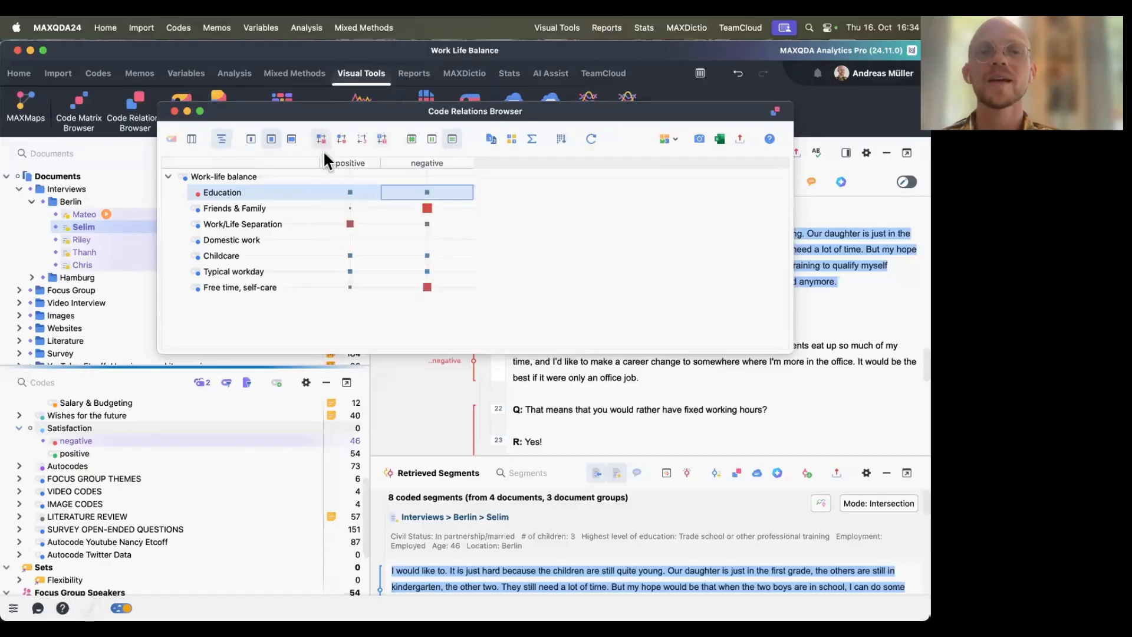
click(379, 139)
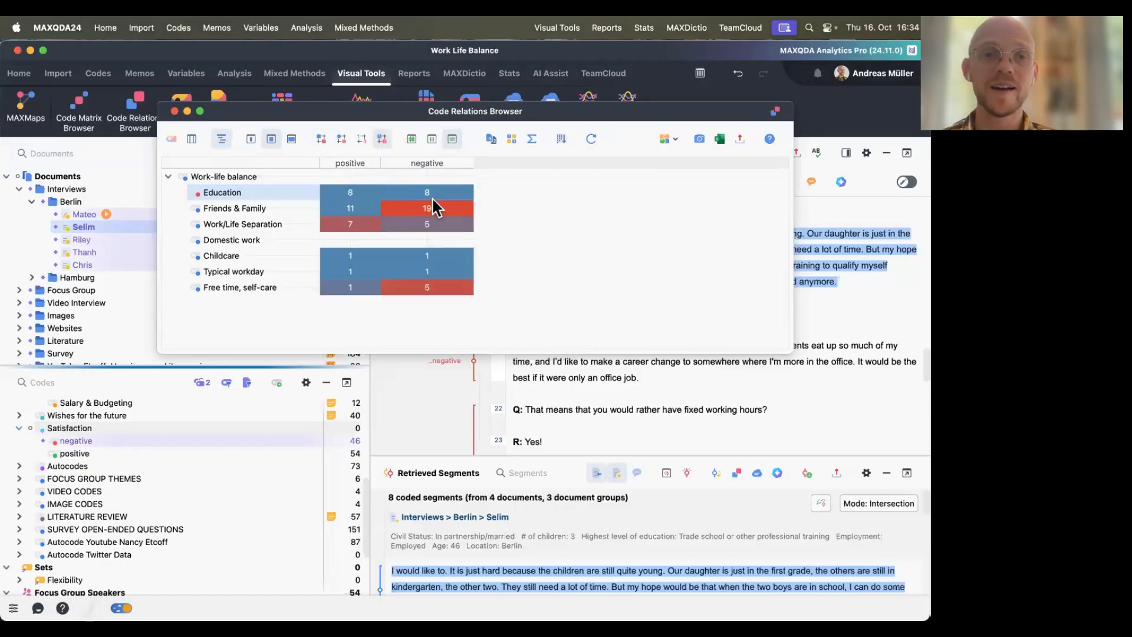
mouse_move(433, 212)
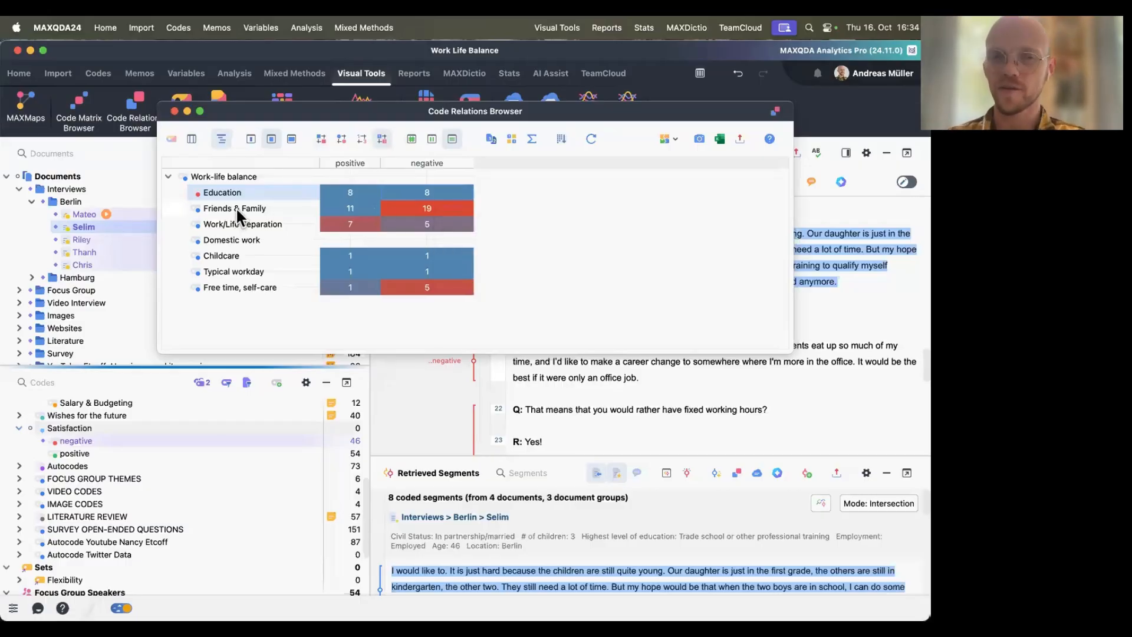
click(321, 139)
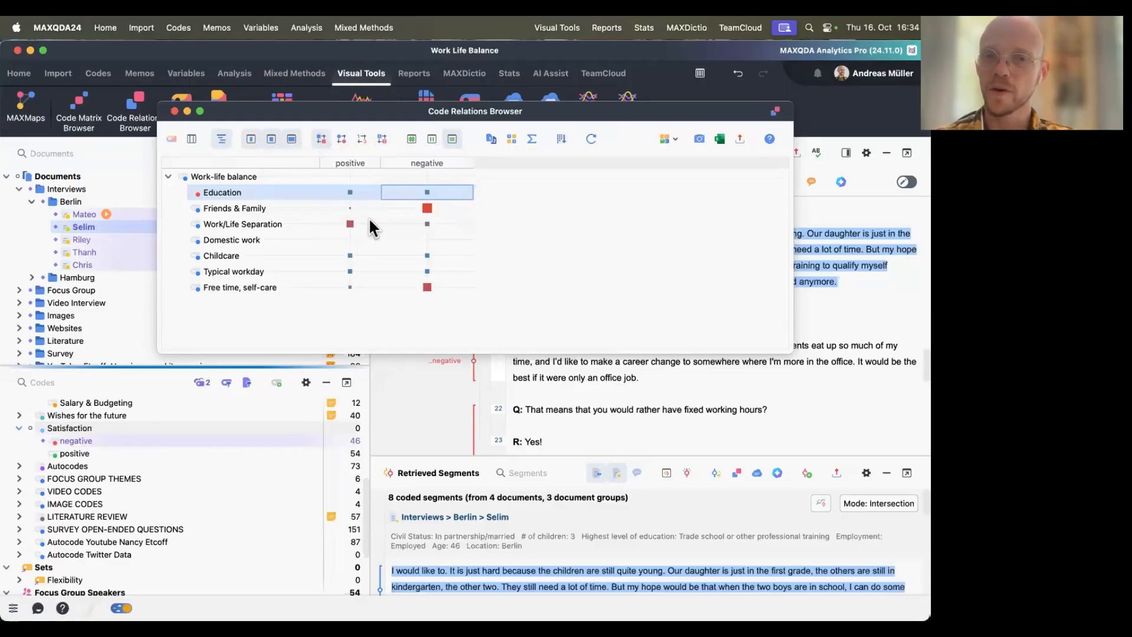
click(381, 139)
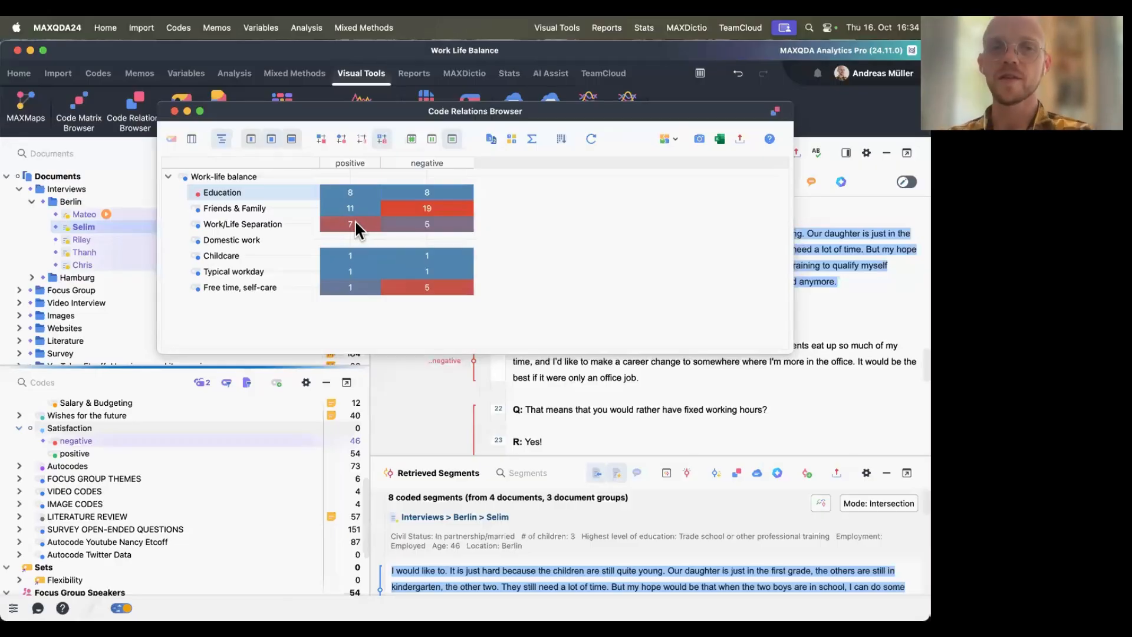
mouse_move(336, 230)
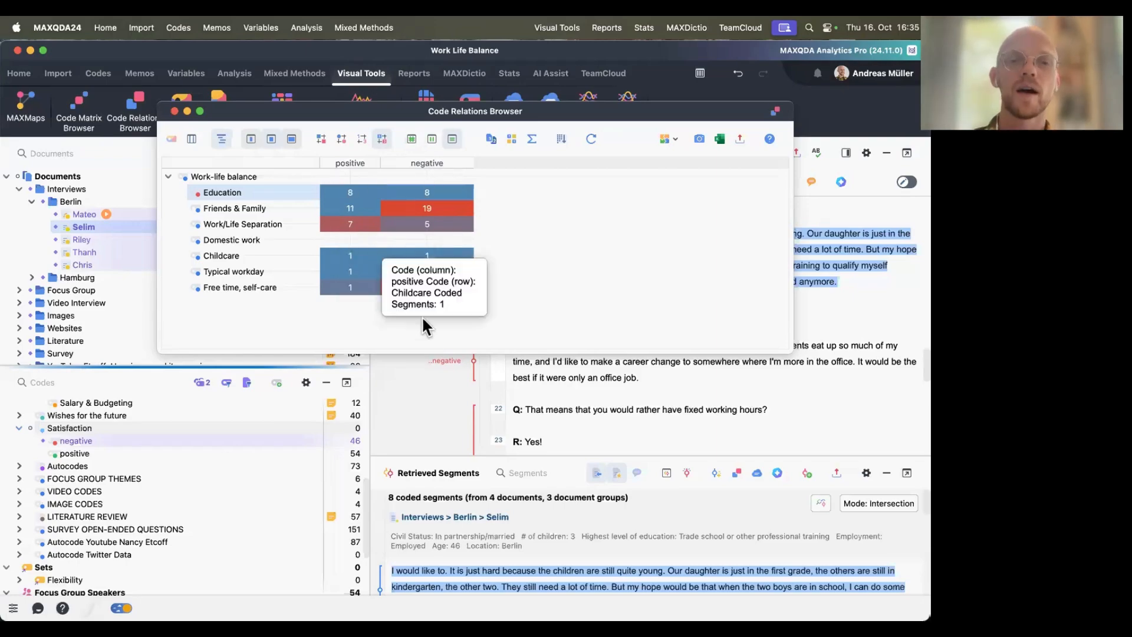
mouse_move(372, 274)
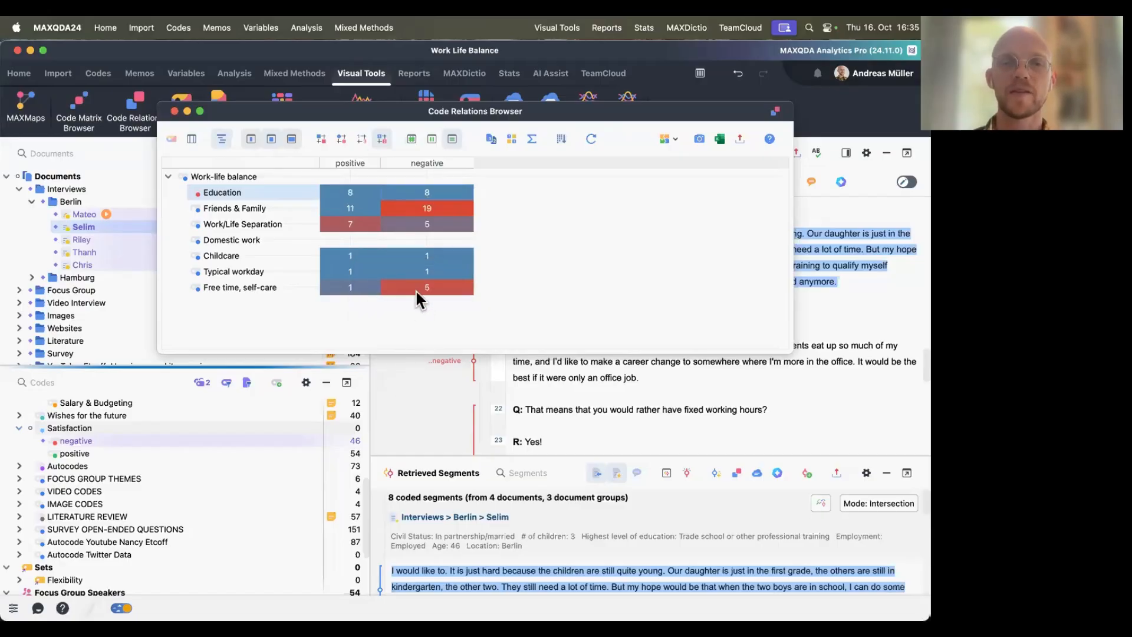
click(323, 141)
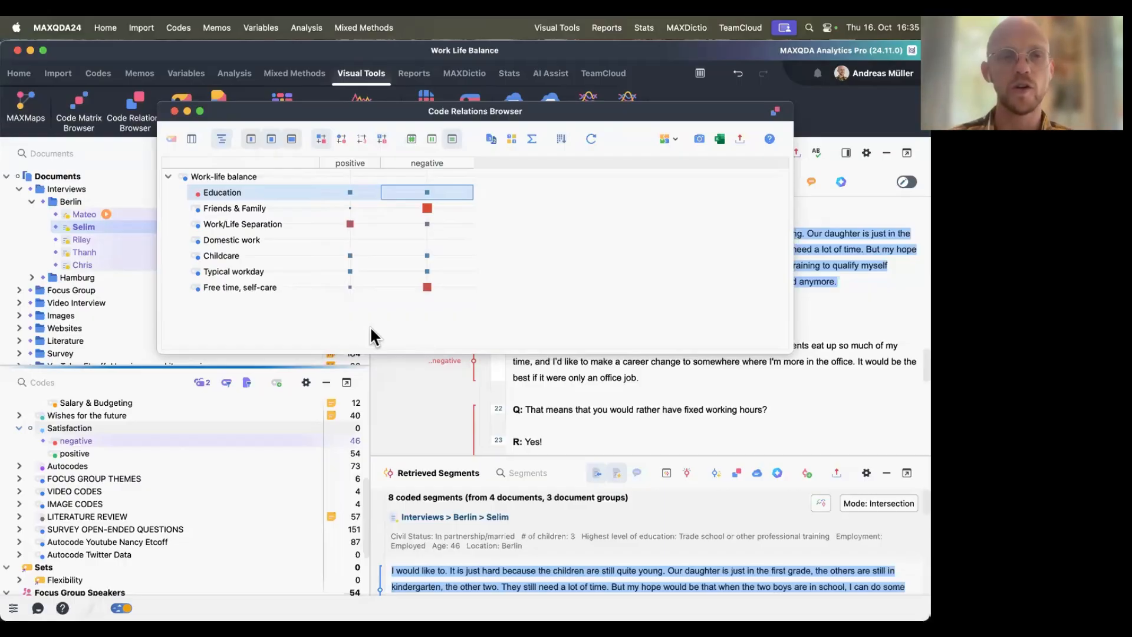
Step: Close the current matrix and generate a new Code Relations Browser with all codes as rows and columns, using intersection of codes in a segment
drag(472, 106, 450, 369)
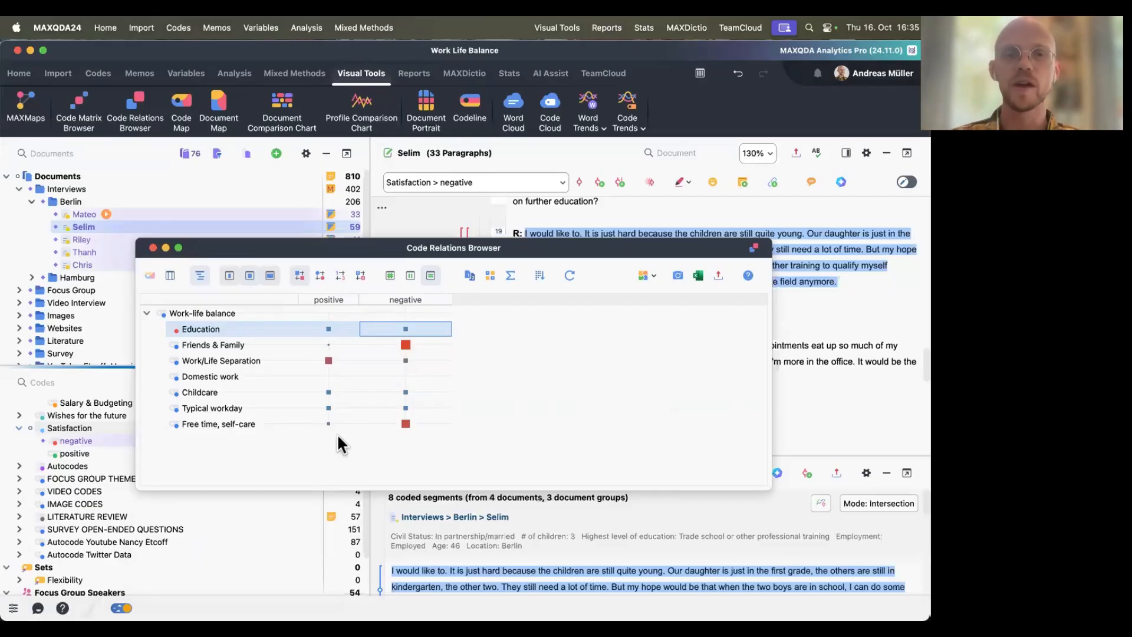
click(153, 248)
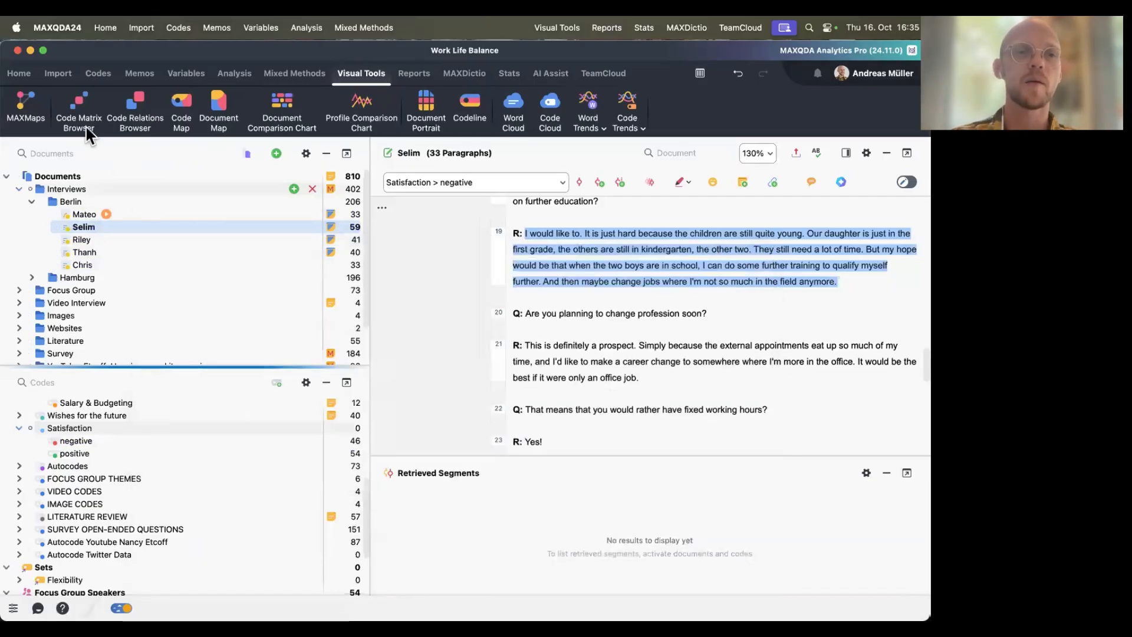
click(139, 111)
click(302, 183)
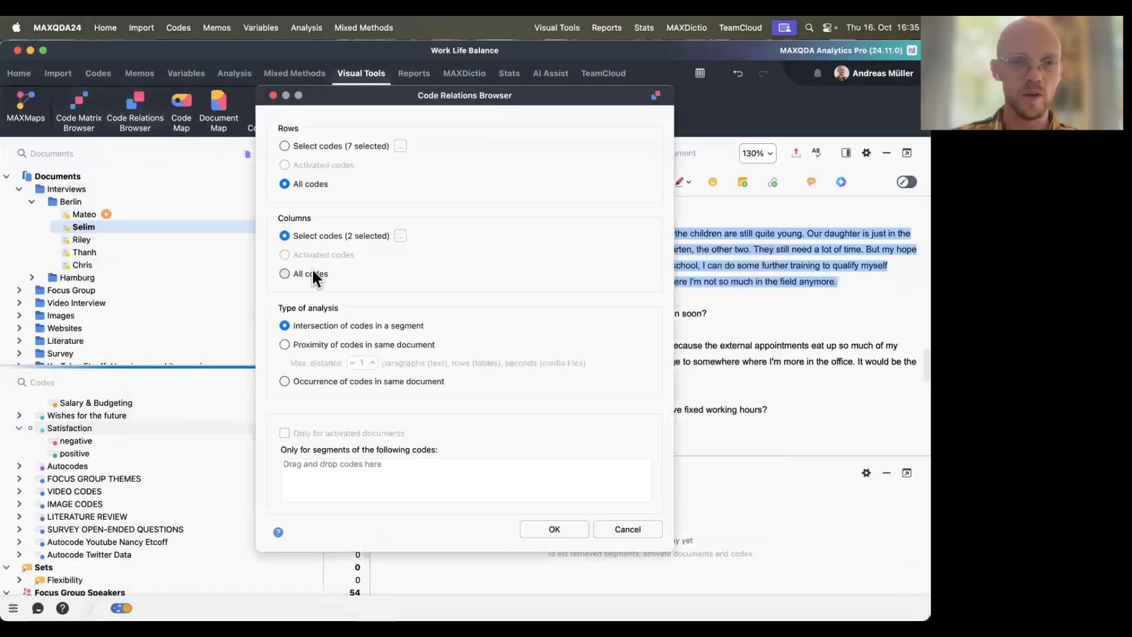
click(312, 271)
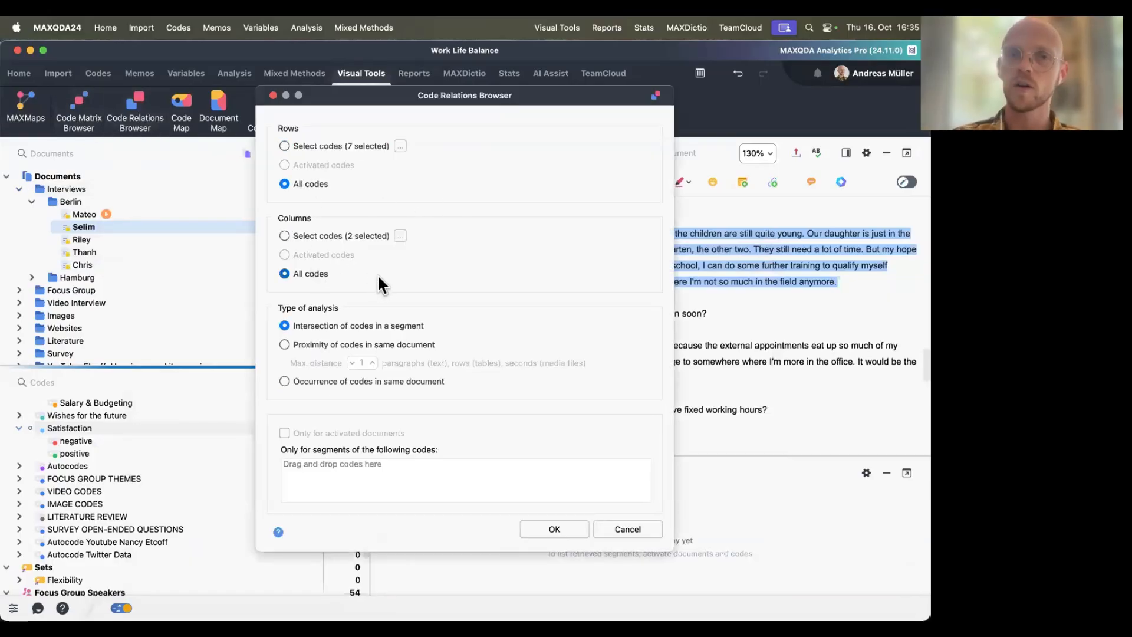
click(543, 523)
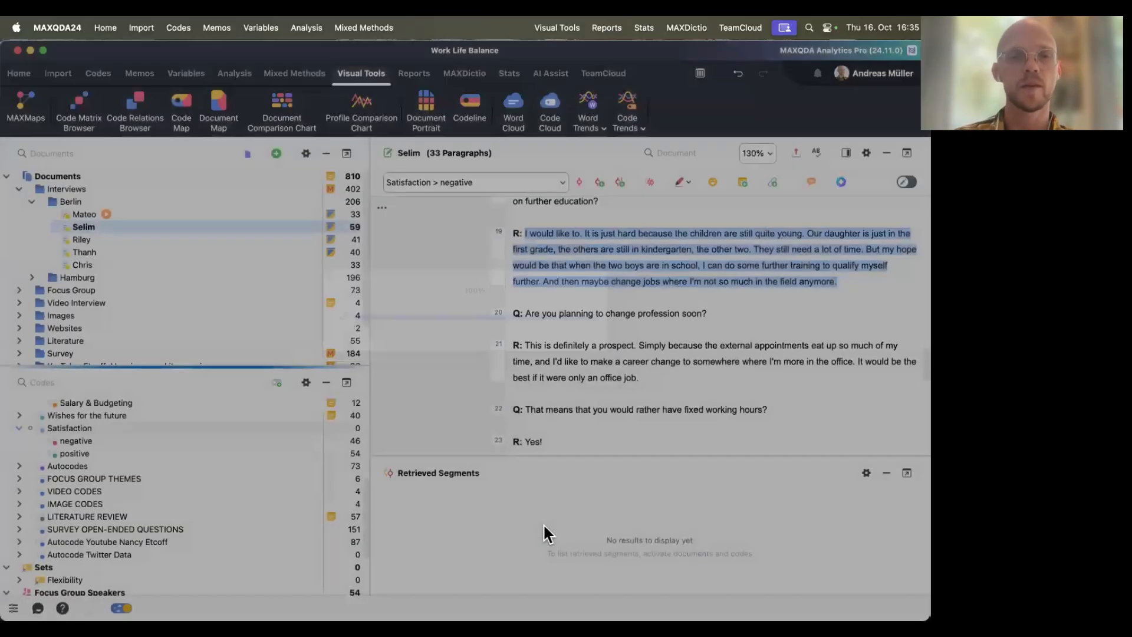
Step: Examine the all-codes relations matrix across its rows and columns, including the focus group speakers and satisfaction codes, and close it
scroll(436, 426, down, 10)
scroll(436, 425, right, 1)
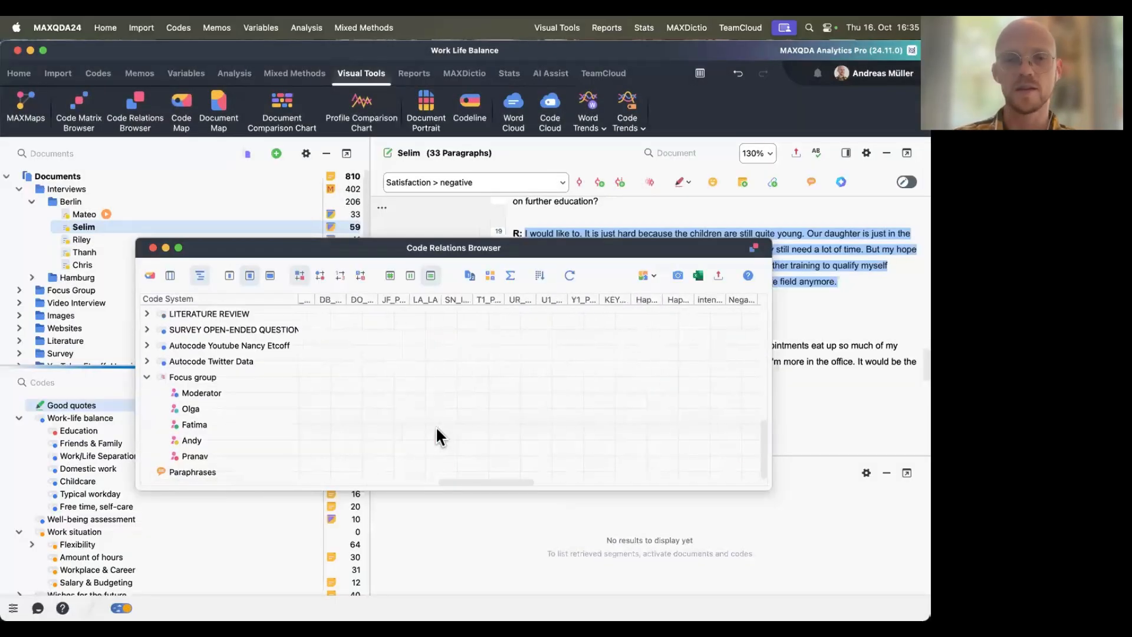
scroll(436, 426, up, 10)
scroll(436, 426, down, 10)
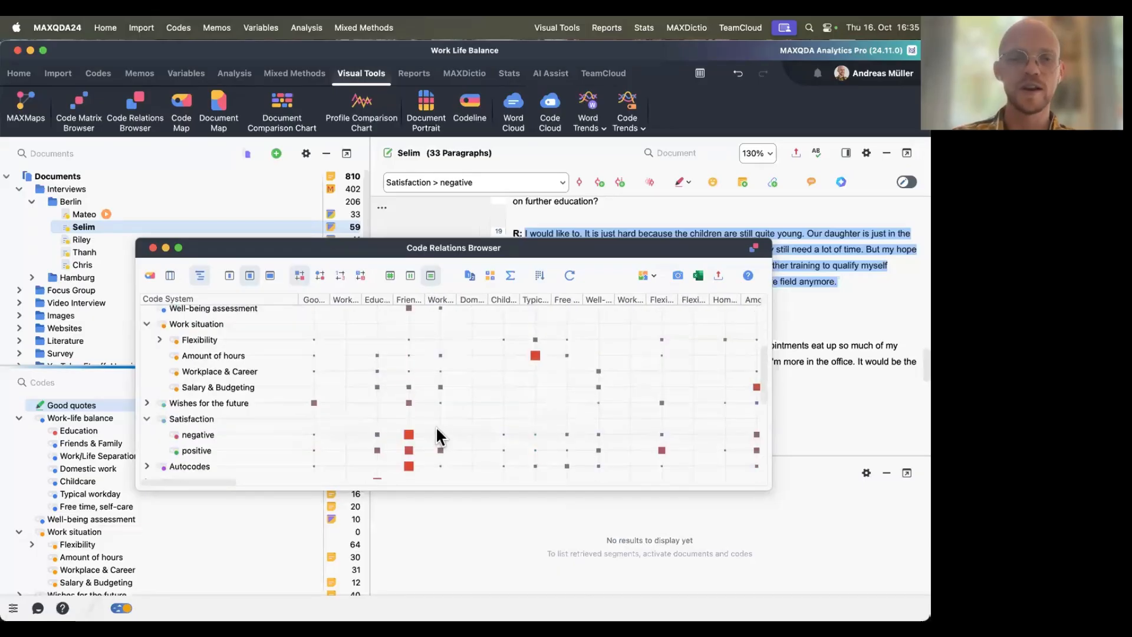
scroll(437, 425, right, 3)
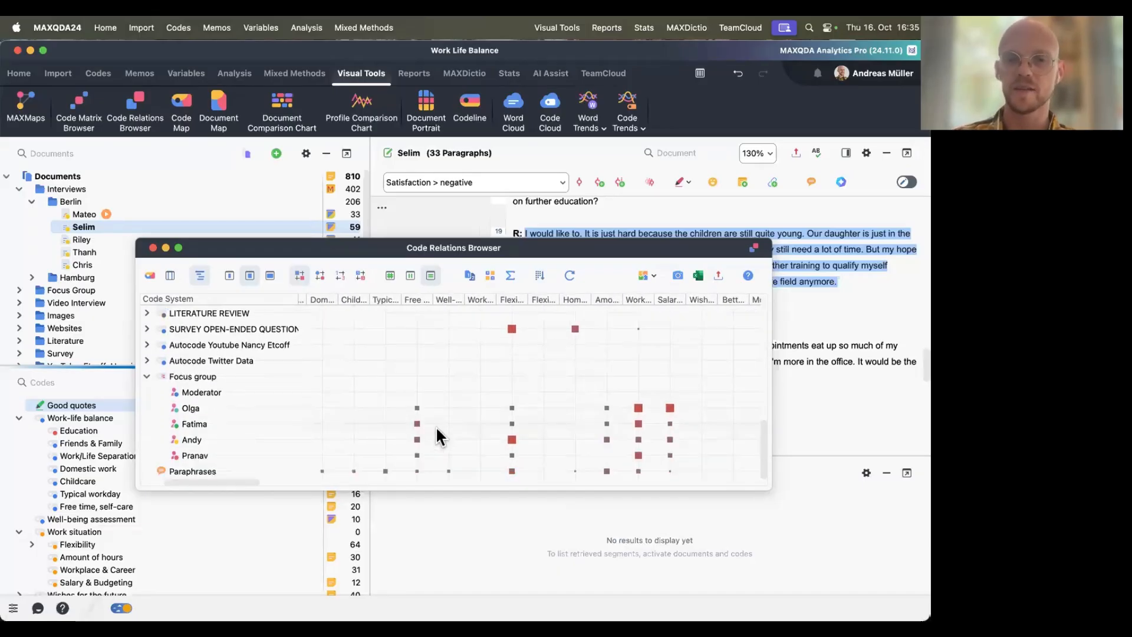
scroll(437, 426, left, 3)
scroll(436, 425, up, 10)
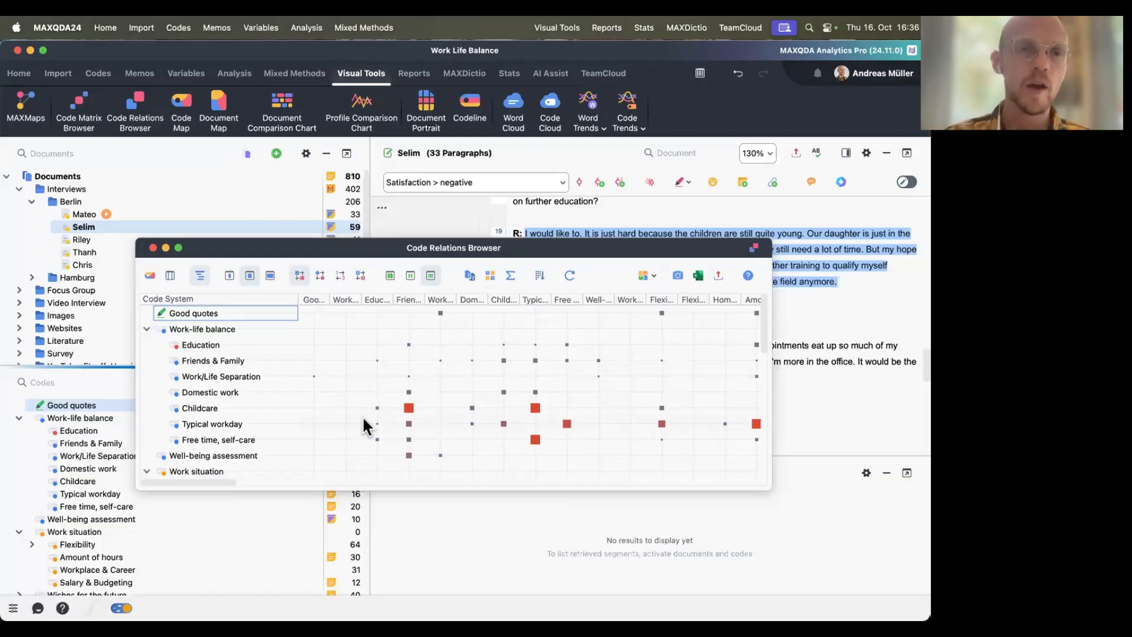
click(153, 248)
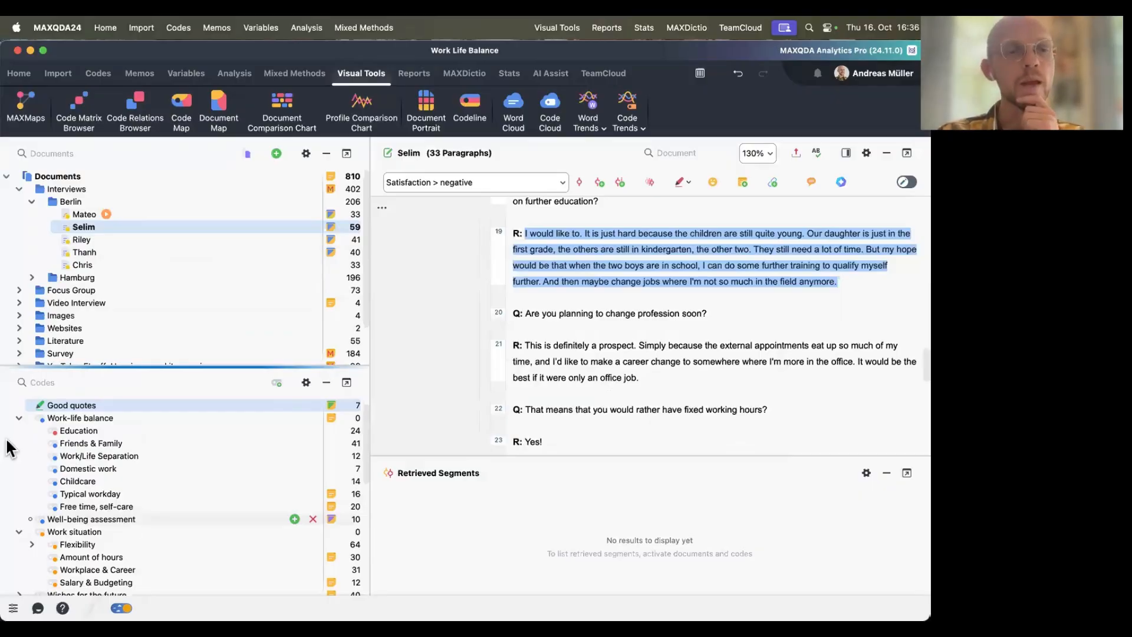
Step: Activate Work-life balance with its subcodes and generate a code intersection matrix with activated codes as rows and columns, showing full column names
click(31, 416)
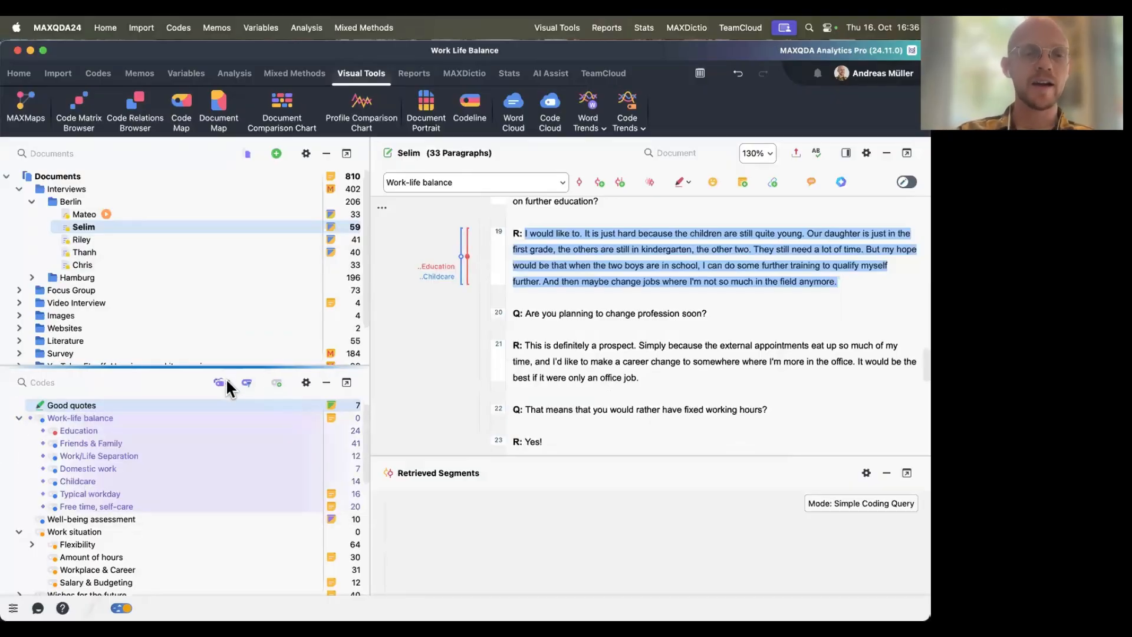
click(135, 112)
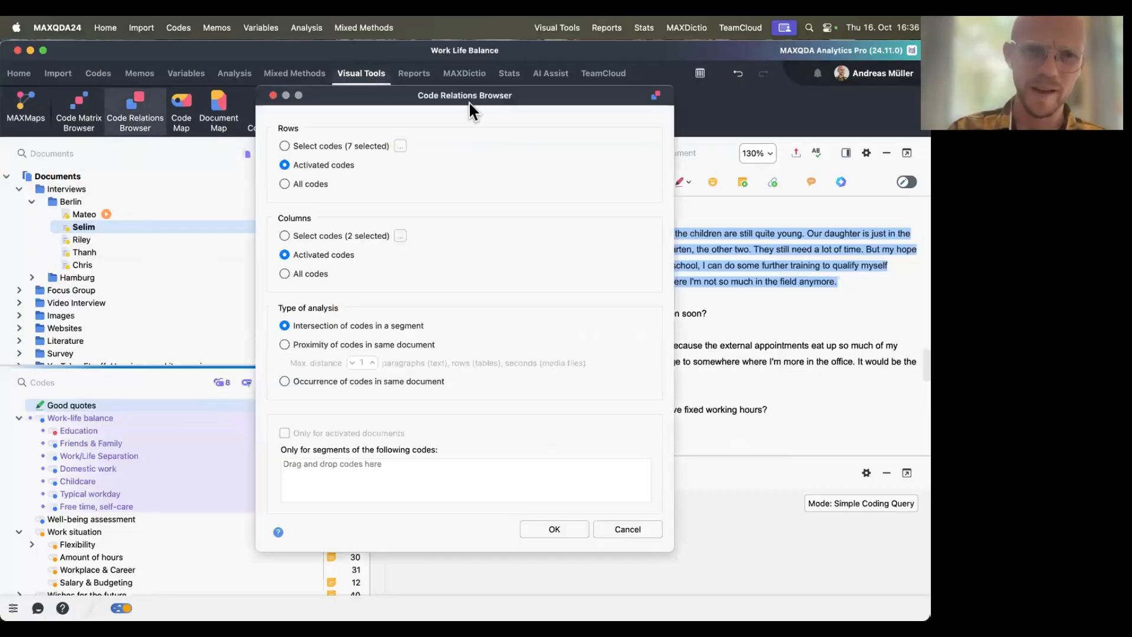
click(567, 525)
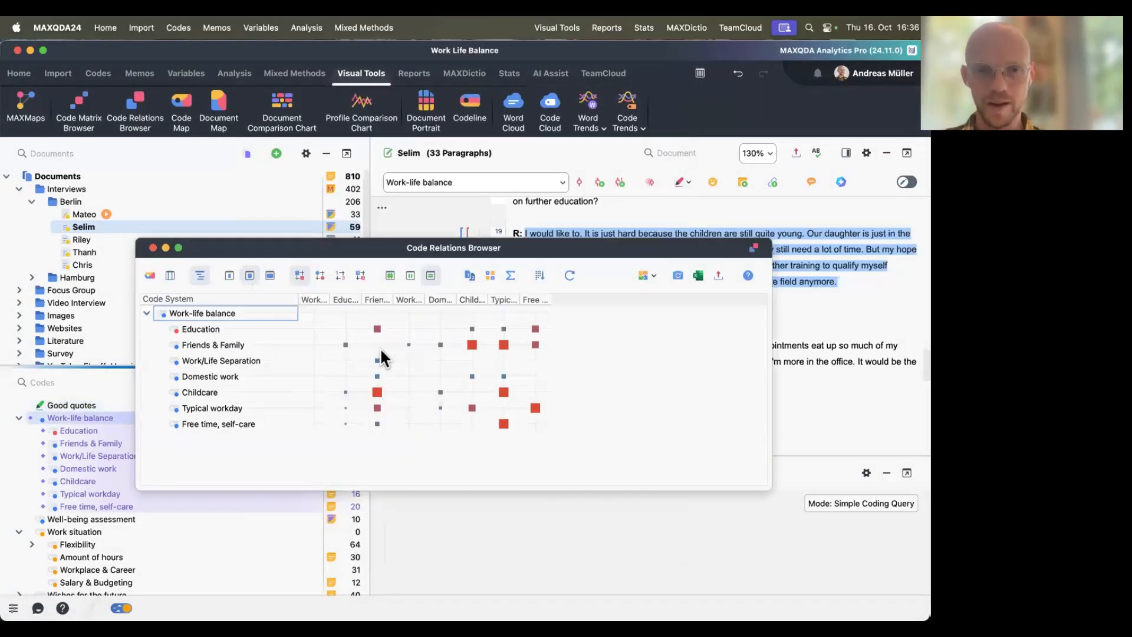
click(269, 276)
scroll(412, 321, right, 5)
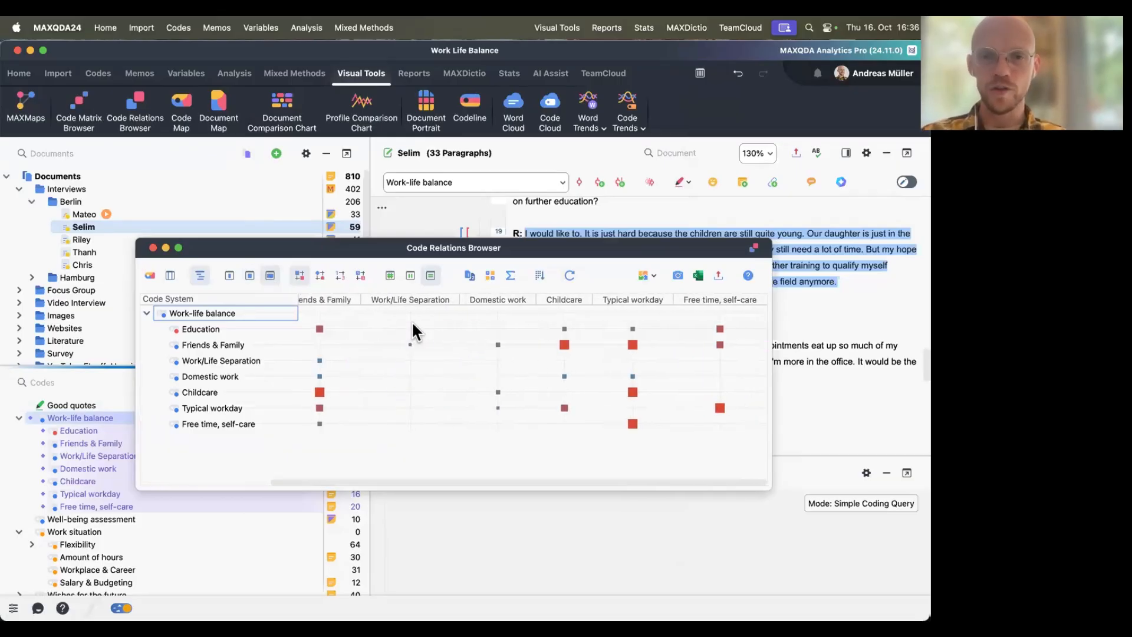
Step: Examine the Typical workday column's intersections with Education, Friends & Family, Domestic work, Childcare and Free time, self-care, and close the matrix
click(635, 325)
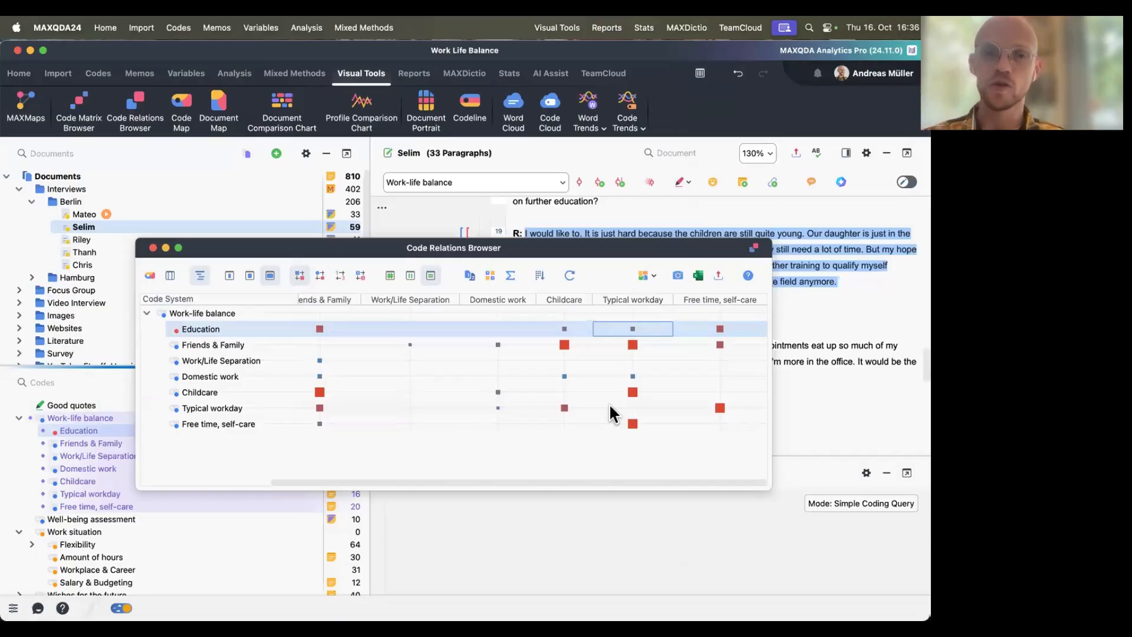
click(634, 344)
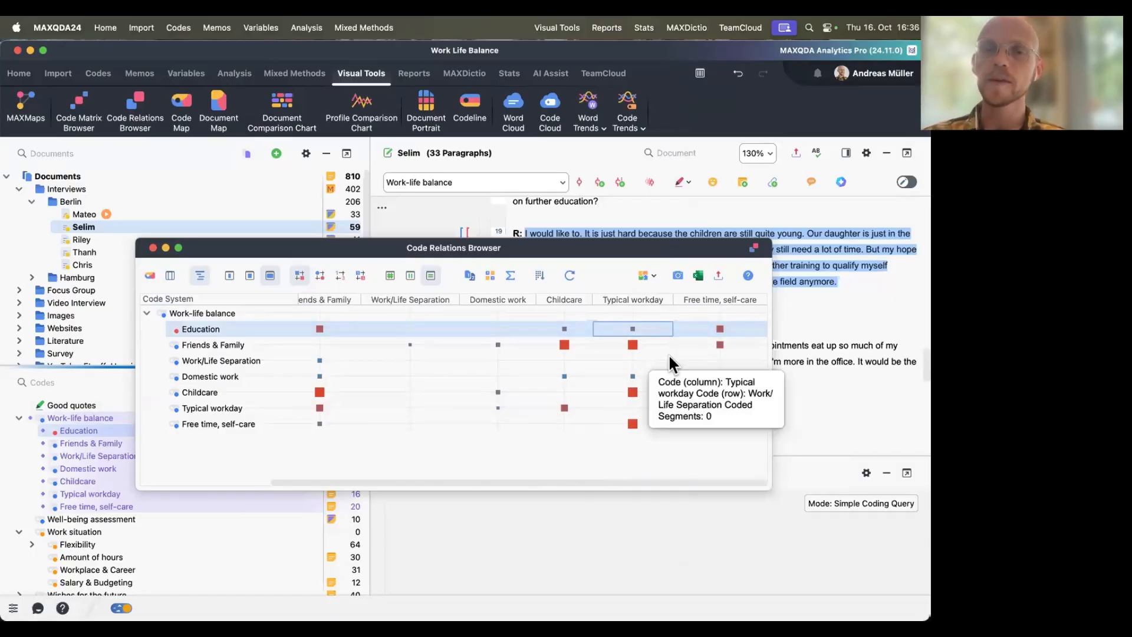
click(633, 393)
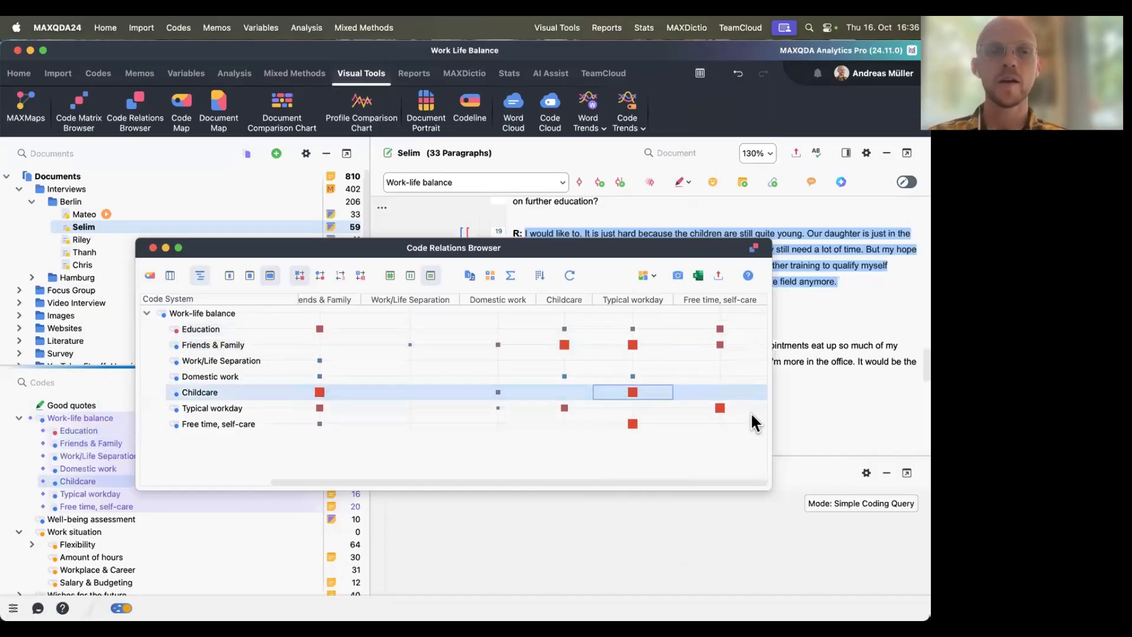
click(633, 328)
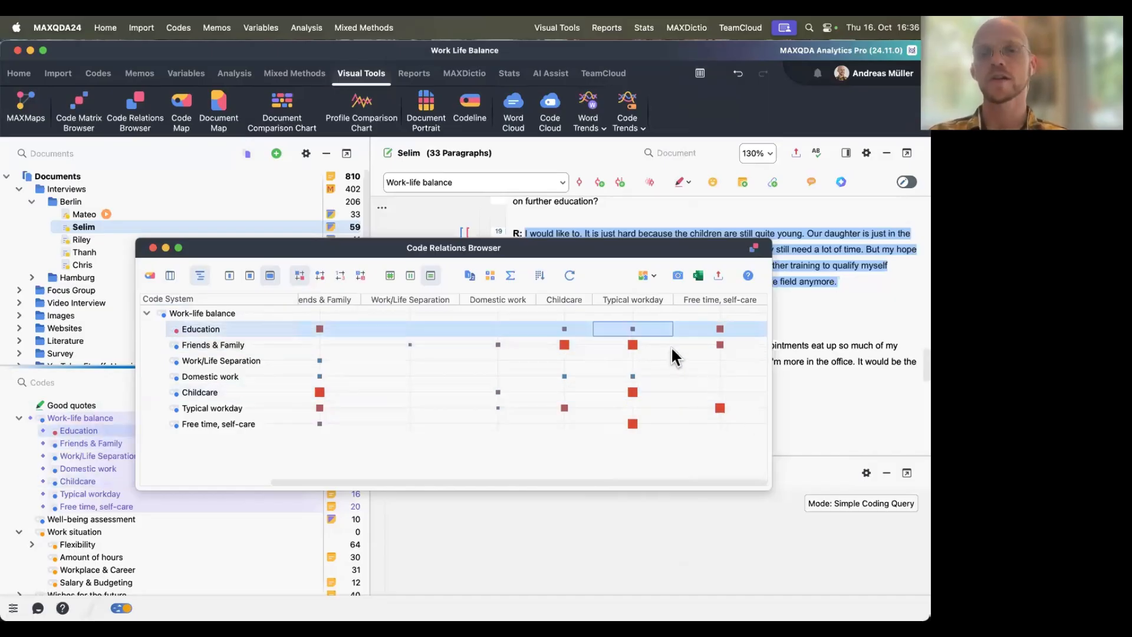
click(636, 421)
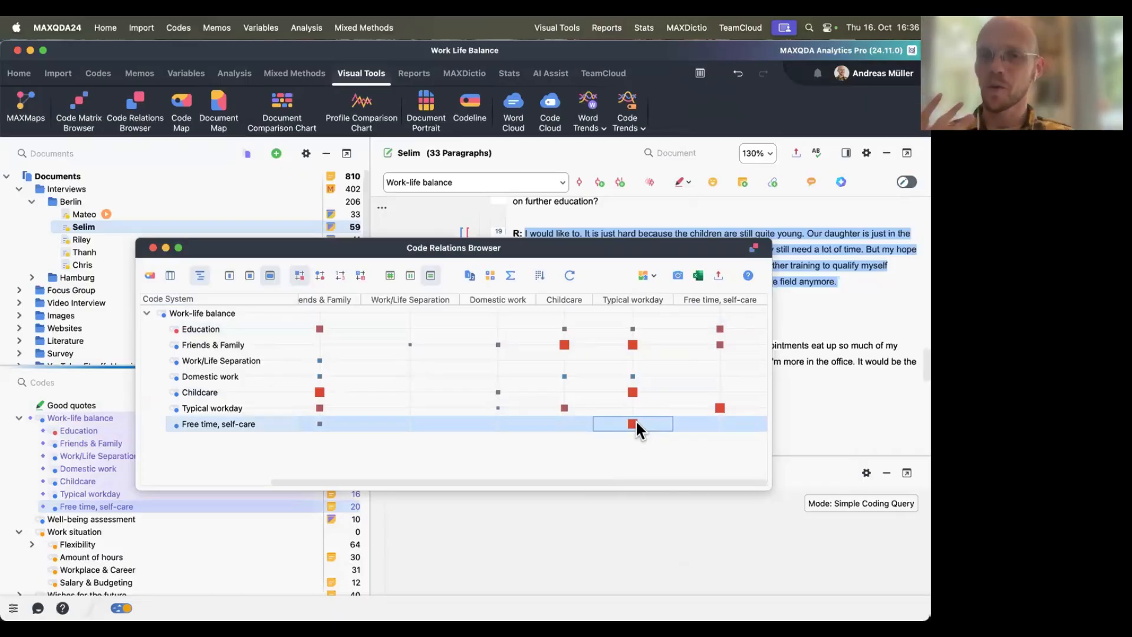
click(633, 345)
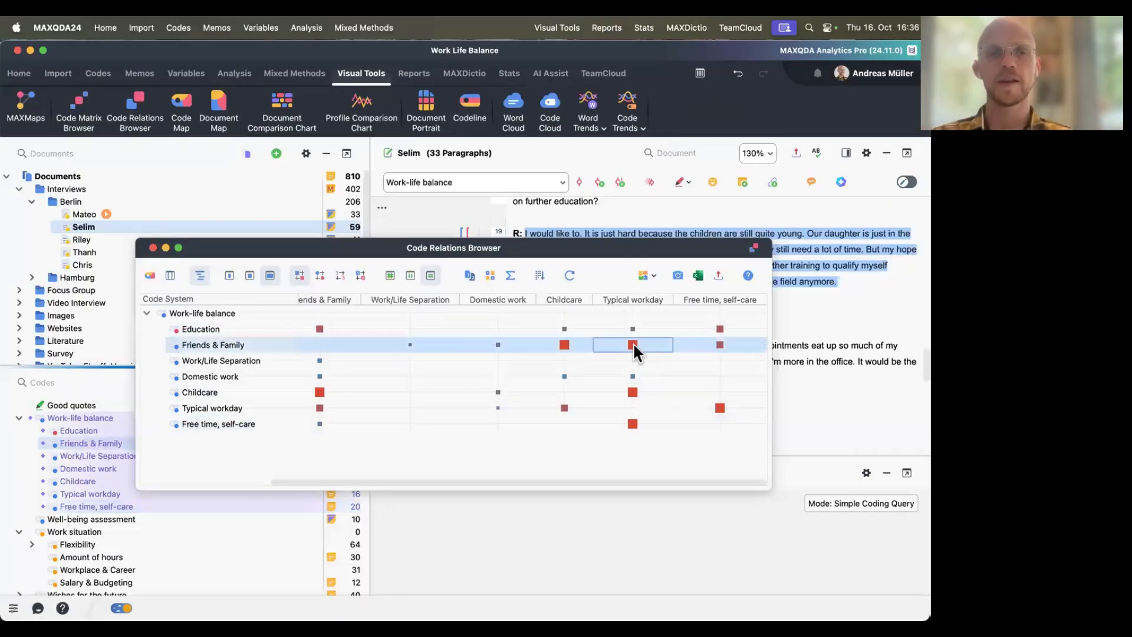
click(633, 392)
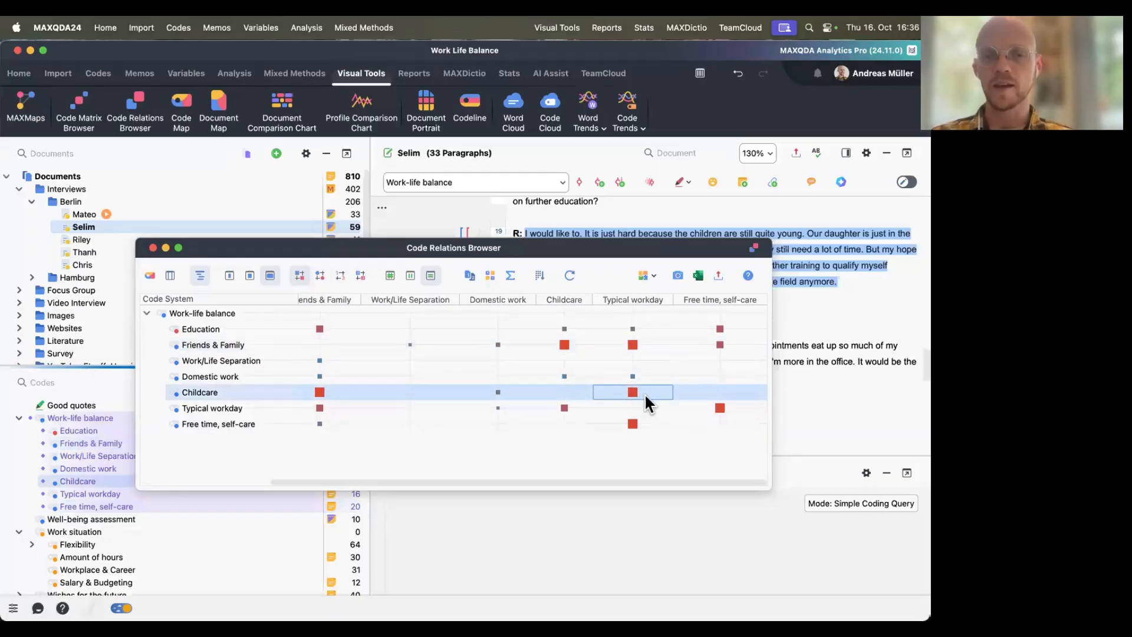
click(633, 422)
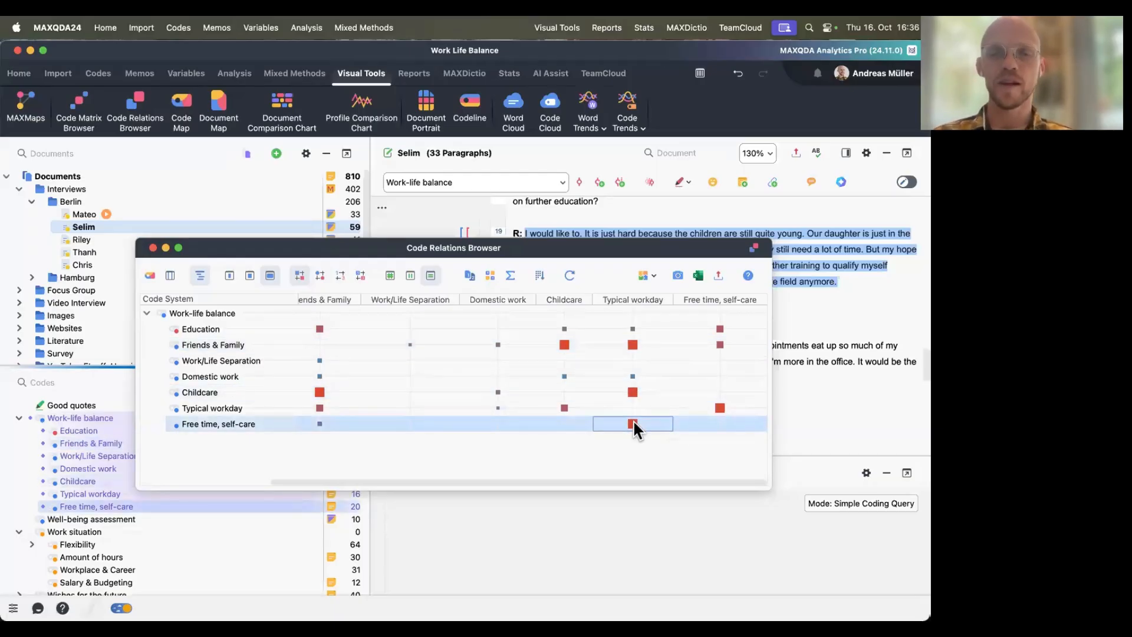
click(631, 371)
click(629, 328)
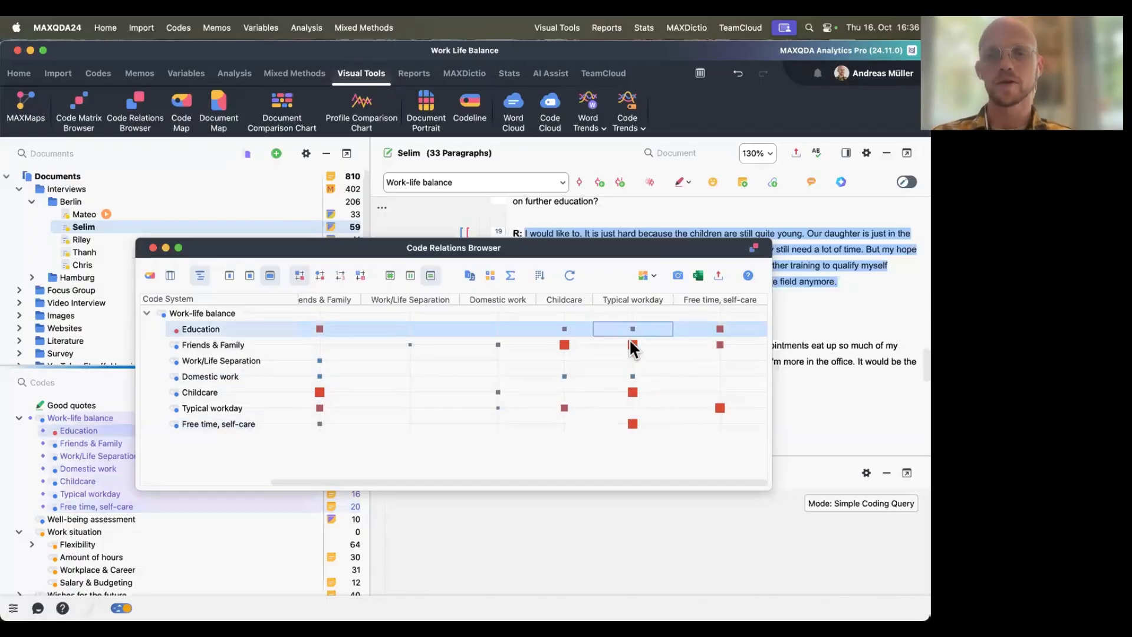
click(629, 372)
click(636, 330)
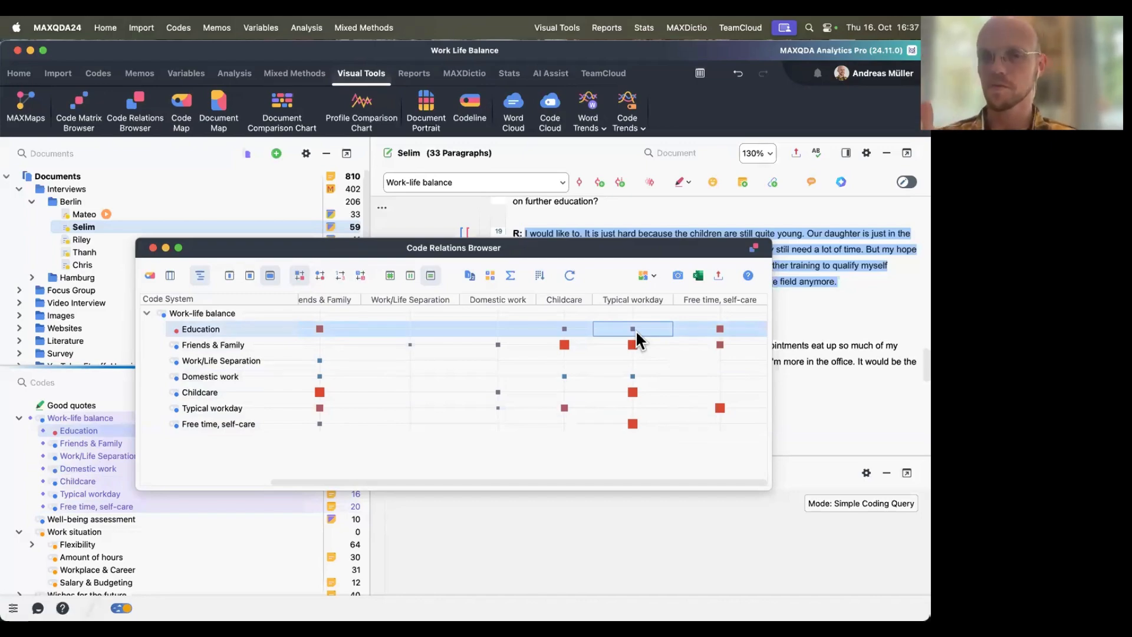
scroll(636, 330, left, 5)
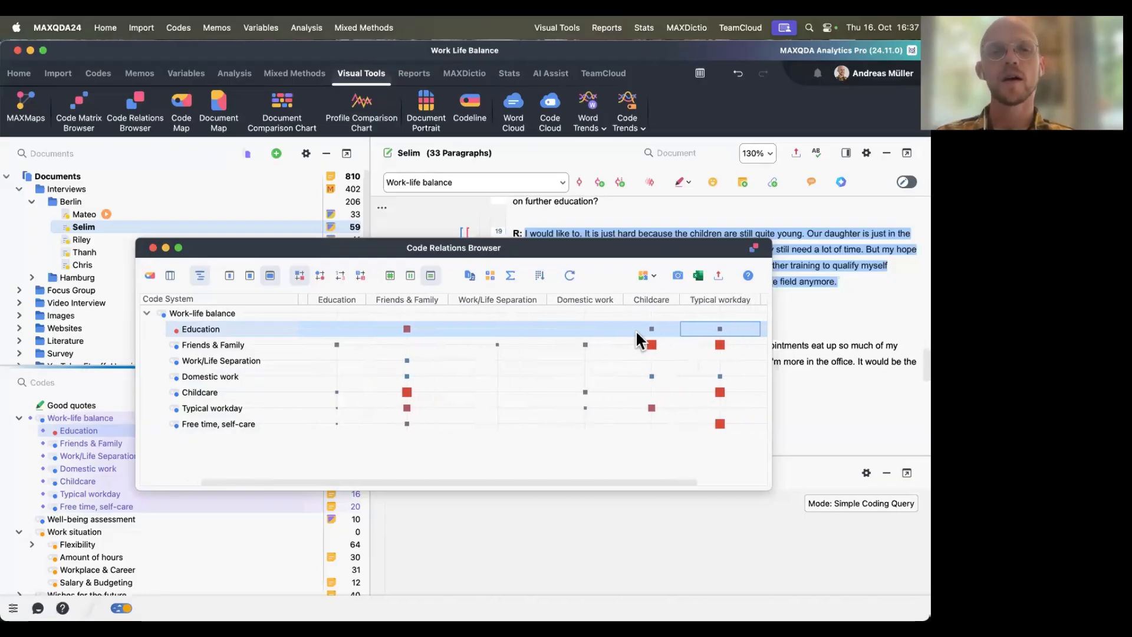
scroll(635, 330, right, 5)
scroll(636, 330, left, 2)
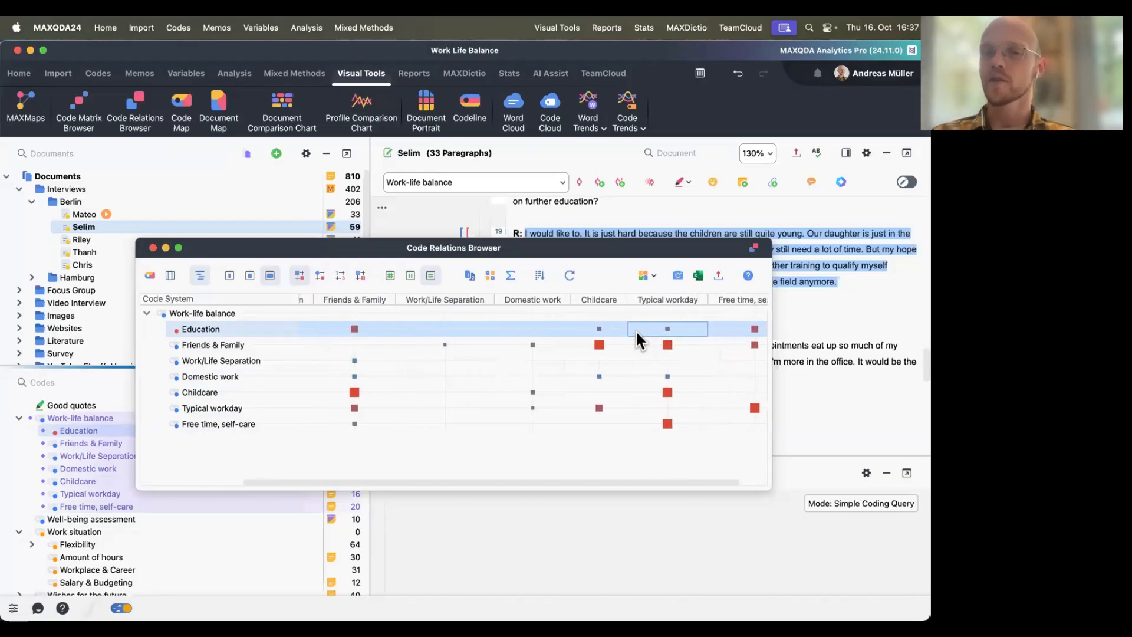
scroll(636, 330, right, 2)
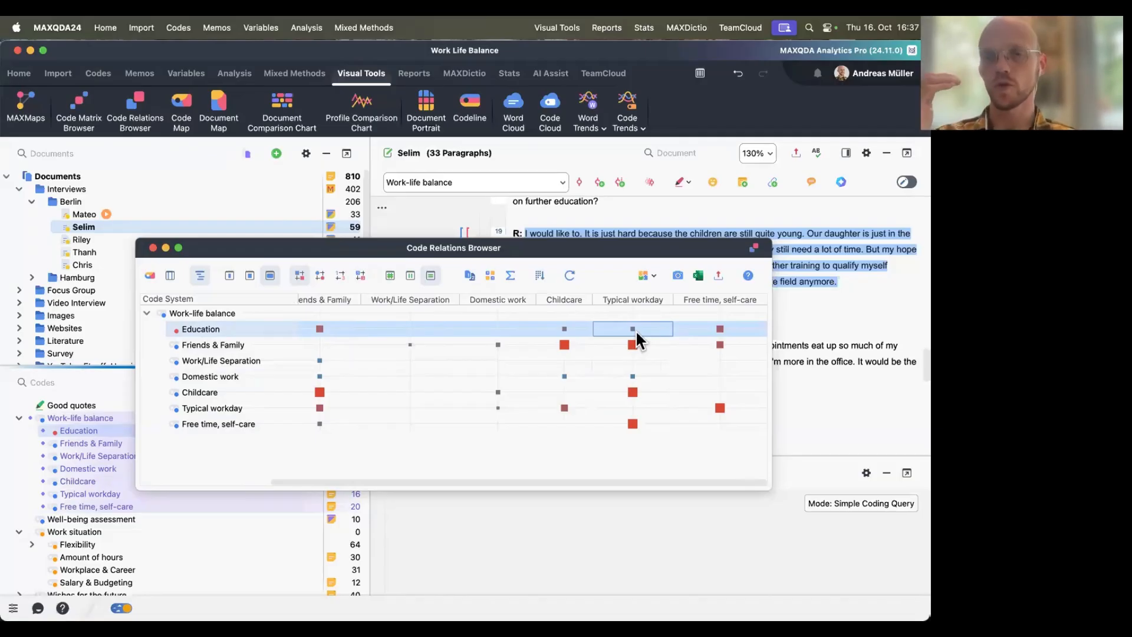
drag(411, 252, 404, 355)
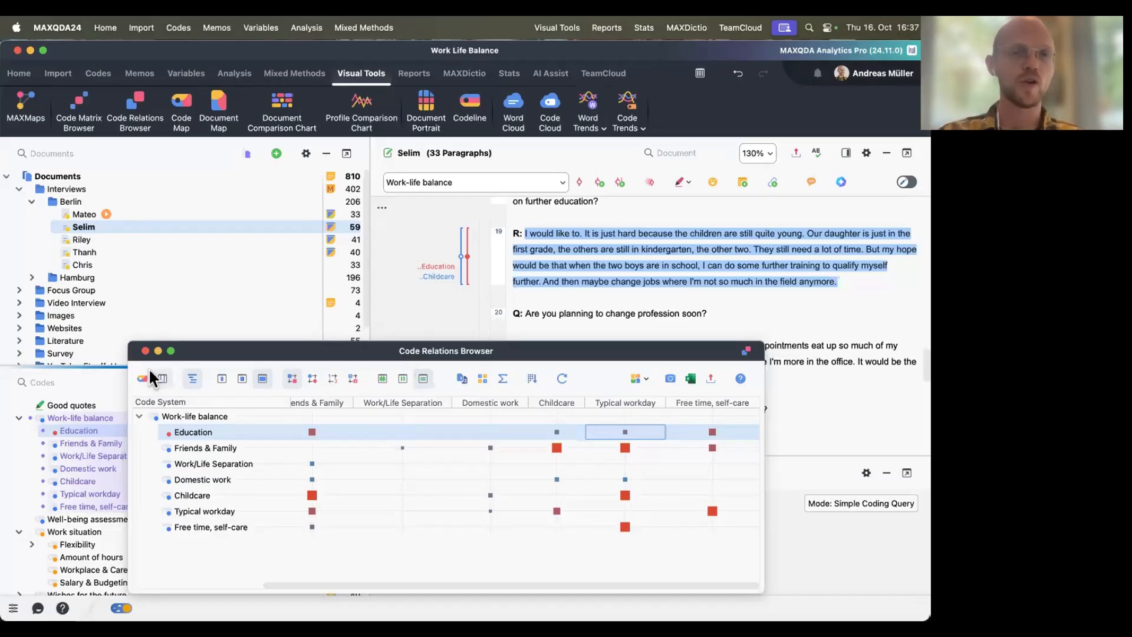
click(146, 351)
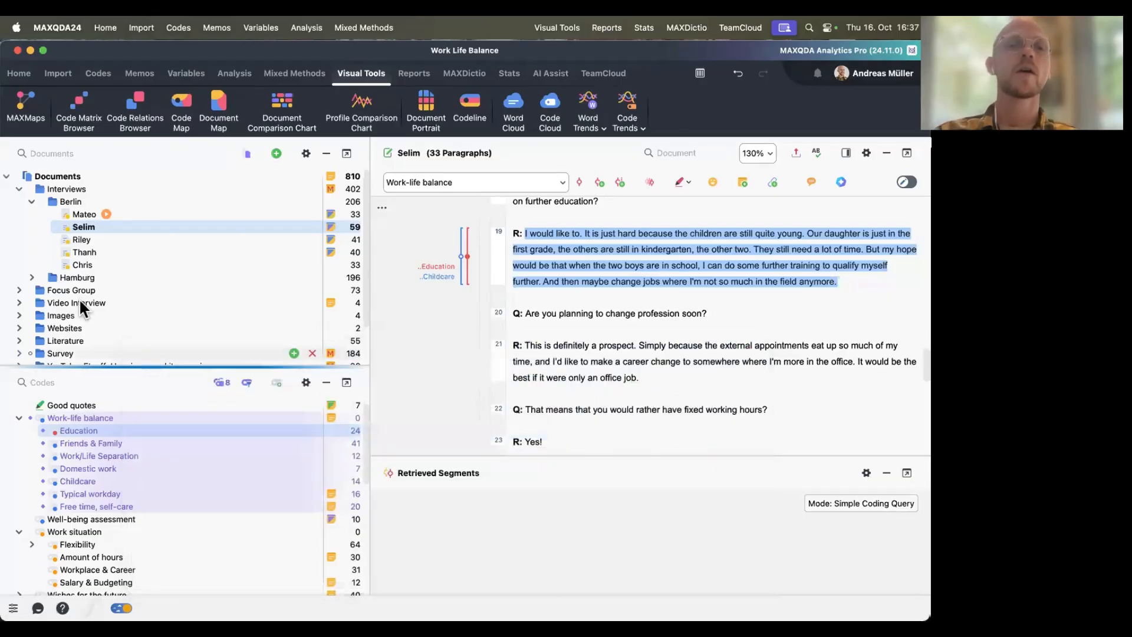
click(252, 154)
click(217, 201)
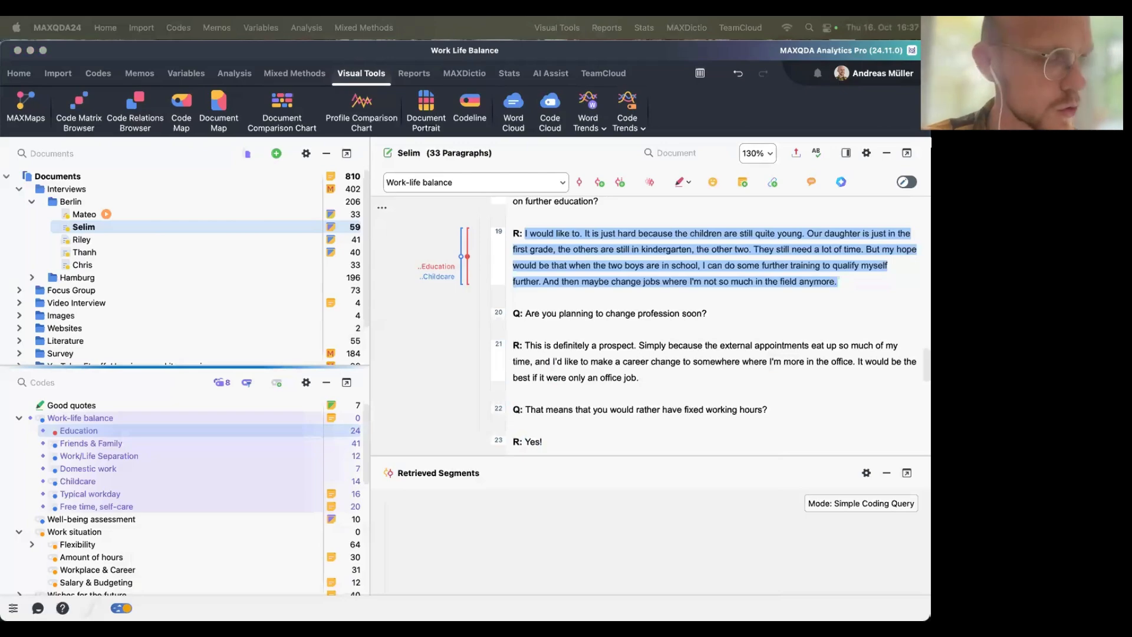
key(super+Tab)
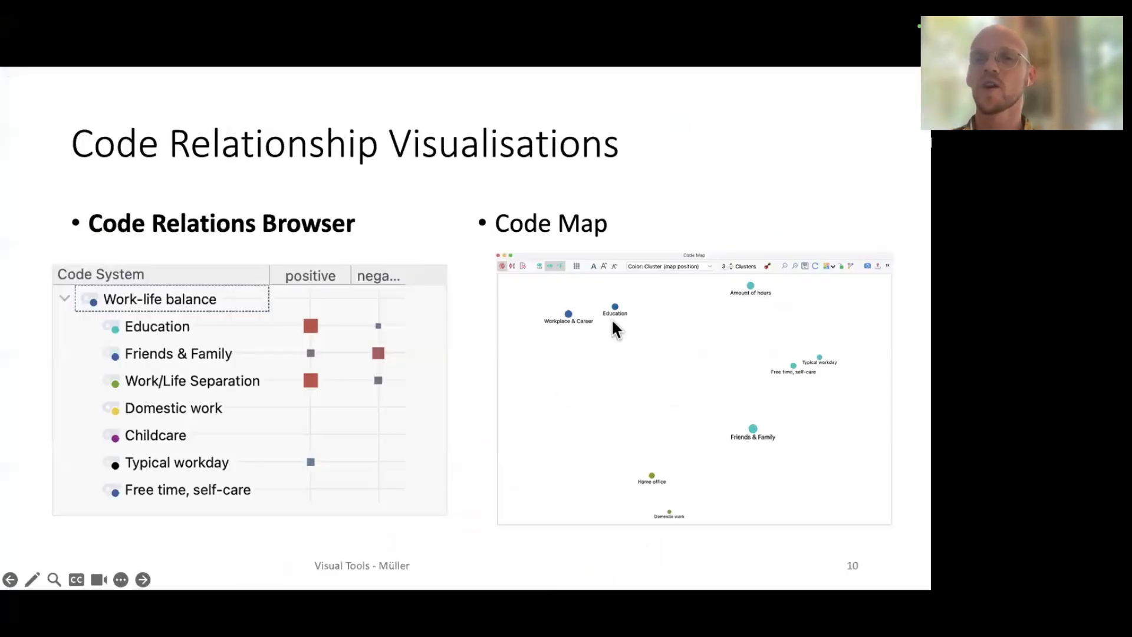
key(Left)
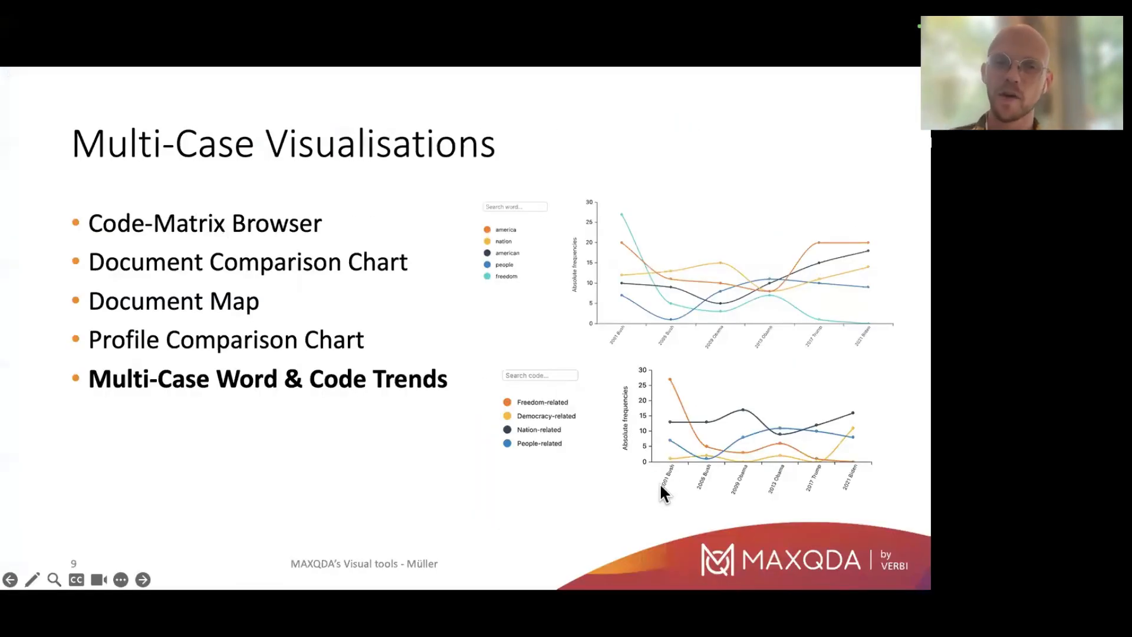
key(Left)
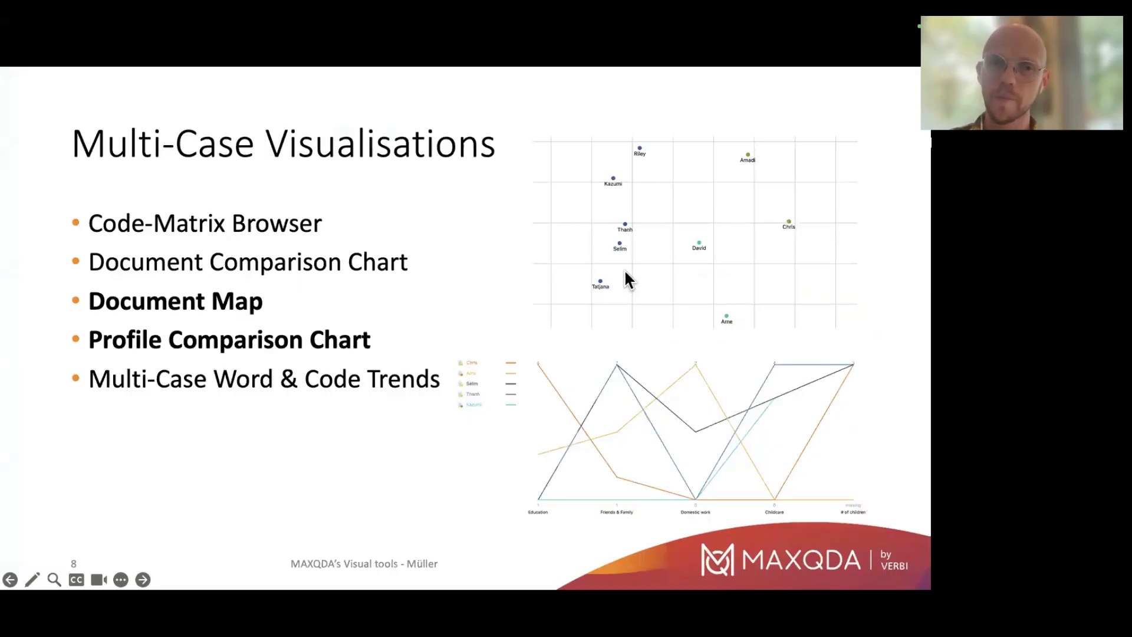
key(Right)
key(Right)
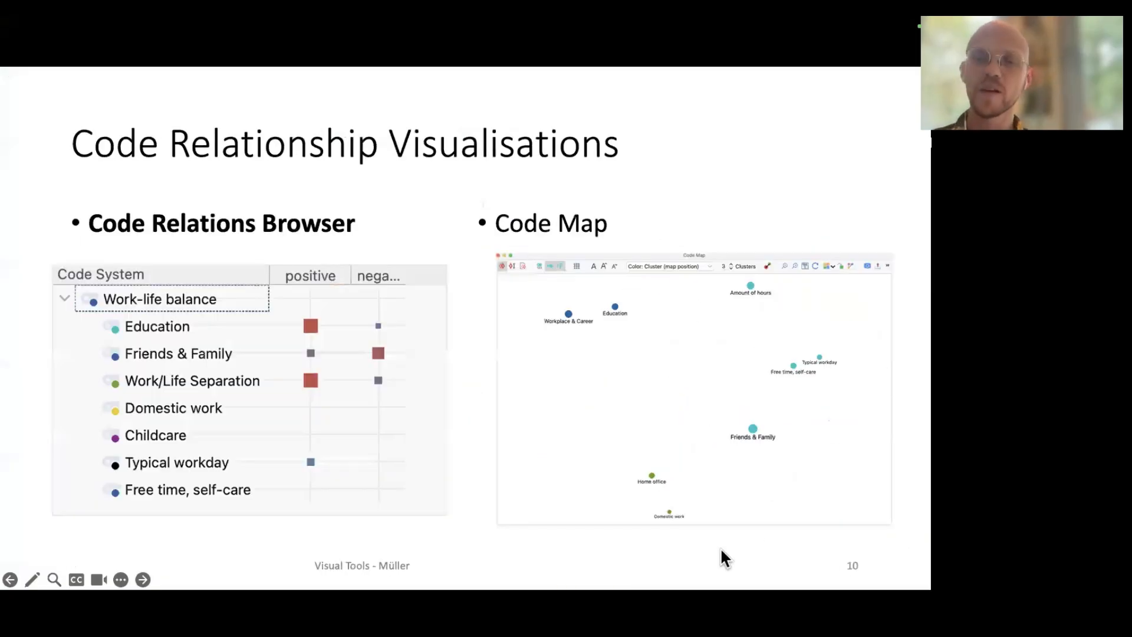
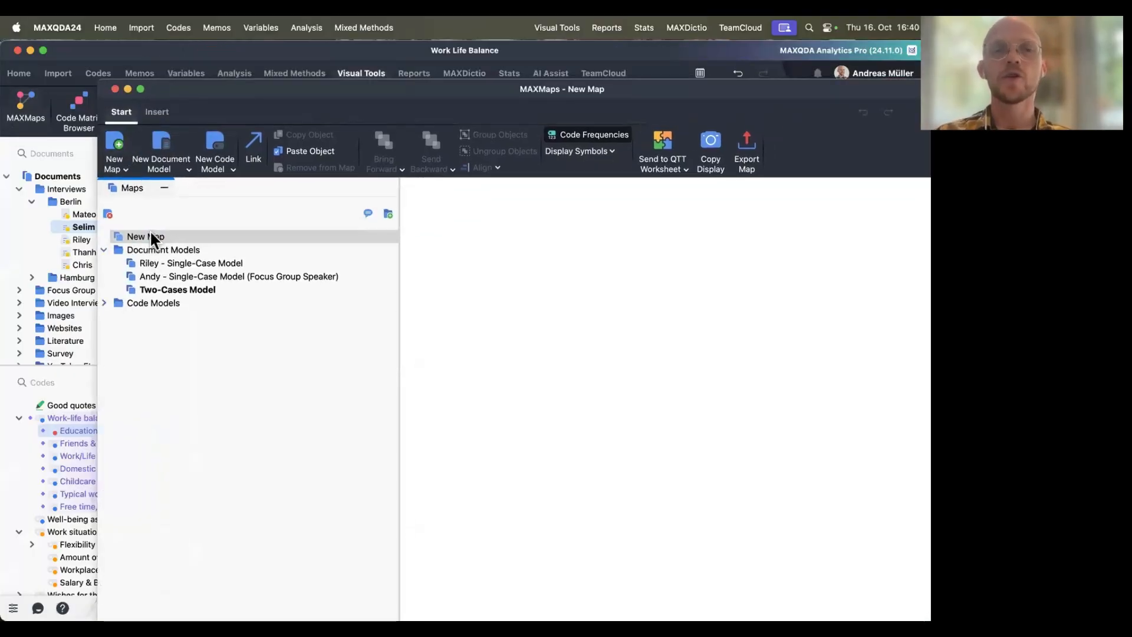
Step: Arrange the MAXMaps window beside the document list and place the second and third Berlin interviews side by side on the empty new map
double_click(470, 93)
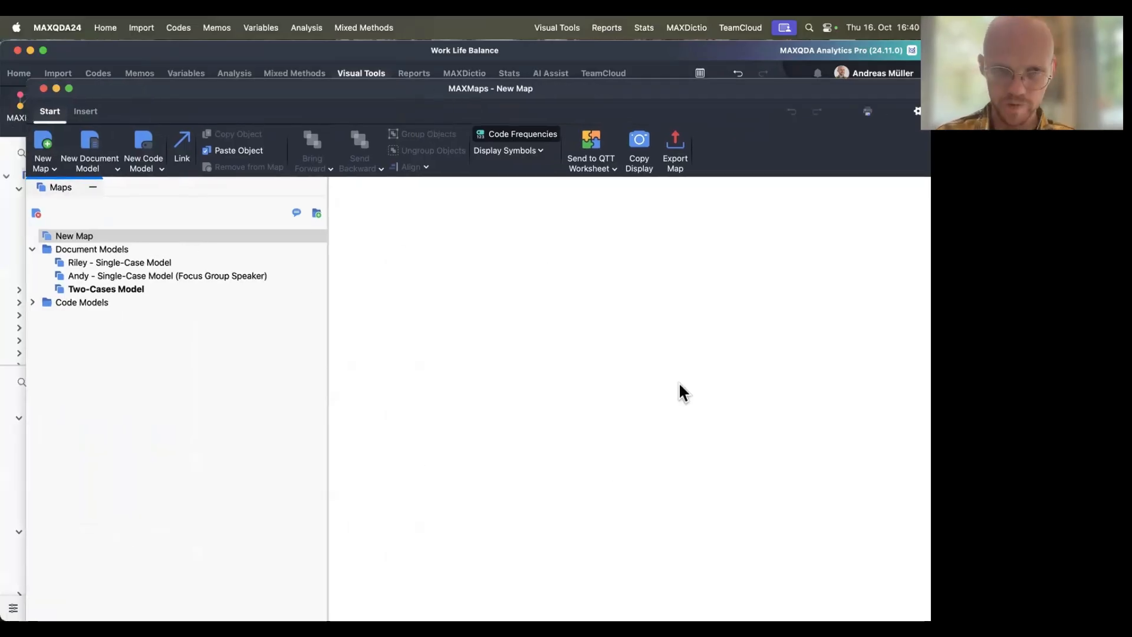
double_click(470, 91)
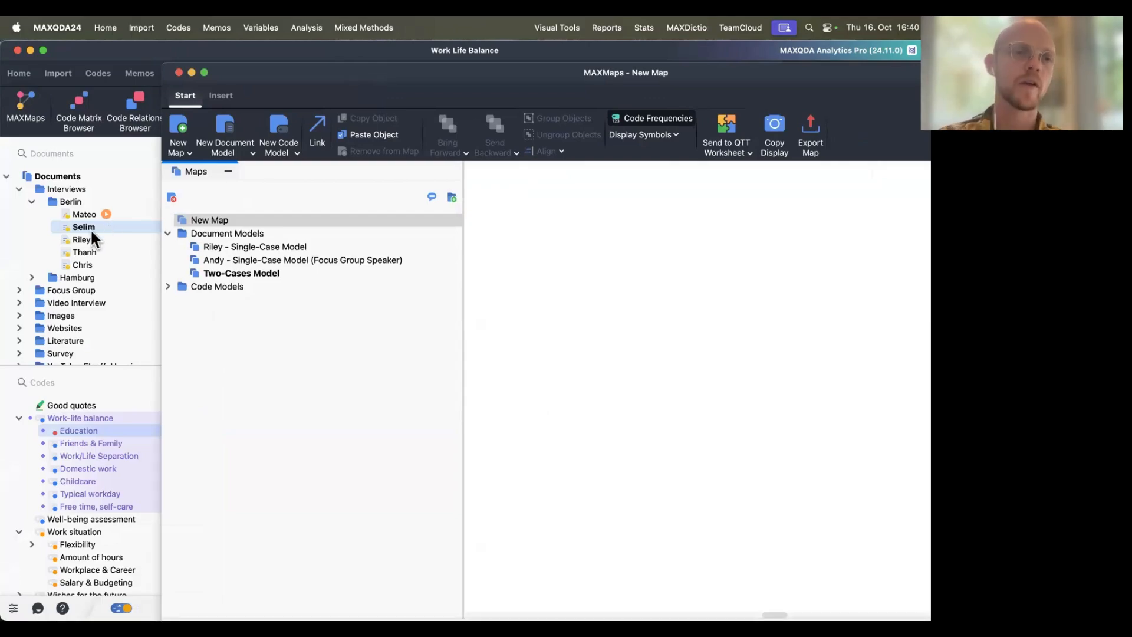
drag(89, 227, 544, 238)
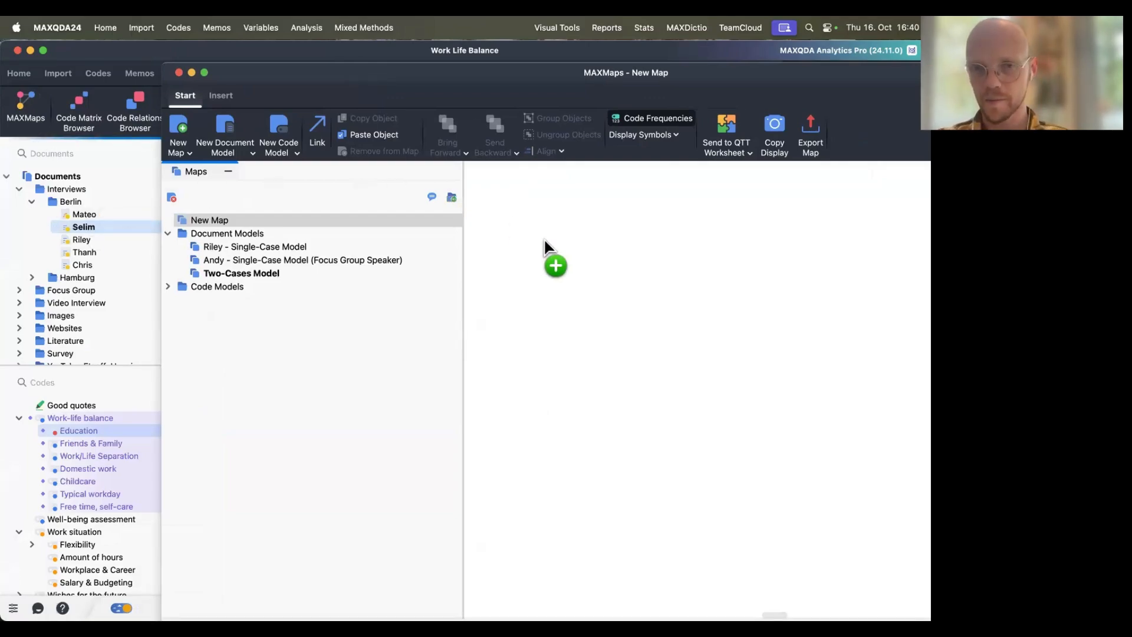
drag(605, 318, 606, 320)
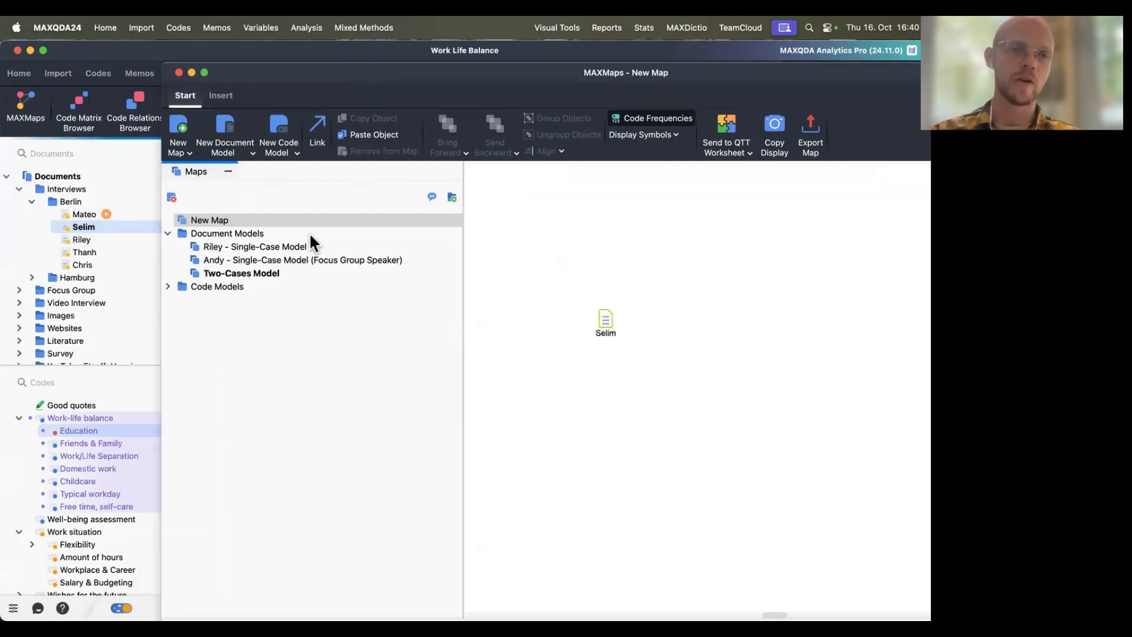
drag(76, 240, 758, 311)
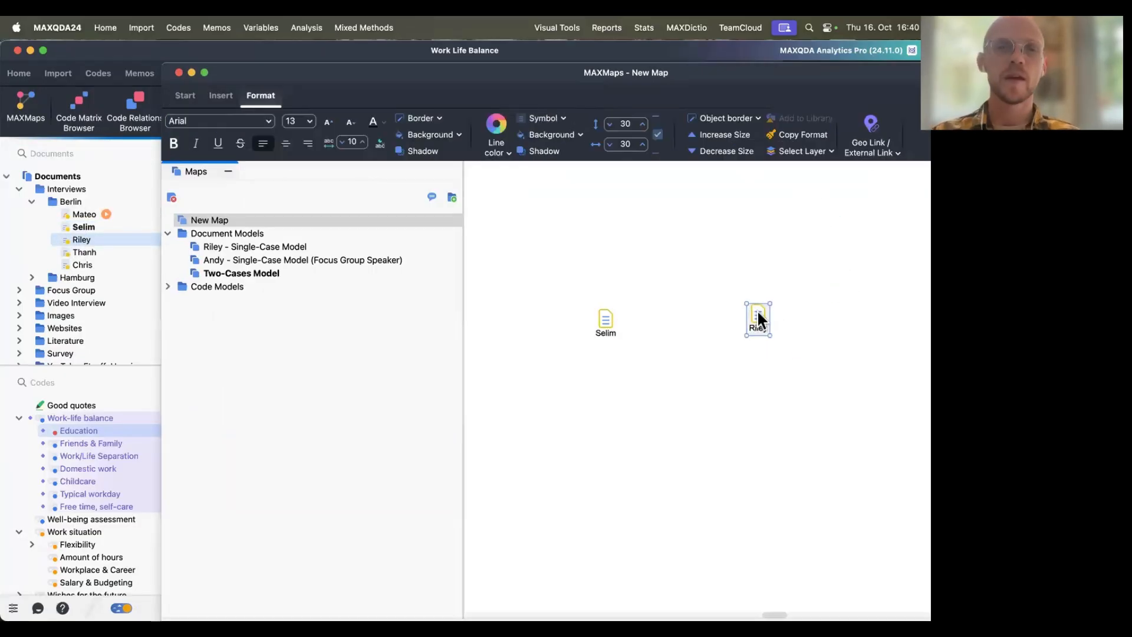
Step: Link the second and third Berlin interviews on the map and give the line arrowheads at both ends
click(183, 95)
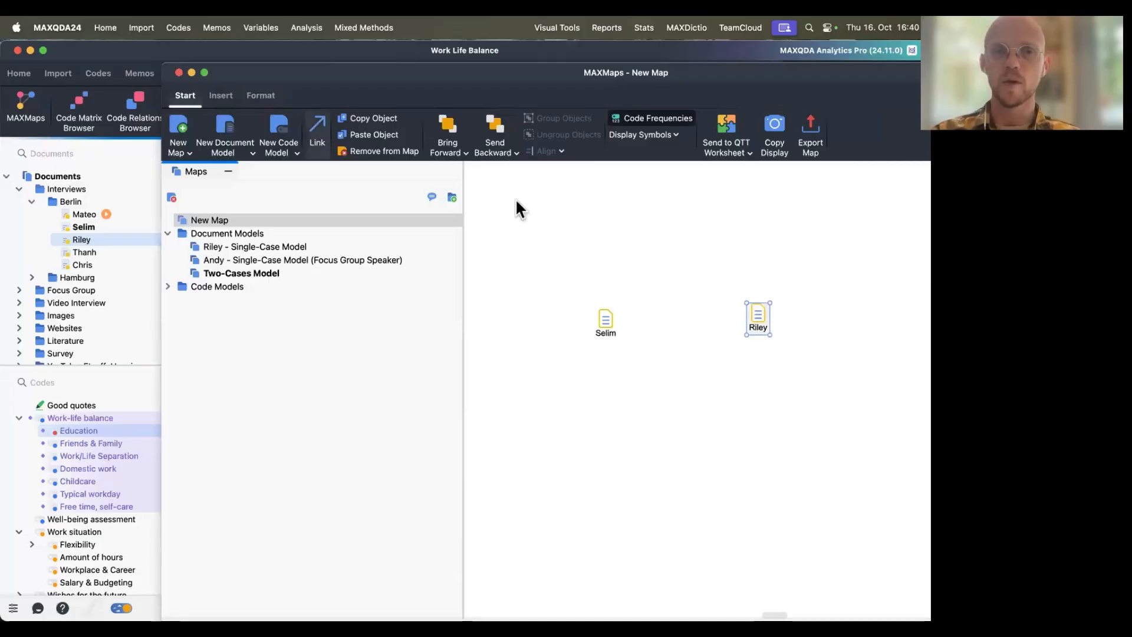
mouse_move(606, 307)
mouse_down()
mouse_move(730, 324)
mouse_move(757, 316)
mouse_up()
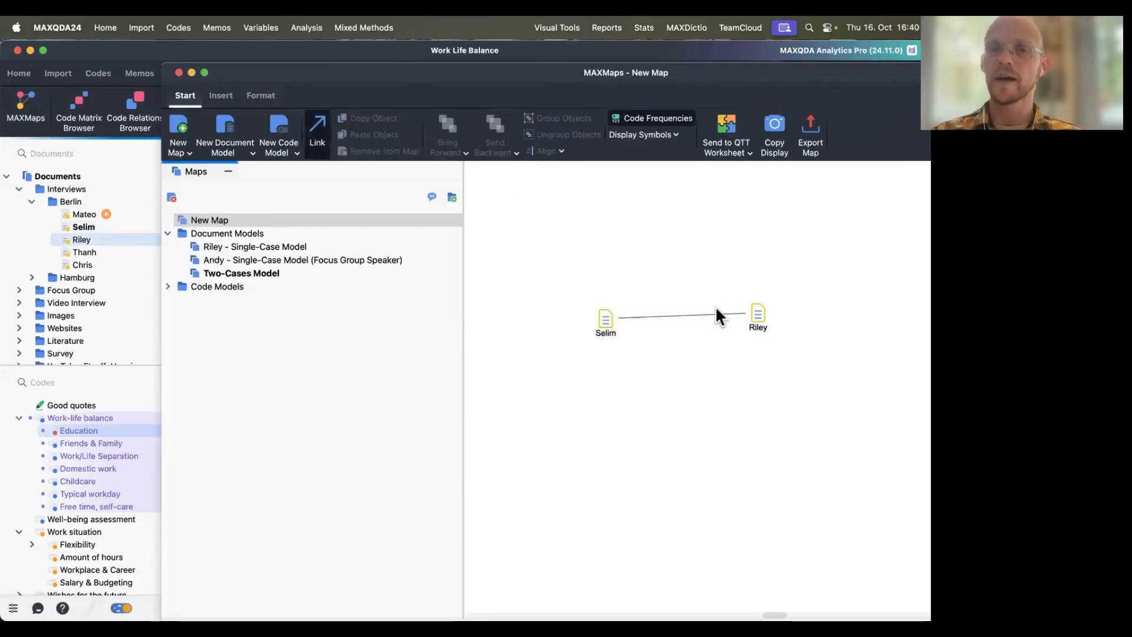
click(677, 317)
click(562, 145)
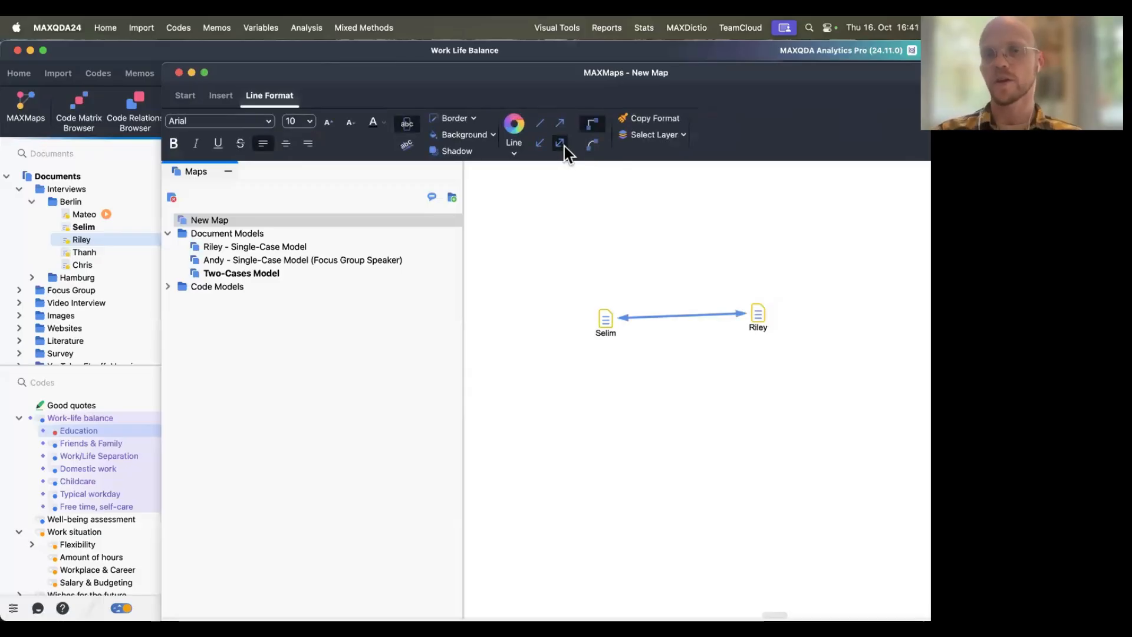
Step: Label the two-headed arrow between the two interviews "sibblings"
right_click(697, 317)
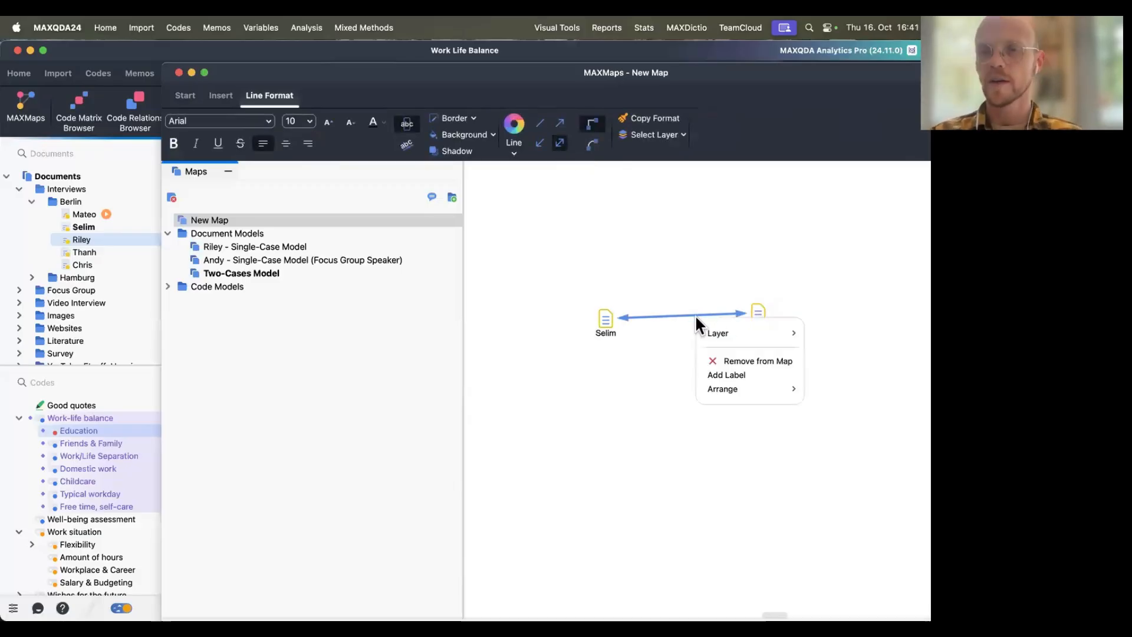
click(741, 377)
text(si)
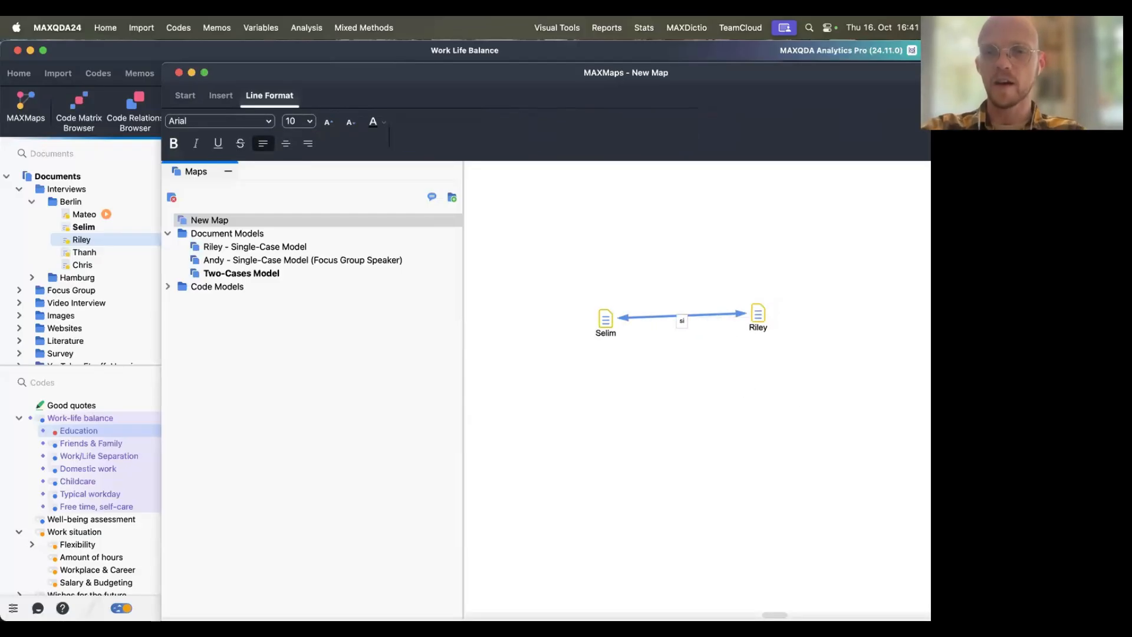
text(bblings)
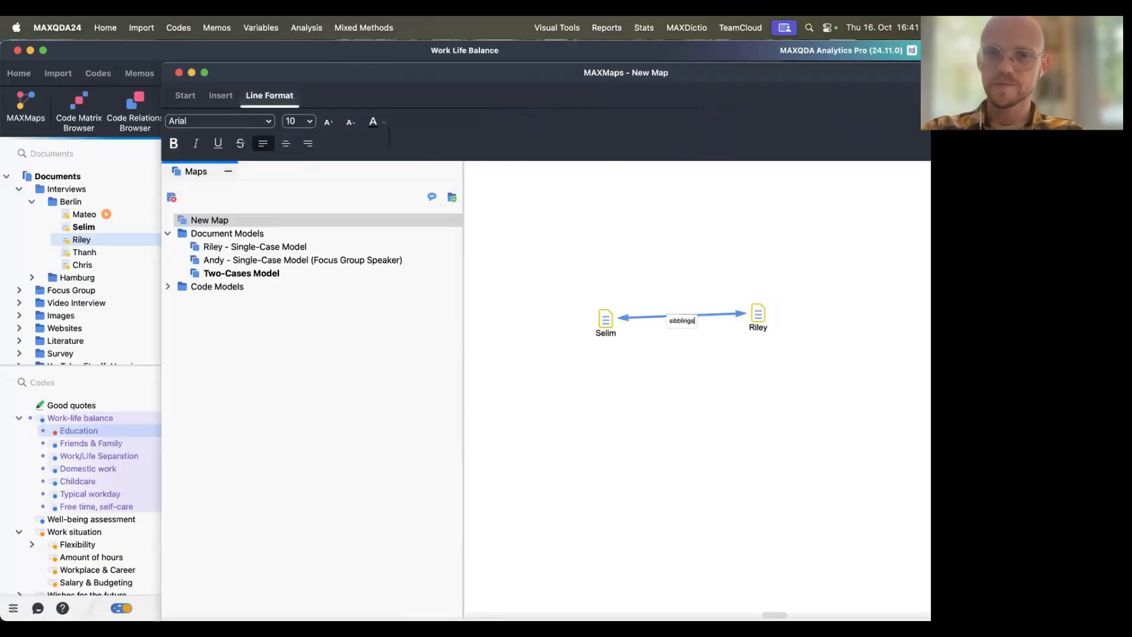
click(725, 419)
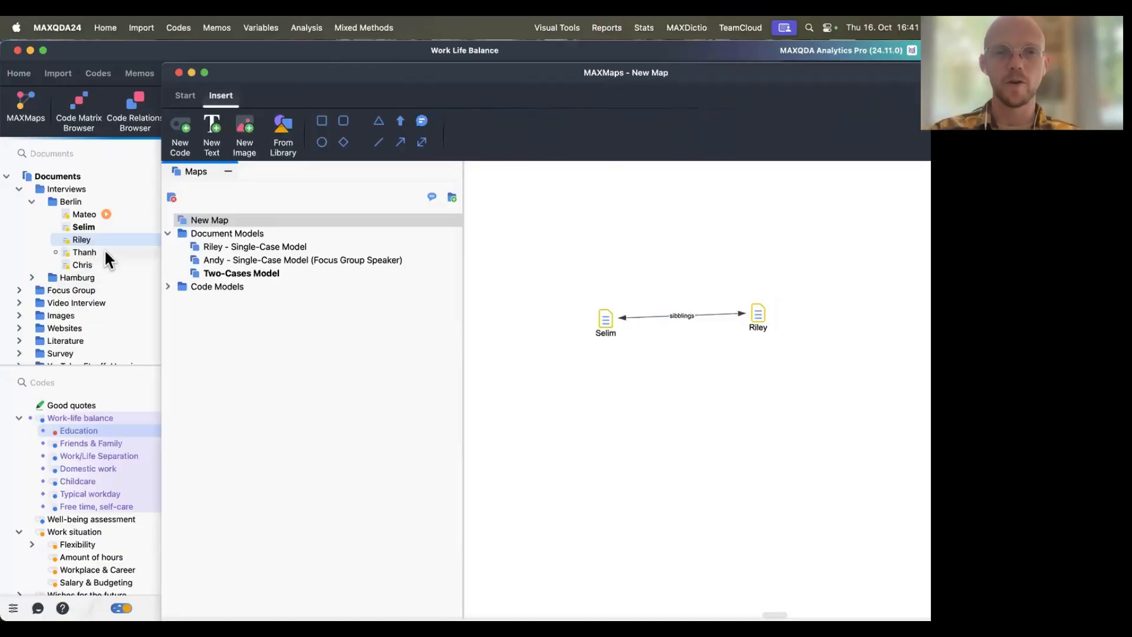
Step: Place the fourth Berlin interview above the linked pair and link it to both interviews to form a triangle
drag(104, 250, 678, 231)
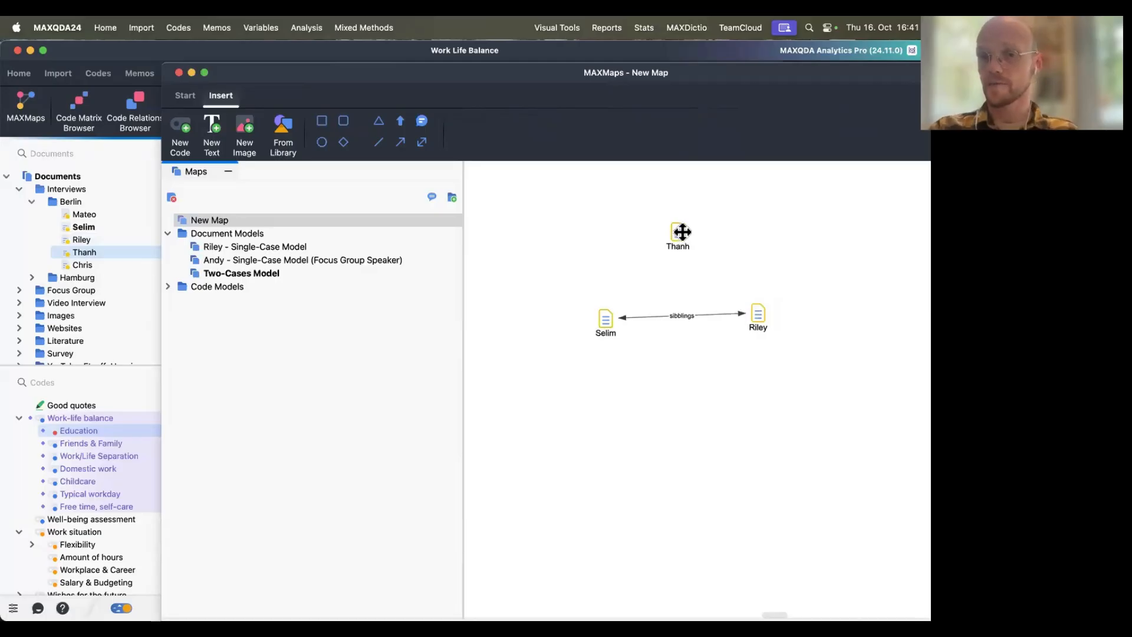
click(677, 231)
click(185, 95)
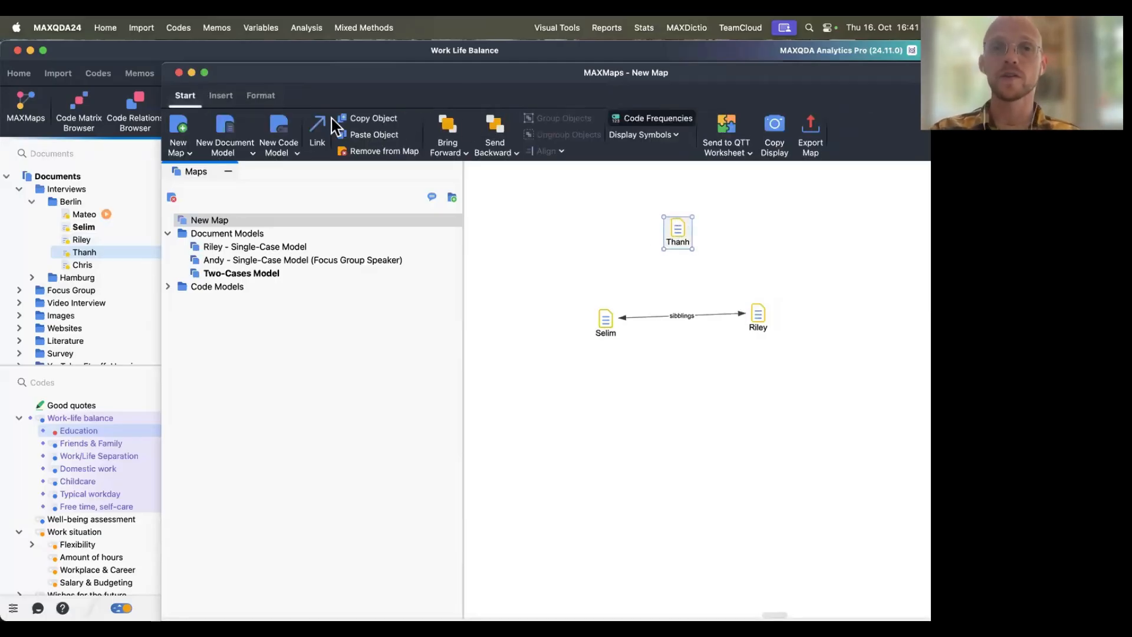
click(317, 132)
drag(678, 235, 615, 313)
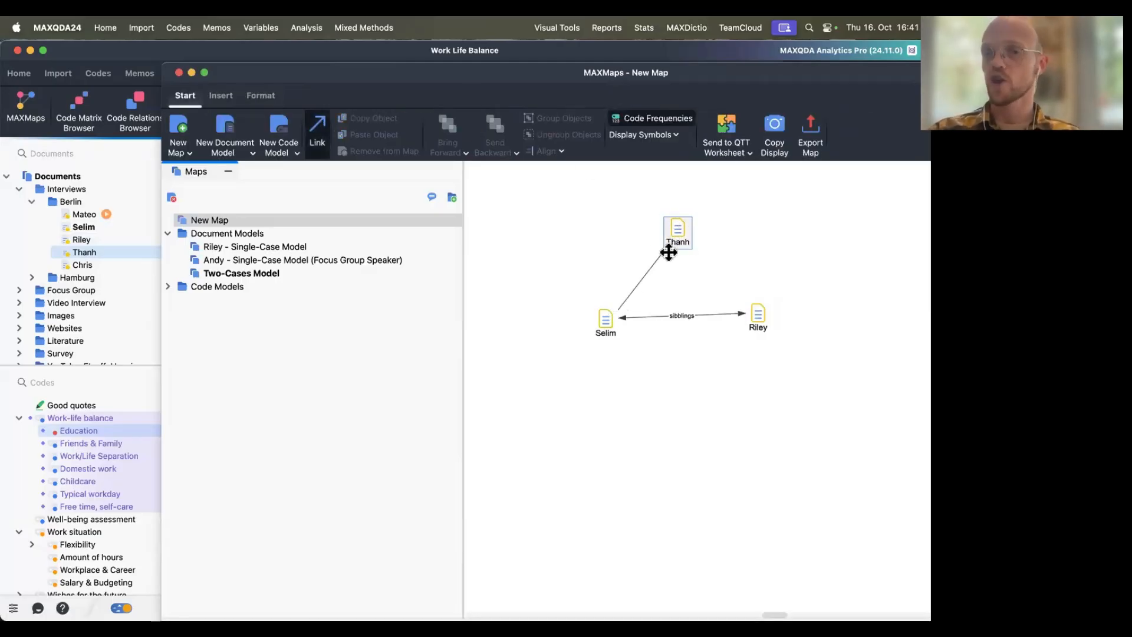
drag(674, 235, 757, 313)
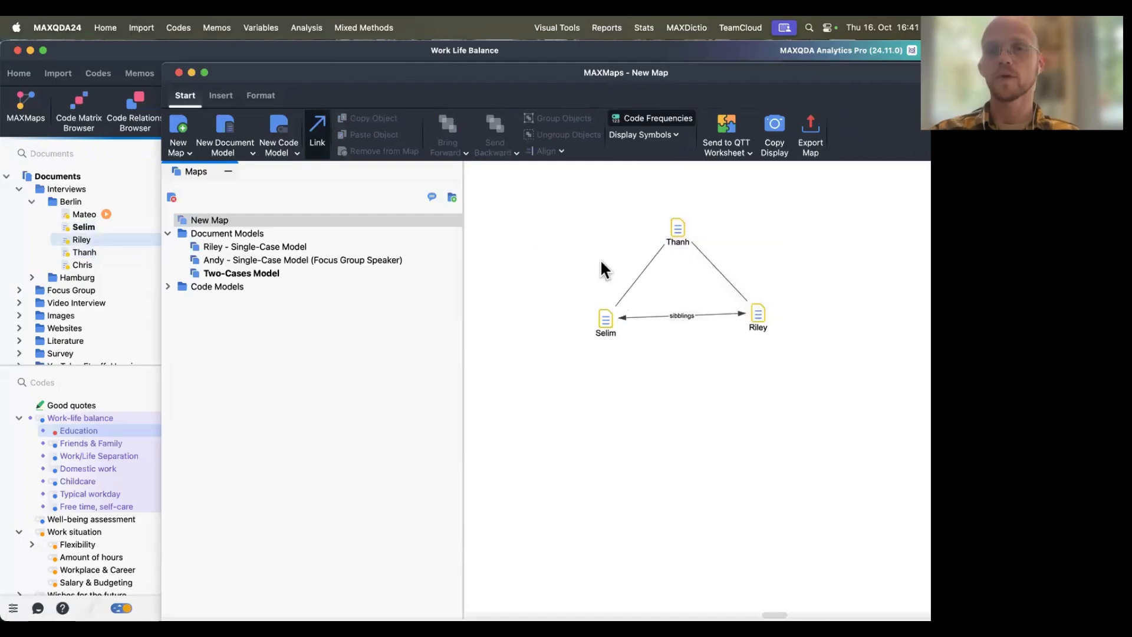
click(312, 127)
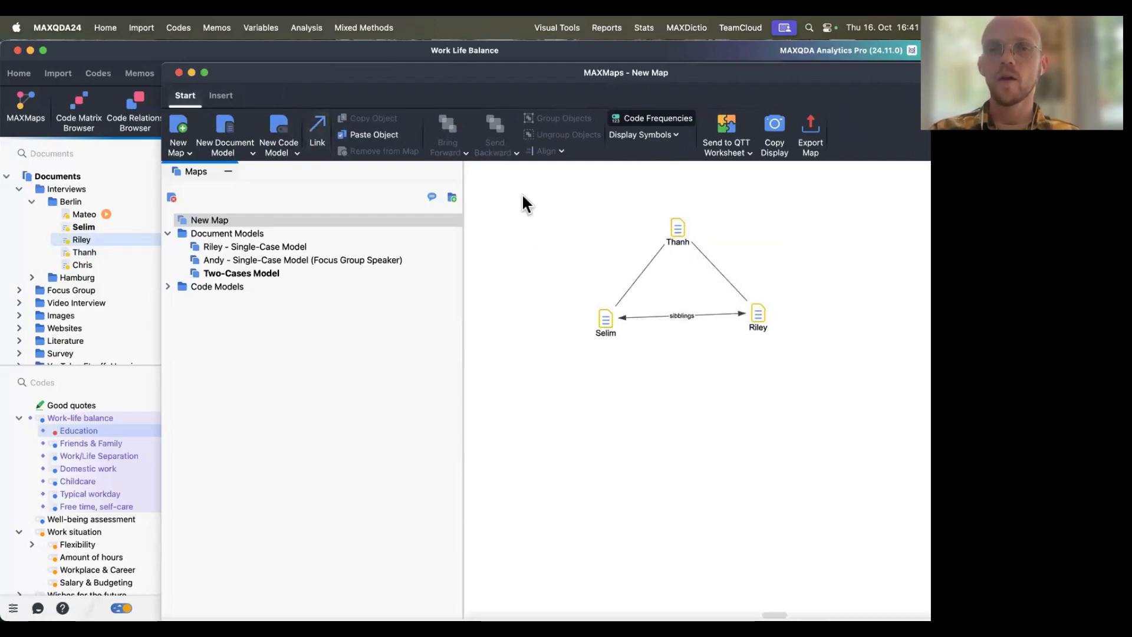
click(316, 131)
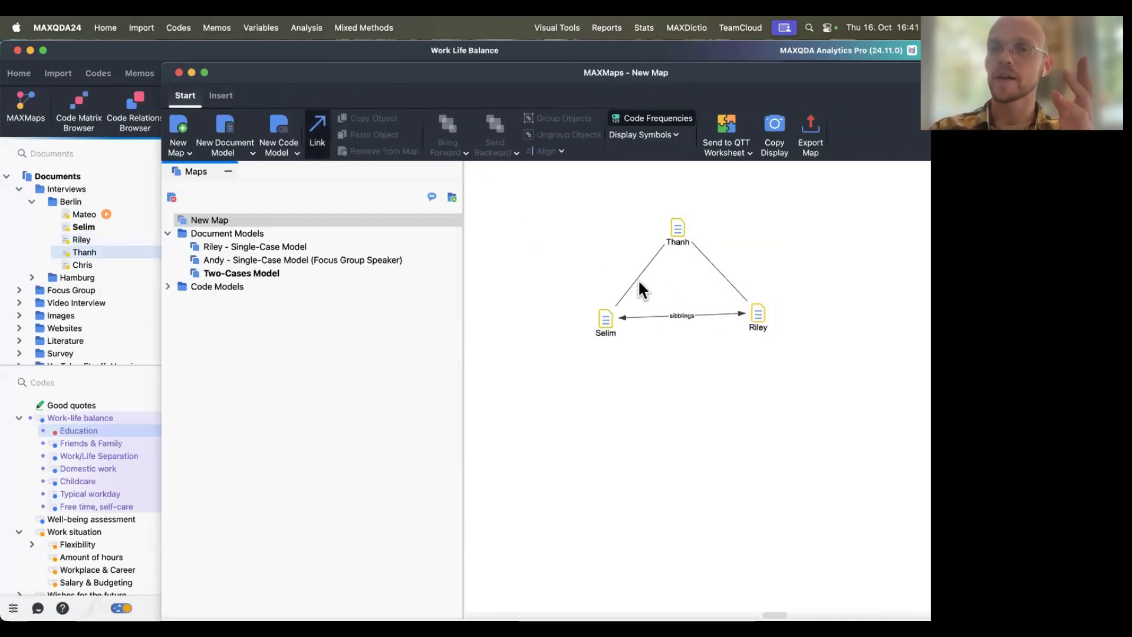
click(316, 130)
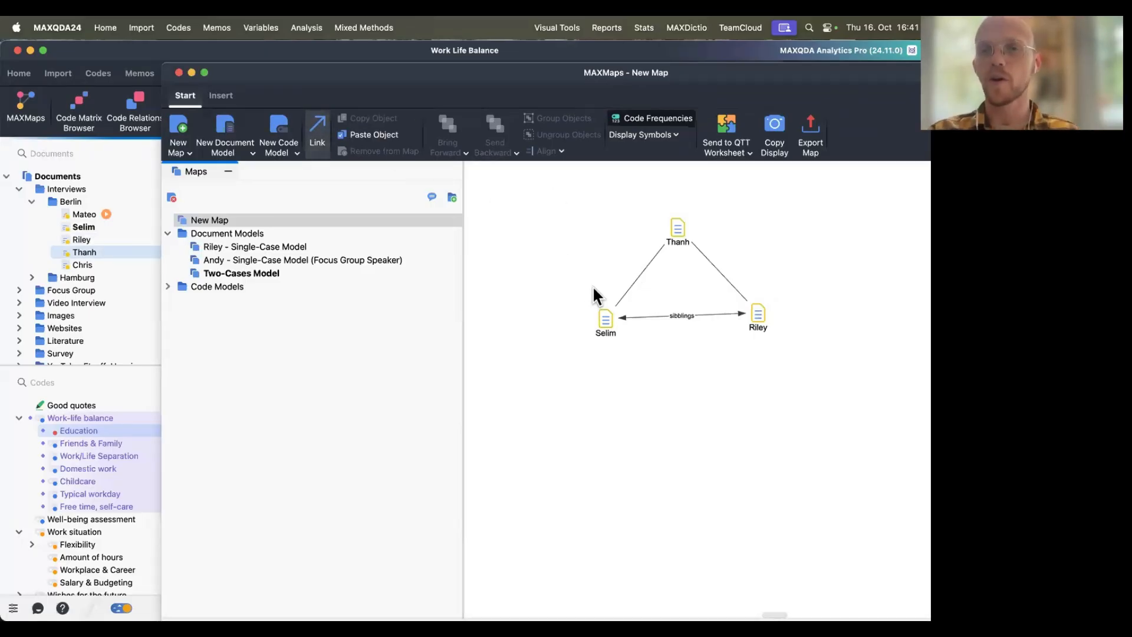
Step: Turn both lines from the upper interview into one-way arrows pointing down to the two lower interviews
click(640, 274)
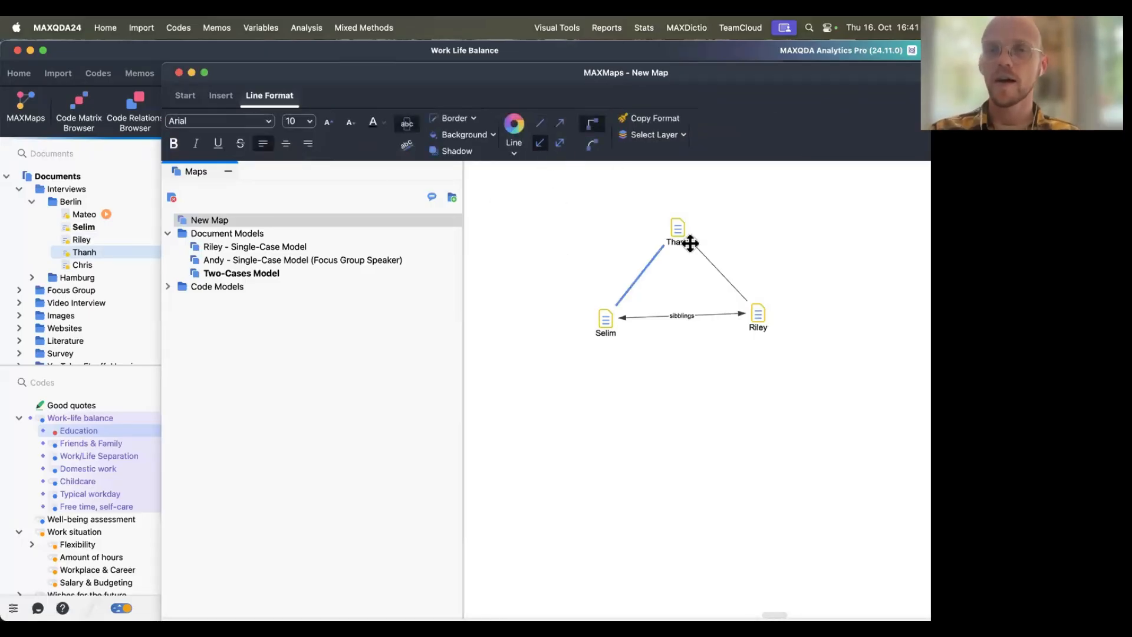
click(561, 123)
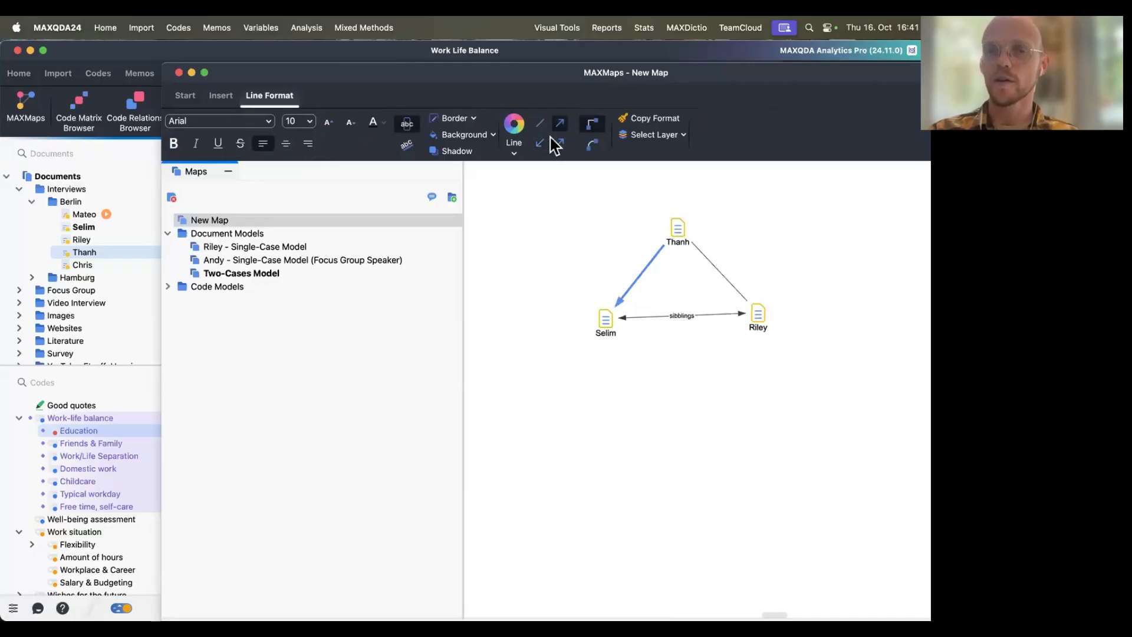
click(737, 281)
click(734, 281)
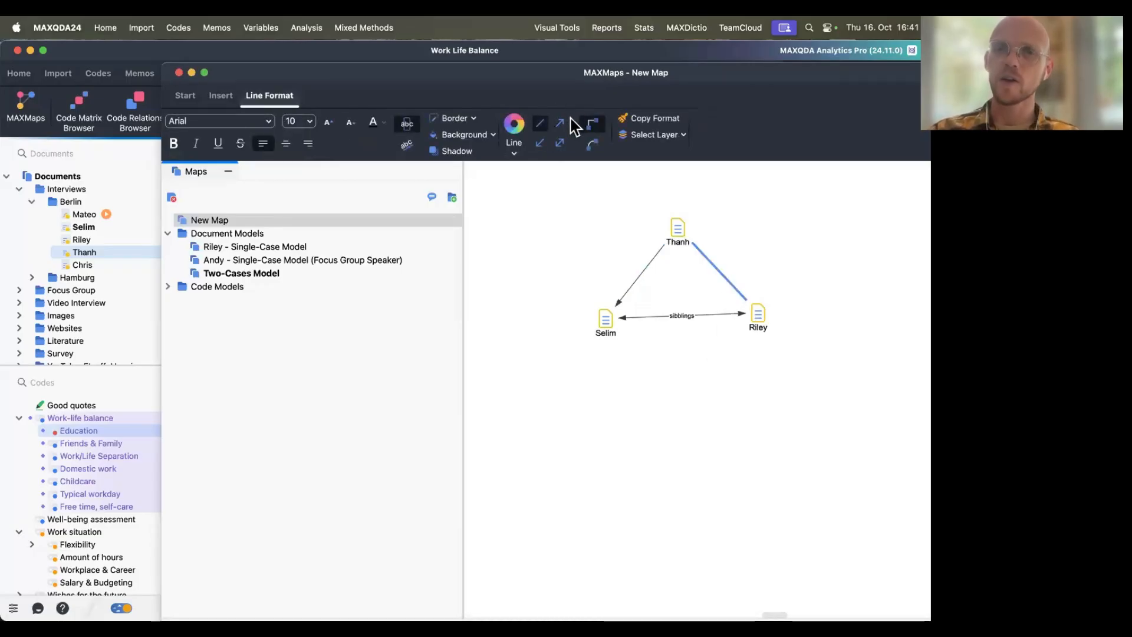
click(563, 122)
click(367, 412)
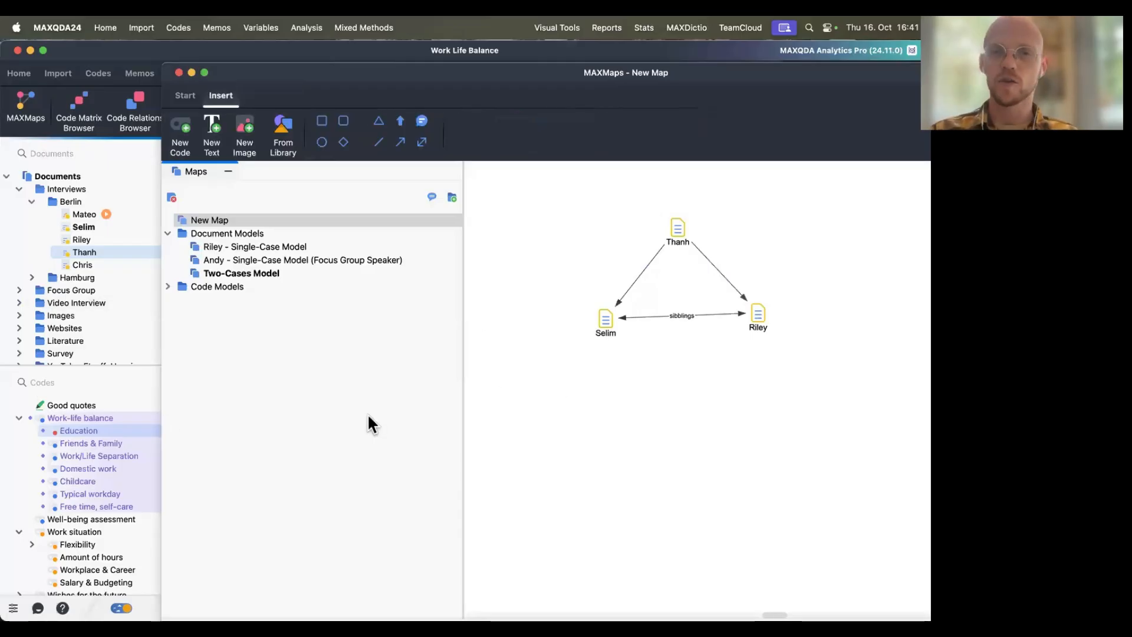
Step: Add the Childcare code inside the triangle and place the Berlin group and the Interviews memo on either side of the upper interview
drag(87, 479, 676, 278)
click(512, 269)
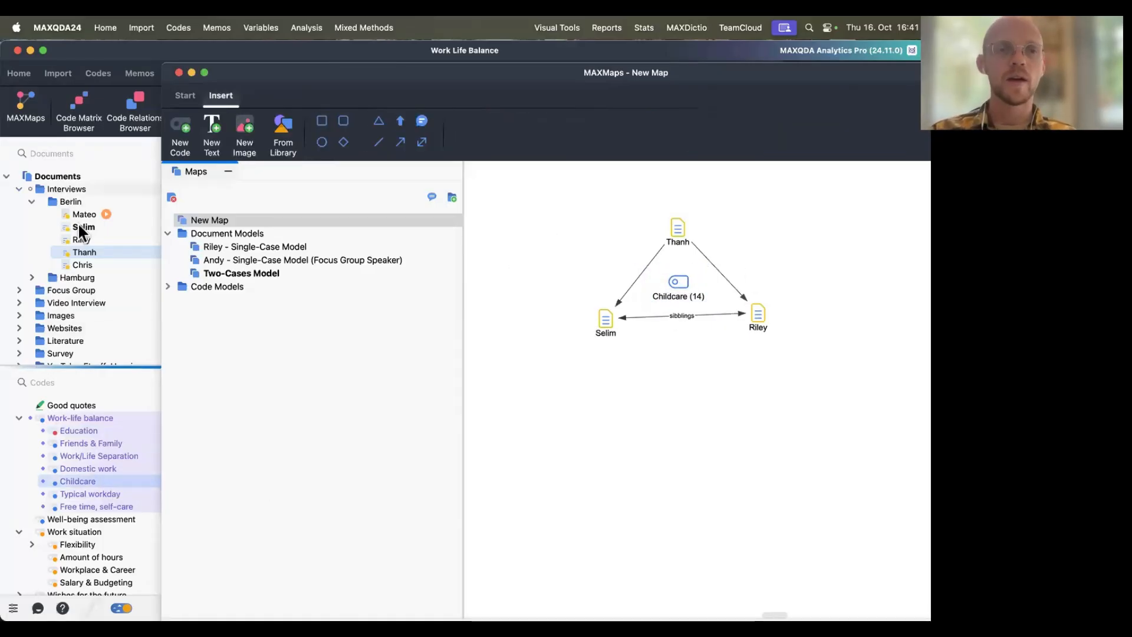
drag(69, 202, 634, 226)
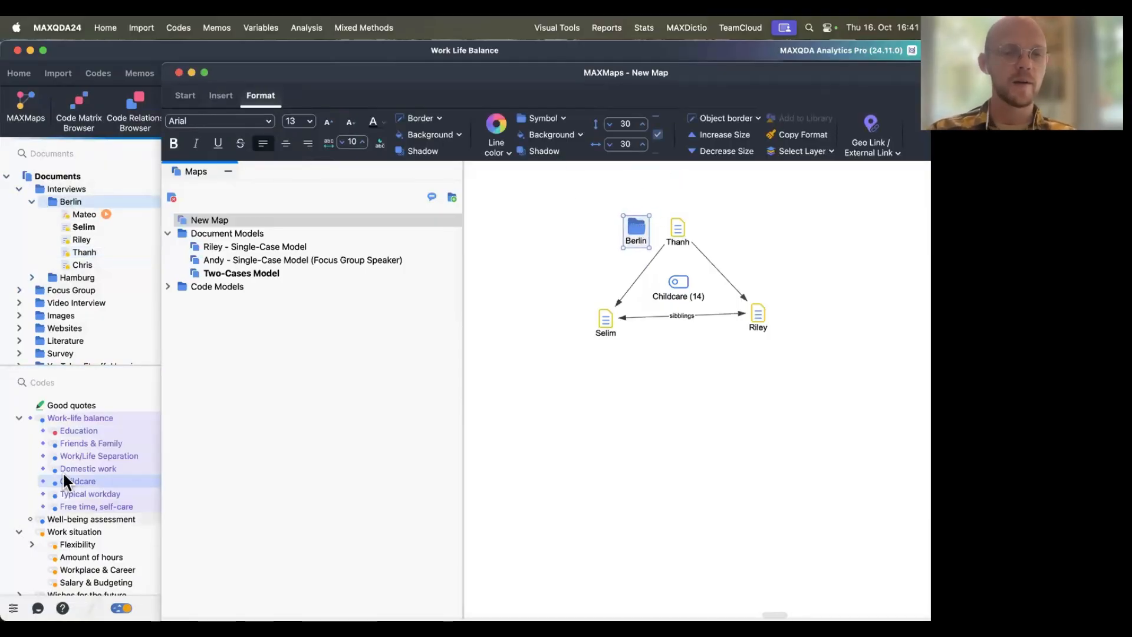
scroll(63, 472, down, 5)
scroll(62, 472, up, 3)
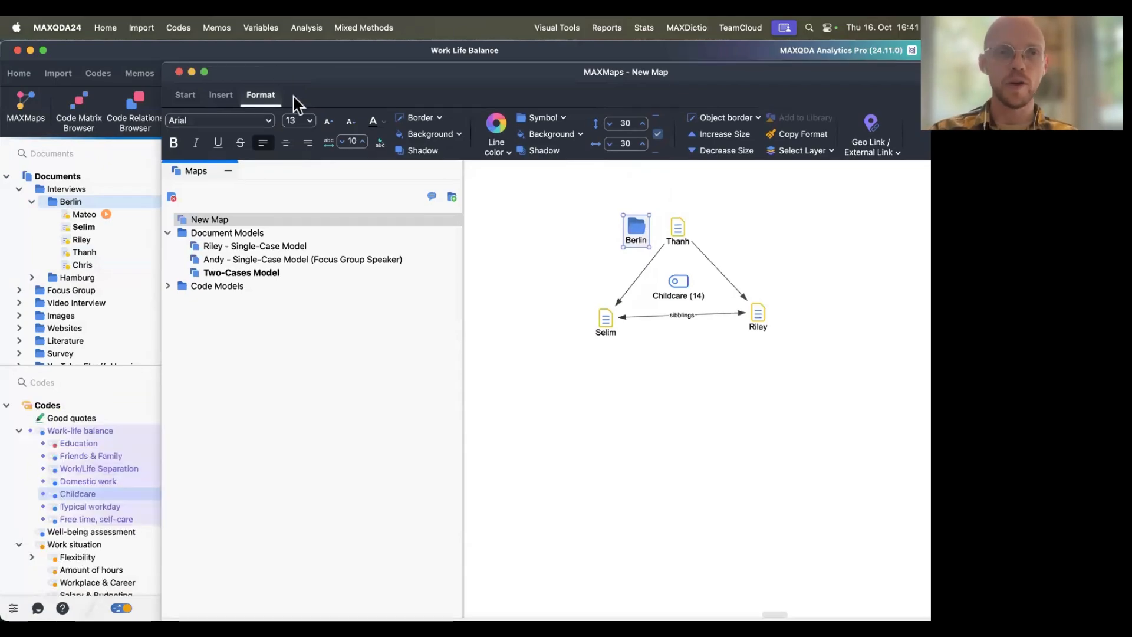
drag(290, 73, 260, 253)
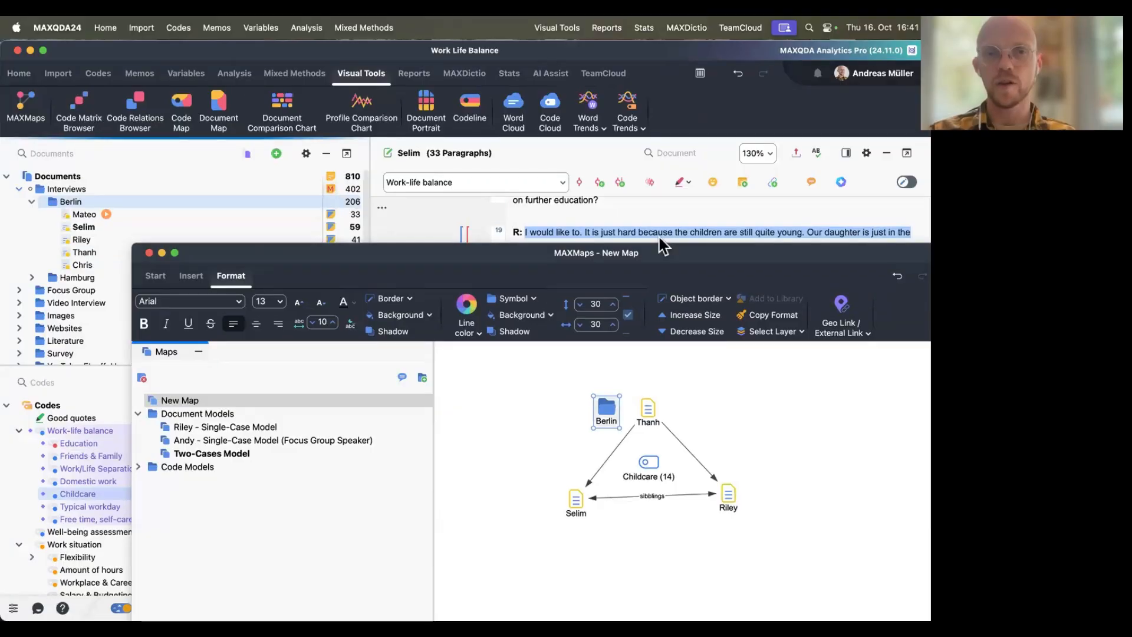
drag(333, 189, 716, 415)
Step: Add the open interview's Childcare segment from paragraph 19 below the triangle, using its summary text as the label
scroll(560, 210, down, 3)
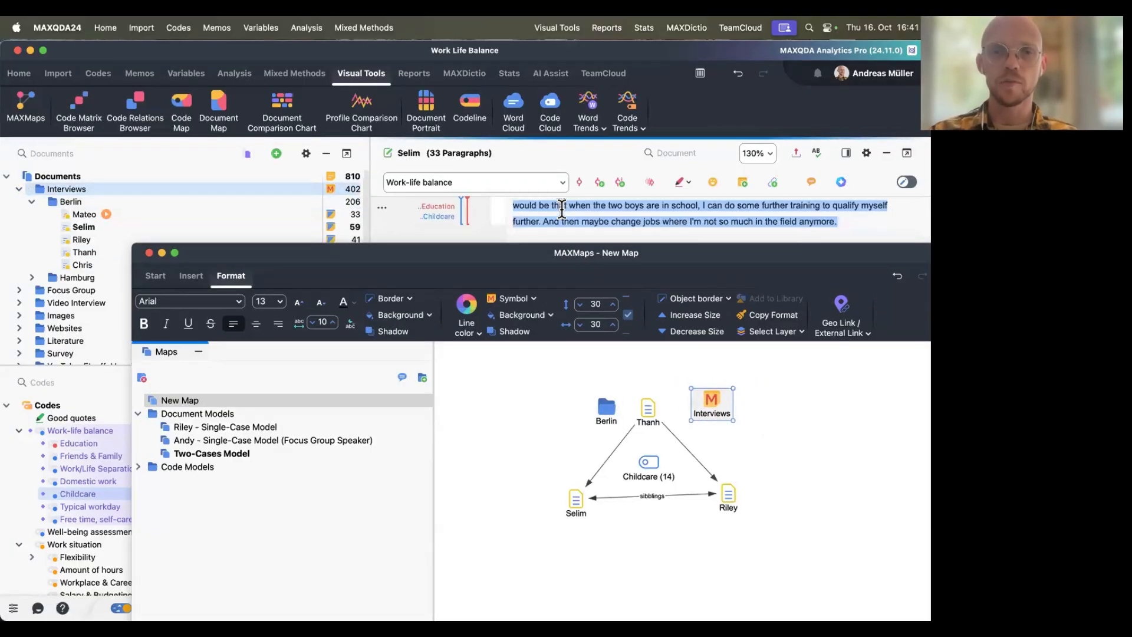
click(437, 213)
drag(616, 243, 787, 448)
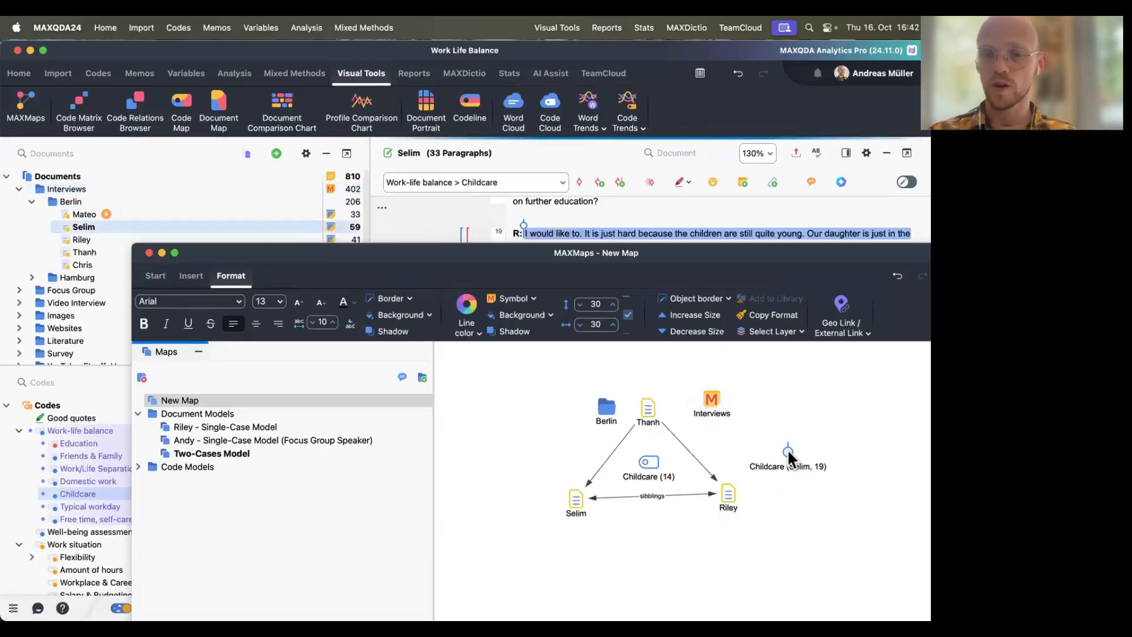
right_click(787, 448)
click(801, 417)
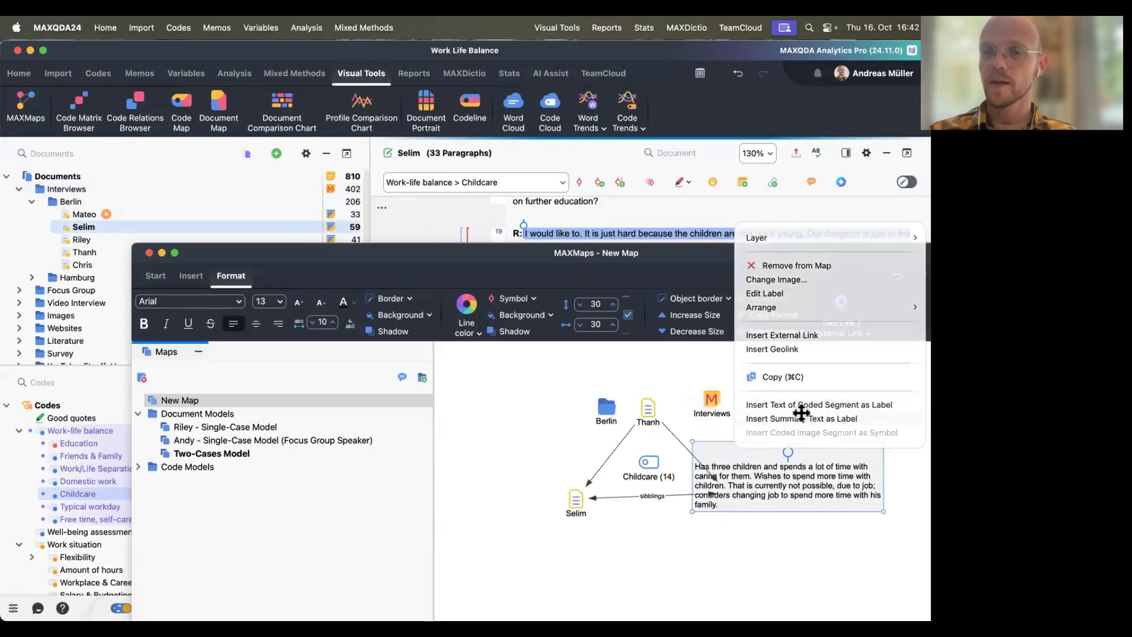
drag(776, 476, 788, 565)
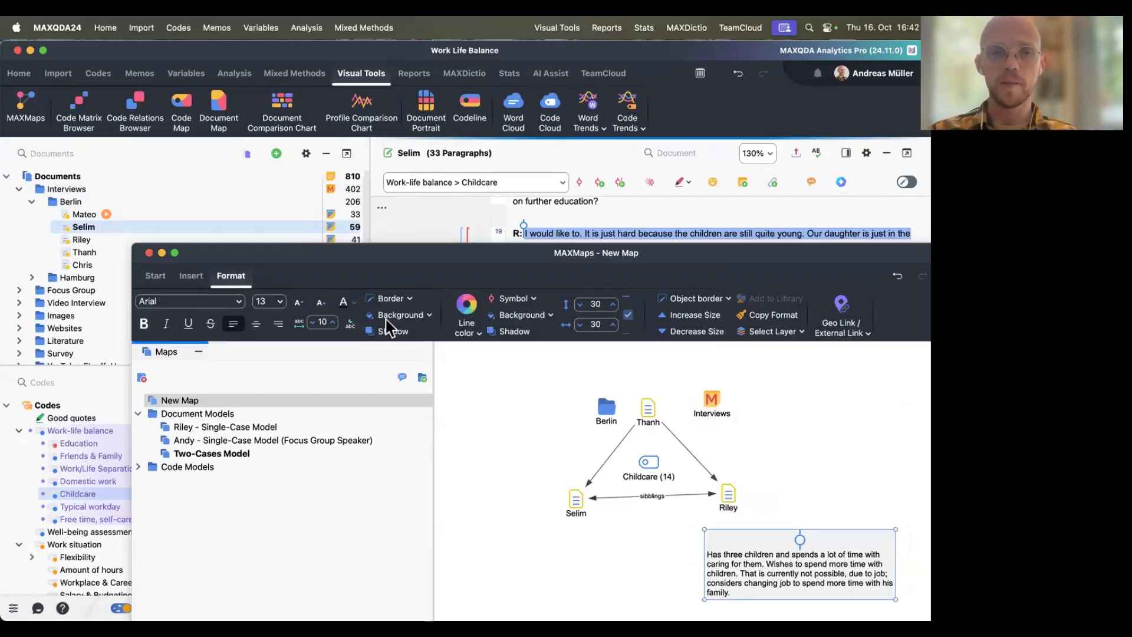
Step: Link the third Berlin interview to the Childcare summary segment with an arrow pointing at the segment
click(350, 324)
click(163, 282)
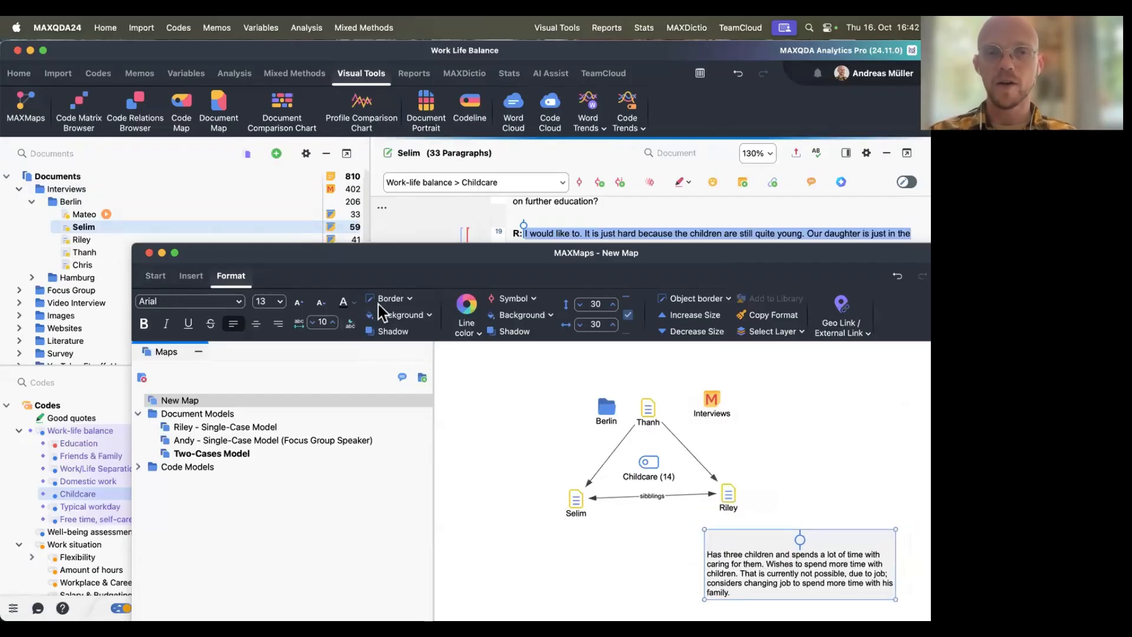
click(172, 281)
click(287, 308)
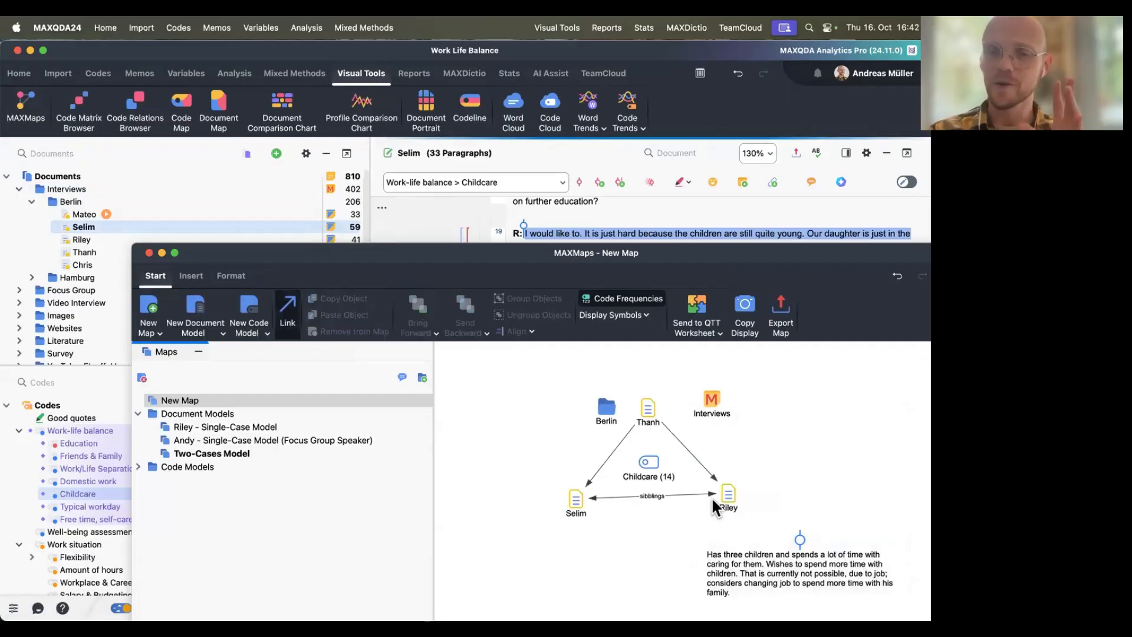
drag(731, 496, 799, 537)
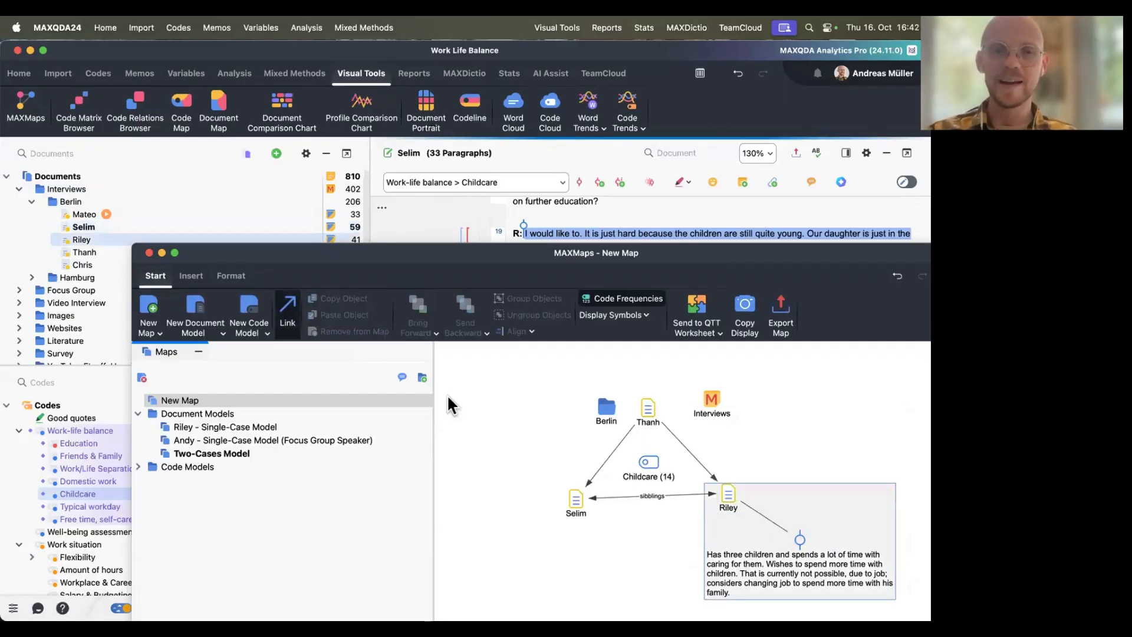
click(277, 311)
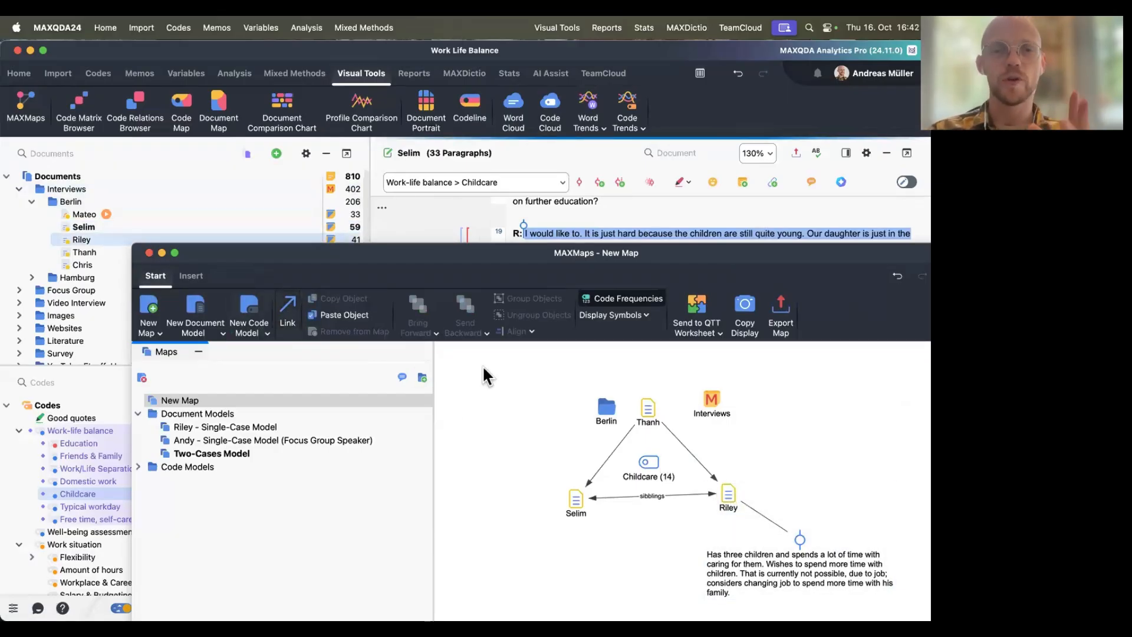
click(774, 521)
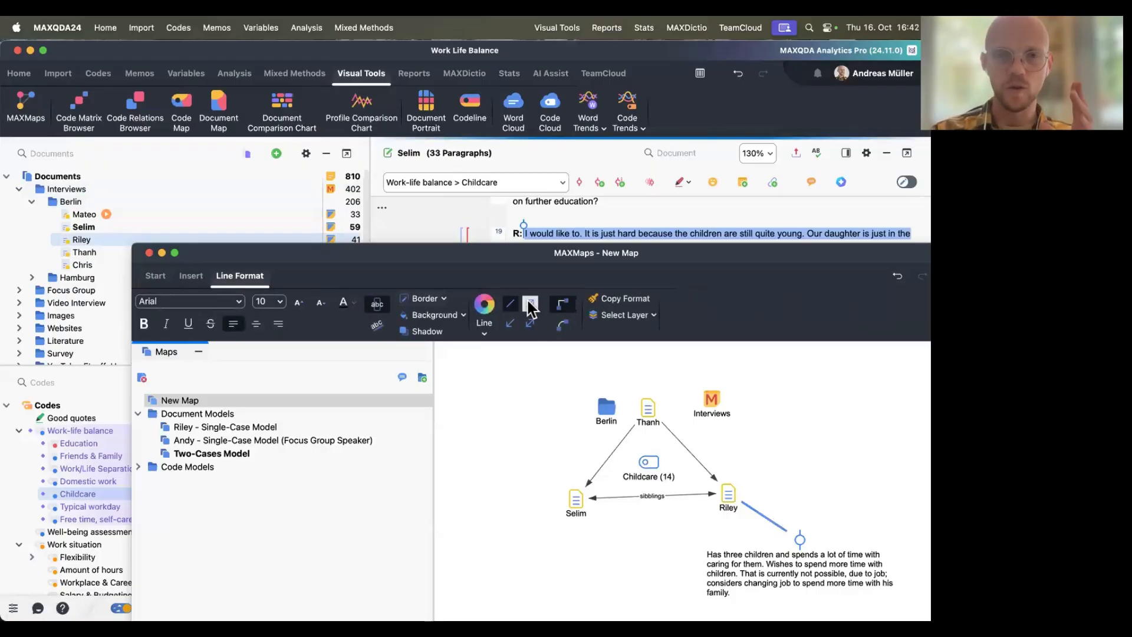
scroll(871, 469, down, 2)
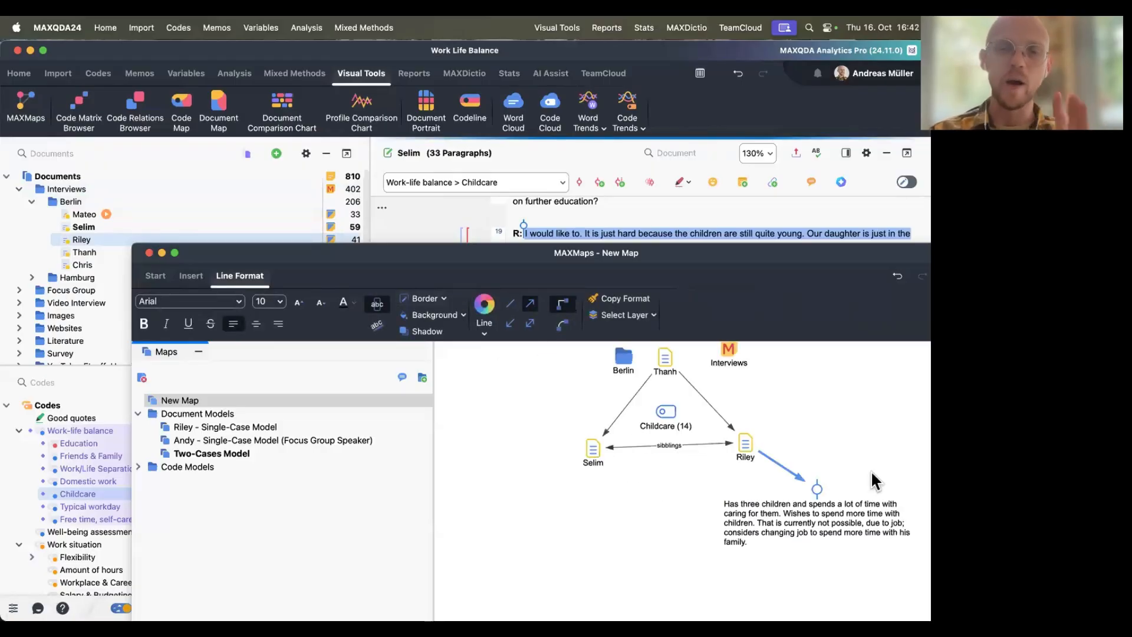
Step: Shift the Childcare summary segment slightly lower on the map and select the Childcare code inside the triangle
click(804, 540)
drag(803, 539, 806, 543)
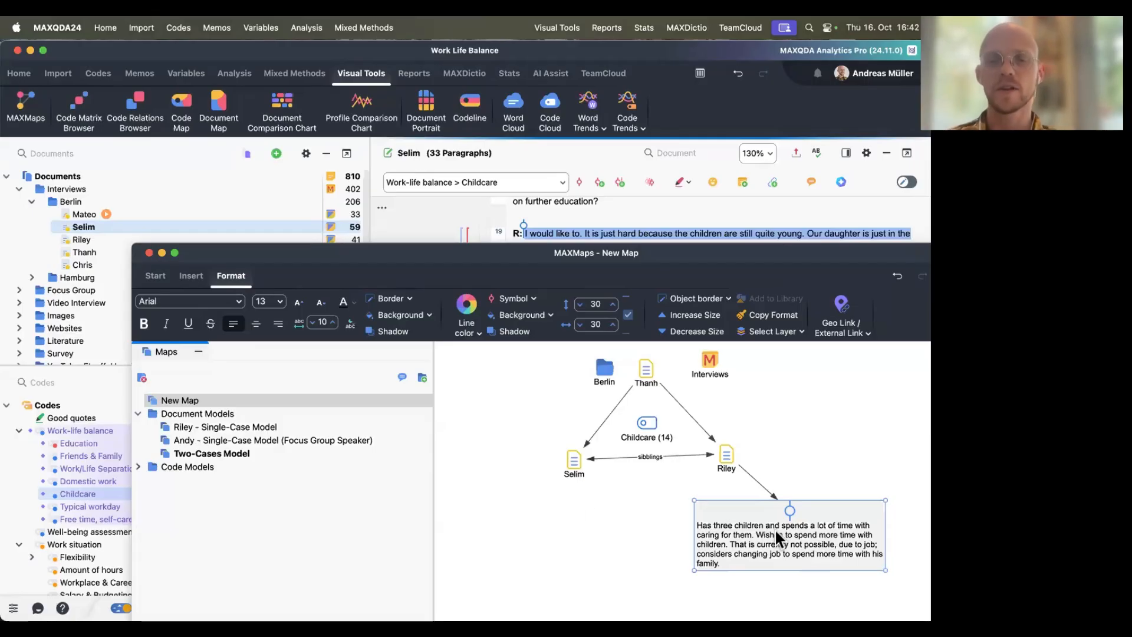
click(646, 450)
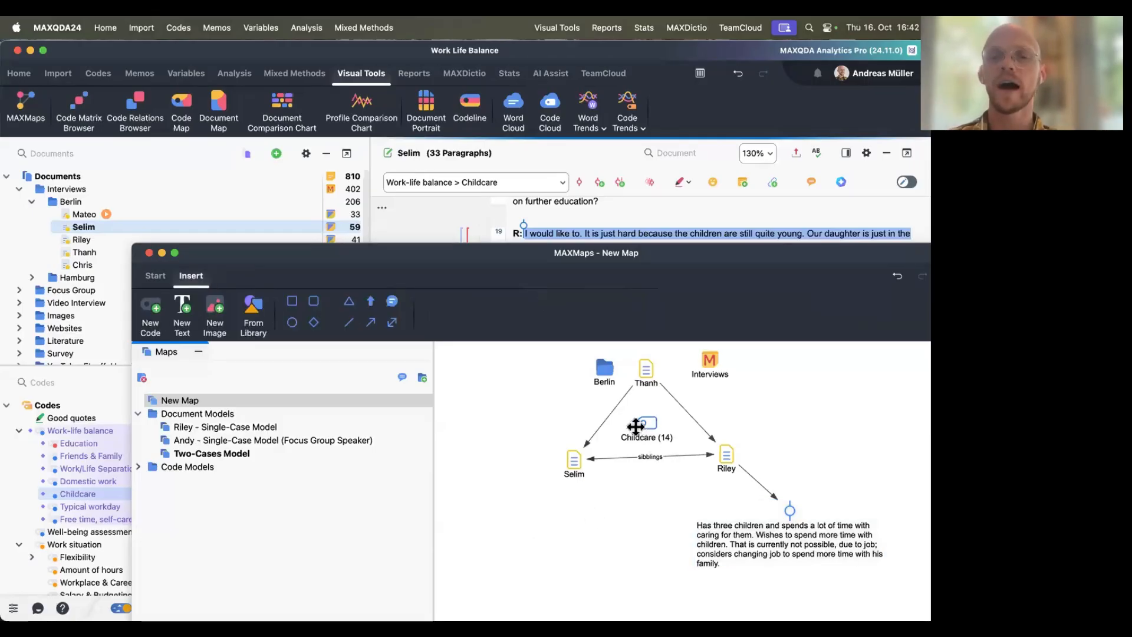
click(646, 425)
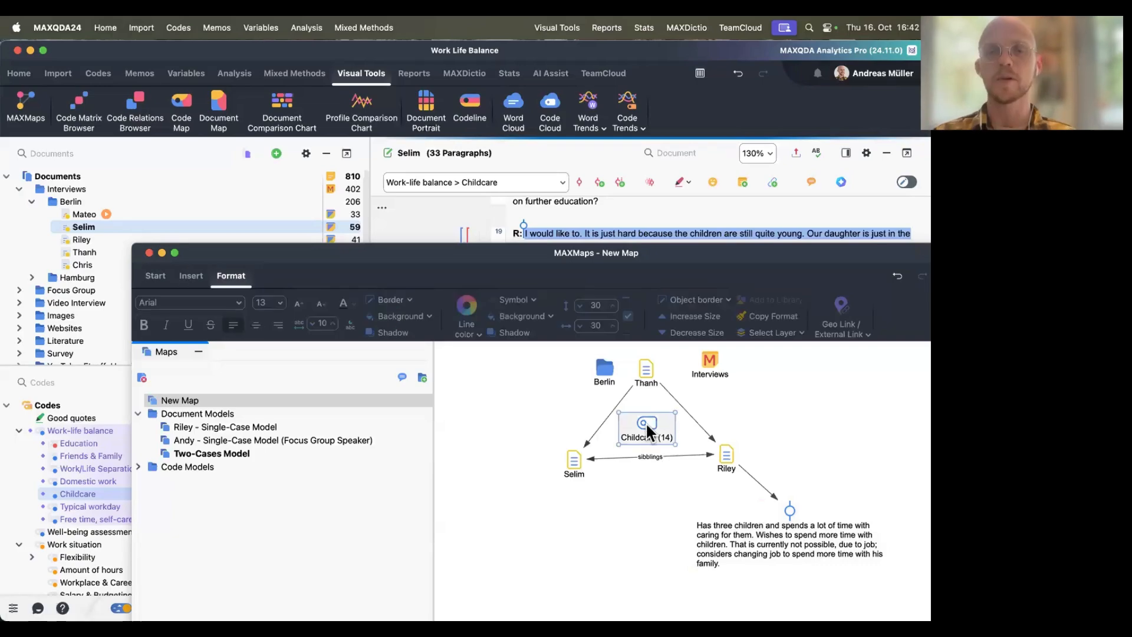
Step: View the coded segments of the Childcare code and the Interviews memo from the map, closing each window after viewing
double_click(645, 422)
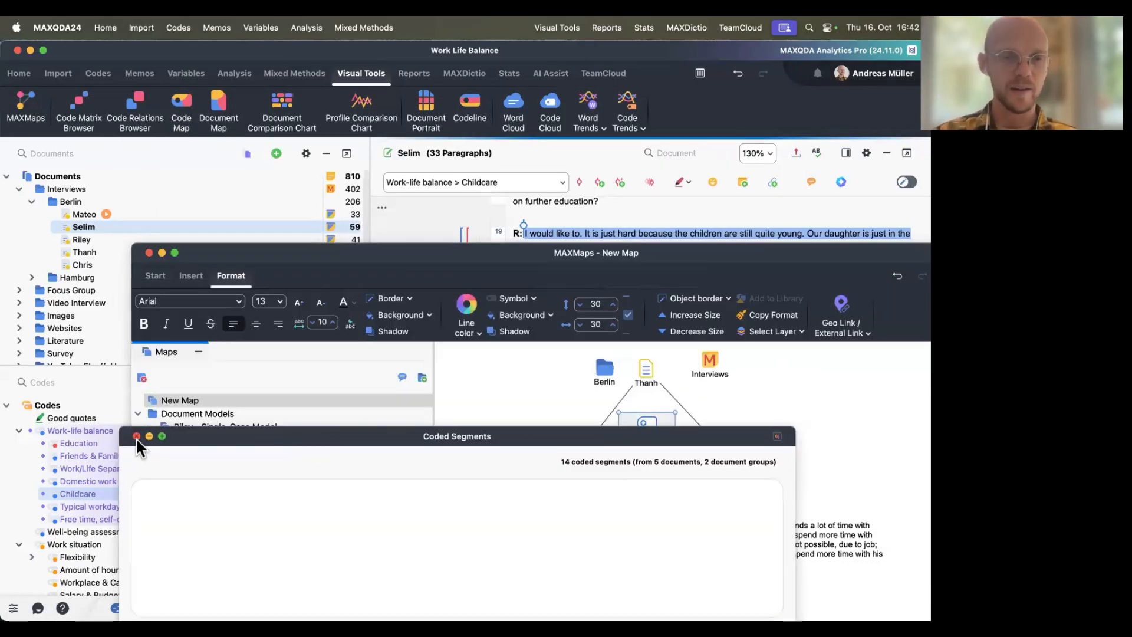
click(136, 436)
click(705, 366)
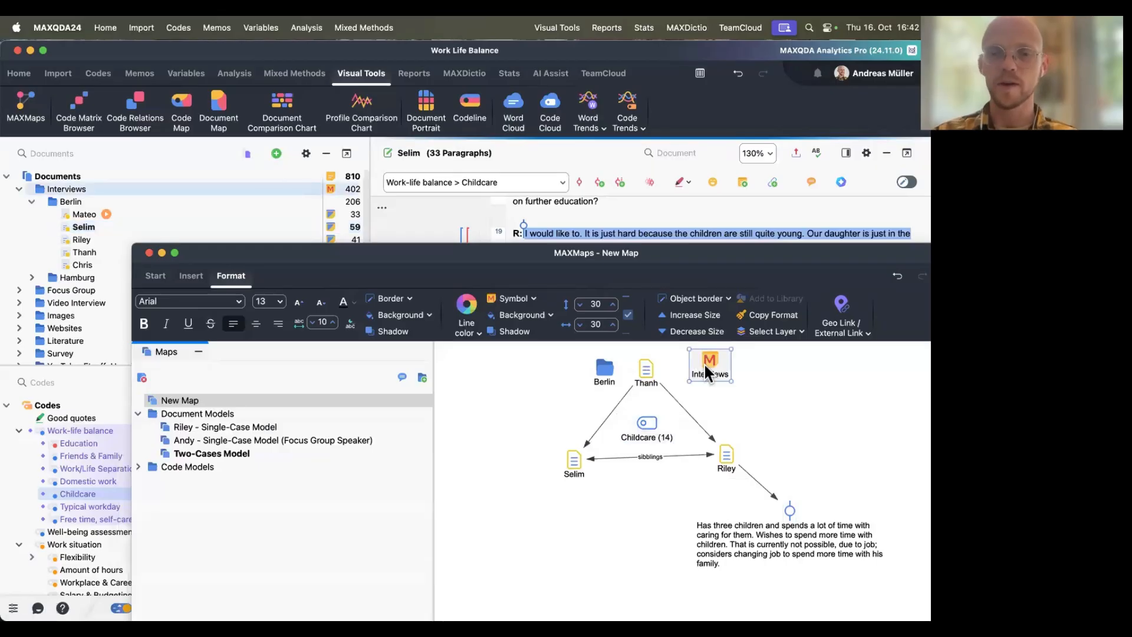
double_click(706, 365)
click(243, 149)
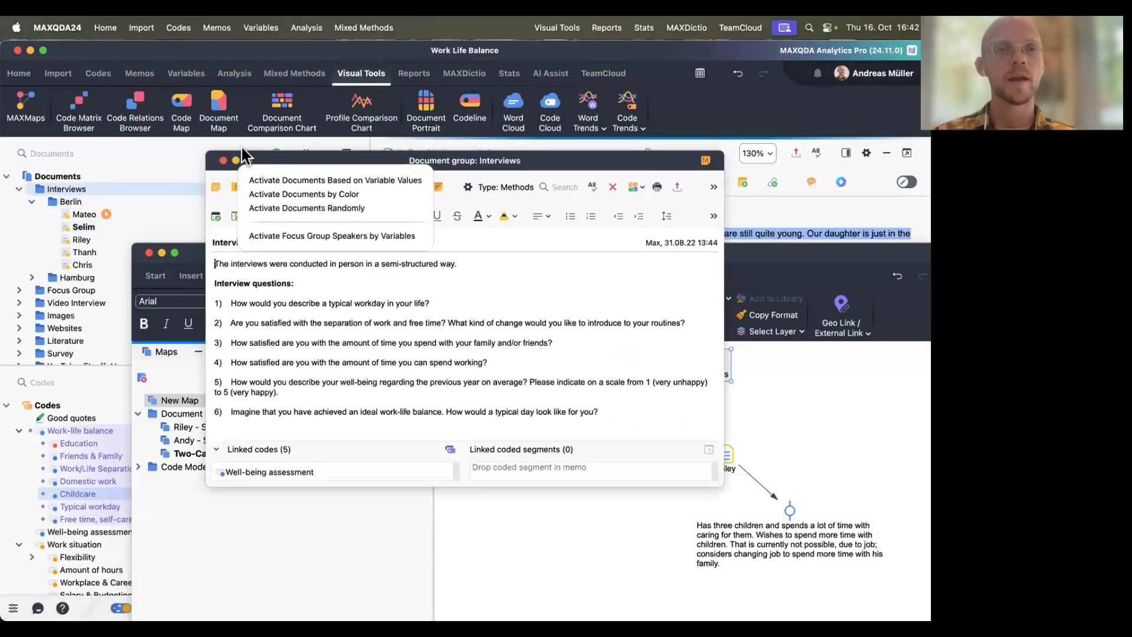
click(222, 160)
click(223, 161)
Step: Use the map objects to show the Childcare summary's source segment and open the second, fourth and third Berlin interviews
click(790, 514)
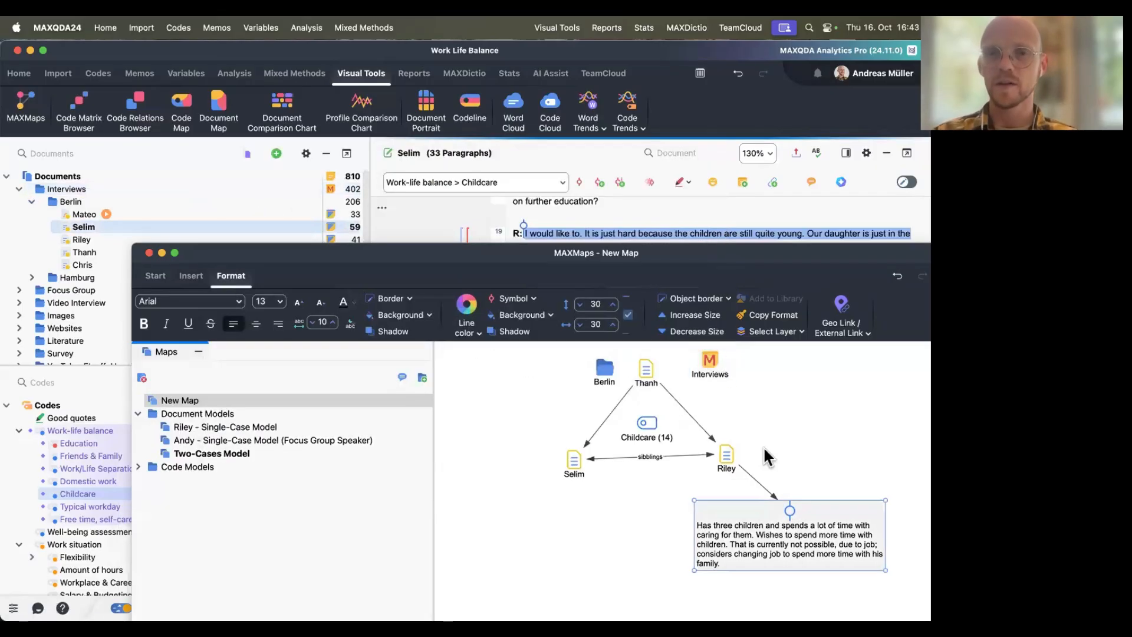
drag(706, 254, 706, 583)
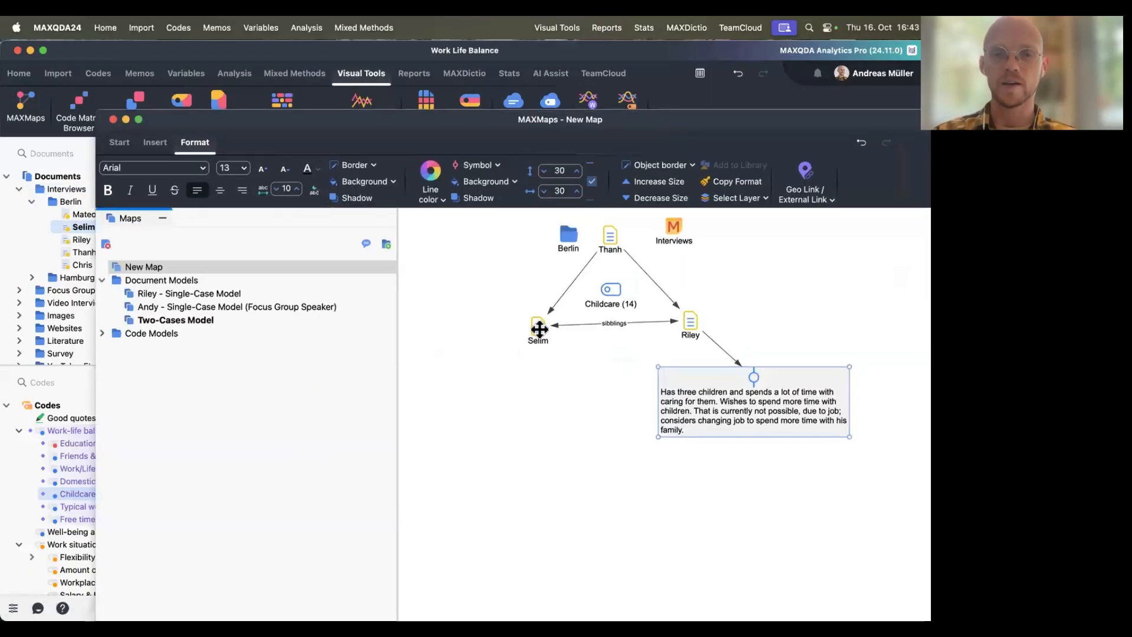
click(538, 328)
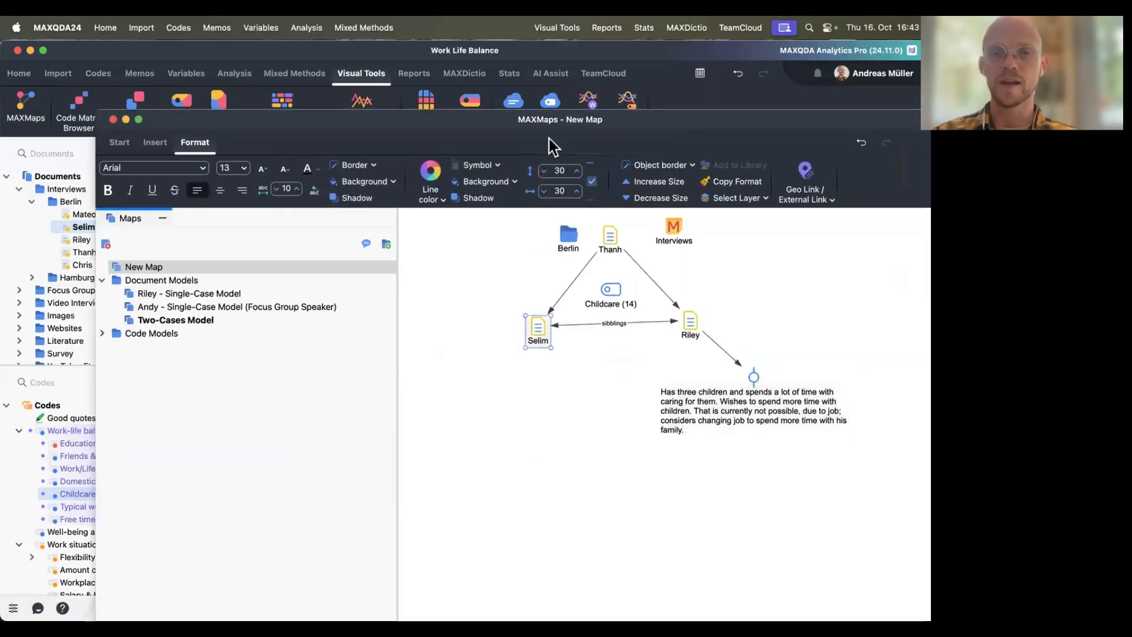
drag(554, 120, 554, 360)
click(599, 476)
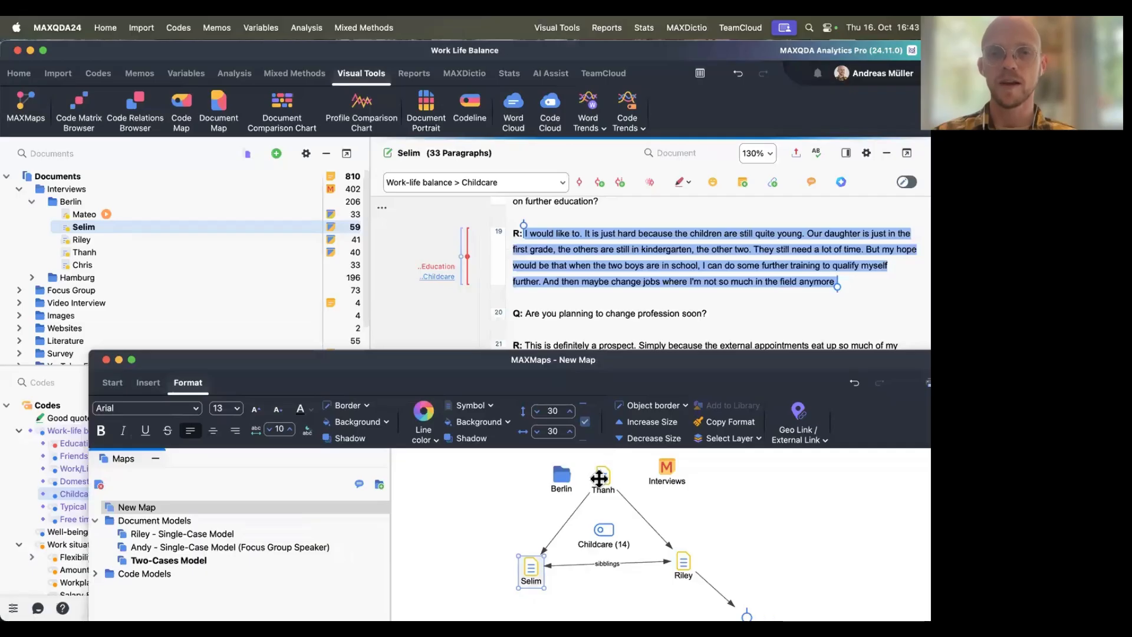
click(686, 564)
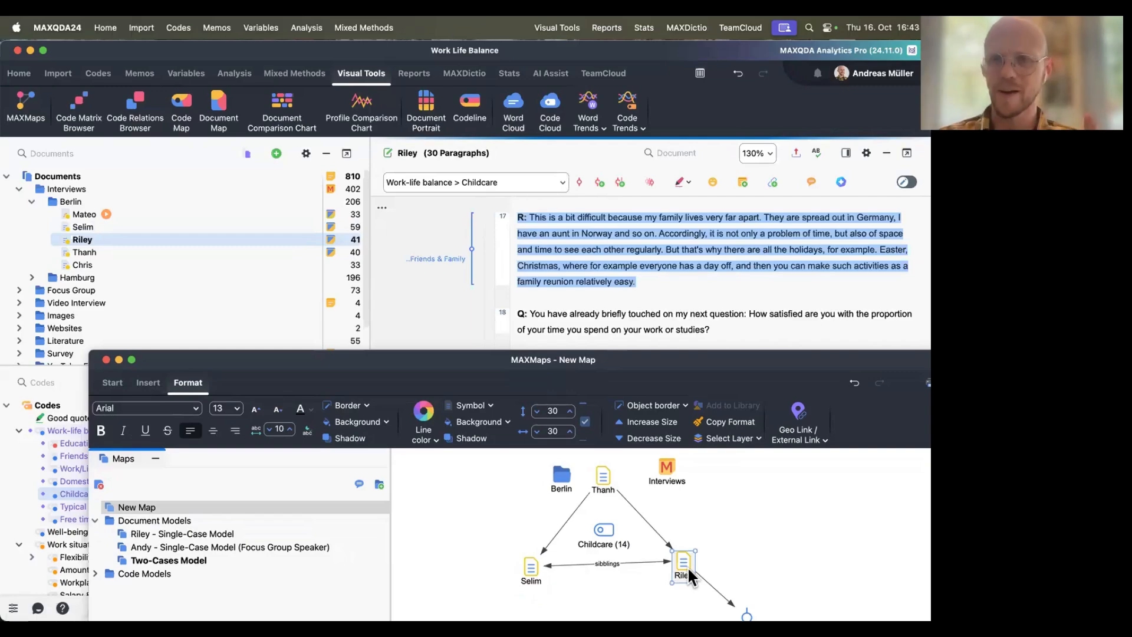
drag(459, 359, 454, 242)
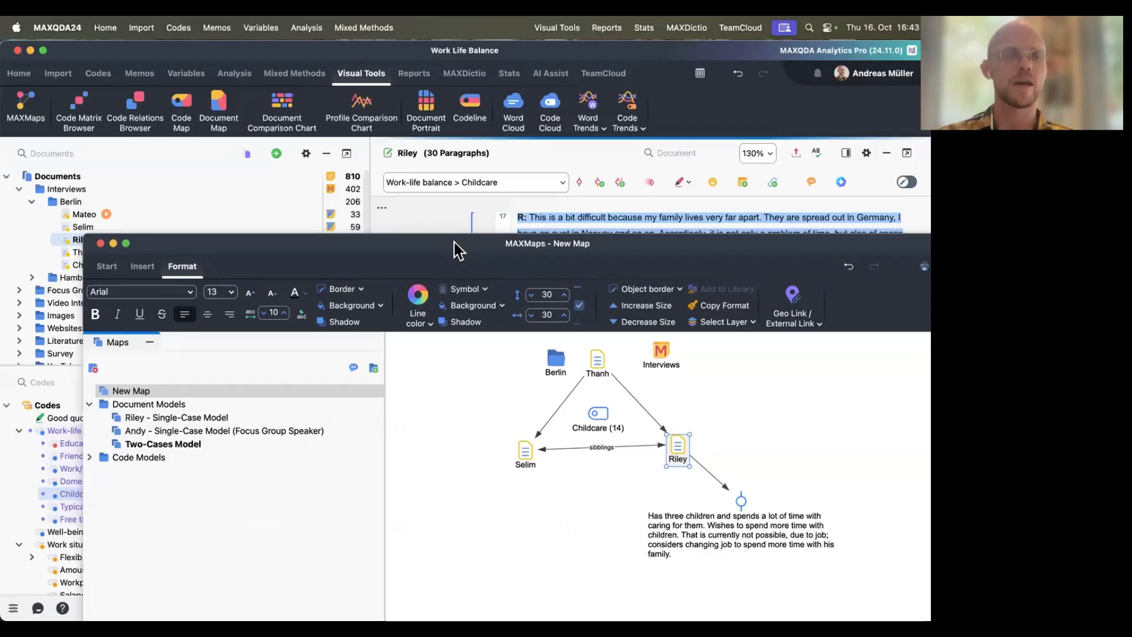
Step: Start a Single-Case Model (Coded Segments) for the second Berlin interview
click(105, 266)
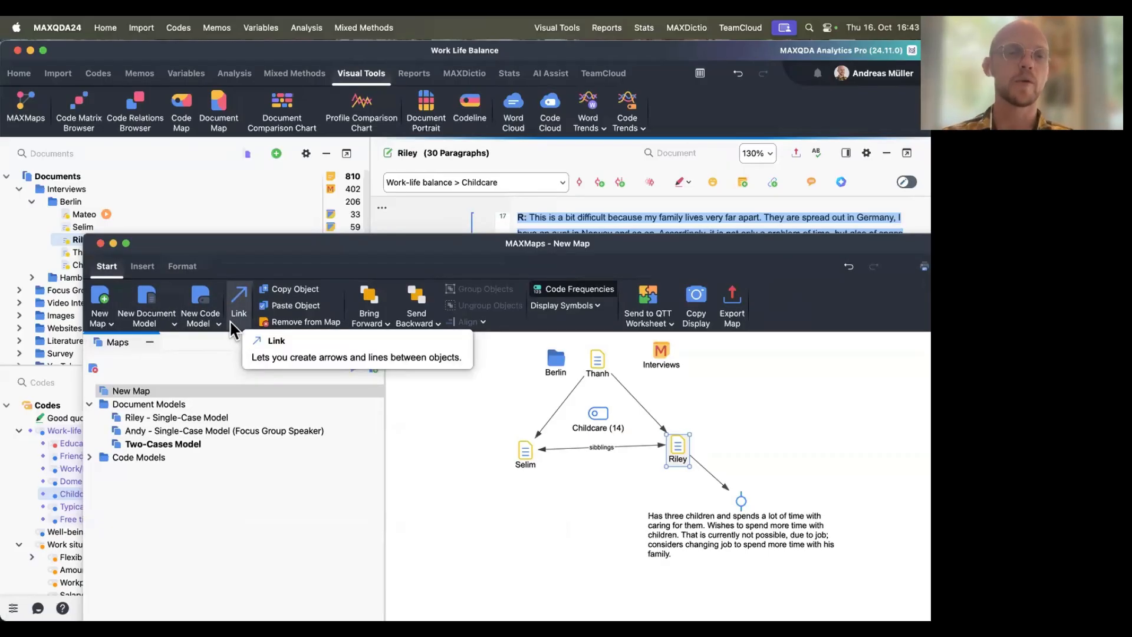
click(152, 322)
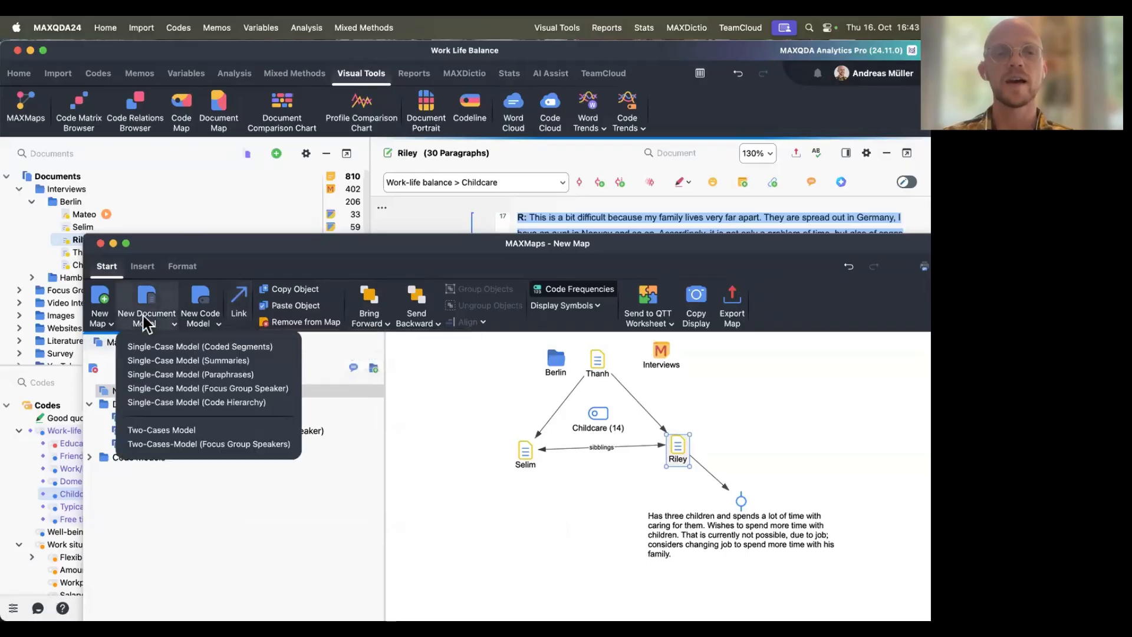
click(188, 347)
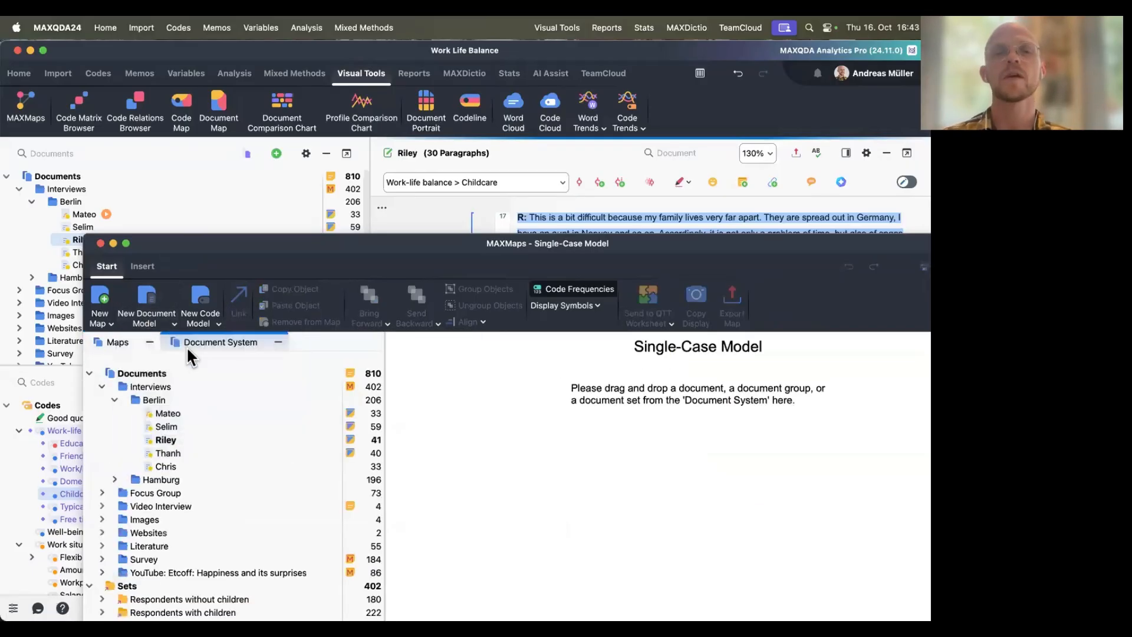
click(219, 424)
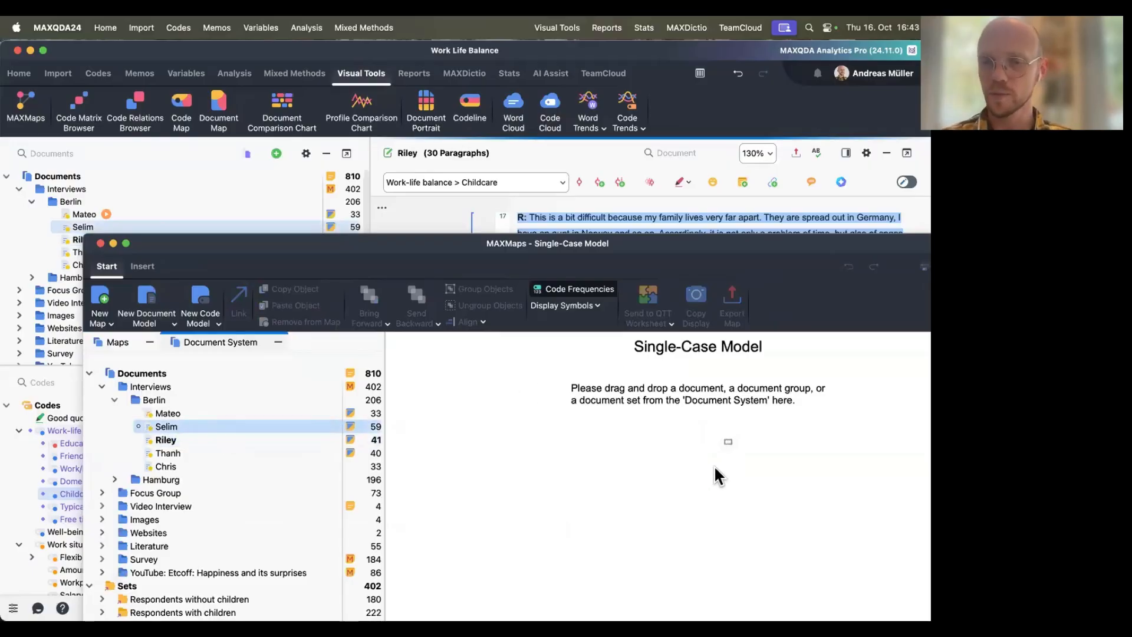
drag(715, 467, 701, 463)
drag(495, 243, 399, 21)
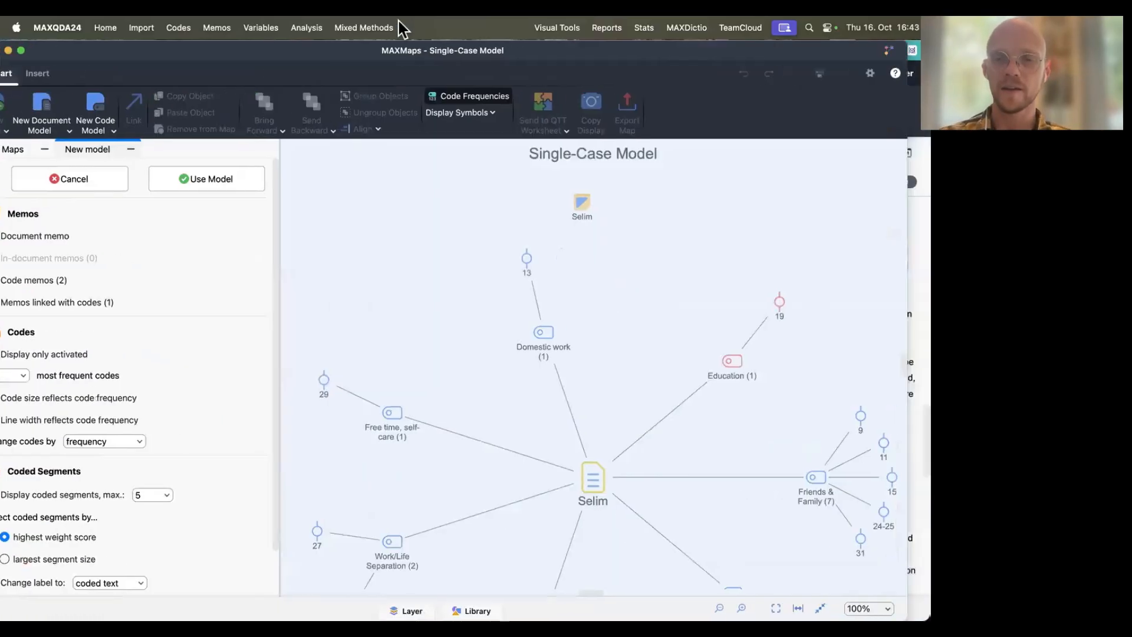
Step: Turn off the restriction to activated codes in the single-case model's options
scroll(502, 284, down, 5)
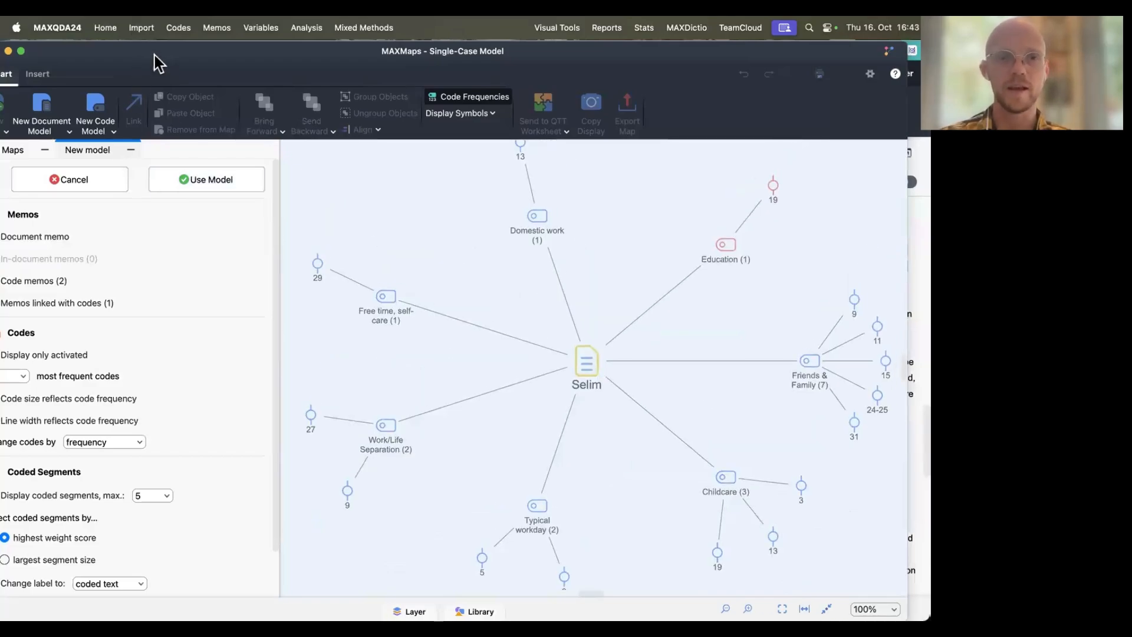
drag(154, 56, 205, 61)
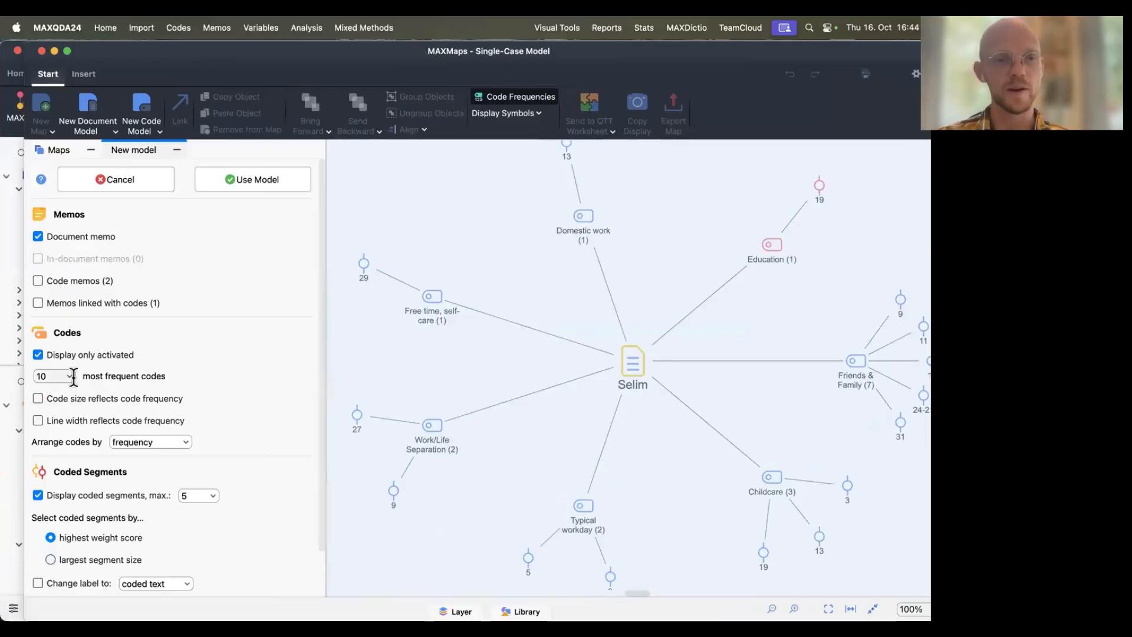
click(39, 353)
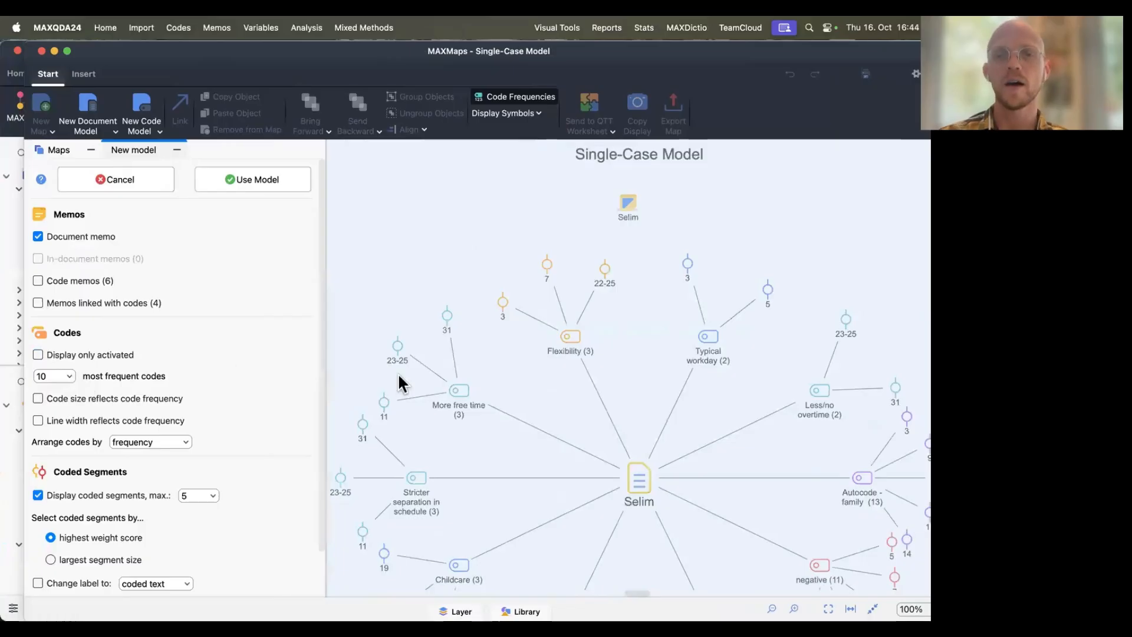
Step: Try limiting the single-case model to the 5 most frequent codes and set the limit back to 10
click(61, 377)
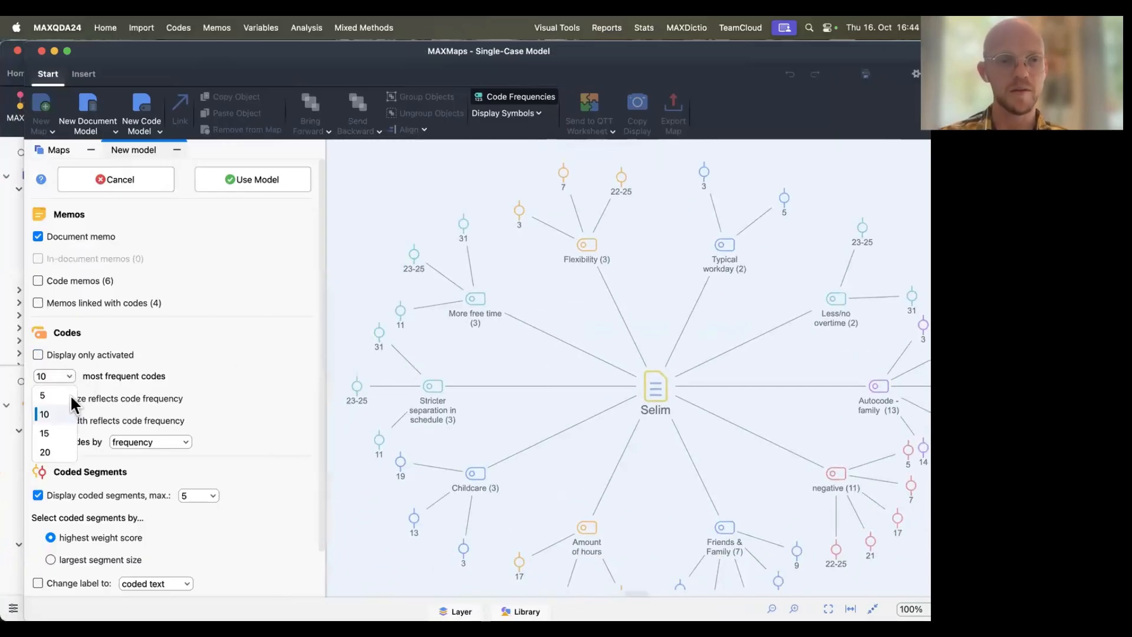
click(55, 395)
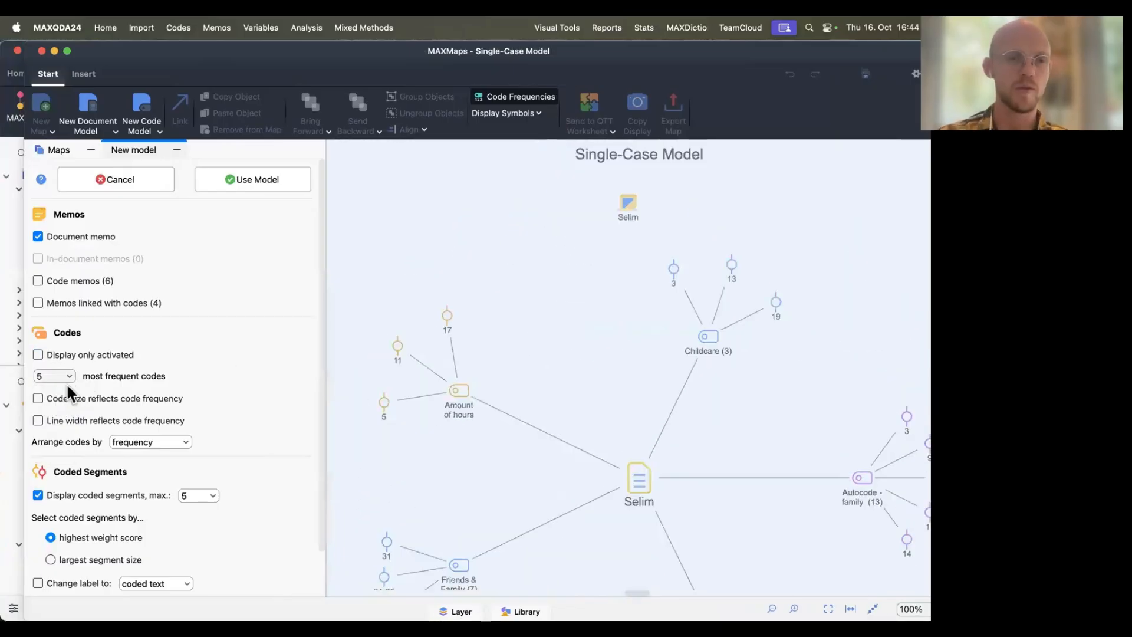
click(67, 376)
click(60, 415)
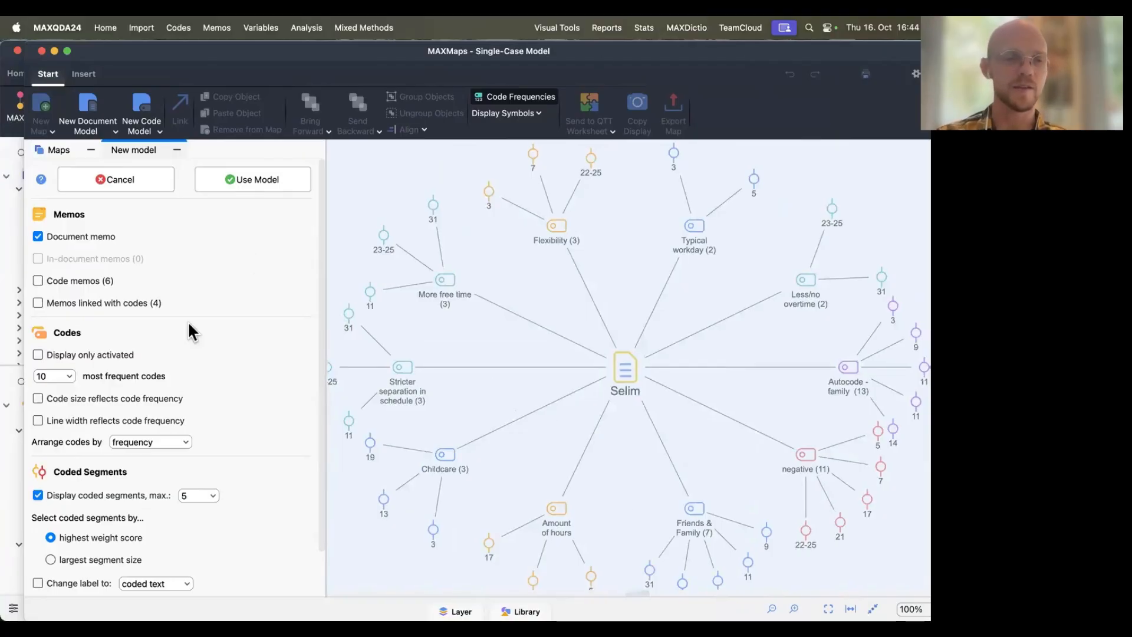
Step: Accept the single-case model with its current options so it becomes an editable map
scroll(169, 334, down, 1)
scroll(168, 334, up, 1)
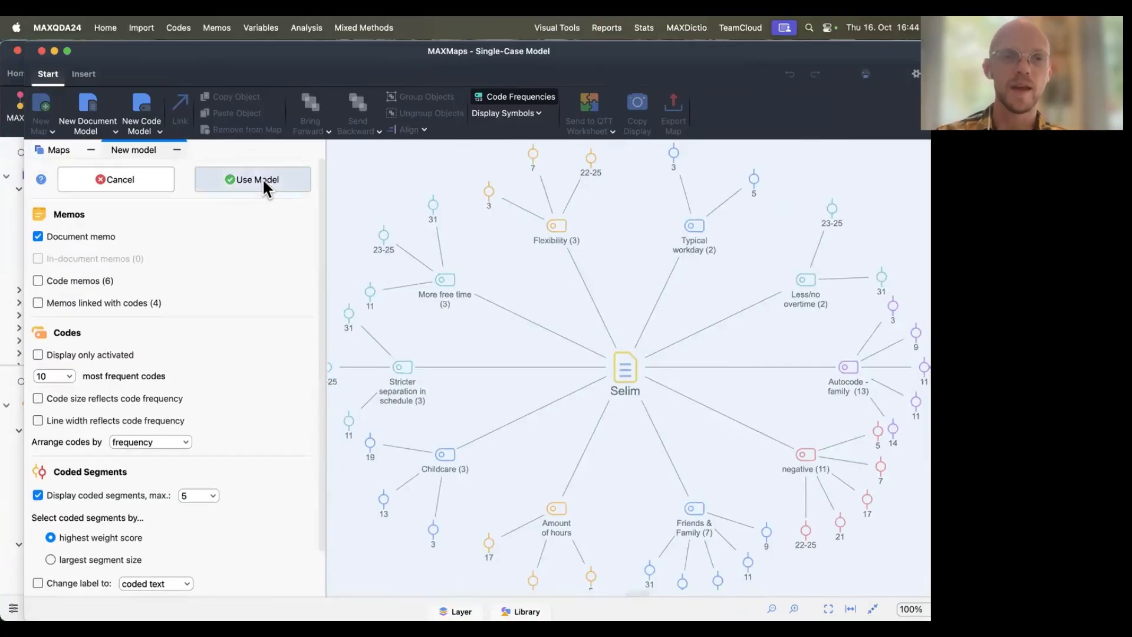
click(298, 181)
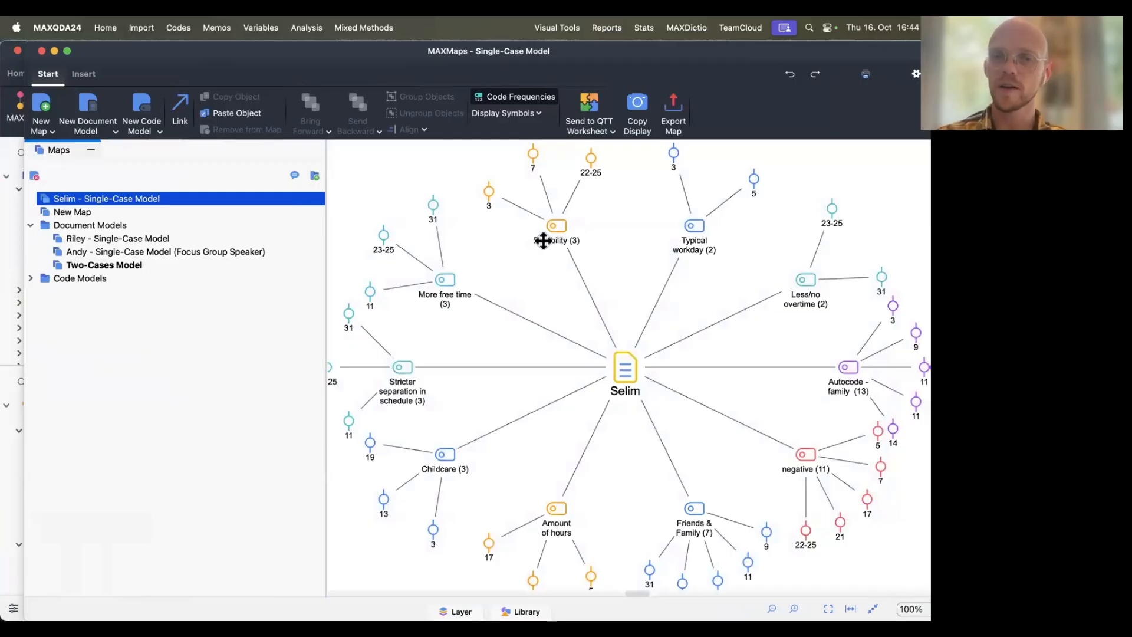
Step: Nudge the Flexibility and Typical workday codes slightly in the single-case model and look over the whole map
mouse_move(582, 236)
mouse_down()
mouse_move(572, 232)
mouse_move(584, 237)
mouse_up()
mouse_move(696, 261)
mouse_down()
mouse_move(683, 242)
mouse_move(689, 259)
mouse_up()
scroll(671, 362, down, 3)
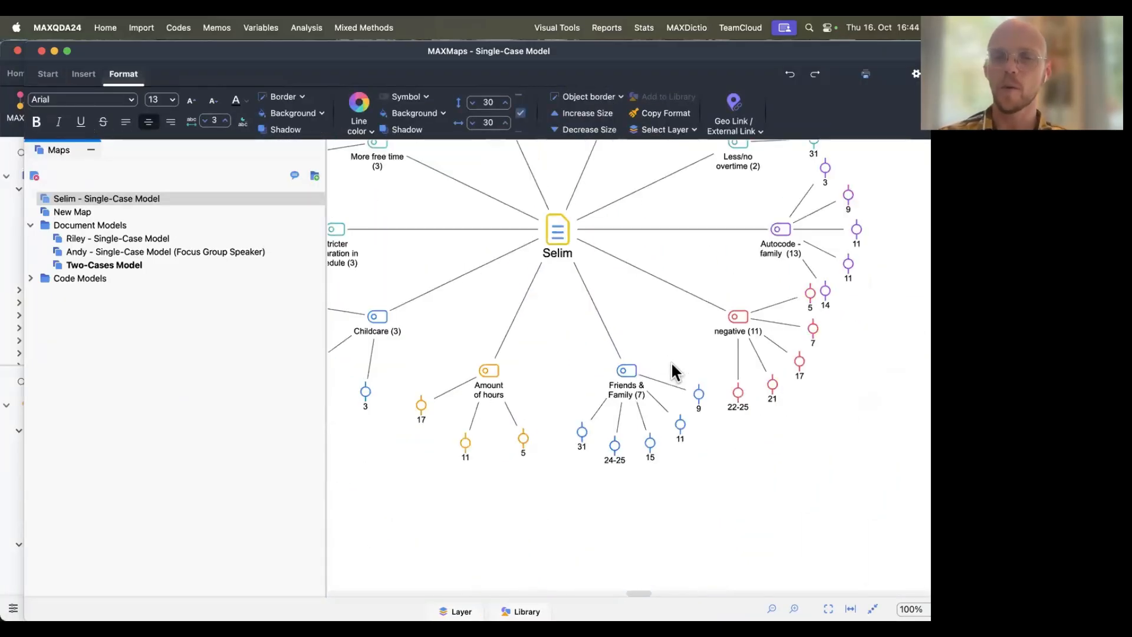
scroll(671, 362, left, 5)
scroll(670, 362, up, 2)
scroll(668, 365, right, 5)
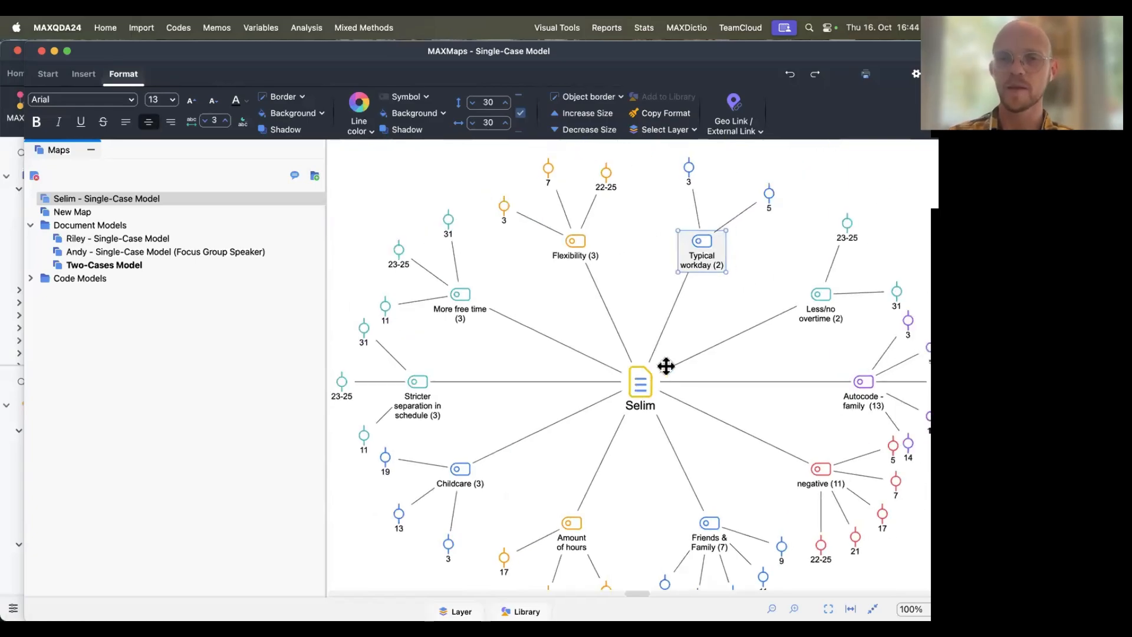
scroll(667, 366, down, 2)
scroll(666, 366, left, 2)
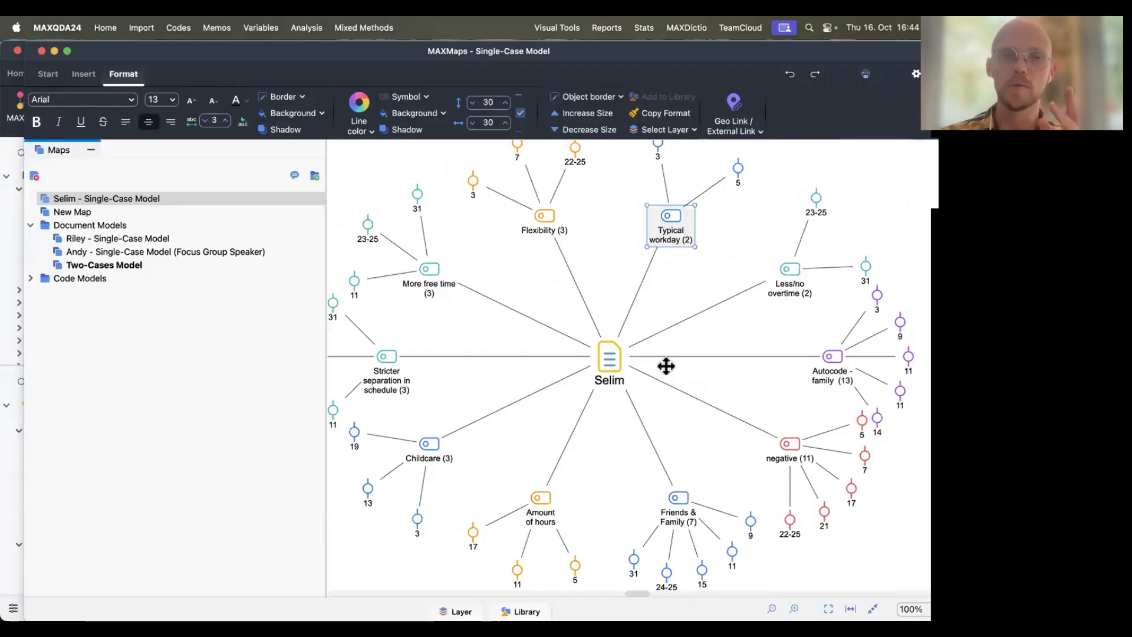
click(383, 208)
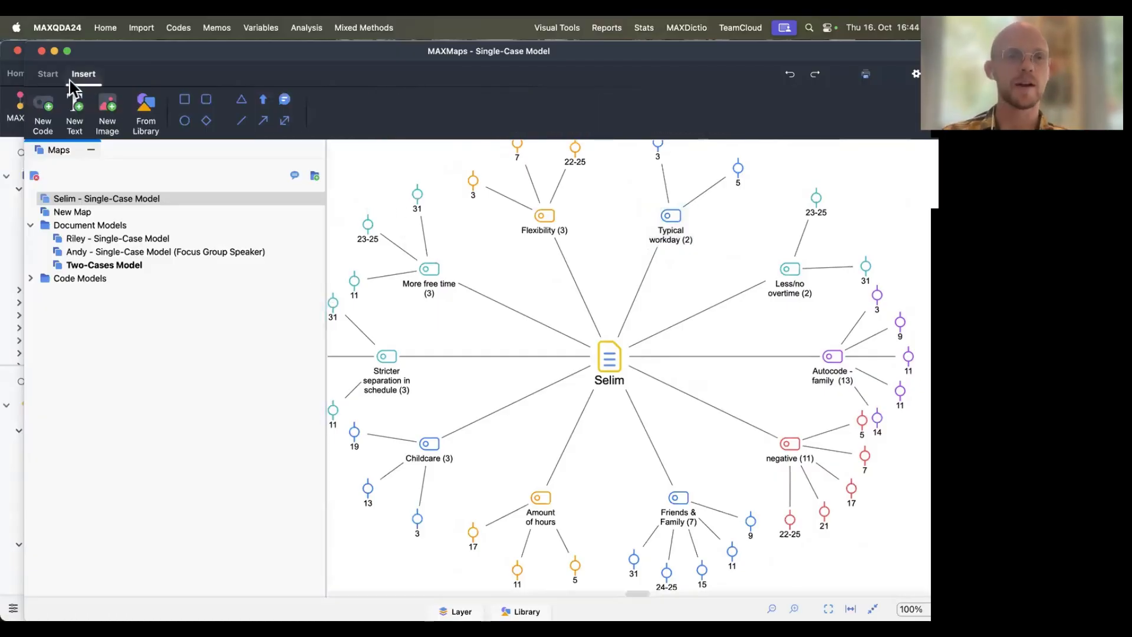
click(48, 74)
click(93, 111)
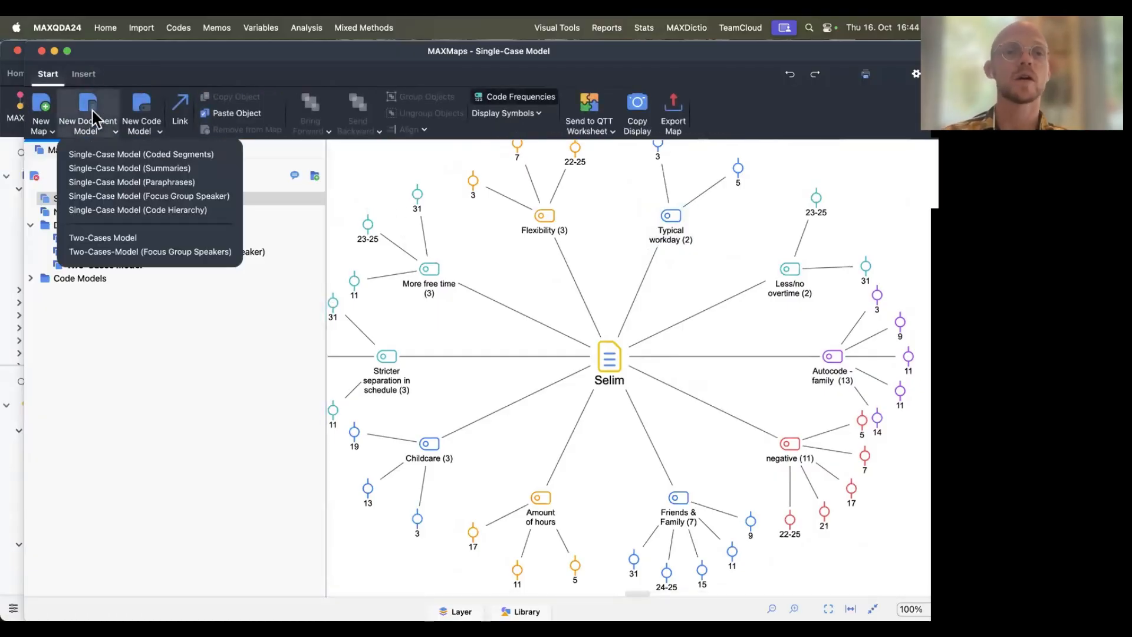
click(135, 239)
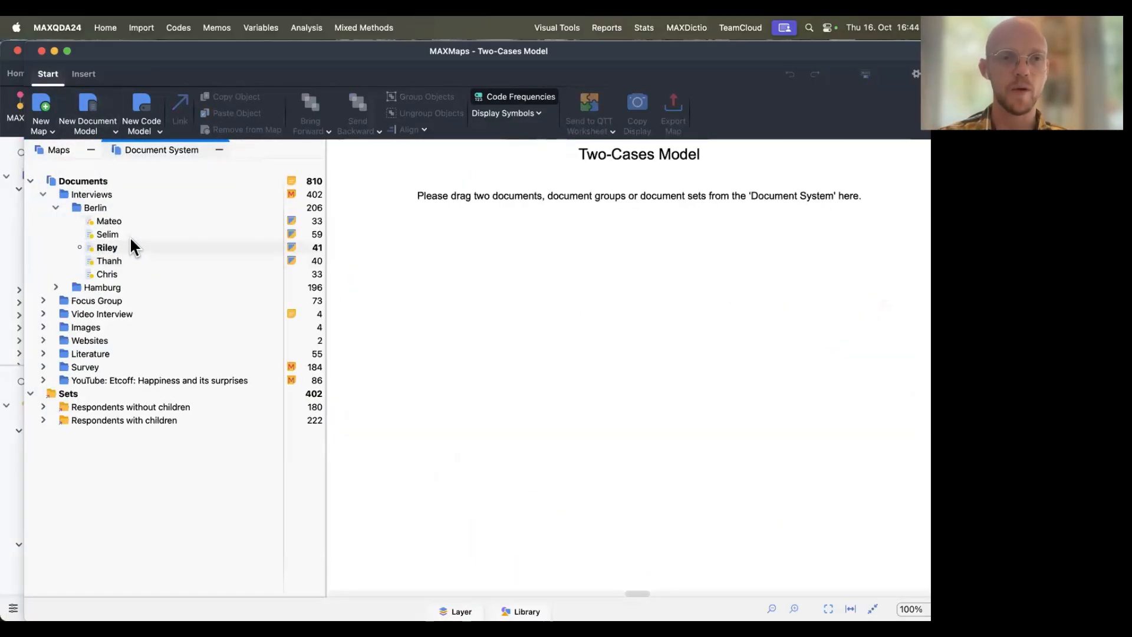
drag(126, 234, 502, 311)
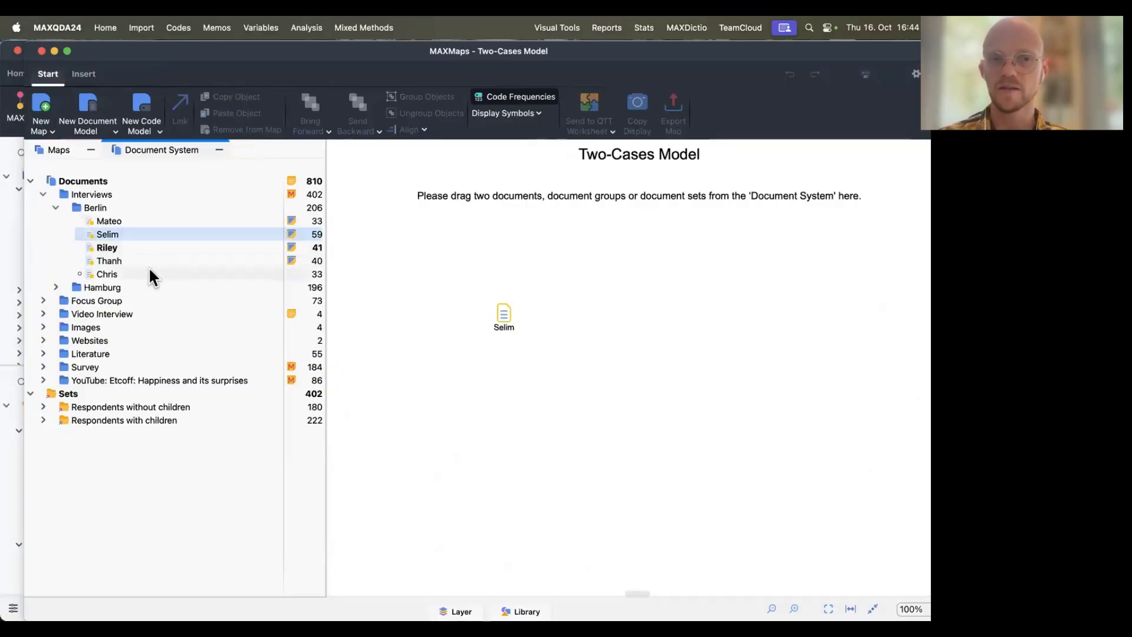
drag(152, 273, 647, 320)
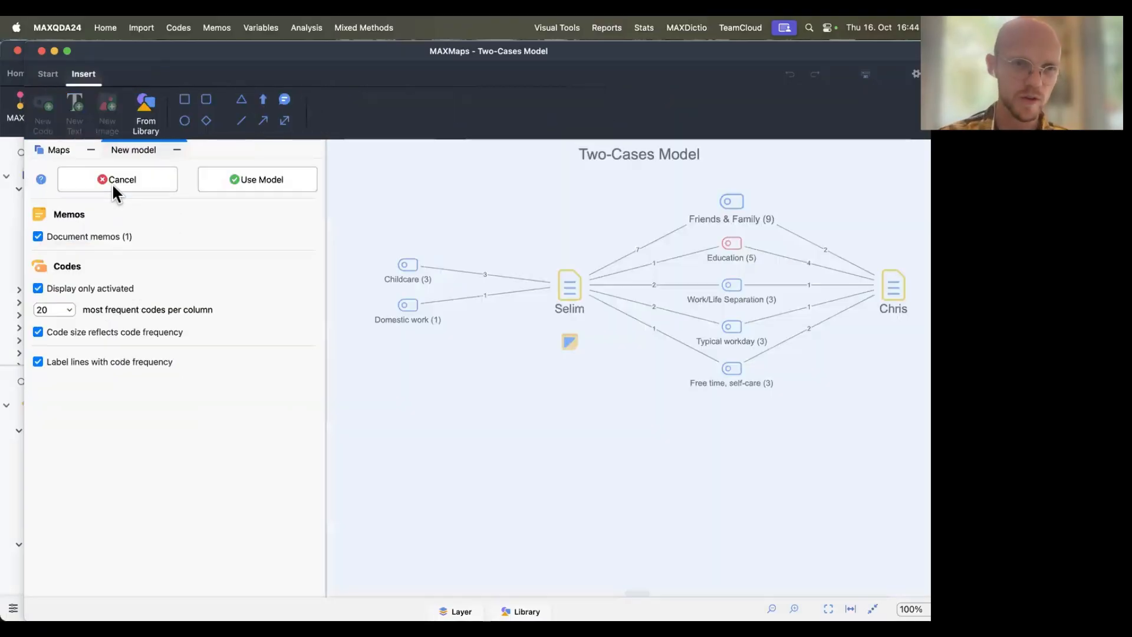
click(111, 182)
Step: Create a Two-Cases Model comparing the second and fourth Berlin interviews, with the restriction to activated codes turned off
click(50, 83)
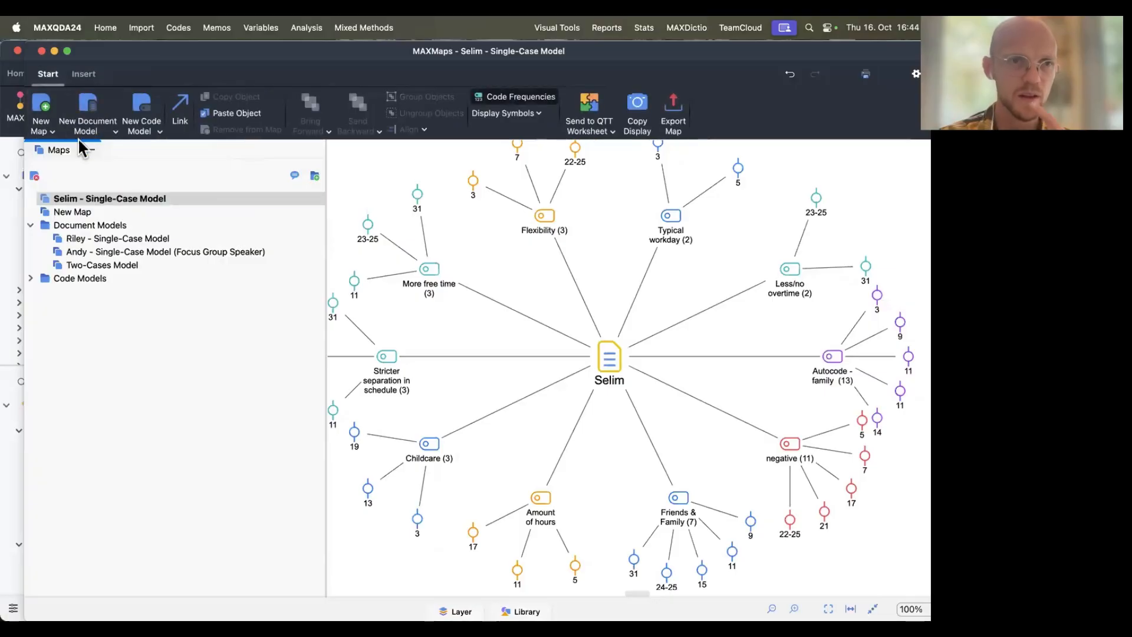
click(89, 121)
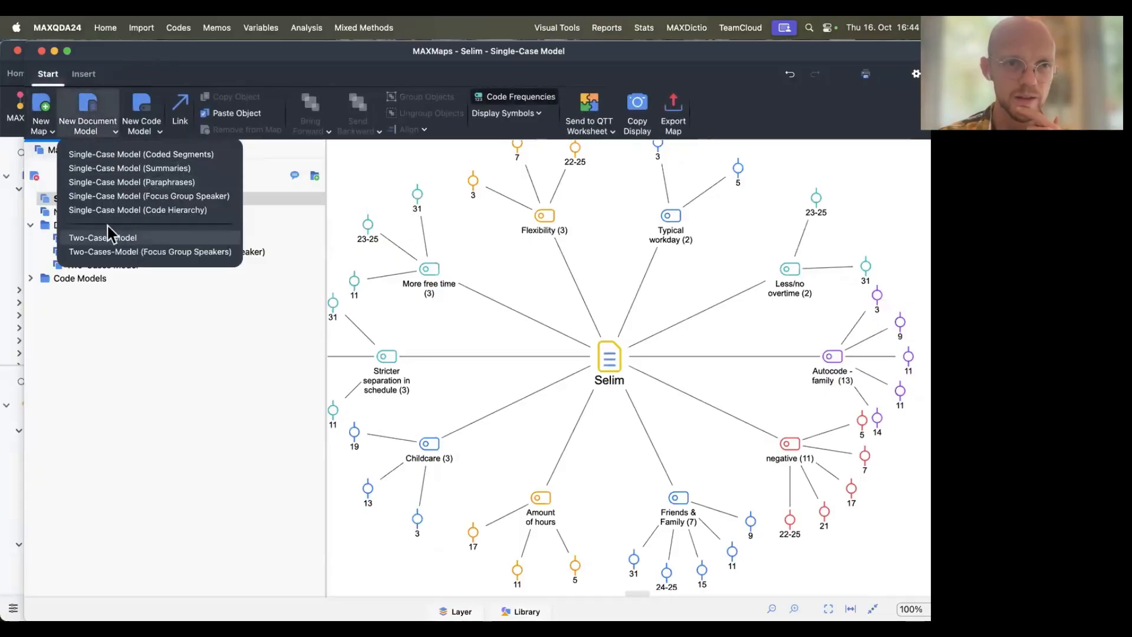
click(135, 240)
drag(122, 233, 529, 292)
drag(119, 260, 705, 306)
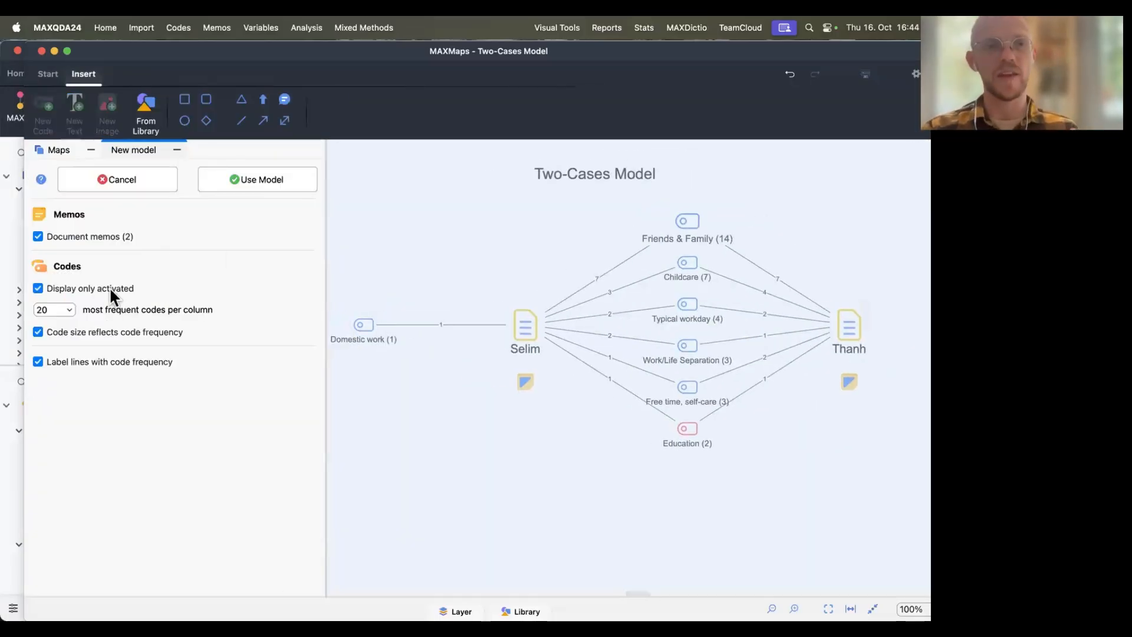
click(94, 287)
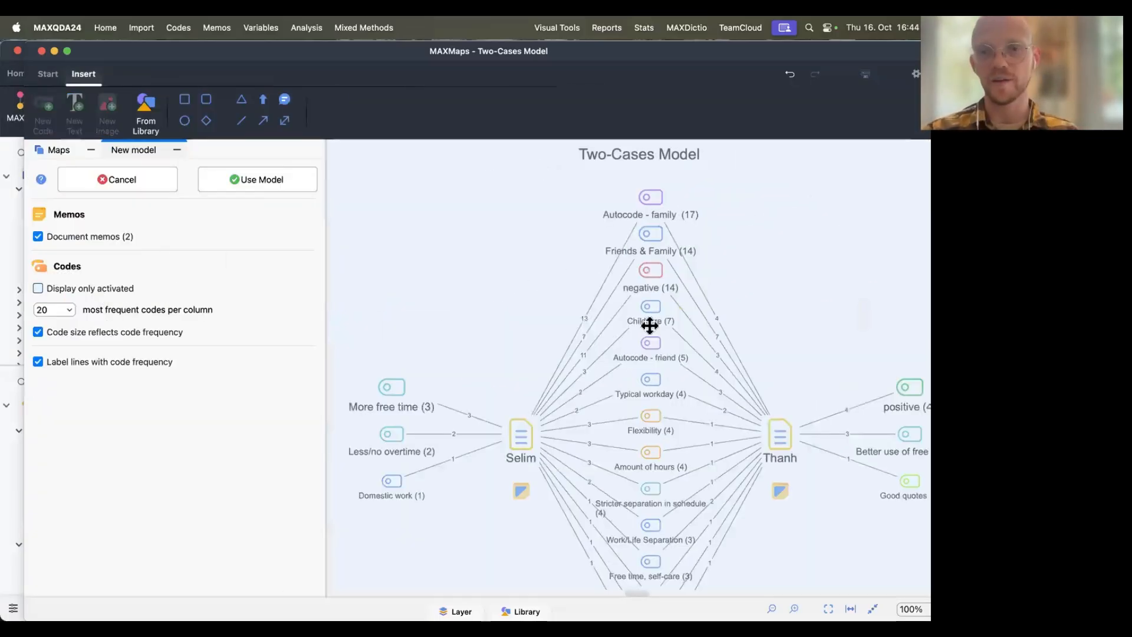
click(296, 178)
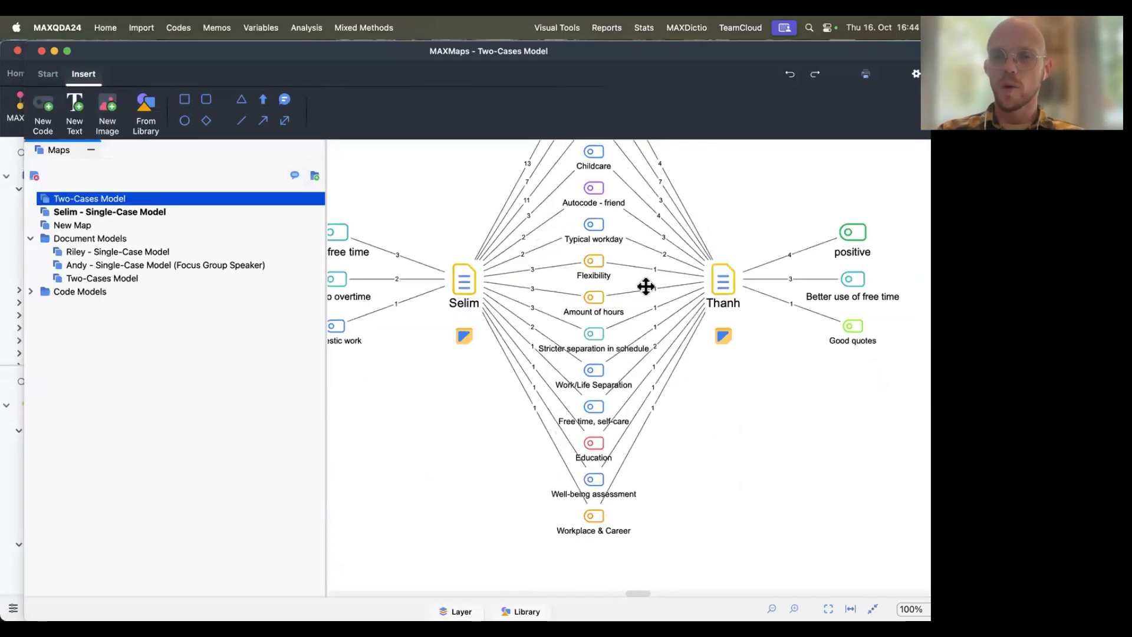
Step: Examine the two interviews and the codes they share in the Two-Cases Model
click(498, 378)
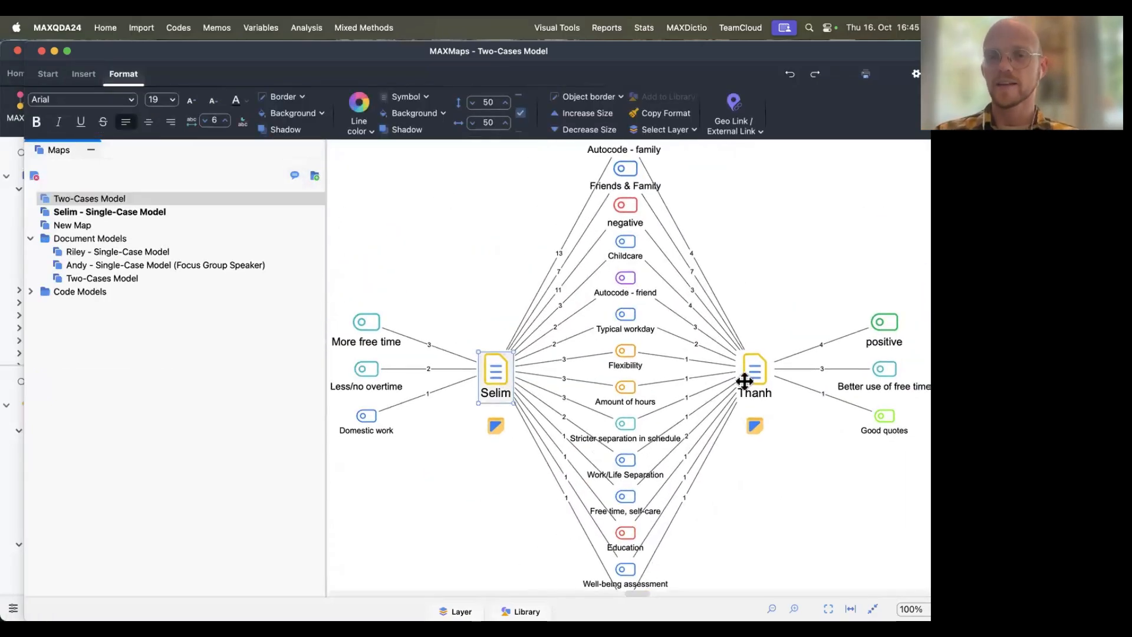
click(761, 386)
scroll(615, 505, up, 5)
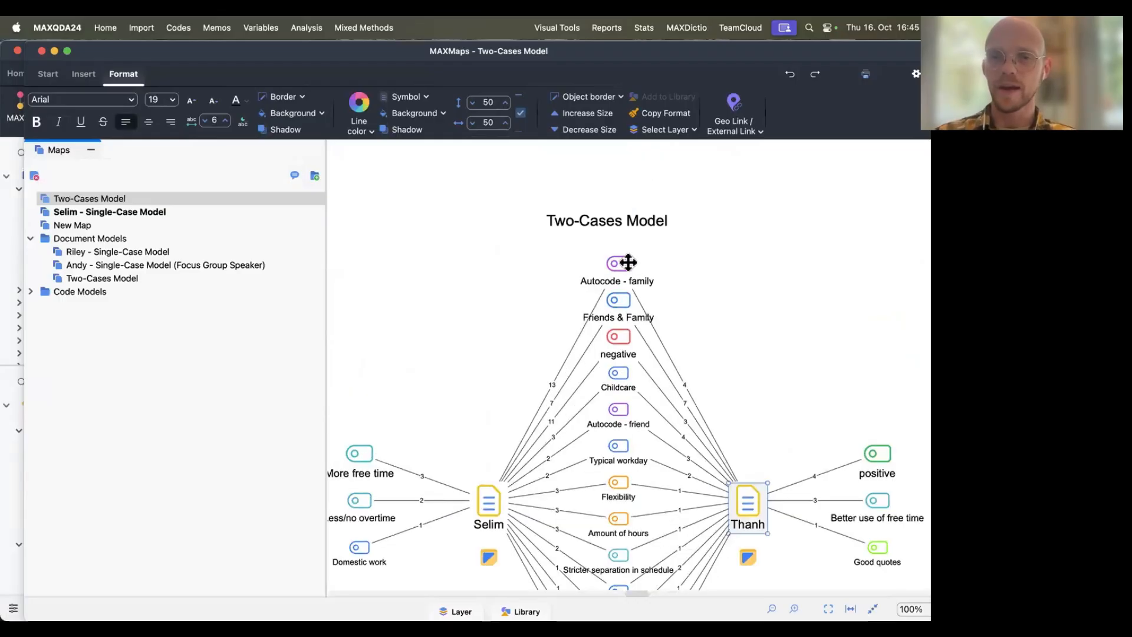
drag(616, 242, 649, 558)
scroll(649, 558, down, 5)
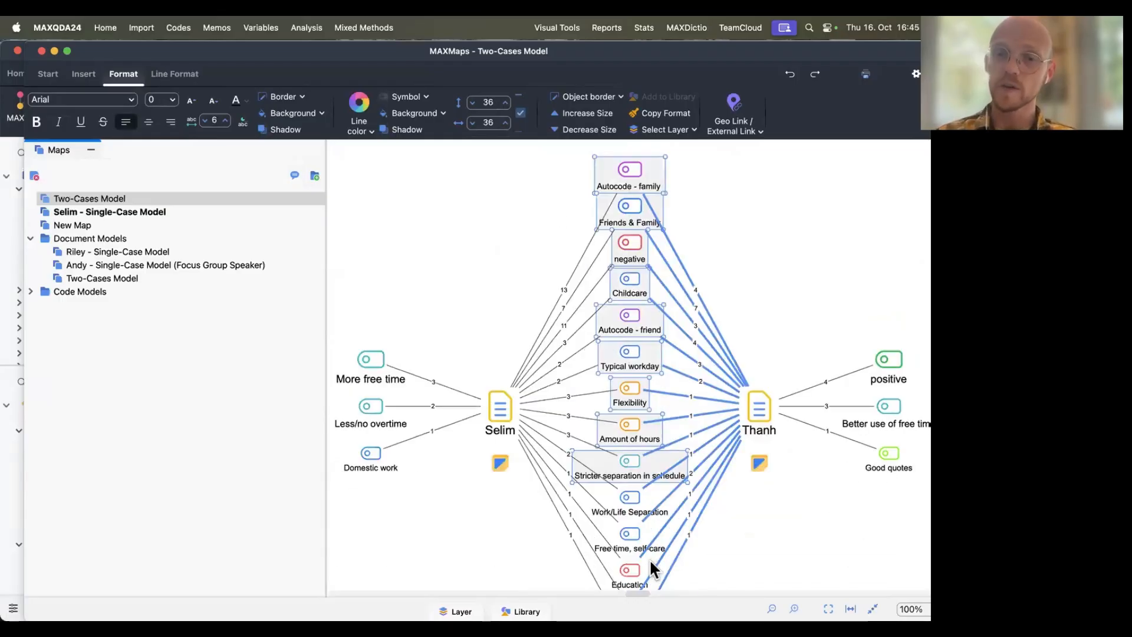
click(721, 527)
scroll(719, 523, up, 2)
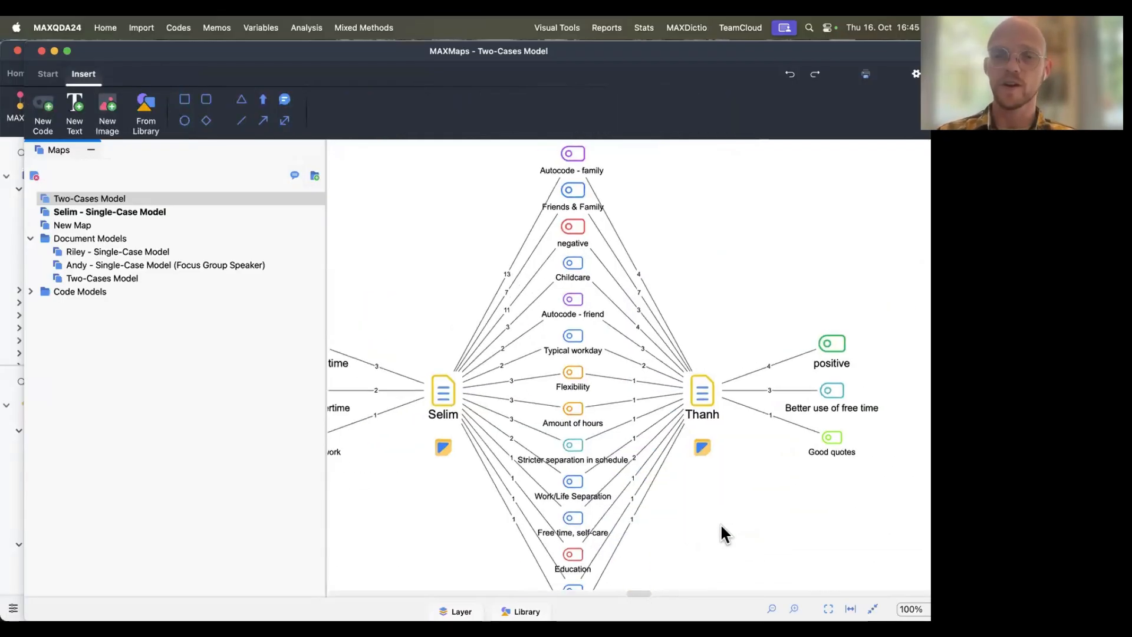
scroll(722, 533, down, 1)
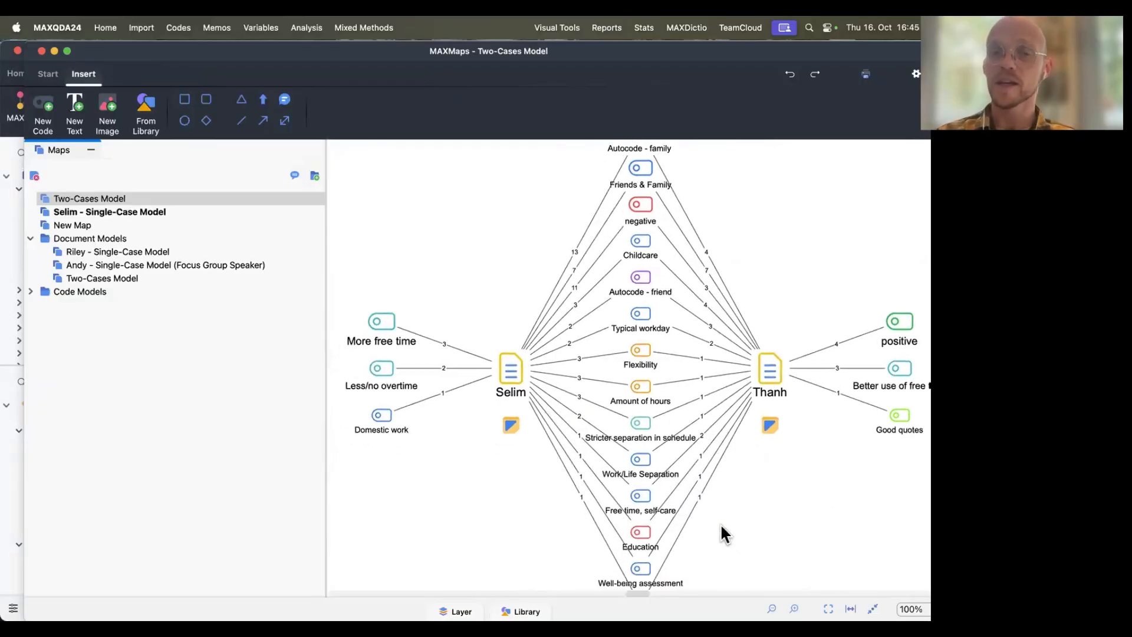
Step: Inspect the codes linked to only one interview, such as Domestic work, More free time, Good quotes and Better use of free time
click(379, 416)
click(377, 329)
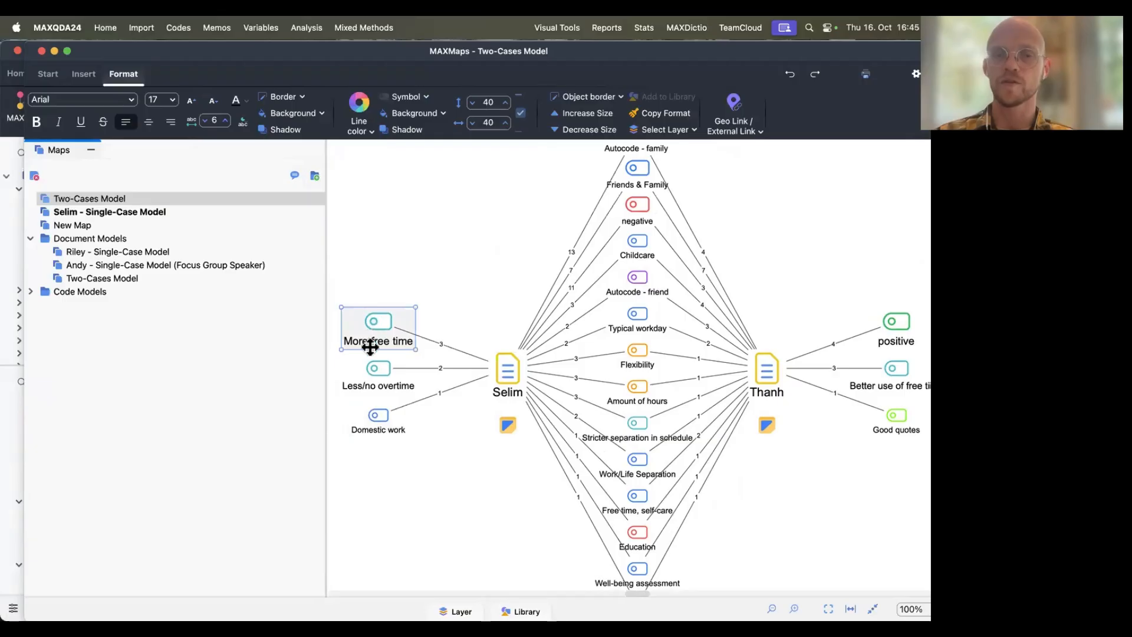
scroll(781, 417, right, 3)
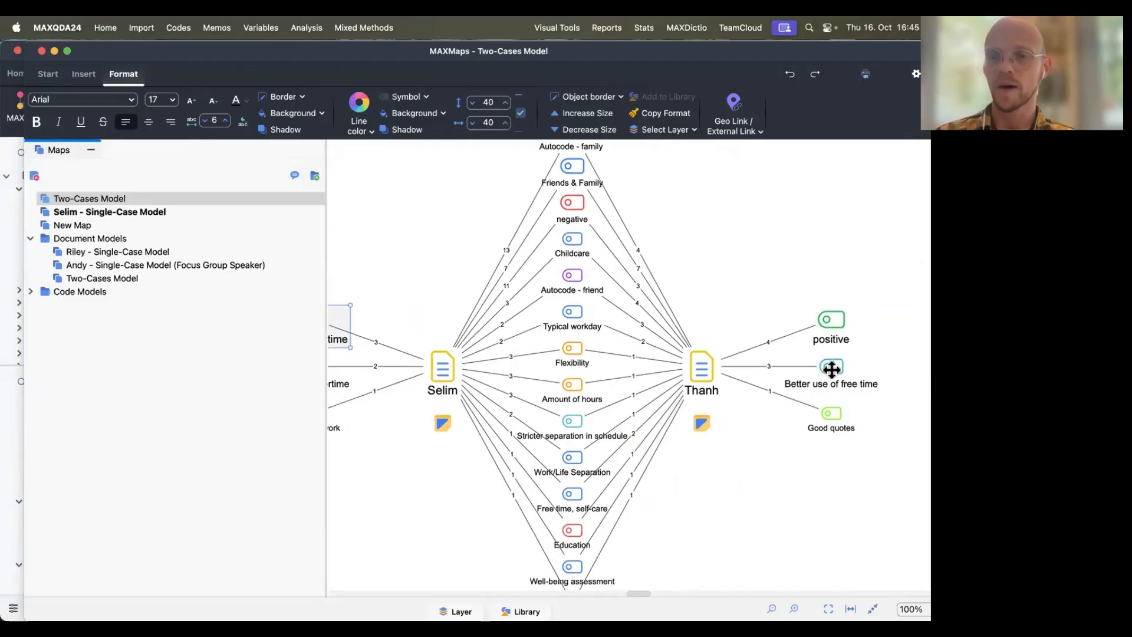
click(832, 413)
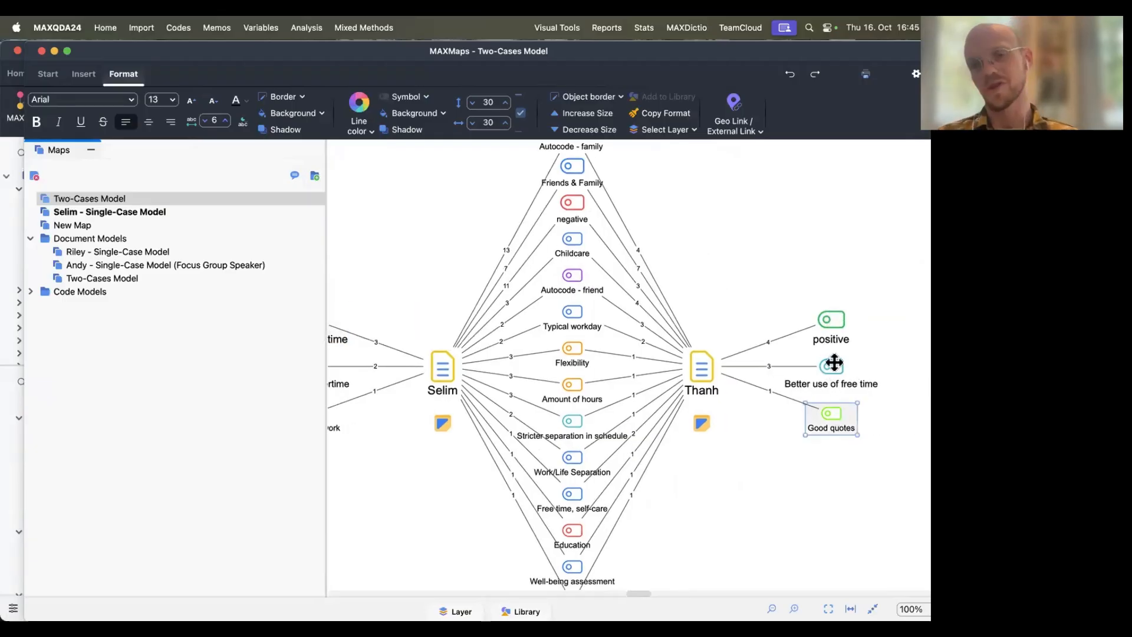
click(832, 367)
click(839, 336)
click(759, 323)
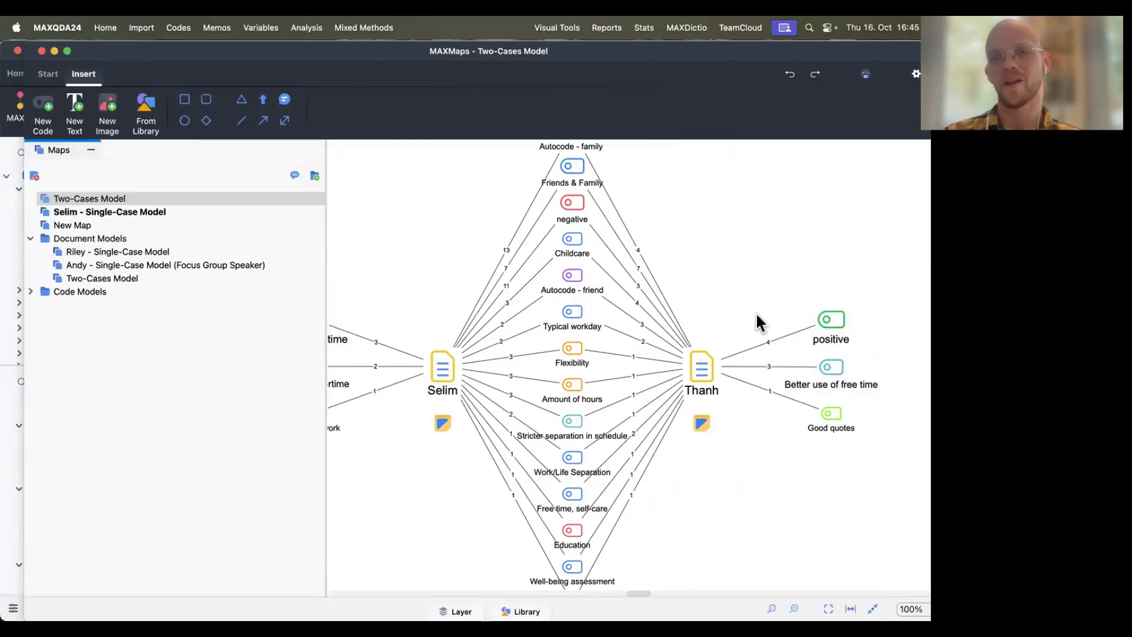
Step: Delete the codes Autocode - family, negative, positive and Good quotes from the Two-Cases Model
scroll(755, 312, up, 2)
scroll(756, 313, left, 4)
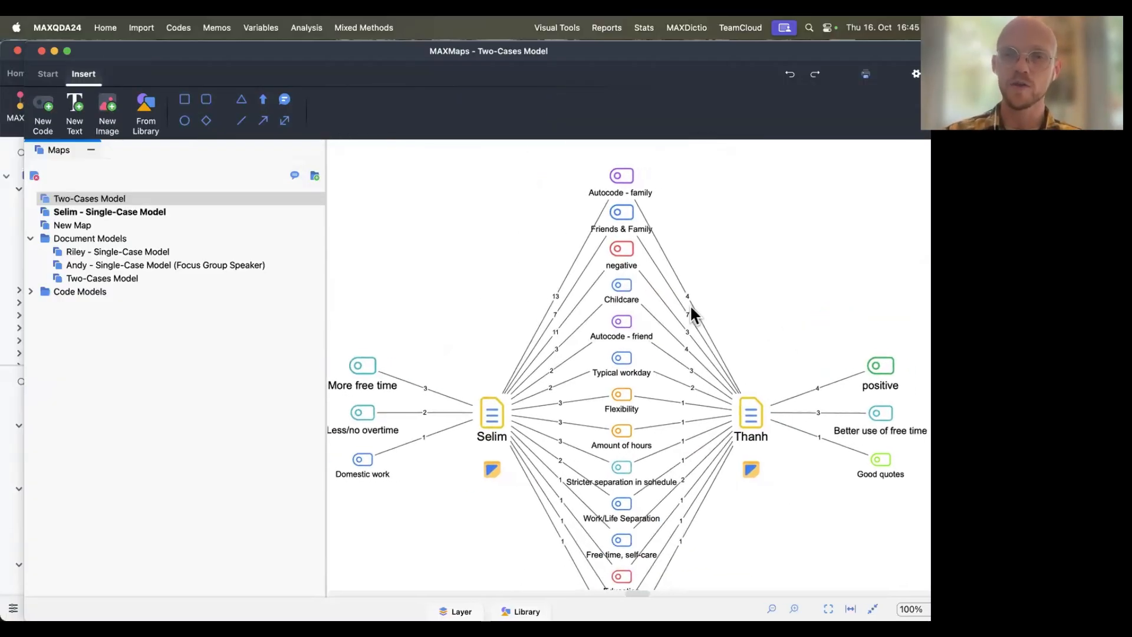
click(618, 175)
key(Delete)
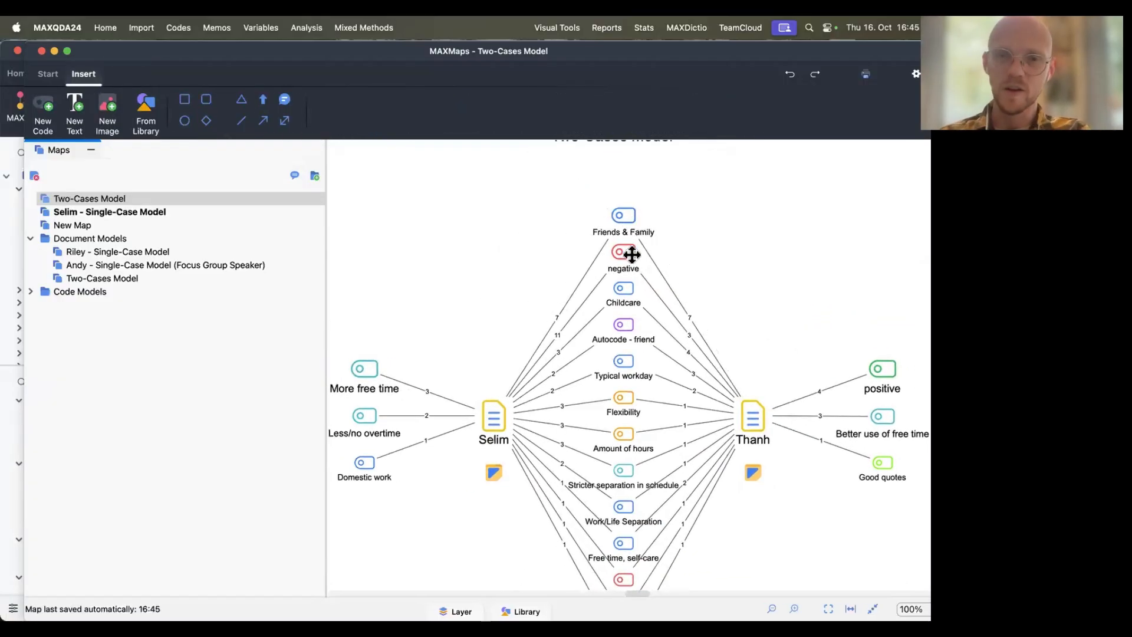
click(625, 260)
key(Delete)
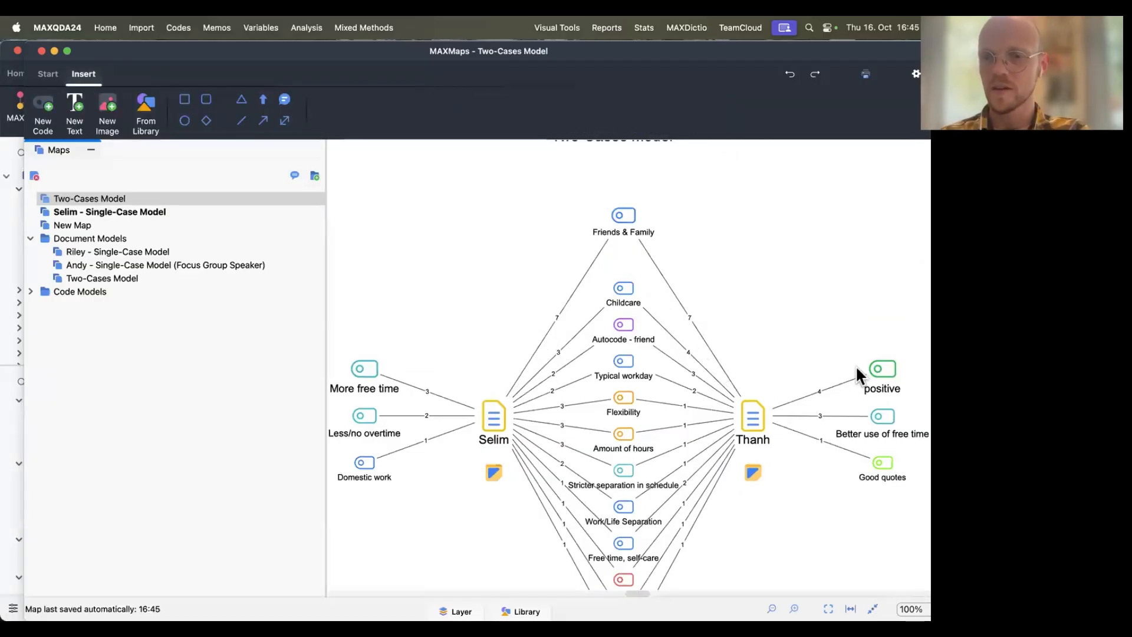
click(864, 367)
key(Delete)
click(870, 466)
key(Delete)
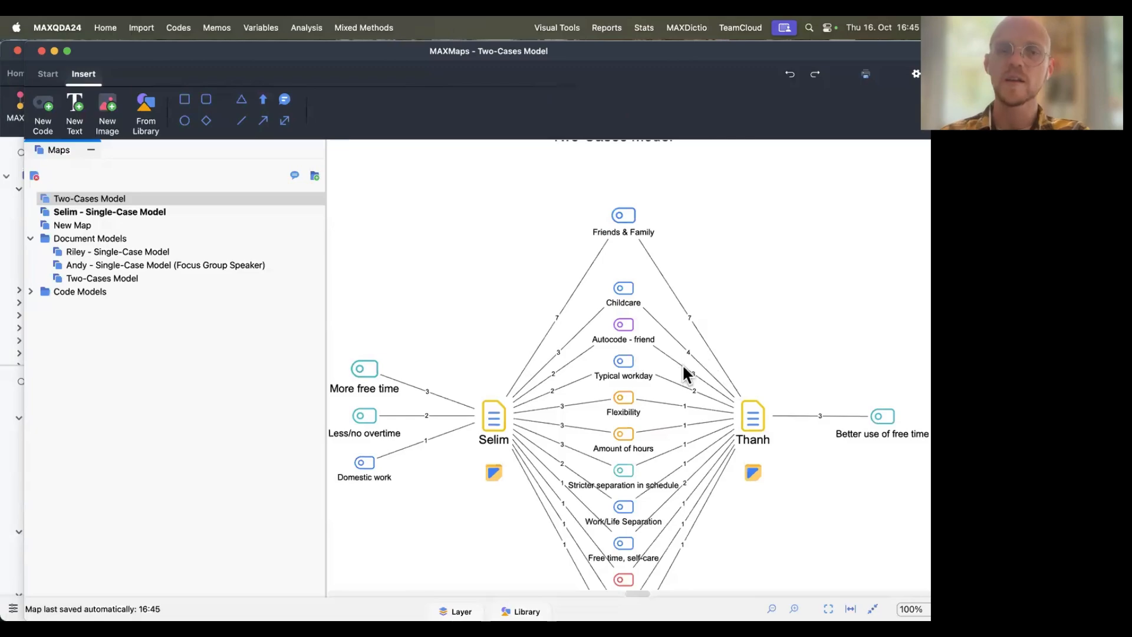
Step: Shift the interview document linked to Better use of free time slightly outward, away from the shared codes
scroll(708, 381, down, 1)
mouse_move(727, 389)
mouse_down()
mouse_move(750, 304)
mouse_move(747, 395)
mouse_up()
mouse_move(747, 395)
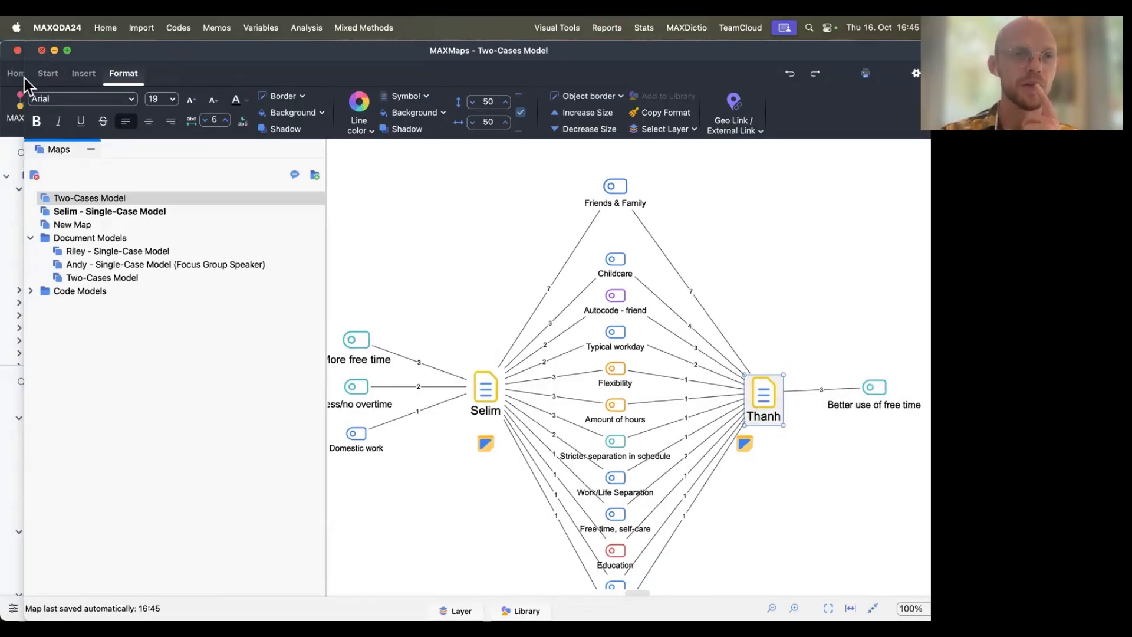
Step: Leave the map and open the project Schreibmentoring Forschung
click(73, 128)
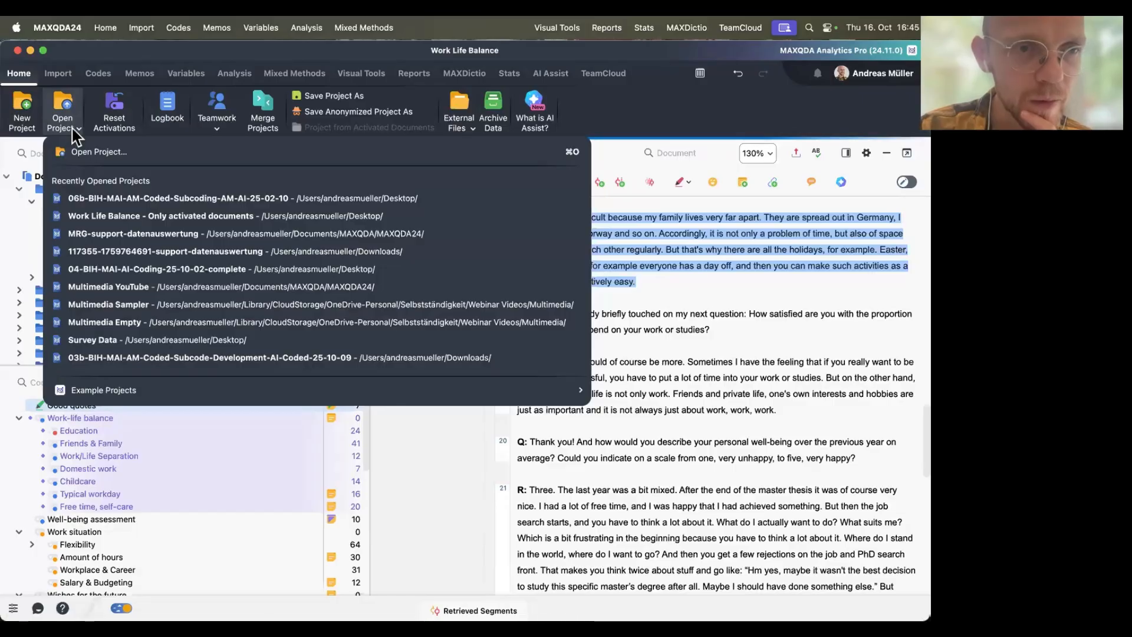
click(73, 135)
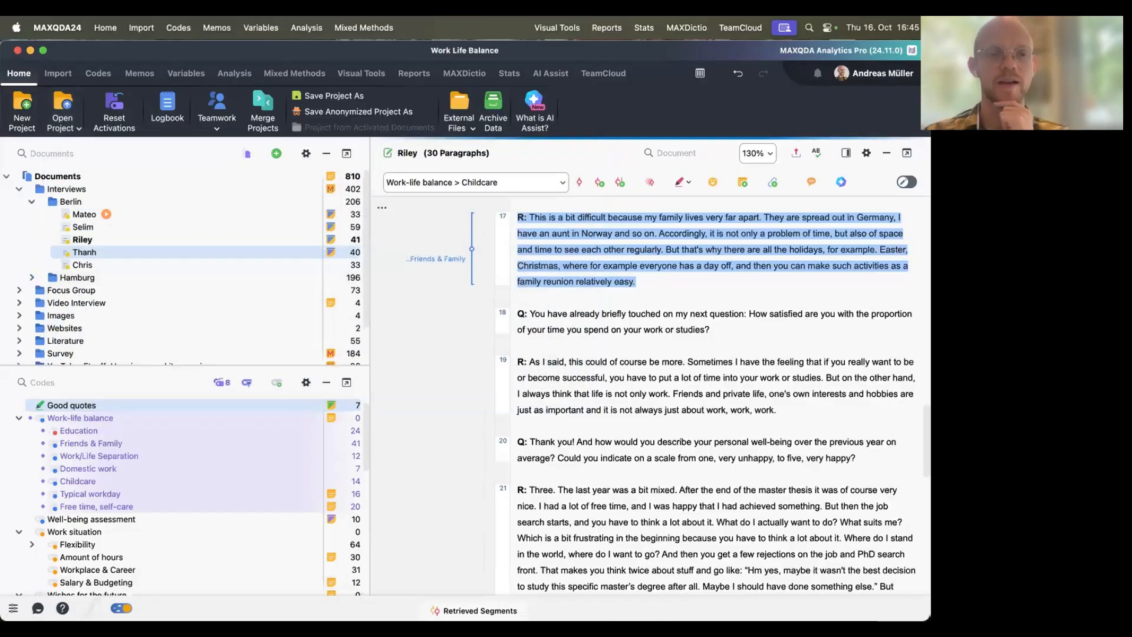
click(202, 575)
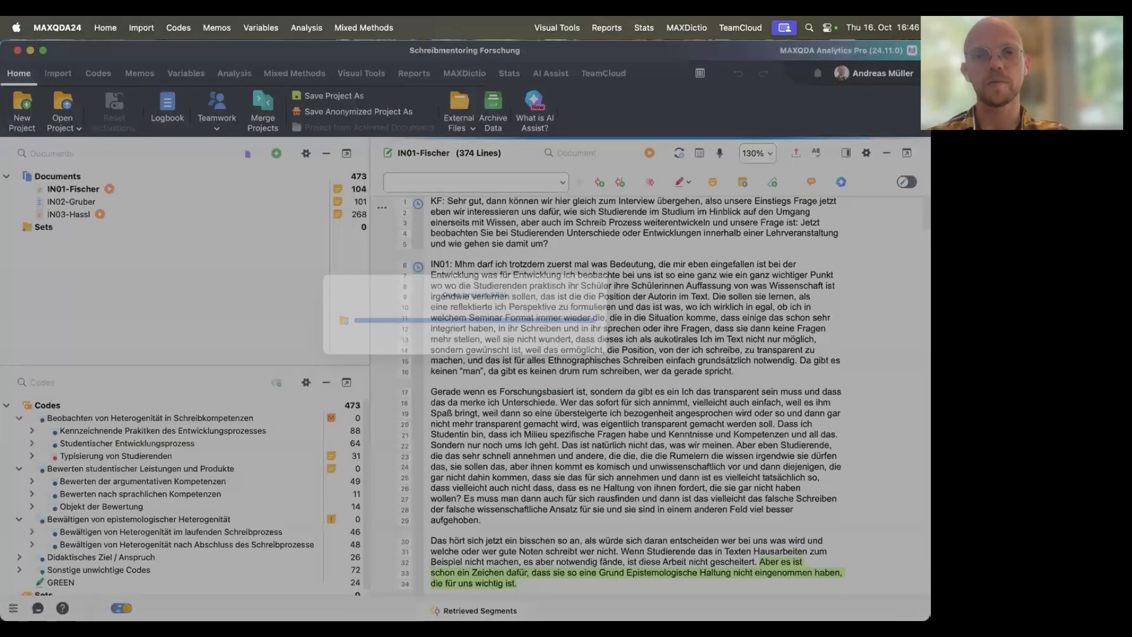
key(Return)
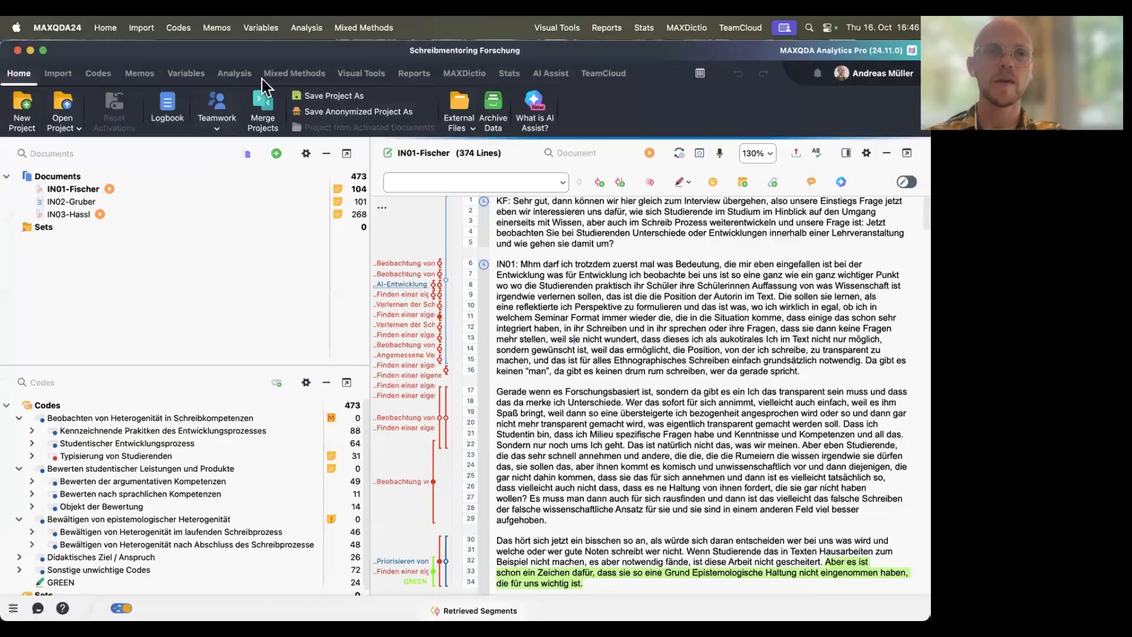
Step: Open the Code System Vollständig map in MAXMaps and examine the labelled arrows between its three main categories up close
click(358, 73)
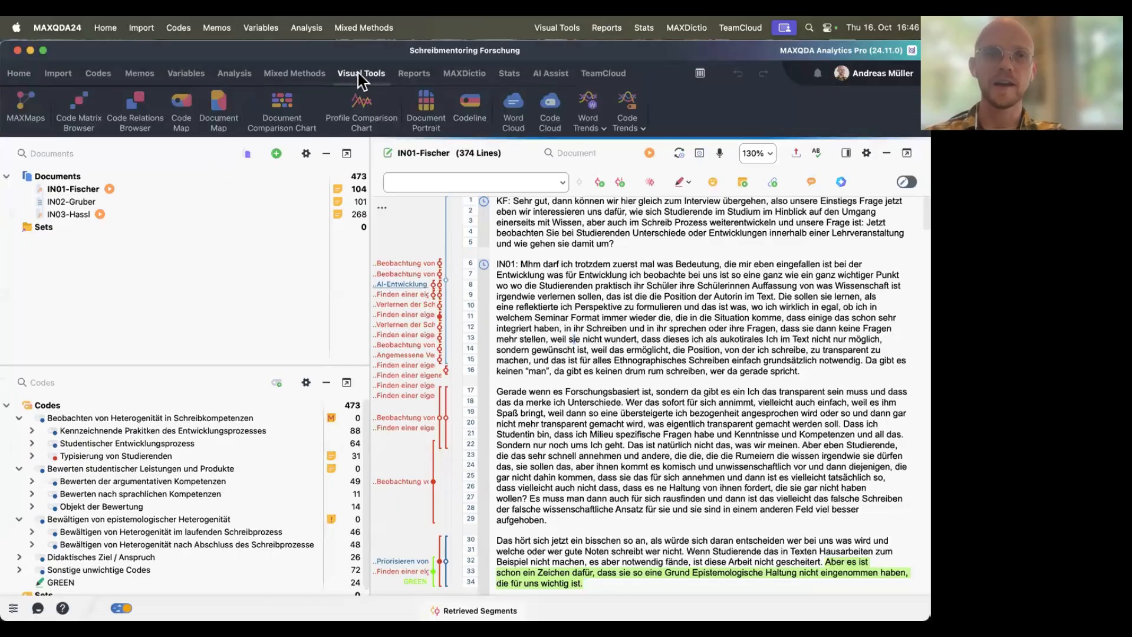
click(34, 118)
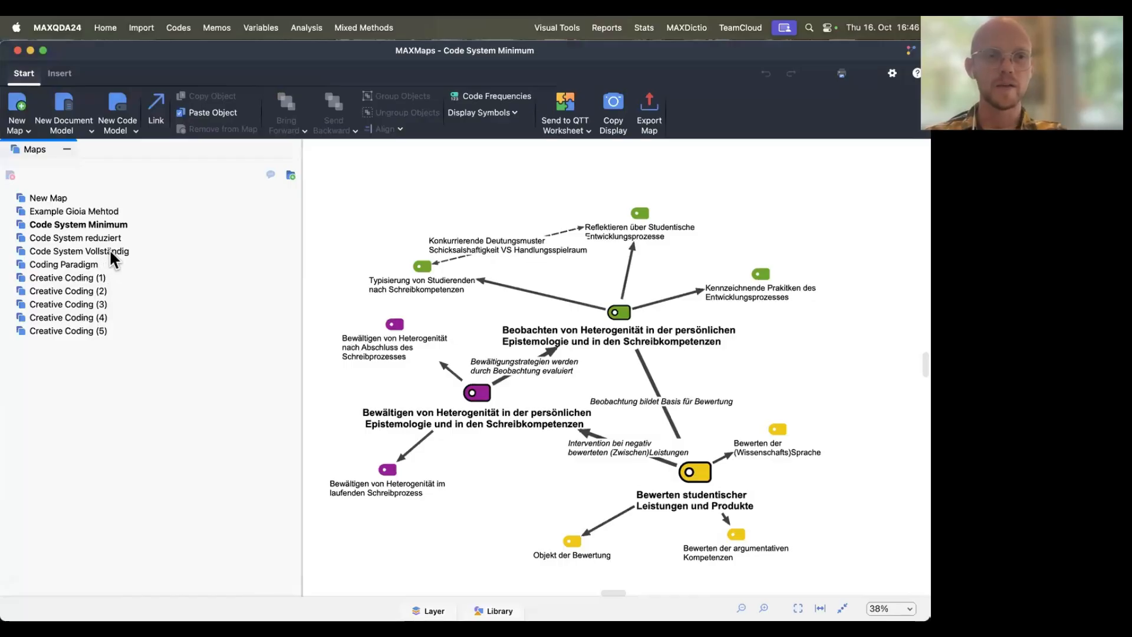
click(127, 252)
scroll(541, 380, up, 2)
scroll(540, 373, up, 1)
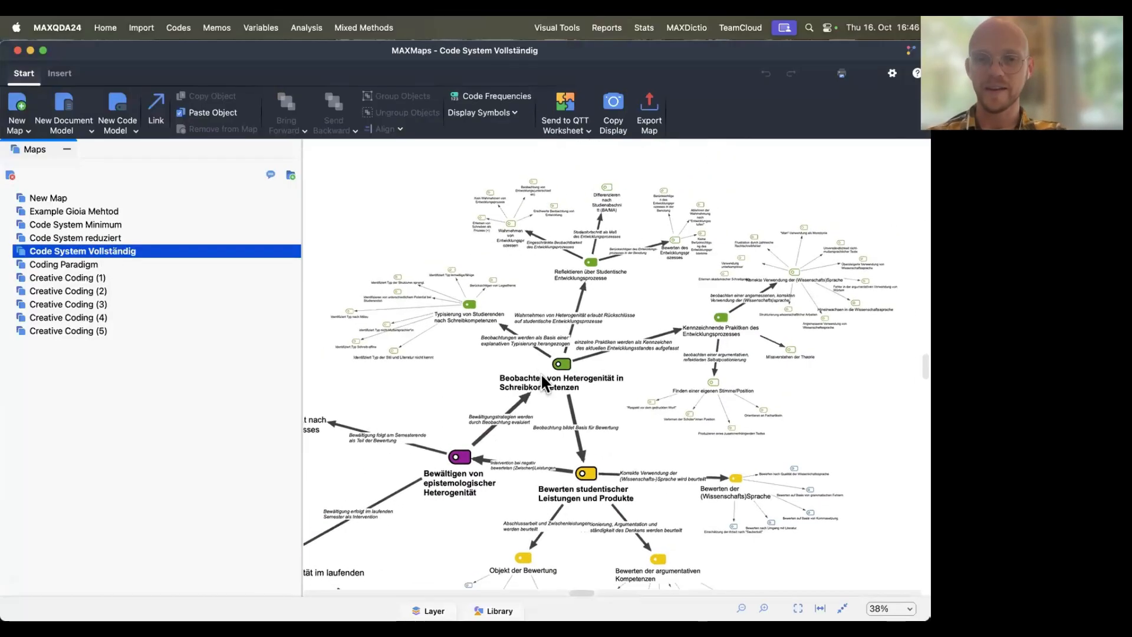
scroll(540, 373, down, 2)
scroll(542, 378, up, 1)
scroll(541, 378, right, 1)
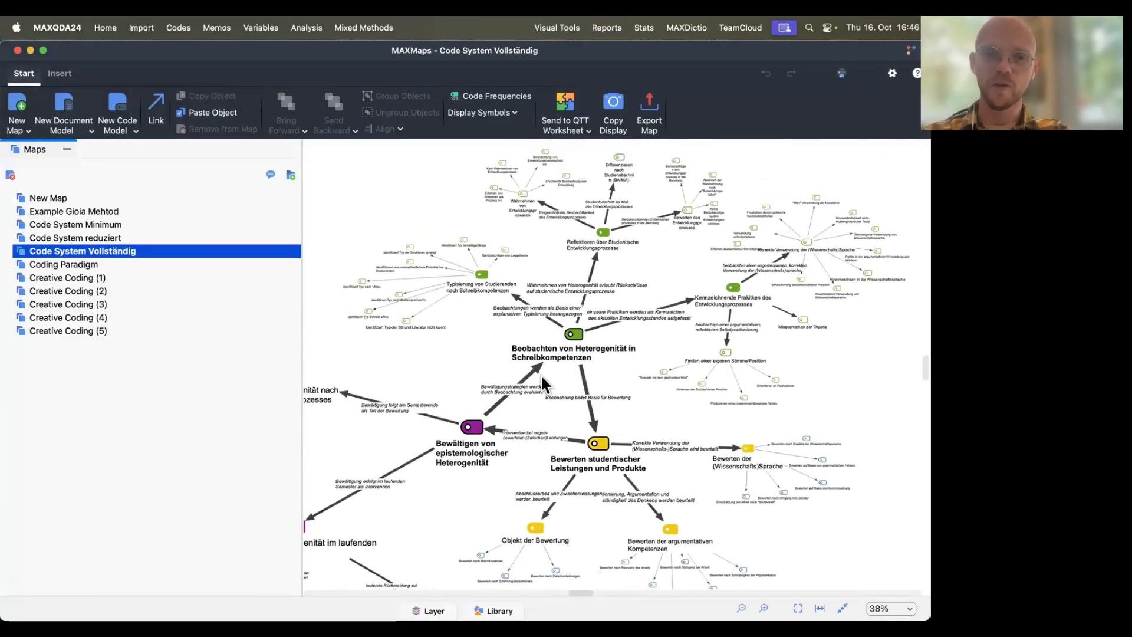
scroll(541, 380, up, 5)
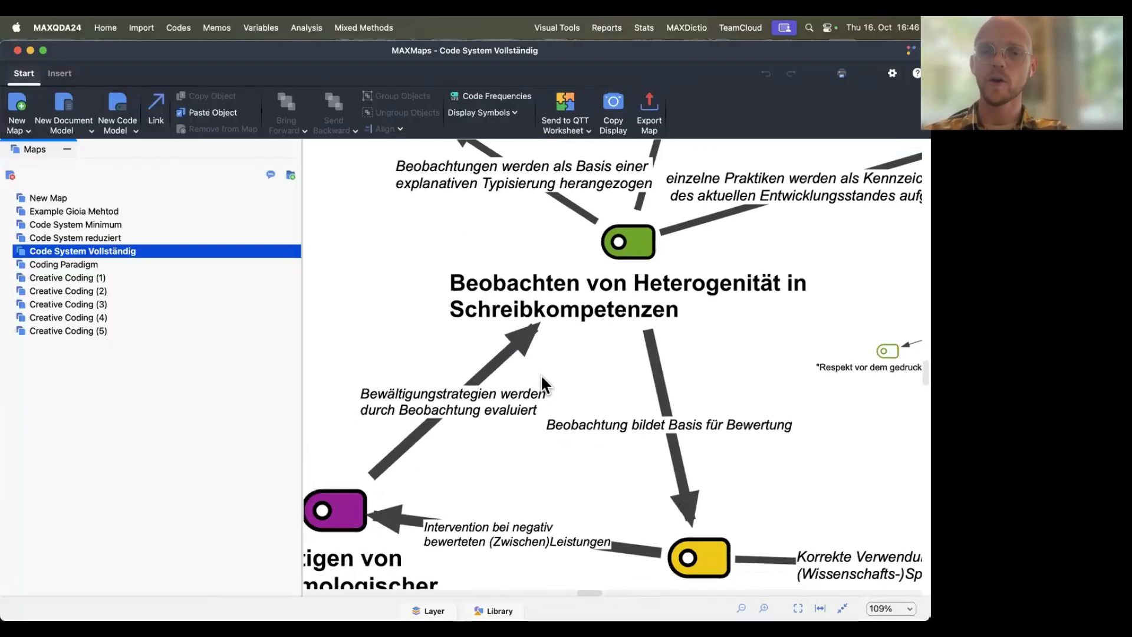
scroll(541, 377, down, 3)
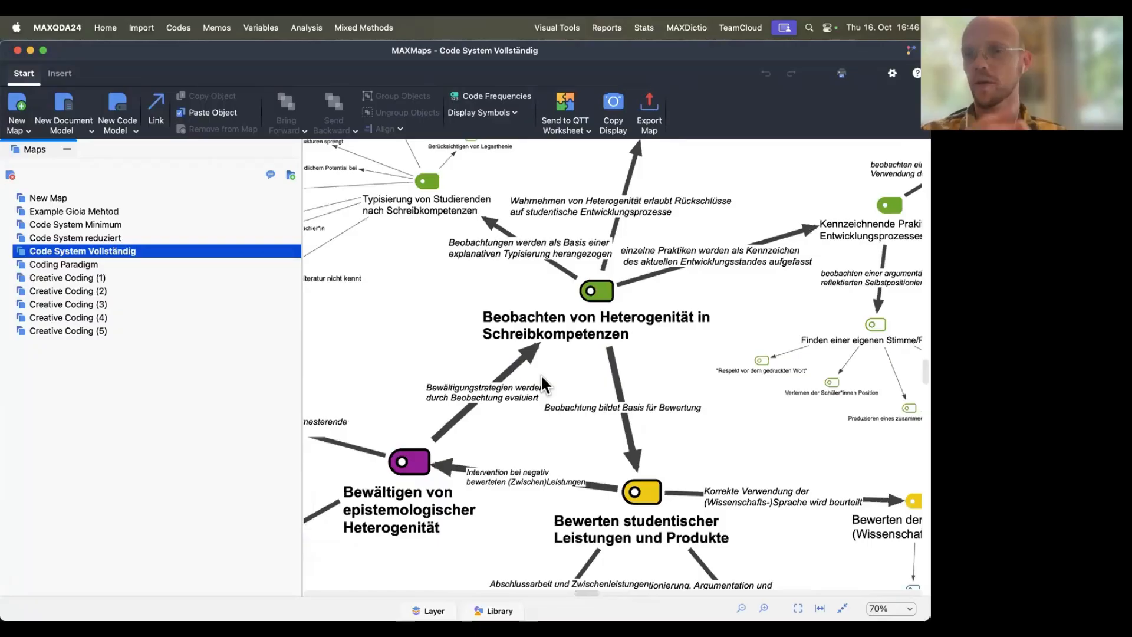
scroll(540, 374, down, 1)
scroll(540, 374, left, 1)
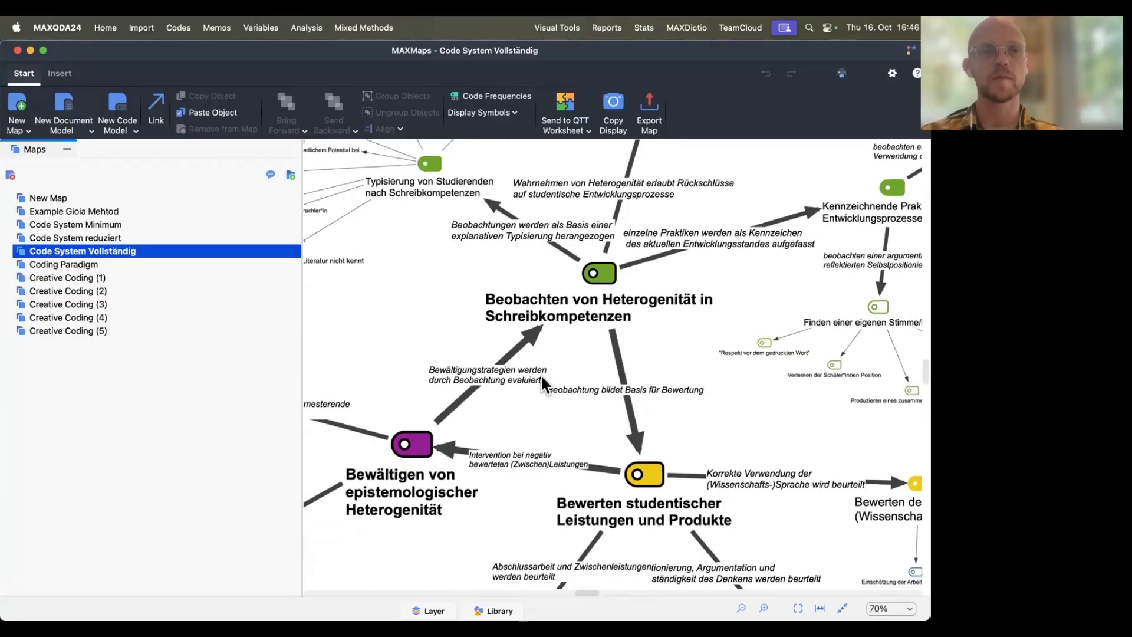
Step: Compare the reduziert, Minimum and Vollständig code system maps and view the memo on Bewerten studentischer Leistungen und Produkte
click(136, 237)
click(136, 225)
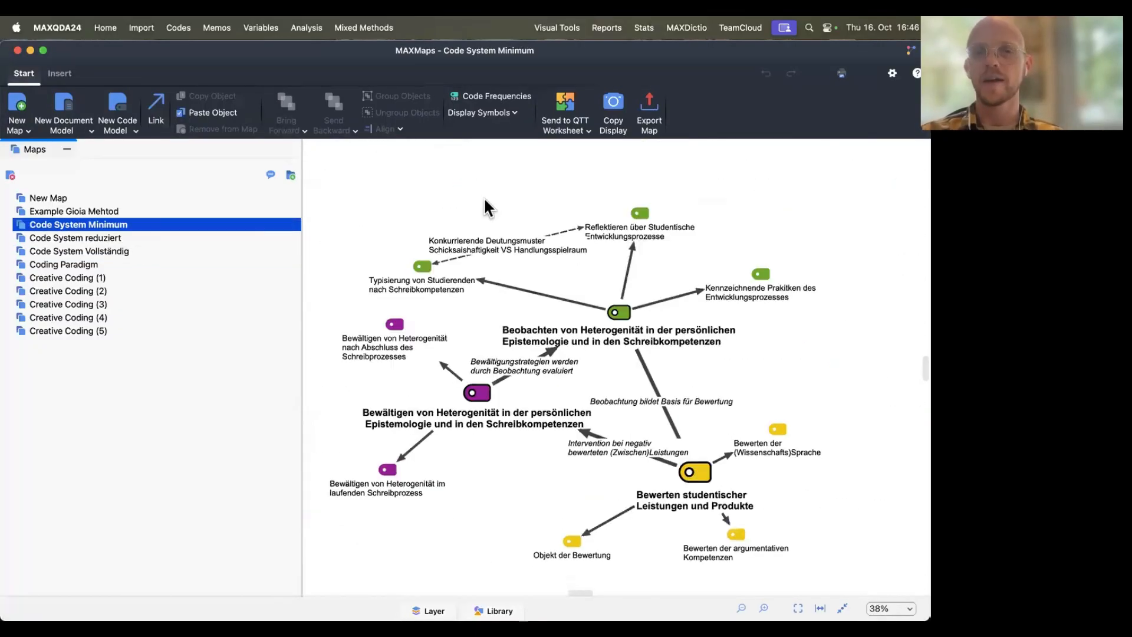
click(115, 251)
scroll(525, 433, down, 2)
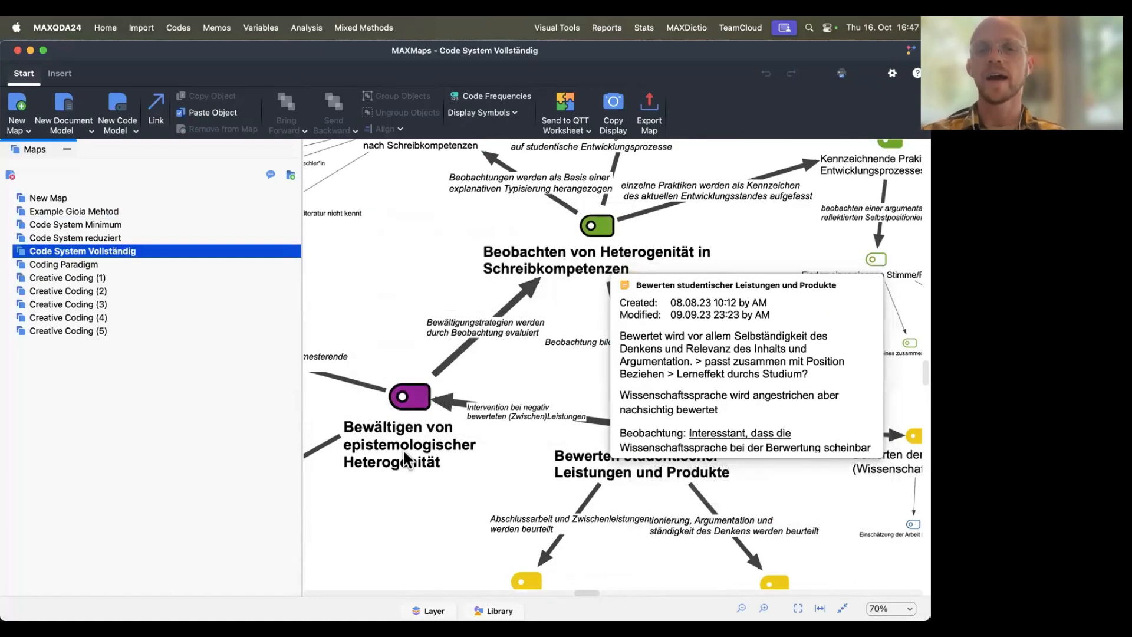
click(416, 535)
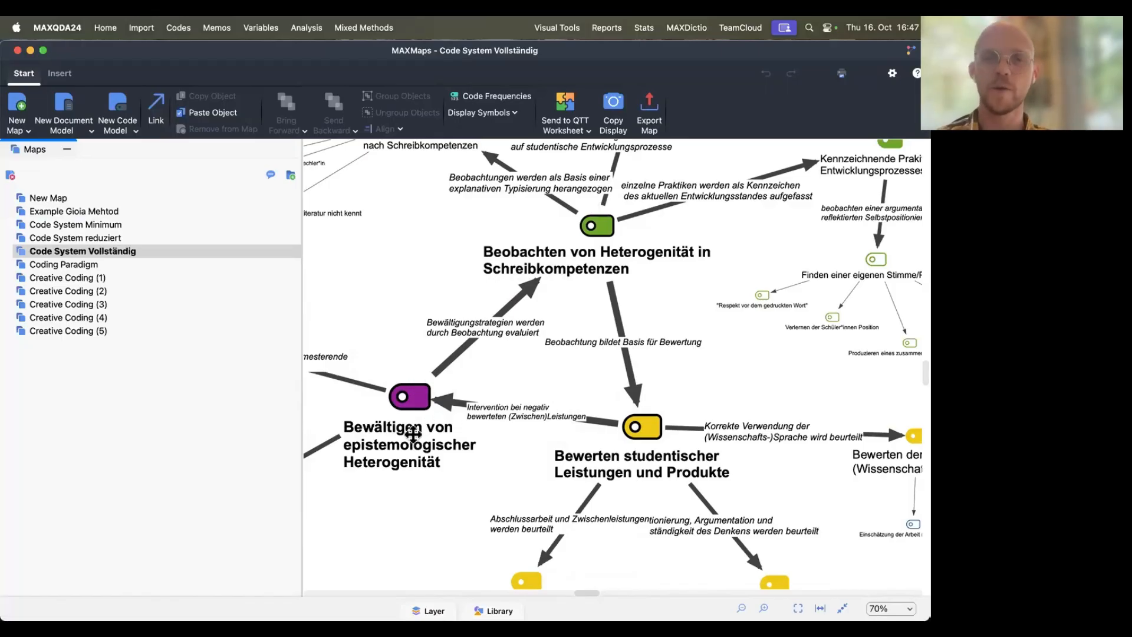
Step: Examine how the observing, evaluating and coping categories connect to their subcodes across the Code System Vollständig map
scroll(606, 221, up, 4)
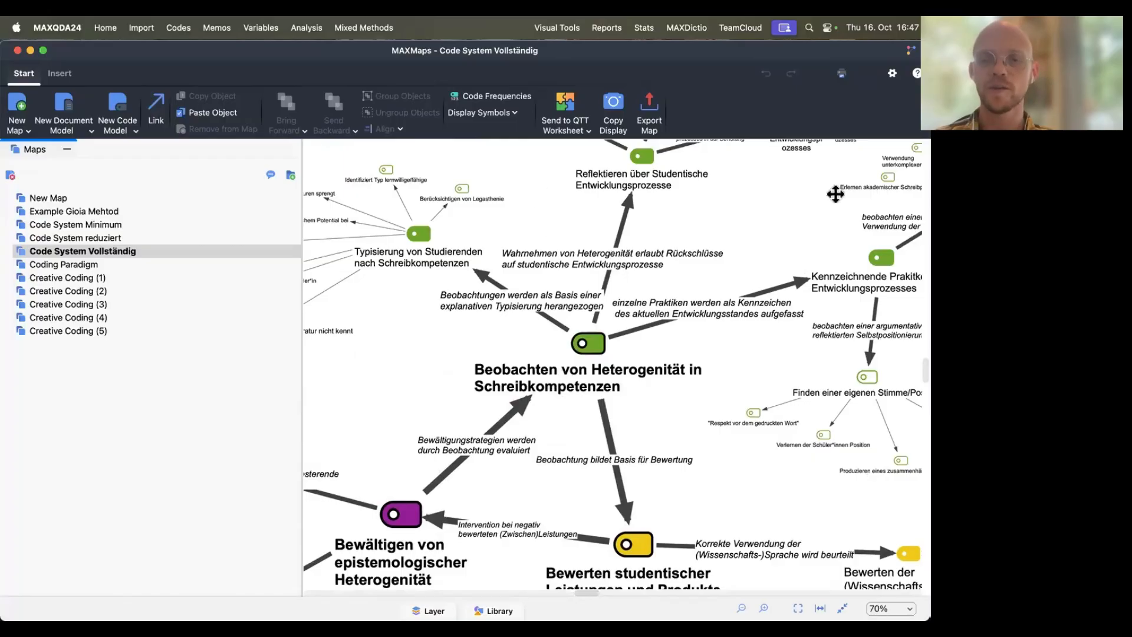
scroll(604, 483, down, 4)
scroll(604, 484, right, 2)
scroll(495, 369, down, 3)
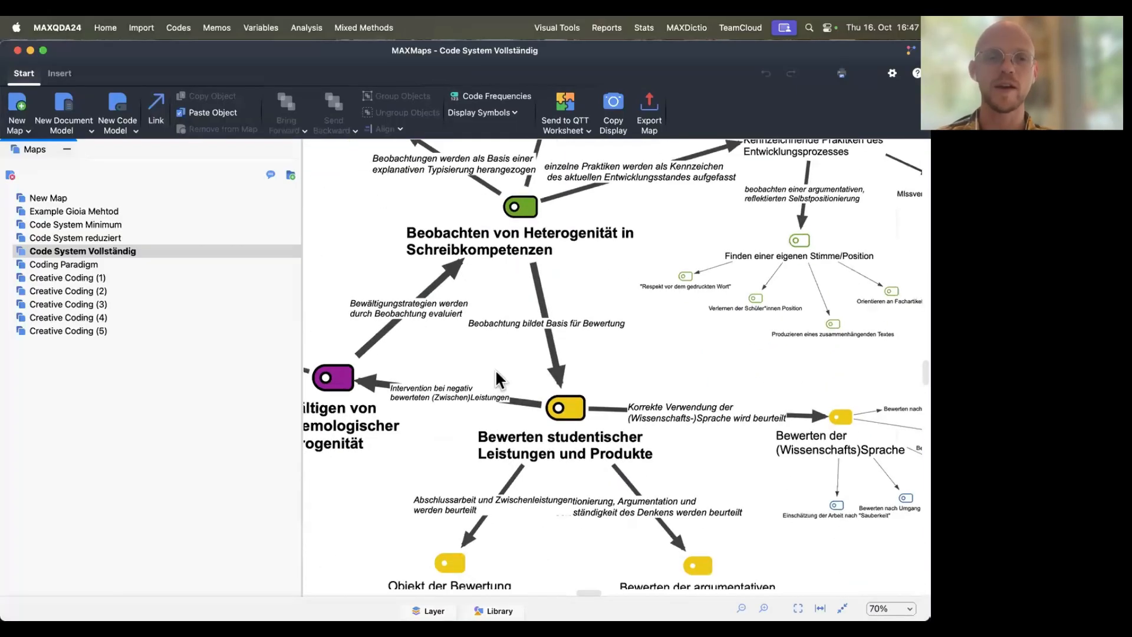
scroll(496, 369, left, 10)
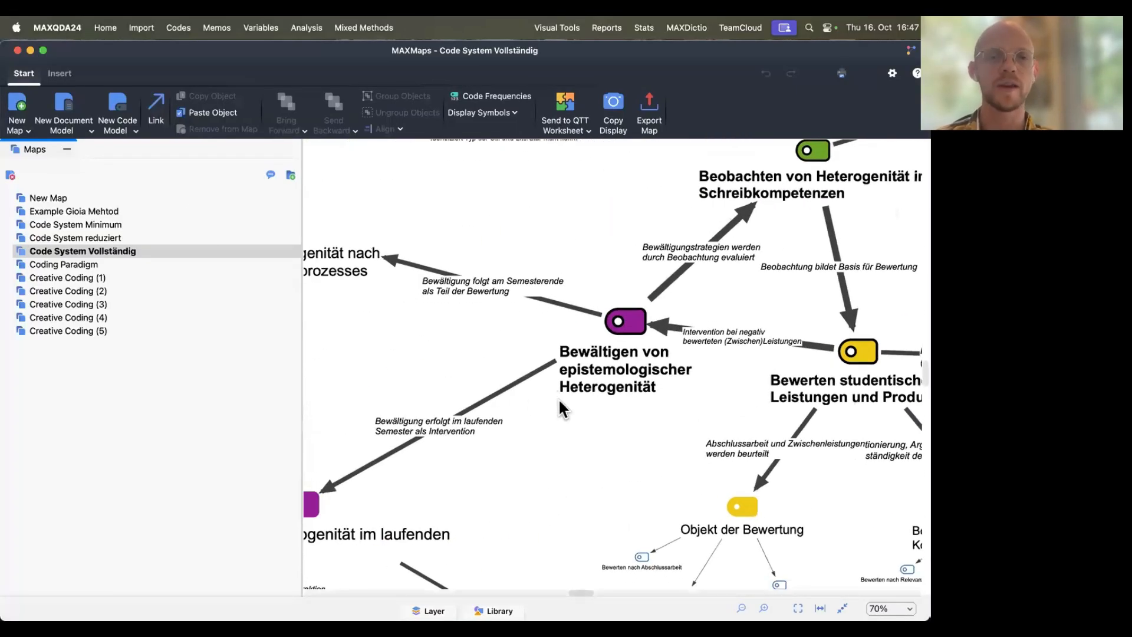
scroll(558, 398, up, 7)
scroll(558, 398, right, 6)
scroll(568, 411, down, 4)
scroll(568, 412, right, 3)
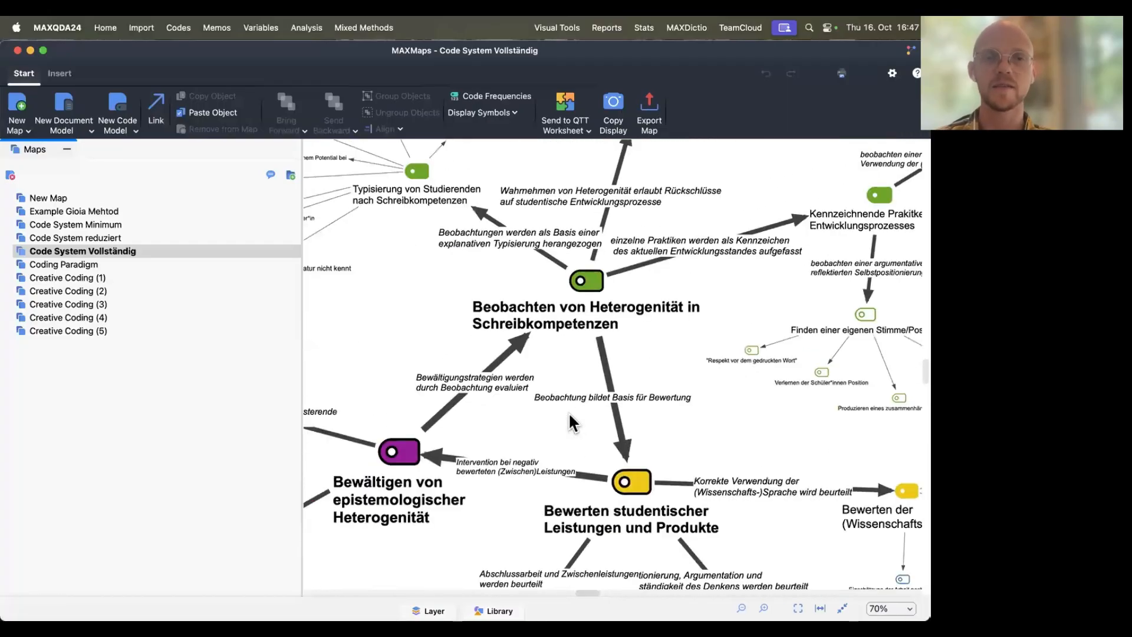
scroll(582, 511, up, 8)
scroll(581, 511, left, 2)
scroll(577, 522, right, 5)
scroll(578, 522, down, 6)
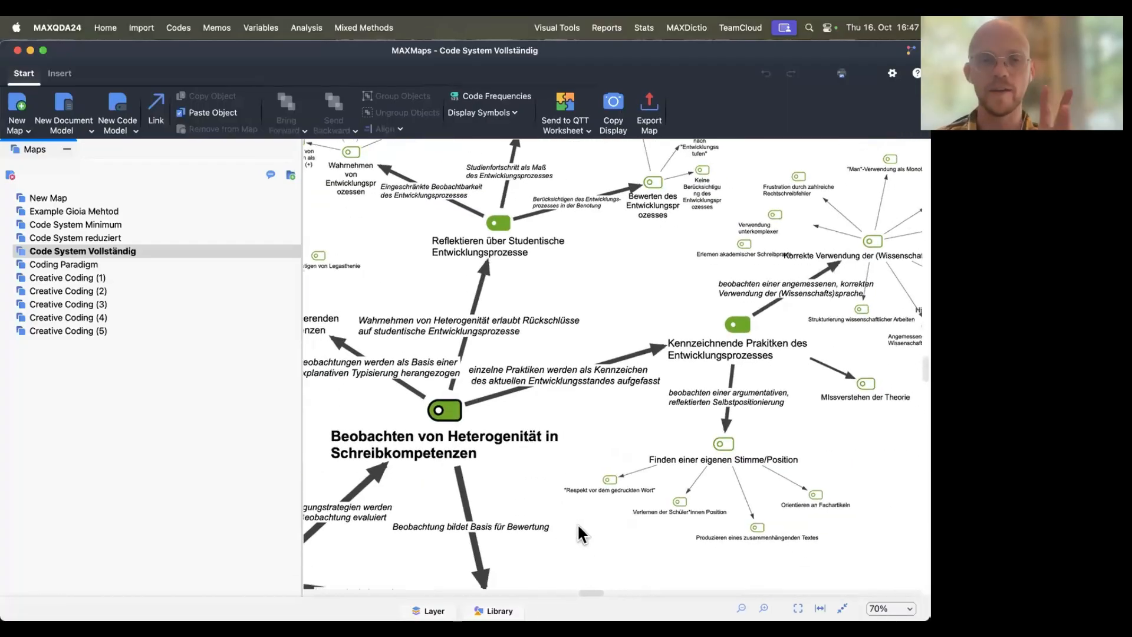
scroll(577, 522, left, 4)
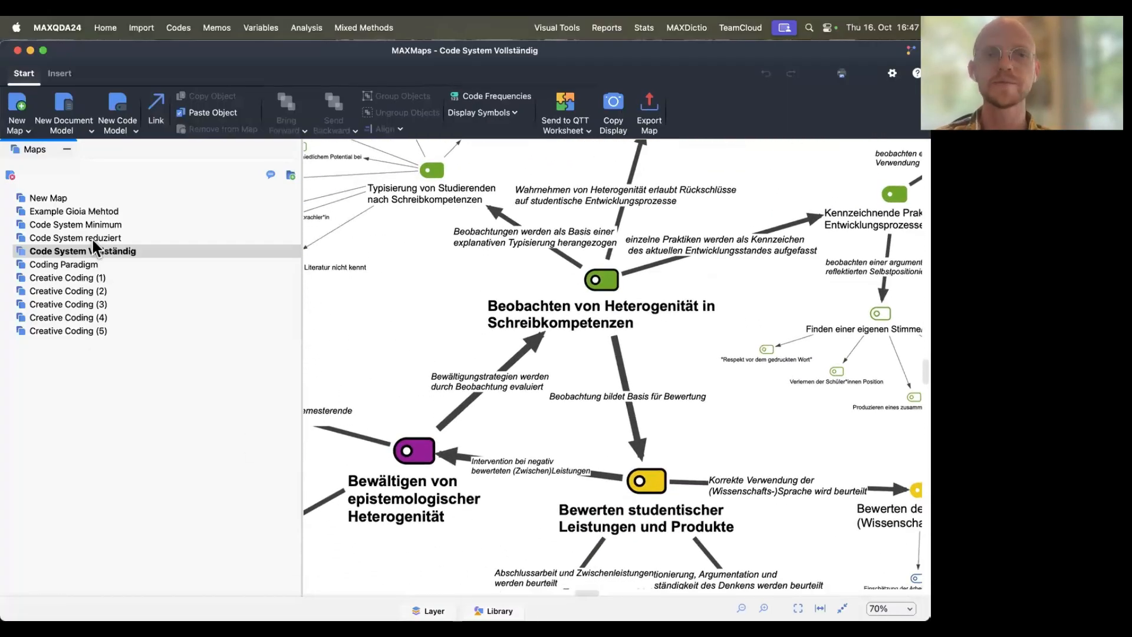
Step: Open the Code System reduziert map and look over its upper part
click(93, 239)
scroll(587, 408, up, 3)
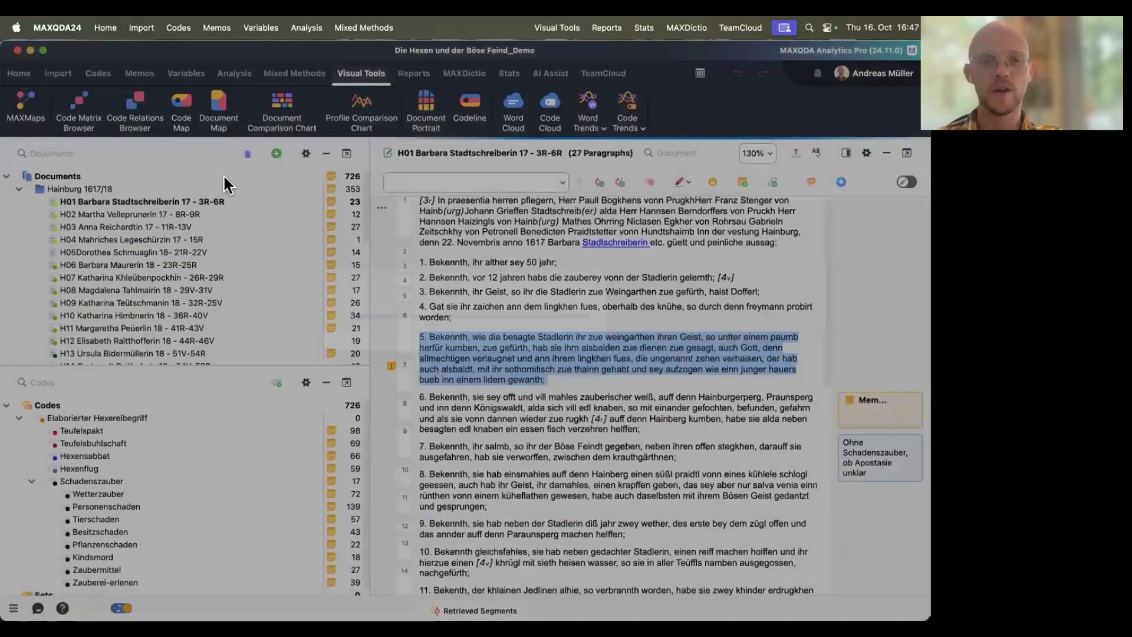
Step: Open the Besagungskette Rostock (Zeit) map in MAXMaps from the Die Hexen und der Böse Feind_Demo project
key(Return)
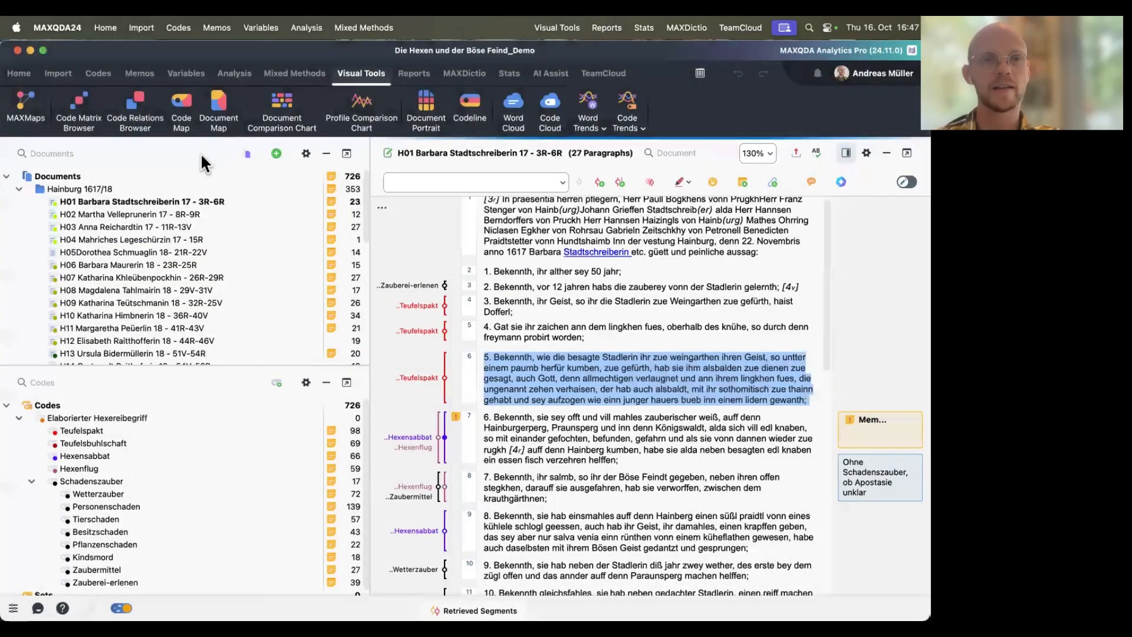
click(276, 153)
key(Escape)
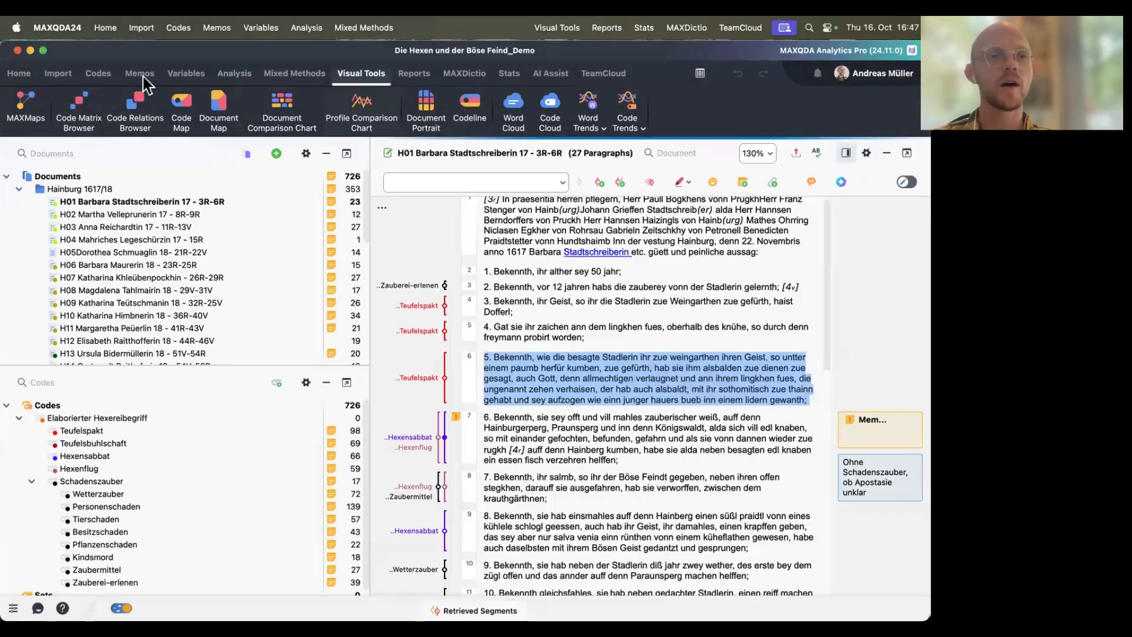
click(224, 74)
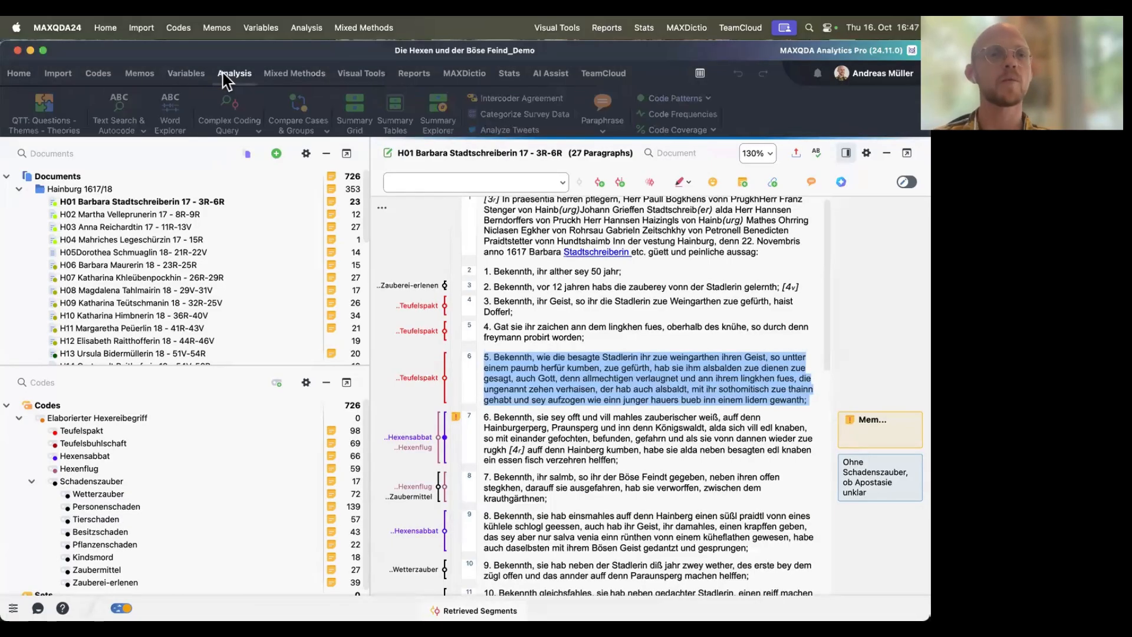
click(361, 75)
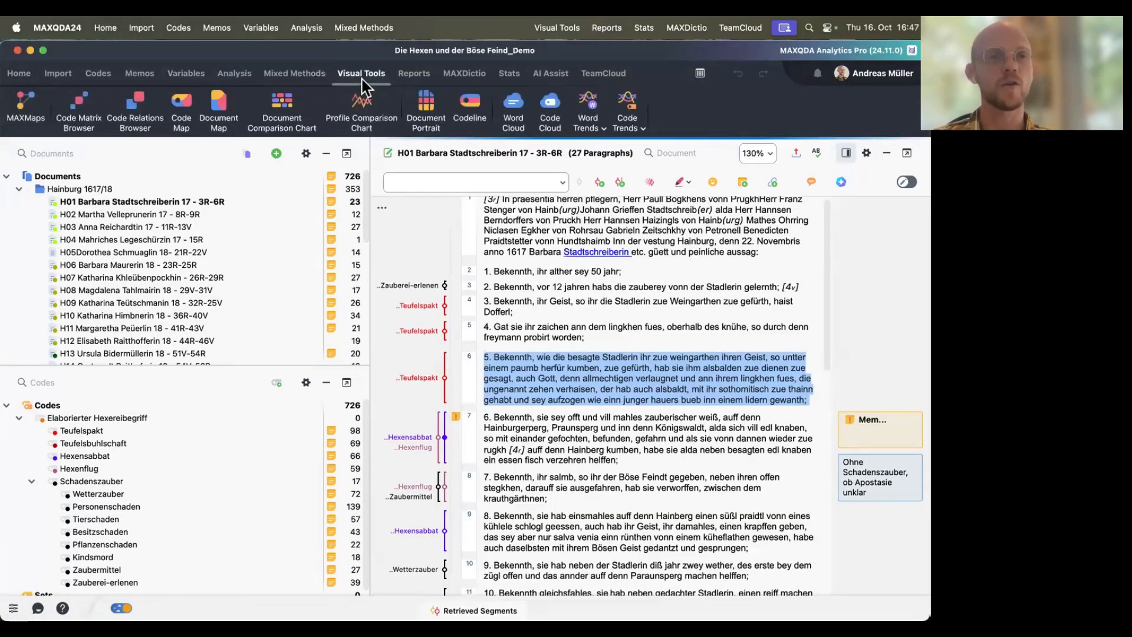
click(26, 105)
scroll(337, 304, down, 5)
scroll(338, 304, up, 4)
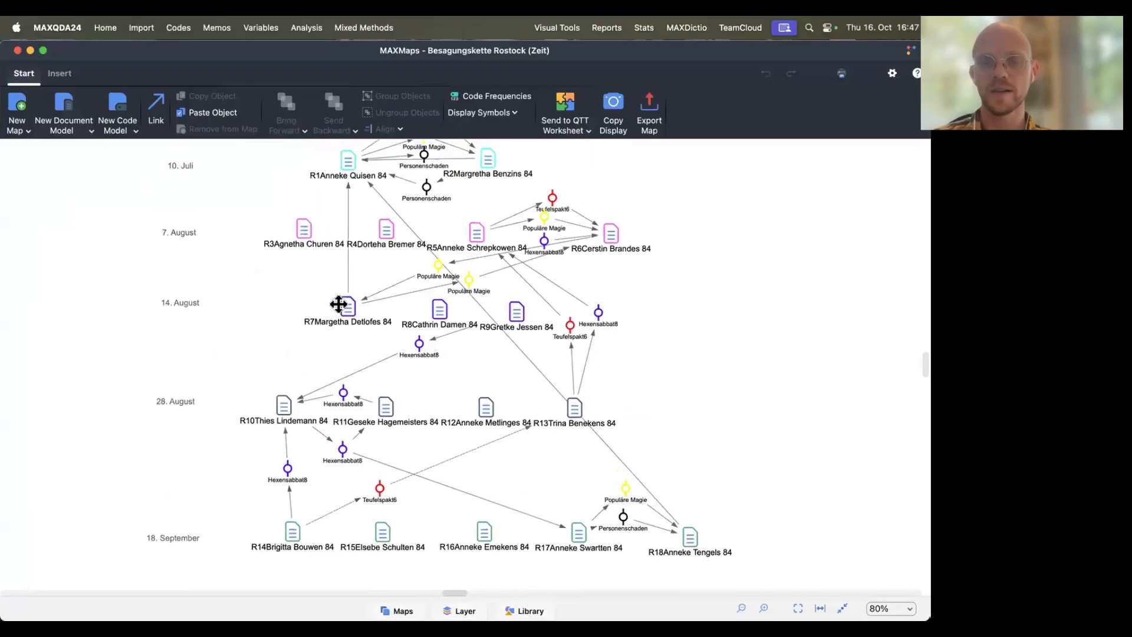
Step: Examine how the Teufelspakt code links a document dated 18. September to one dated 28. August, and look over the surrounding chain
drag(746, 571, 288, 545)
click(276, 529)
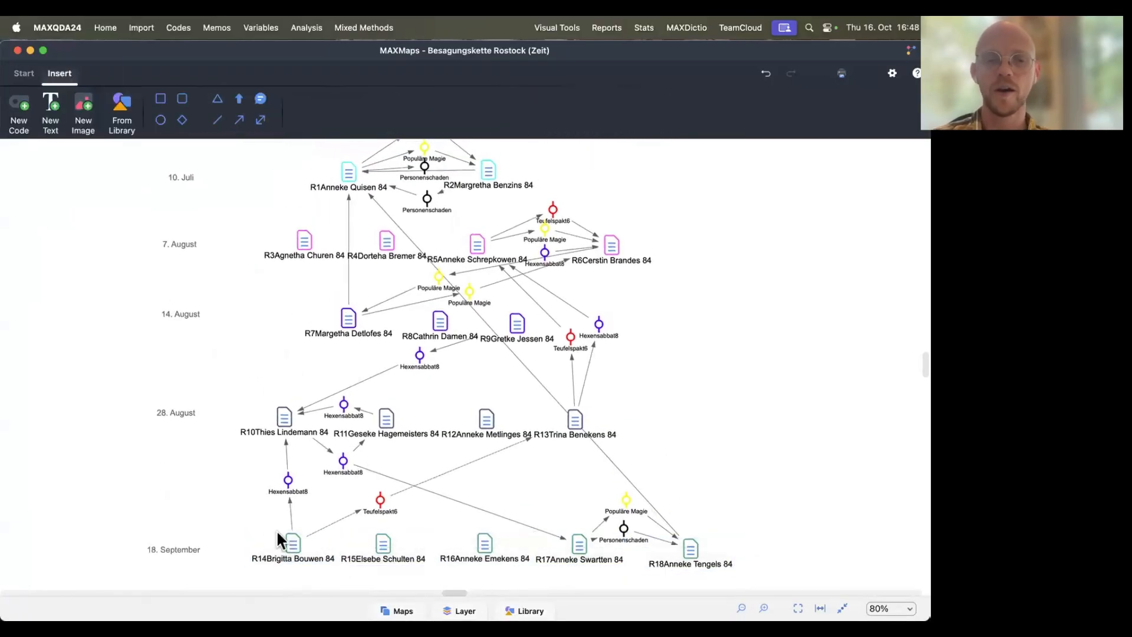
click(277, 539)
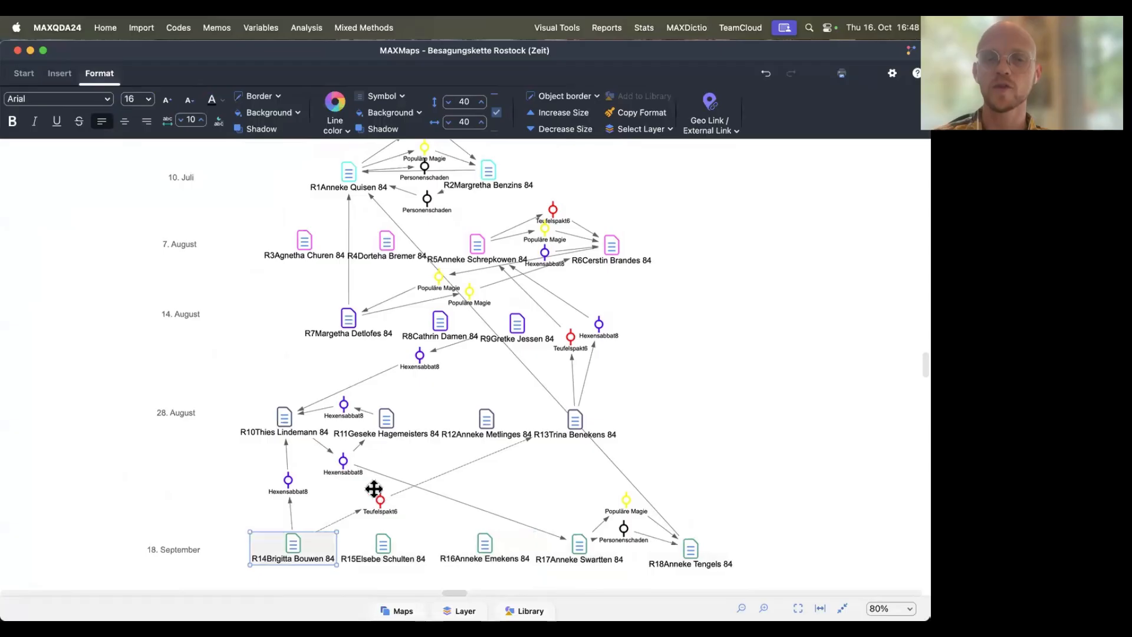
click(575, 420)
click(378, 501)
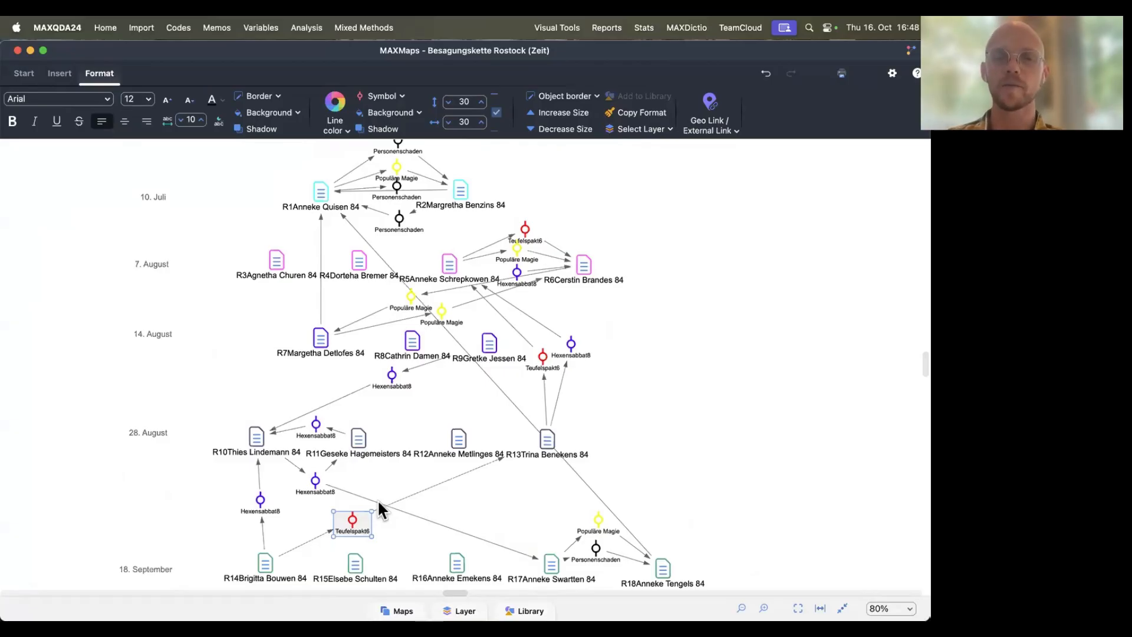
scroll(378, 507, down, 3)
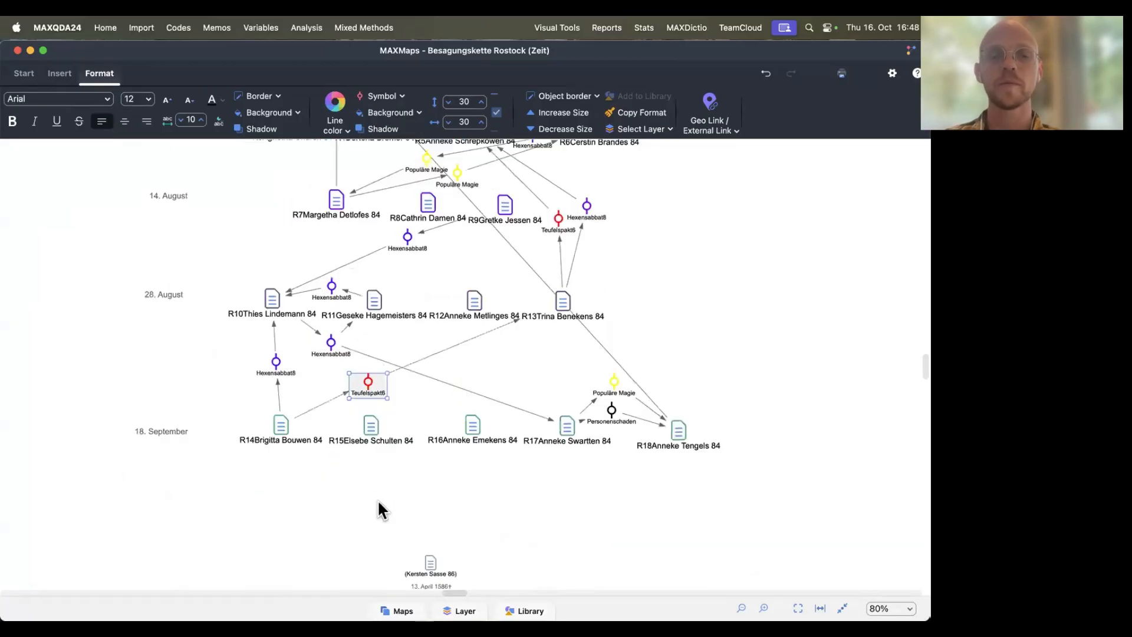
scroll(378, 507, up, 4)
scroll(378, 507, down, 1)
scroll(378, 503, down, 1)
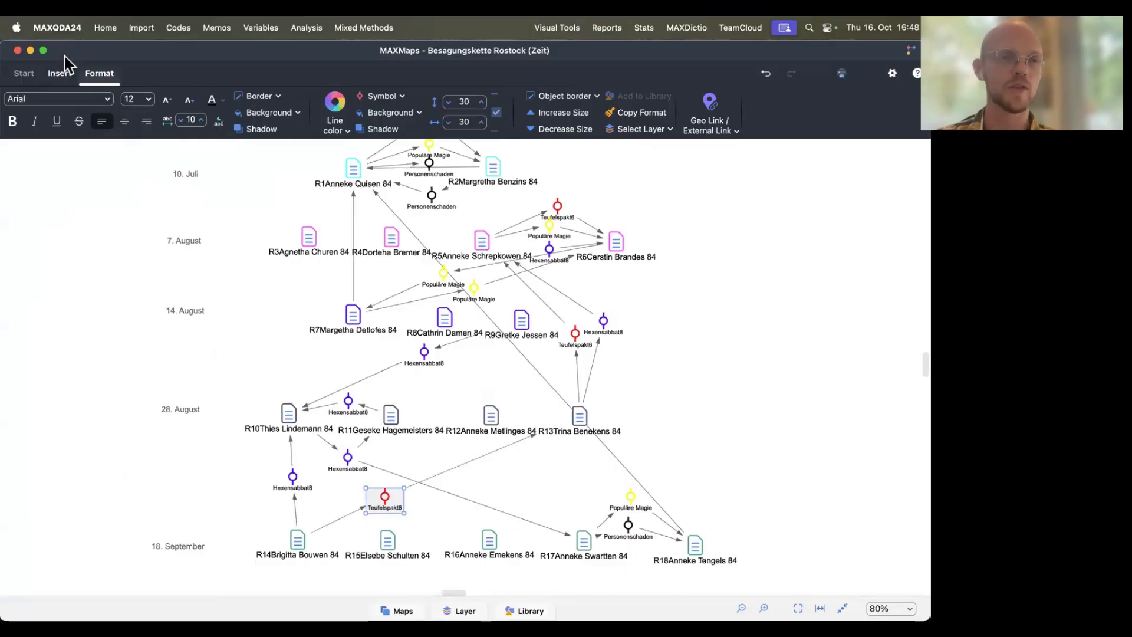
Step: Shift the MAXMaps window aside to uncover the document and code lists, and open the Prozessablauf Hainburg24 map
drag(65, 59, 191, 56)
click(175, 71)
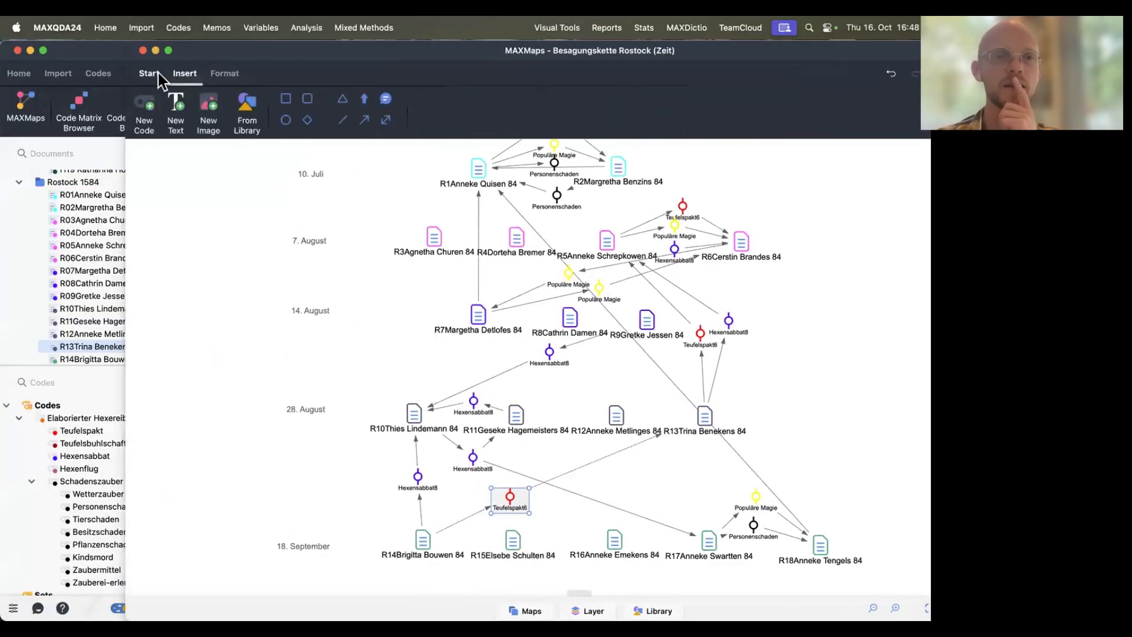
click(152, 73)
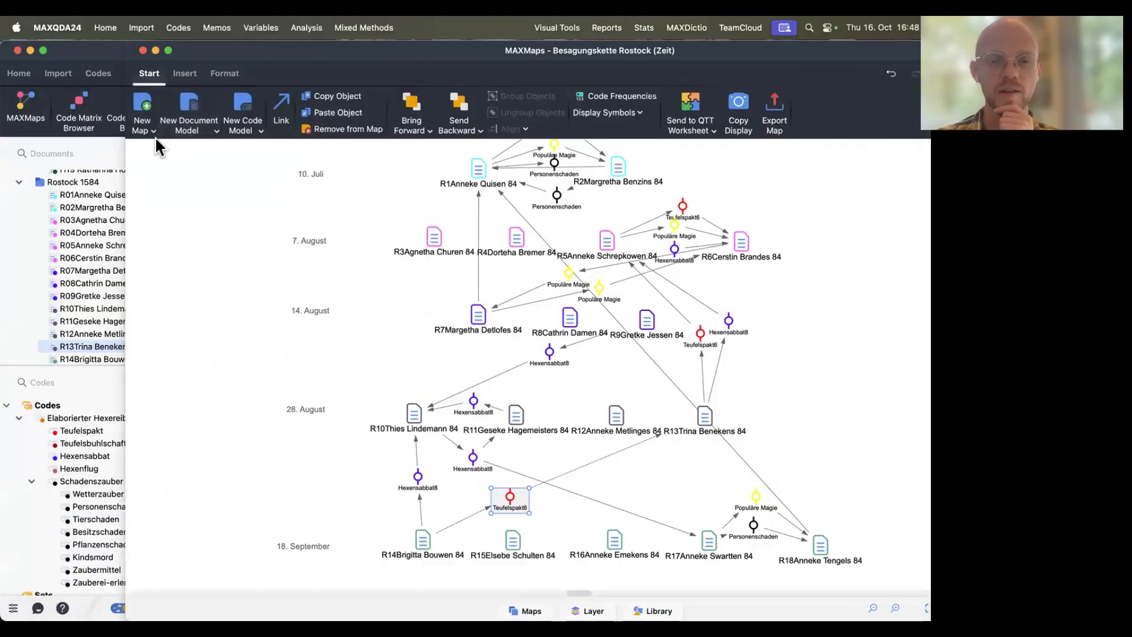
click(525, 611)
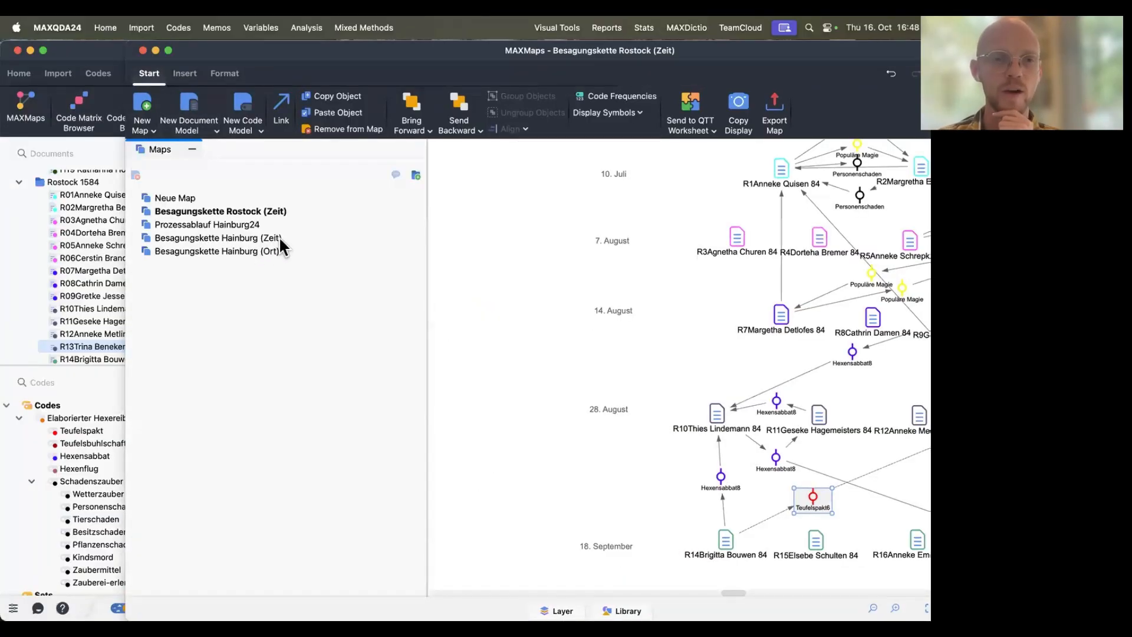
click(245, 225)
Step: Examine the Prozessablauf Hainburg24 map from the start of the court records through interrogations and verdicts to the execution
scroll(724, 345, right, 5)
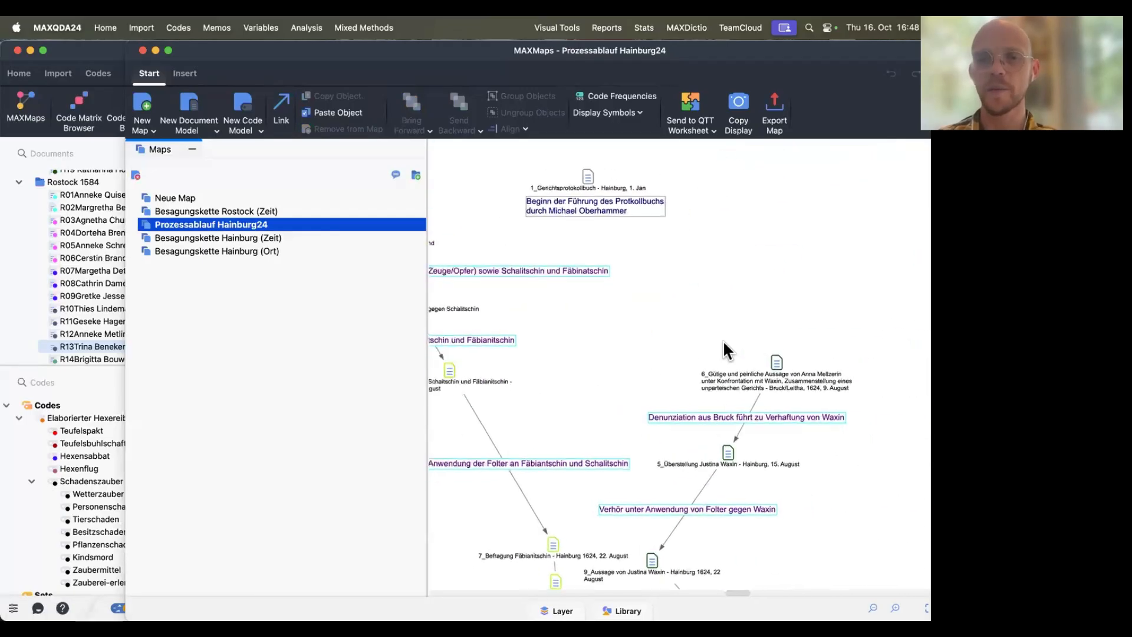
scroll(478, 243, left, 1)
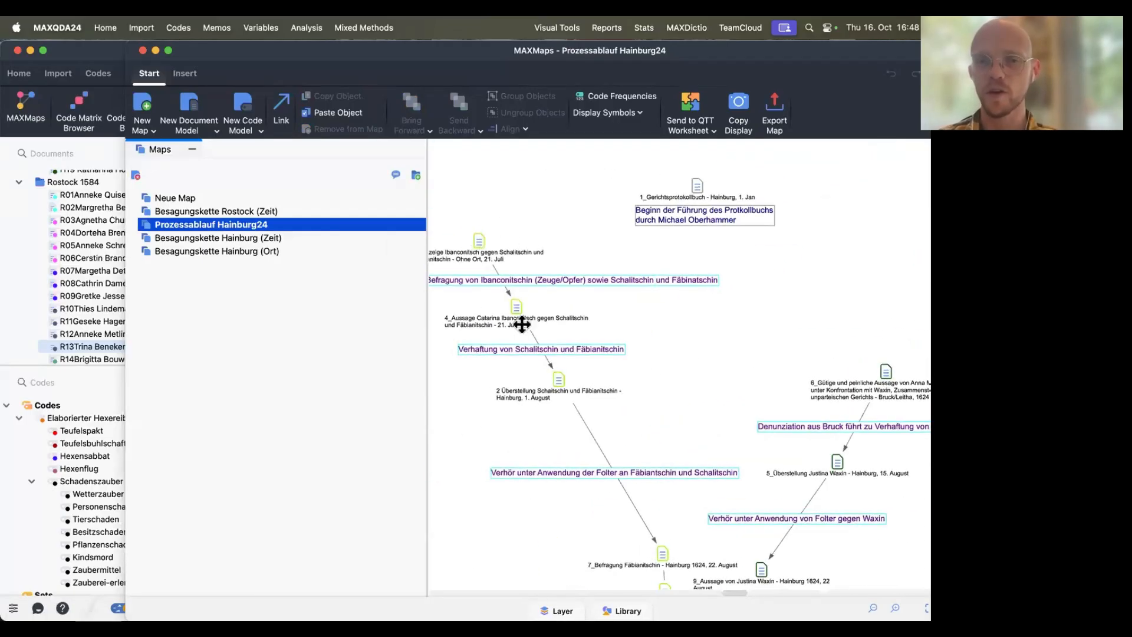
scroll(522, 323, down, 10)
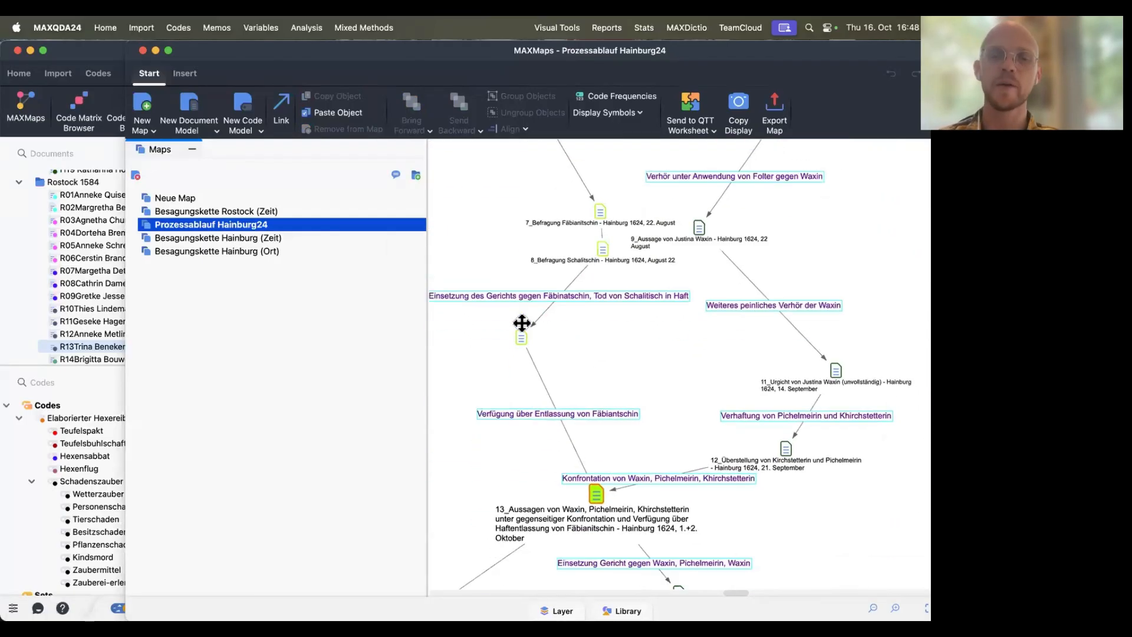
scroll(521, 322, down, 10)
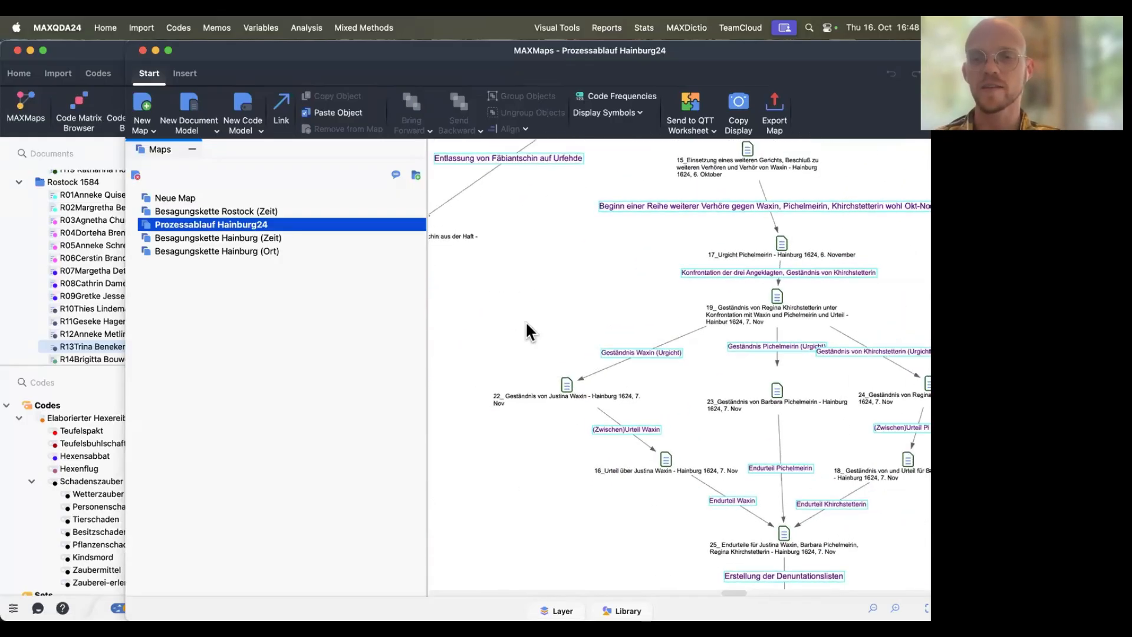
scroll(526, 326, down, 3)
scroll(526, 326, left, 4)
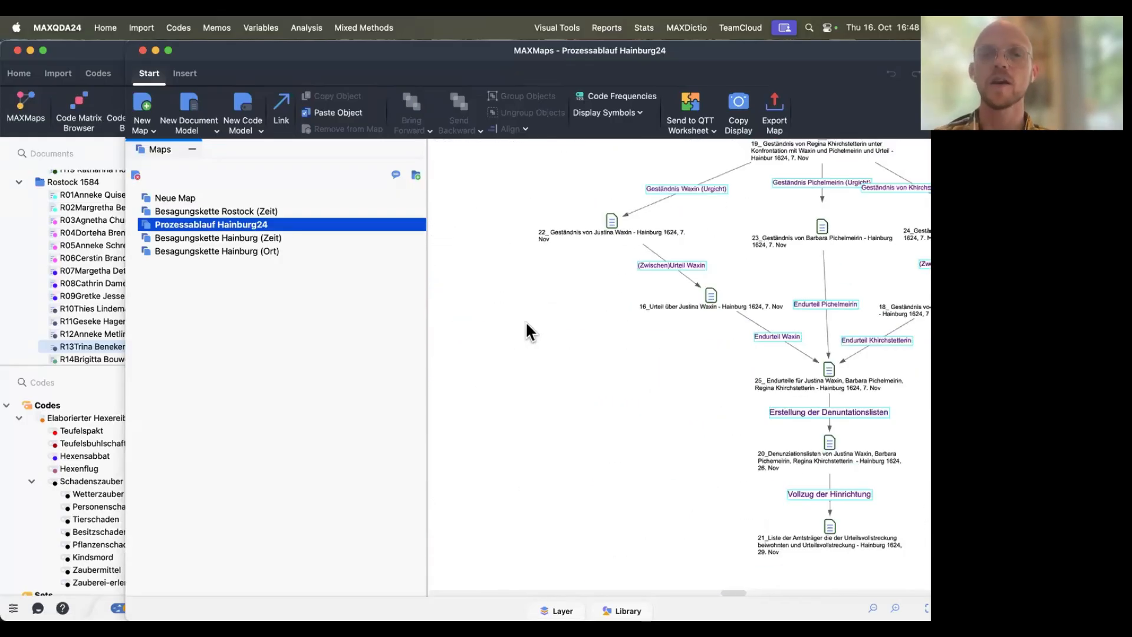
scroll(526, 326, up, 10)
scroll(526, 325, right, 3)
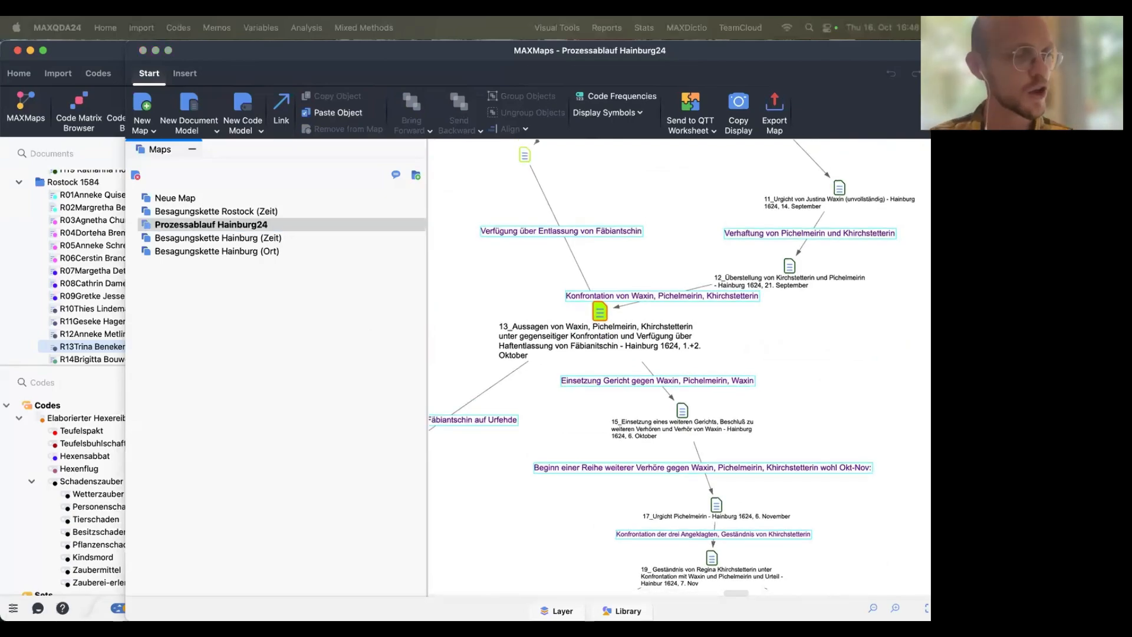
Step: Switch to the presentation slideshow and advance to the slide on requirements and limitations
key(super+Tab)
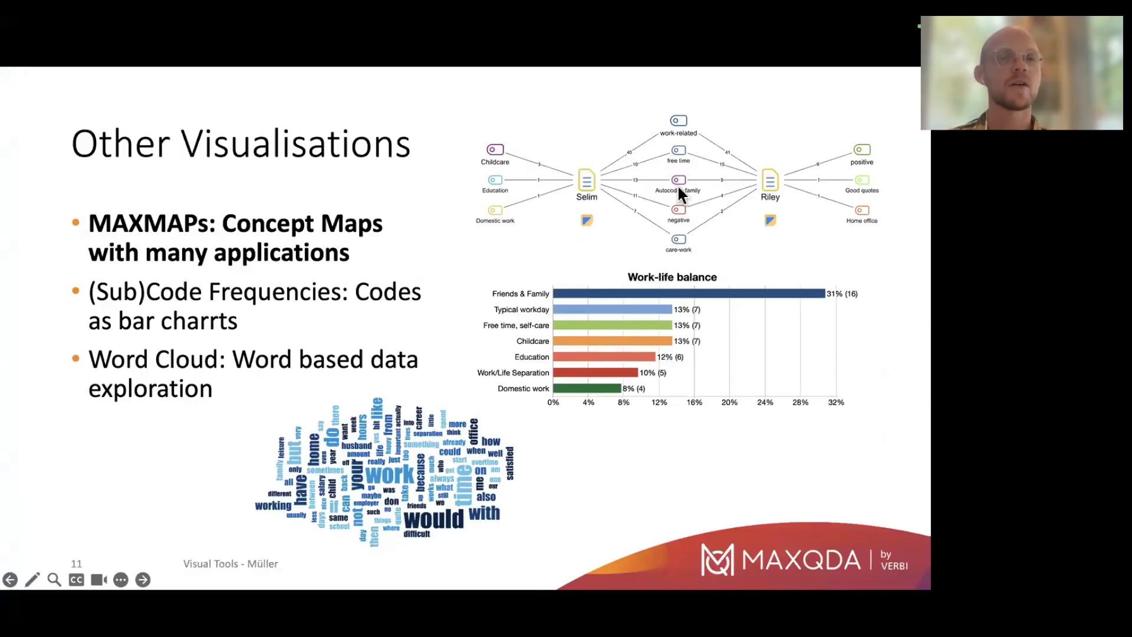
key(Right)
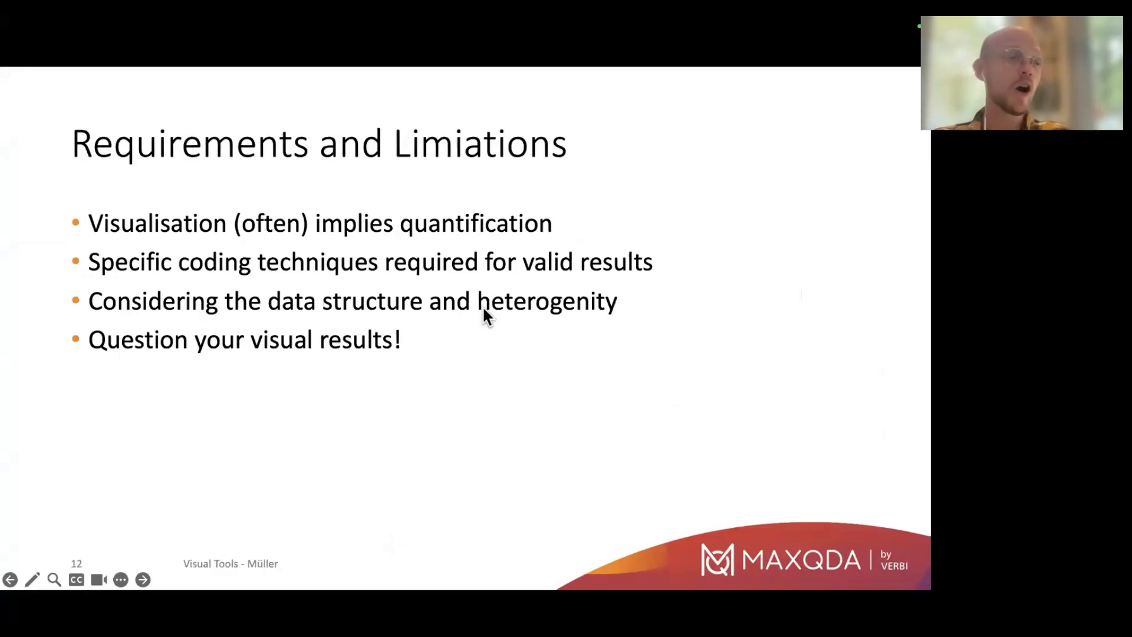